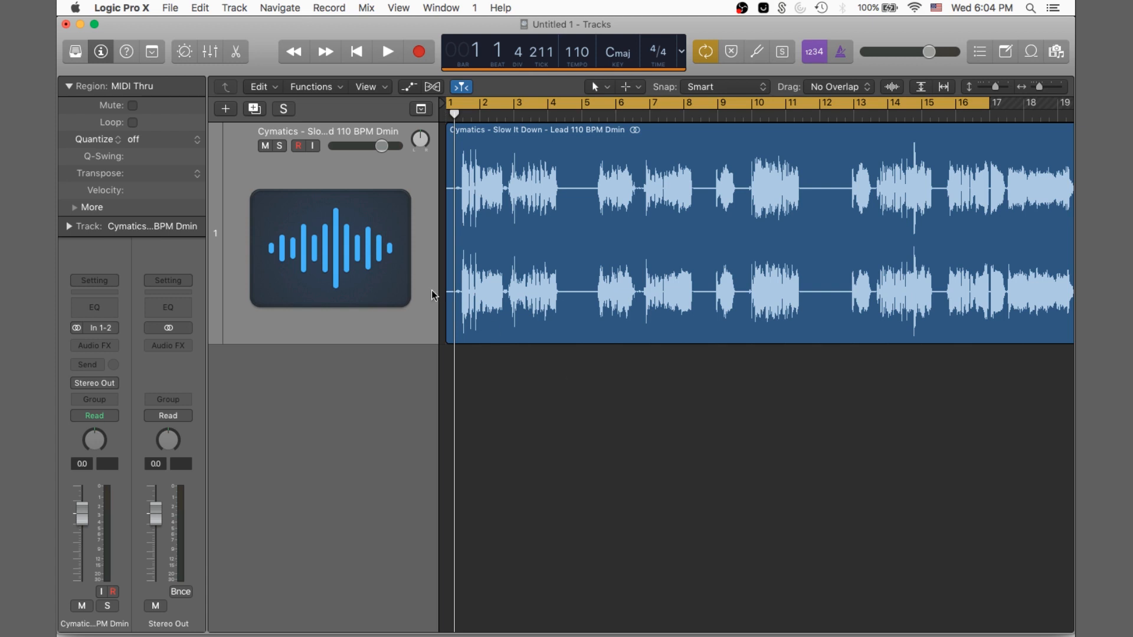
- Turn on Flex for the Cymatics lead audio track and set its flex mode to Slicing
left_click(455, 236)
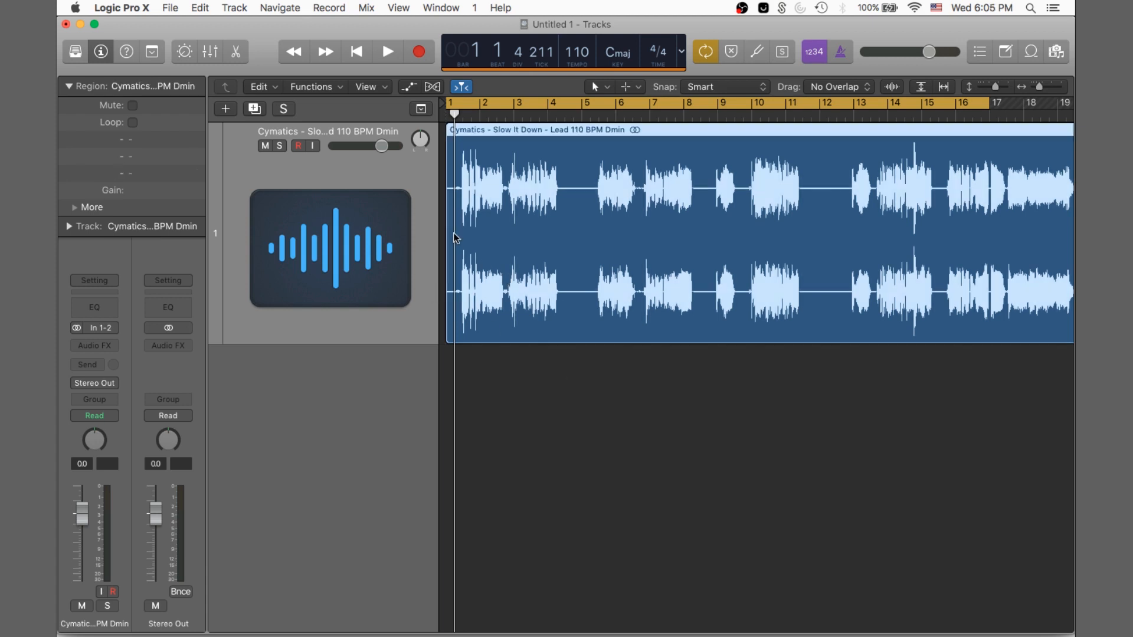
left_click(432, 86)
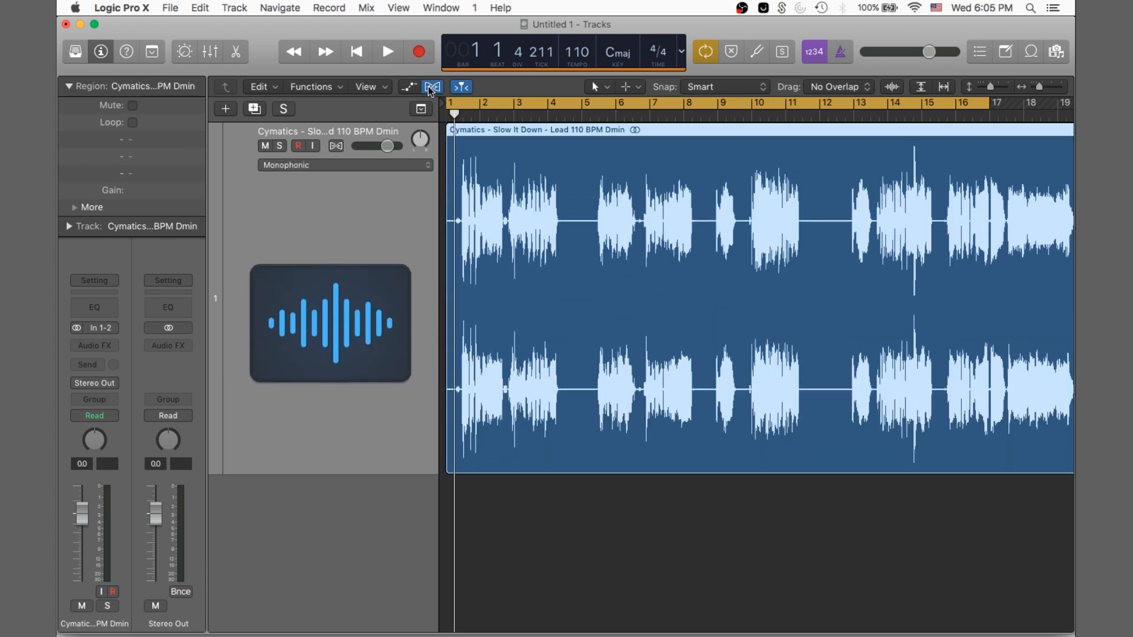
left_click(337, 170)
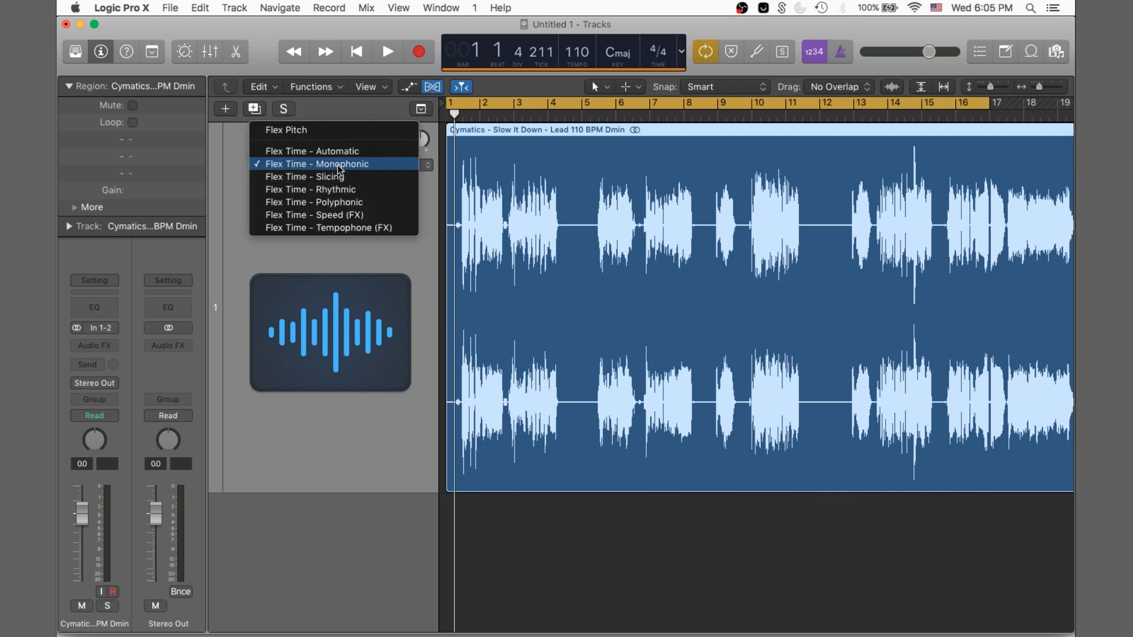
left_click(601, 270)
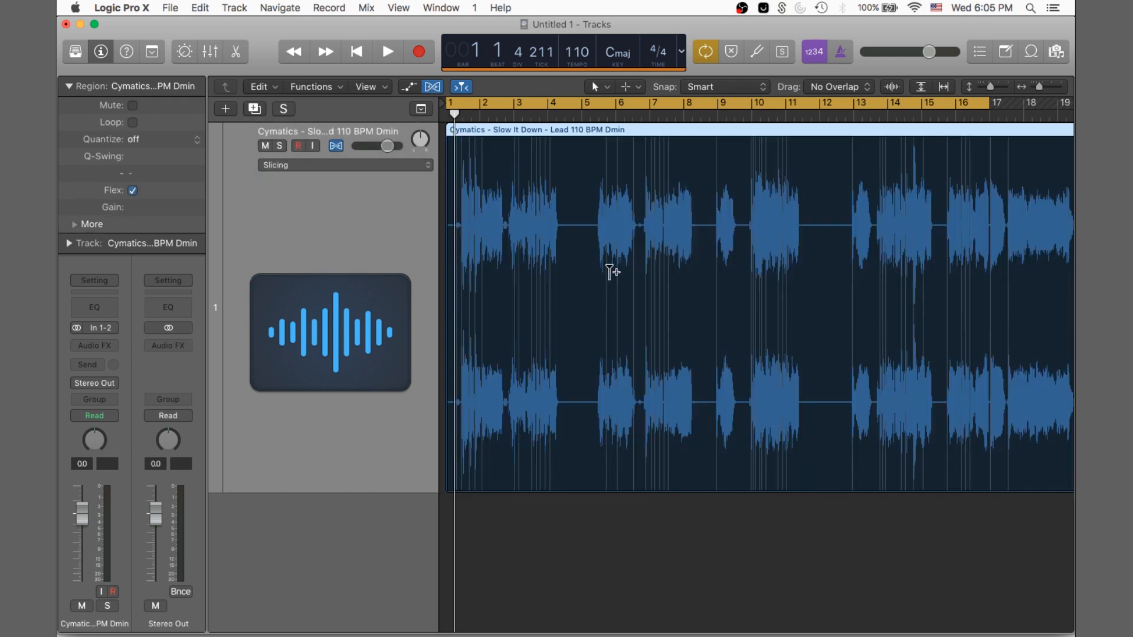
- Open the lead region in the audio file editor and turn on transient editing mode
double_click(573, 129)
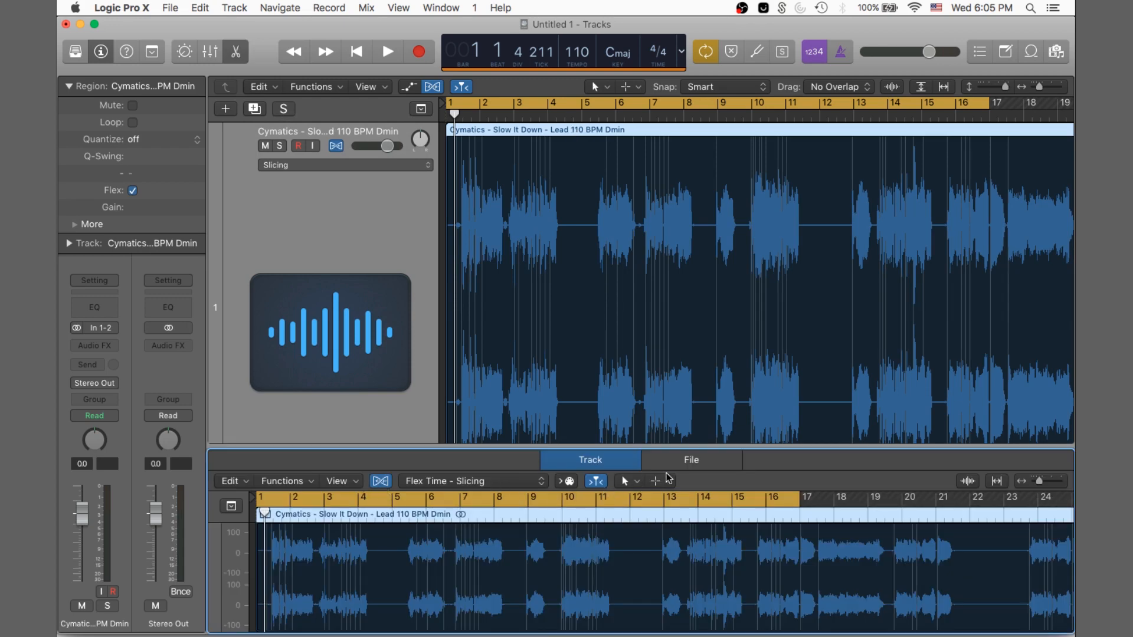
left_click(691, 461)
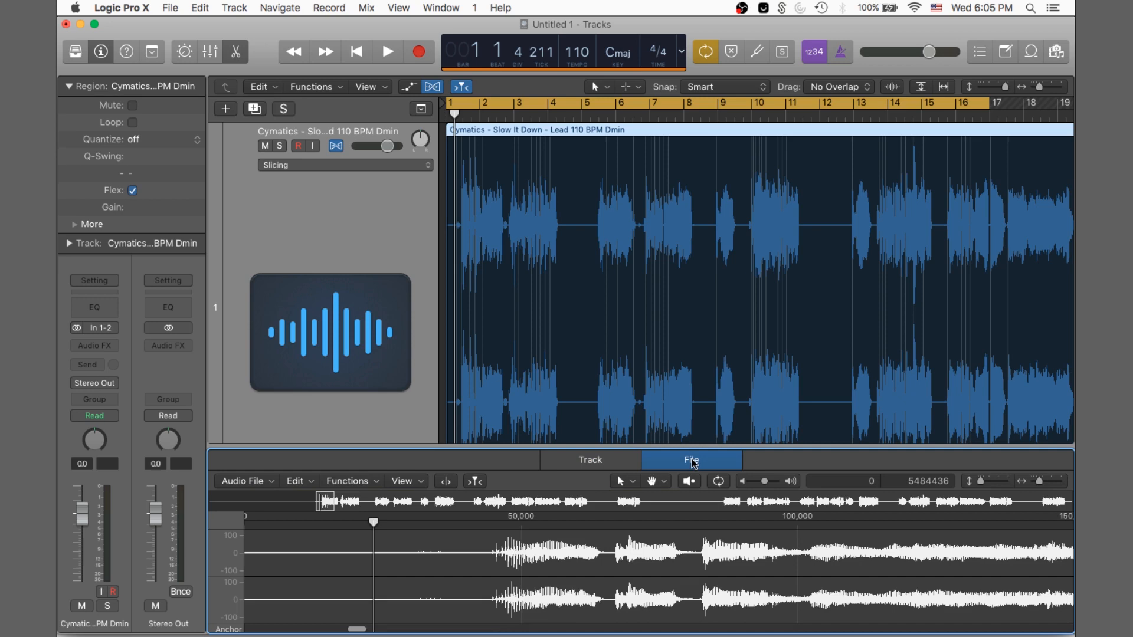
left_click(444, 482)
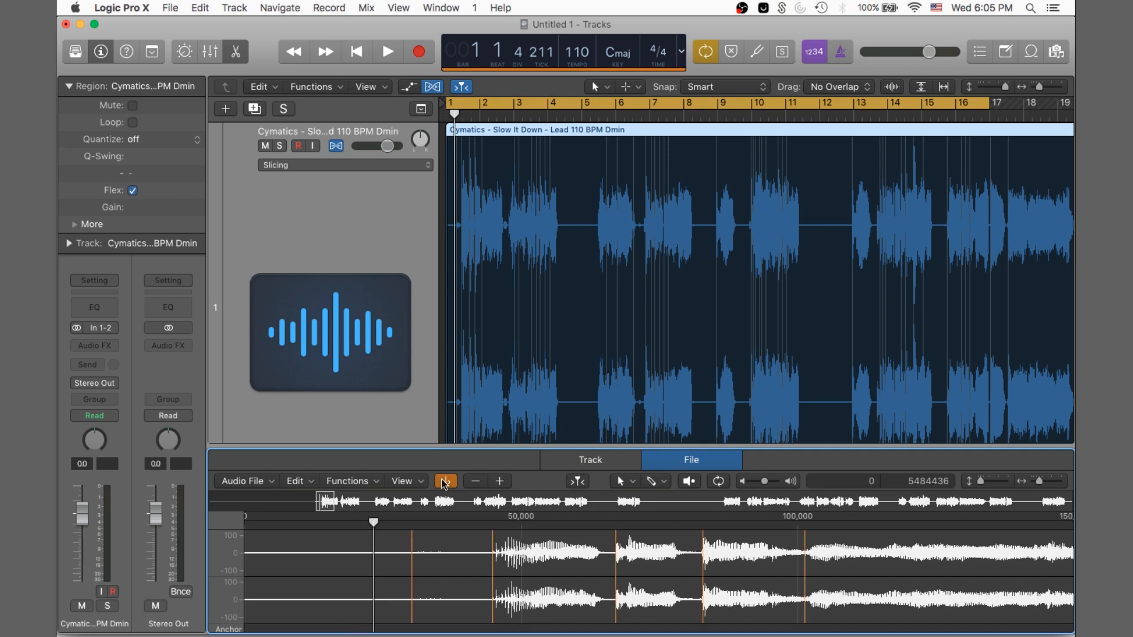
- Thin out the lead file's detected transient markers, fine-tuning by adding and removing a few
left_click(475, 482)
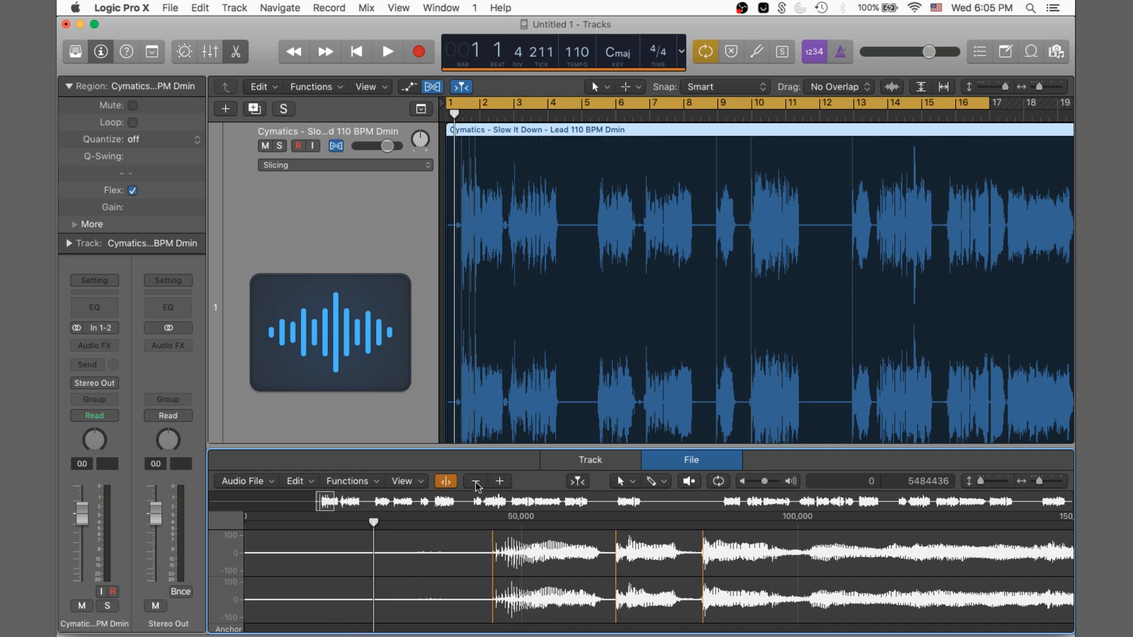
left_click(497, 482)
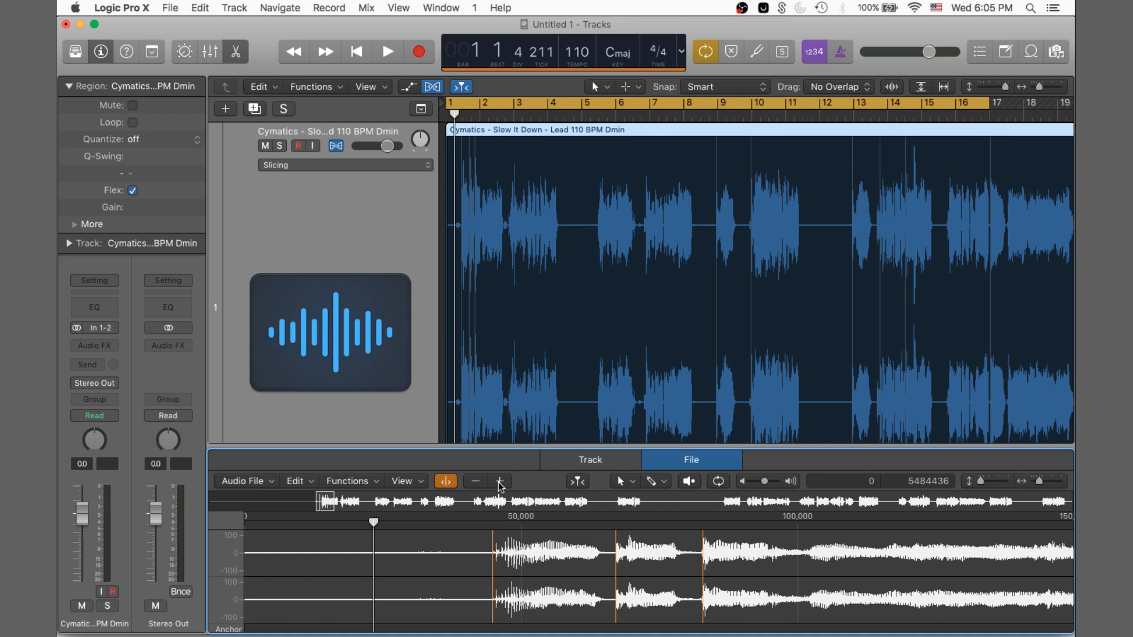
left_click(499, 482)
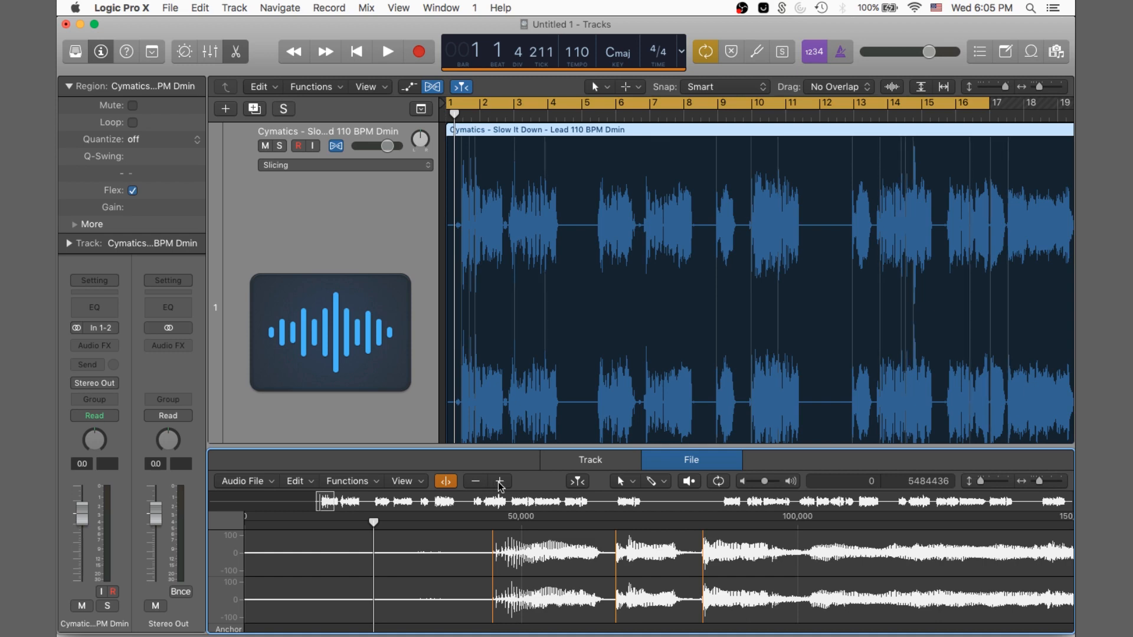
left_click(475, 481)
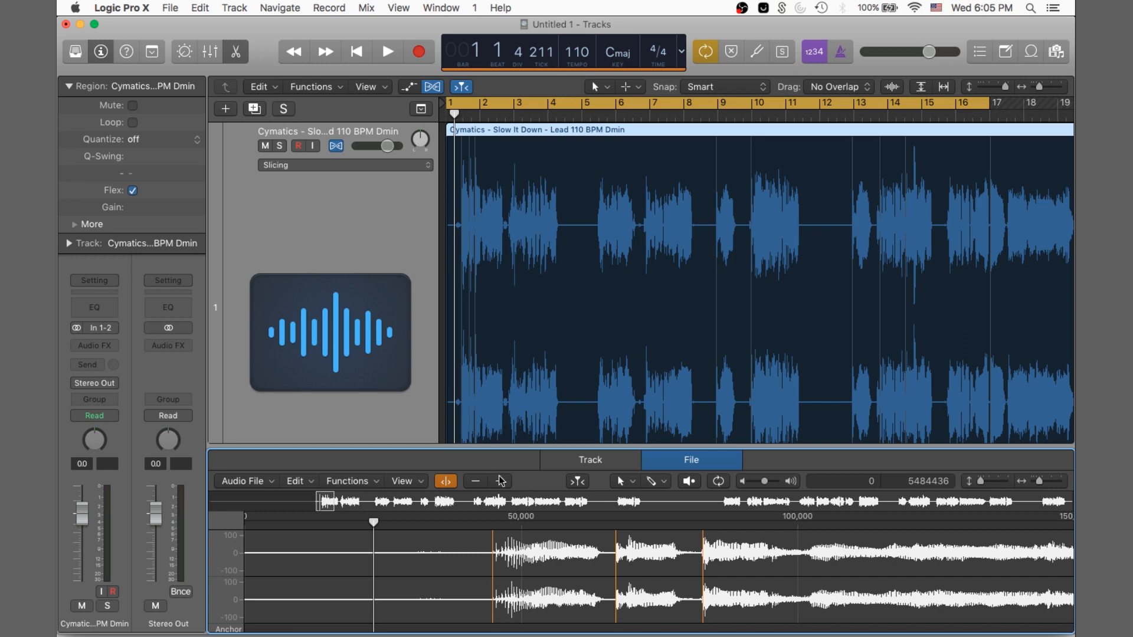
left_click(500, 481)
left_click(500, 483)
left_click(499, 483)
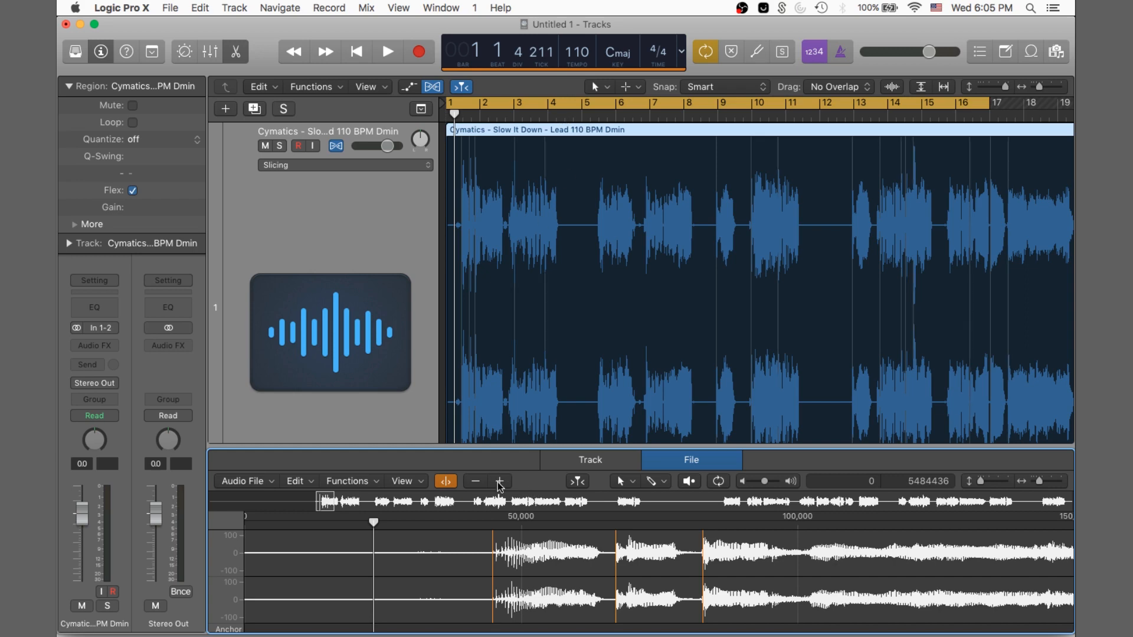
- Slice the lead region at its transient markers
right_click(580, 129)
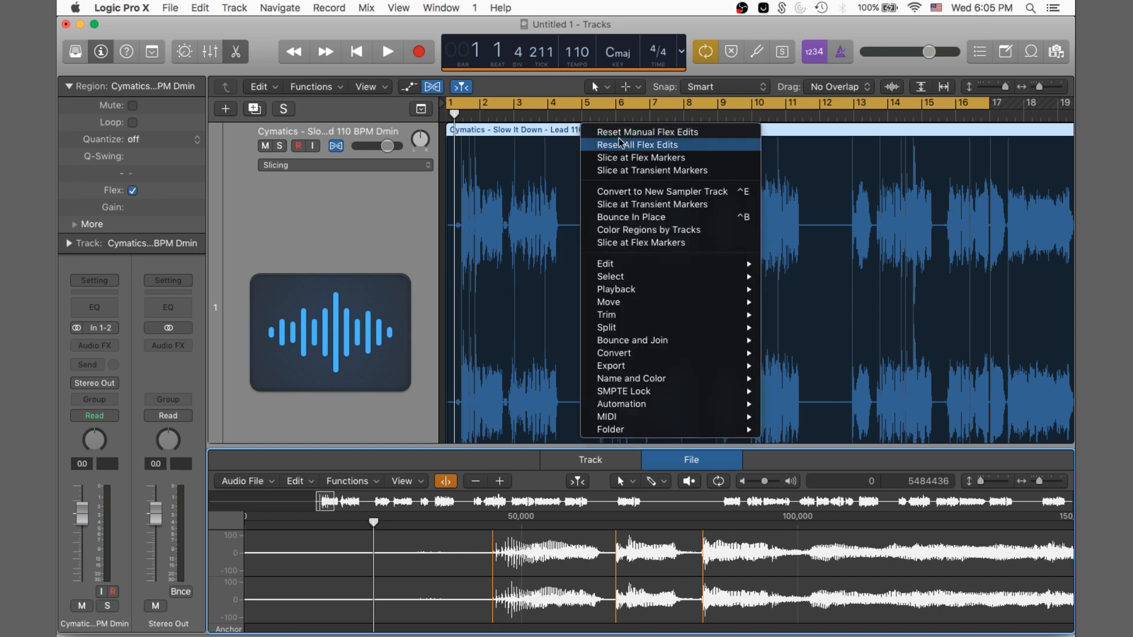
left_click(715, 173)
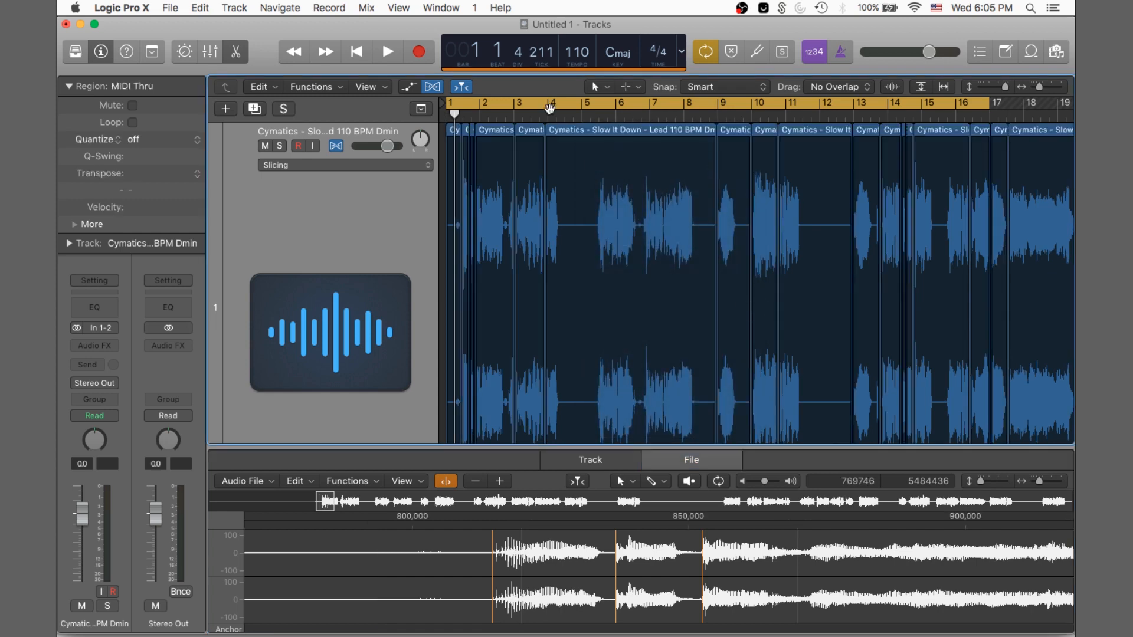
key("z")
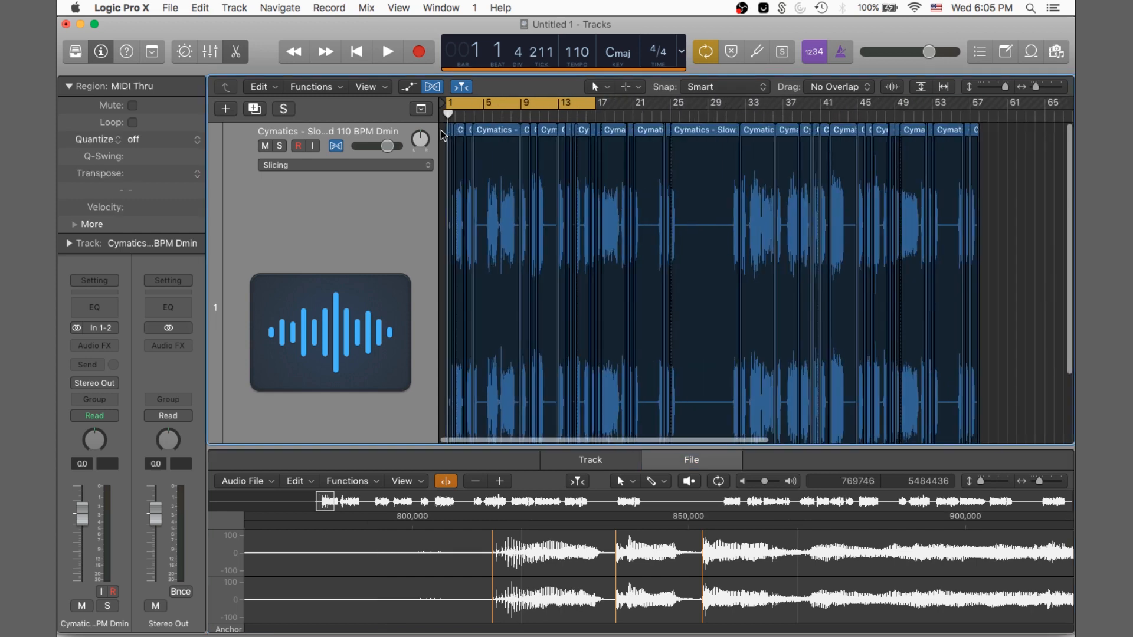
key("t")
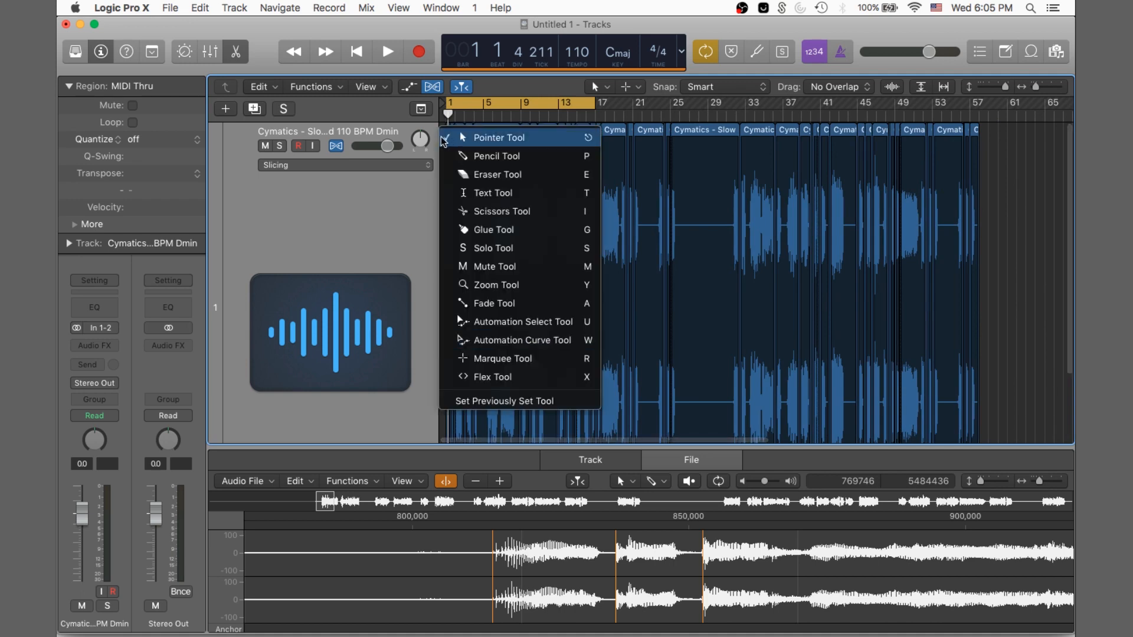
left_click(463, 139)
key("super+a")
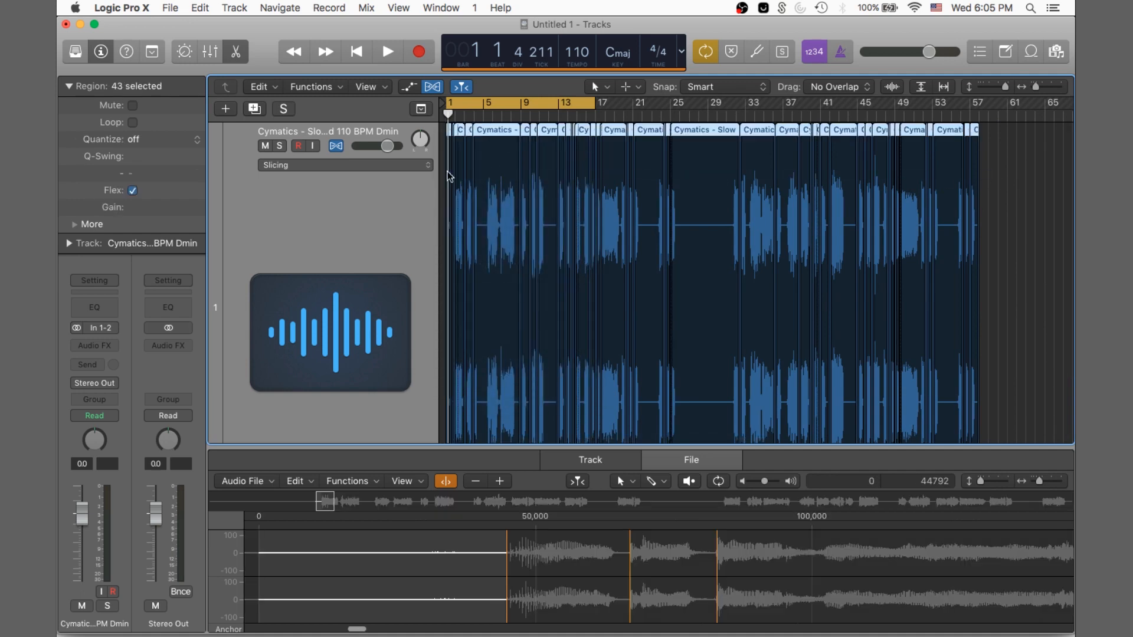
right_click(497, 130)
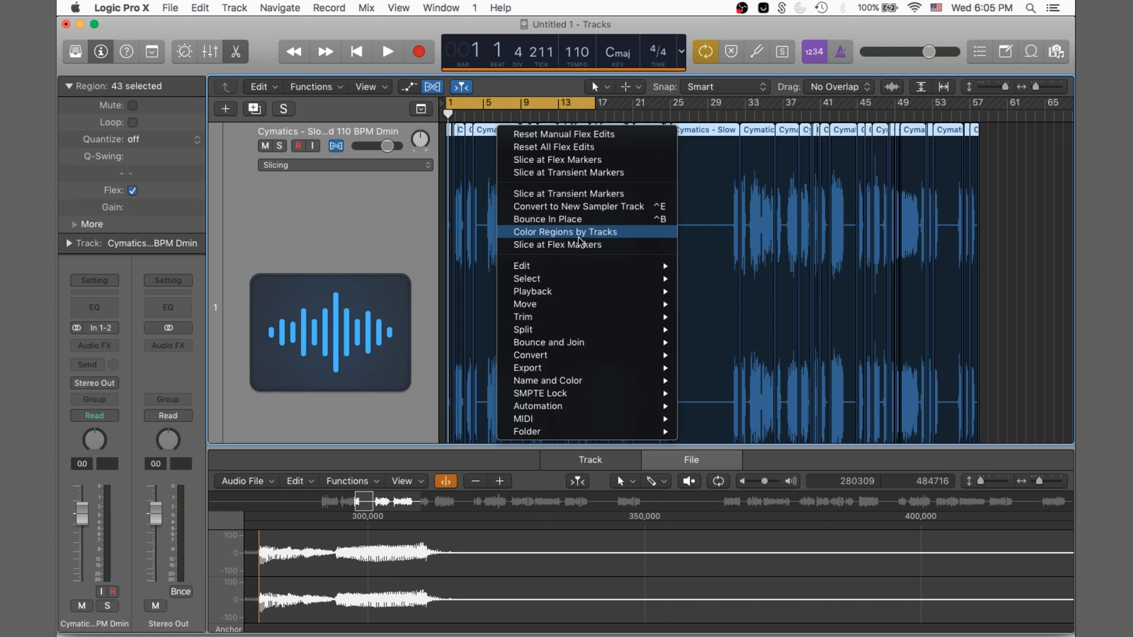
left_click(1054, 221)
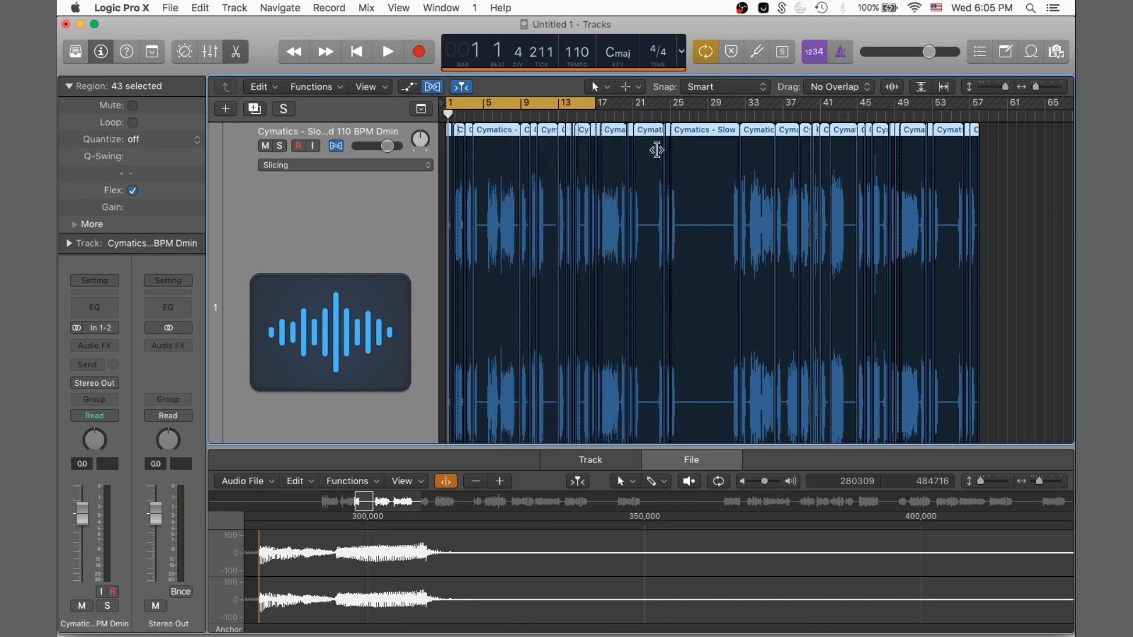
- Play the sliced lead track from the beginning and lower the track's volume to -2.8 dB
left_click(330, 237)
key("space")
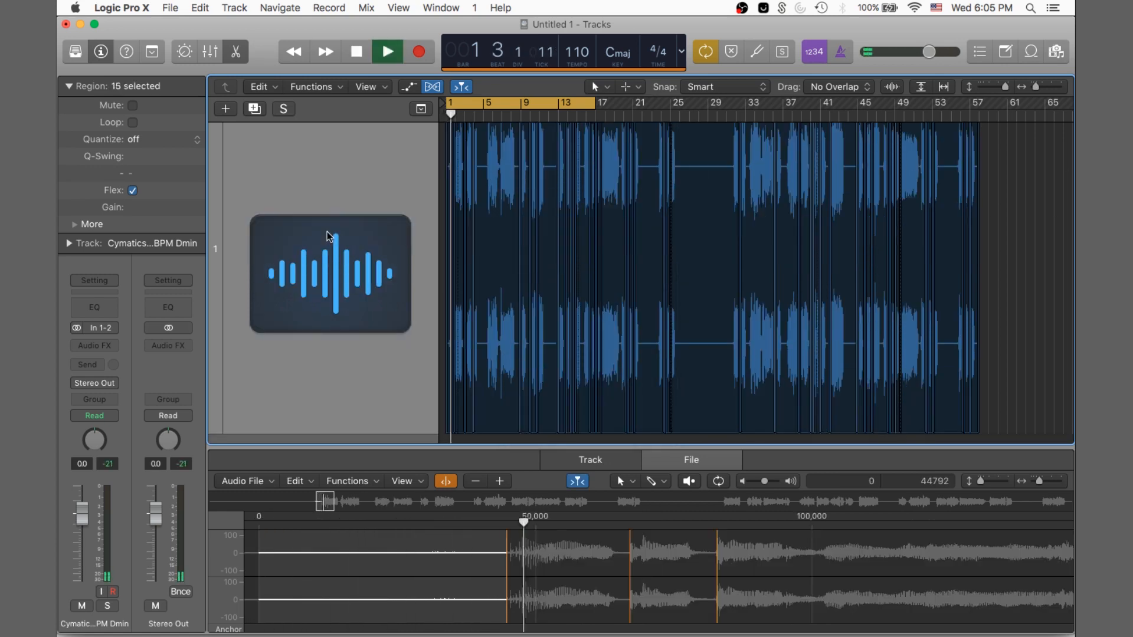
key("super+Right")
key("super+Right")
key("super+Right")
key("super+Right")
key("super+Right")
key("super+Right")
scroll(329, 237, "up", 1)
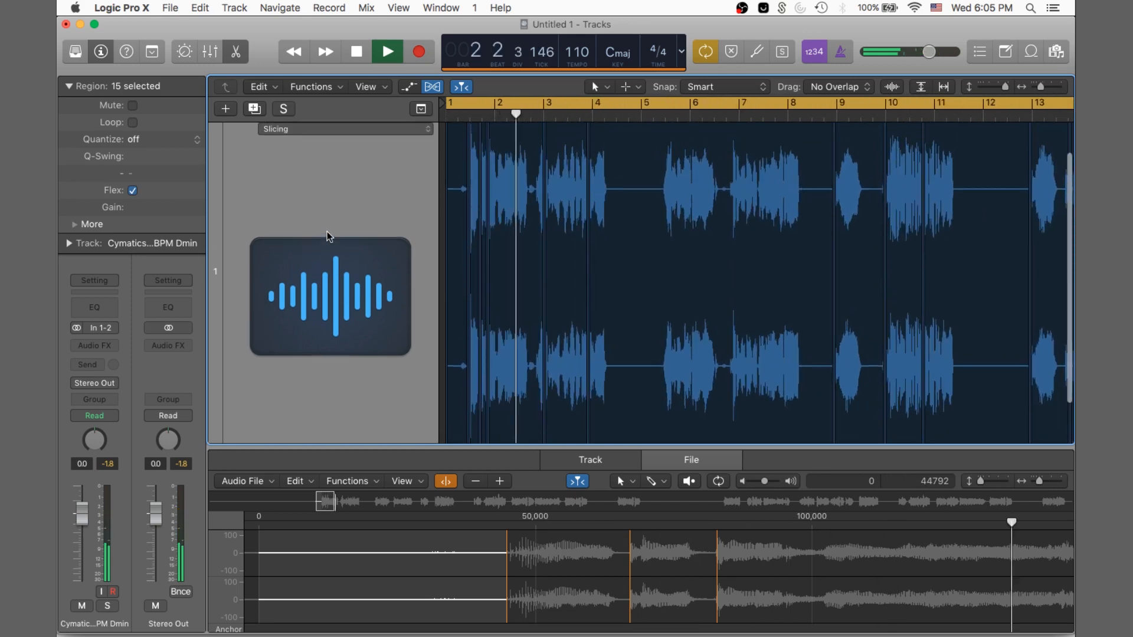
scroll(357, 219, "up", 2)
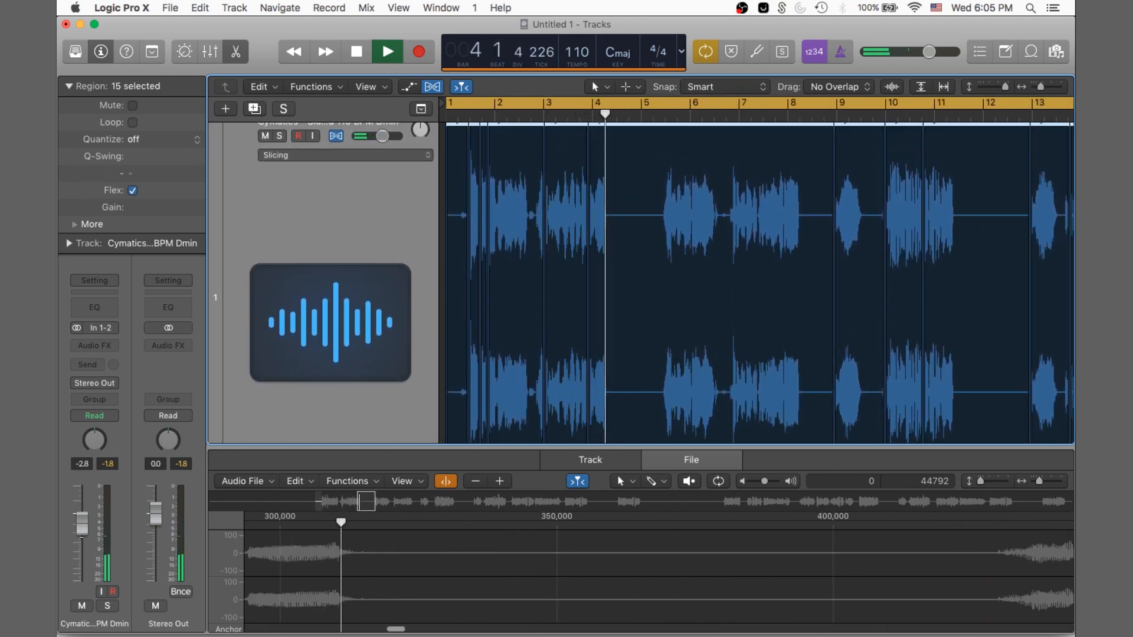
key("space")
scroll(607, 203, "up", 1)
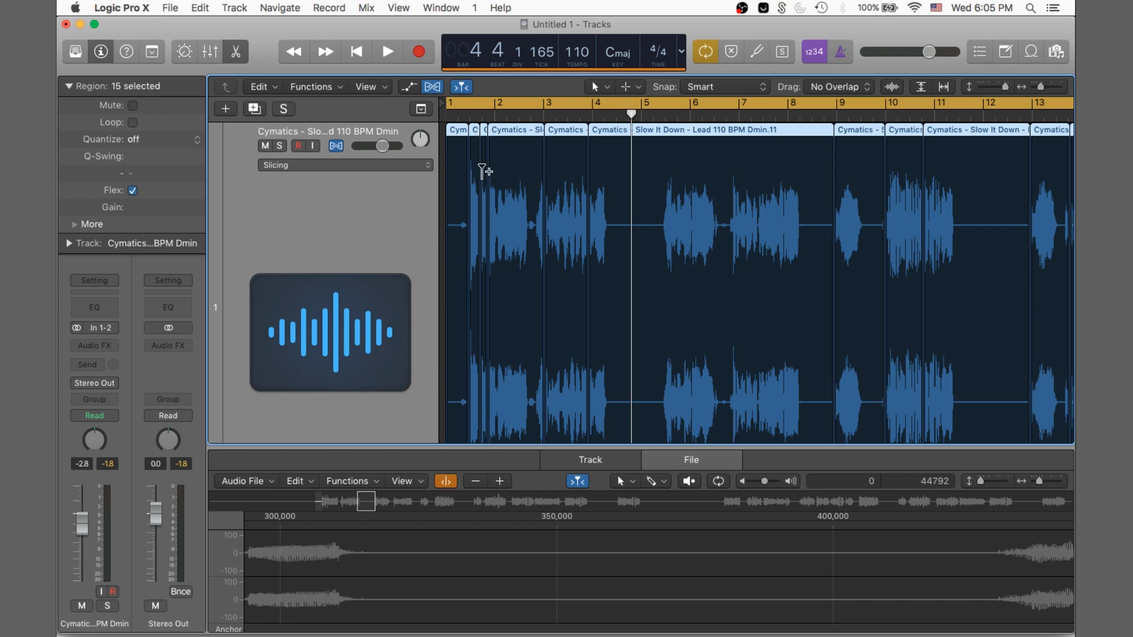
scroll(450, 131, "down", 5)
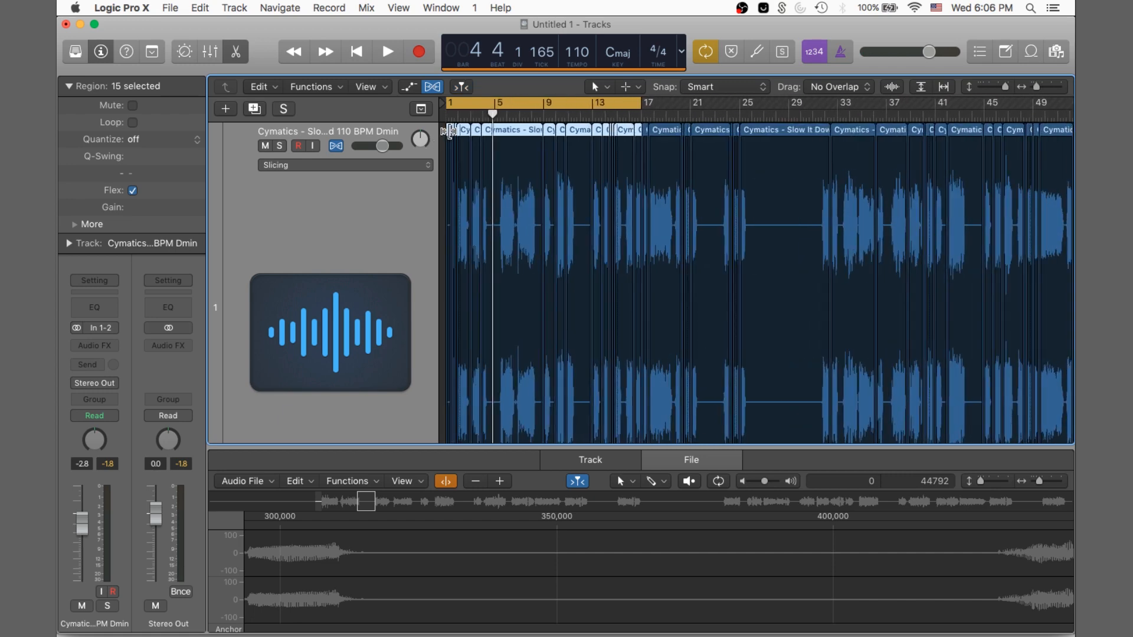
right_click(450, 131)
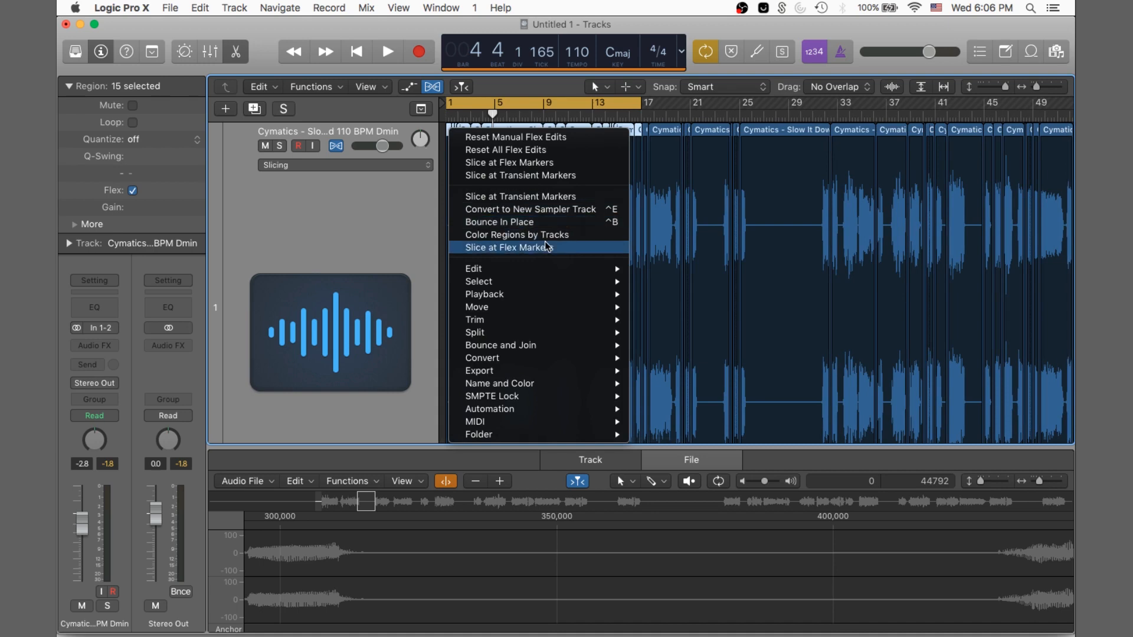
left_click(746, 239)
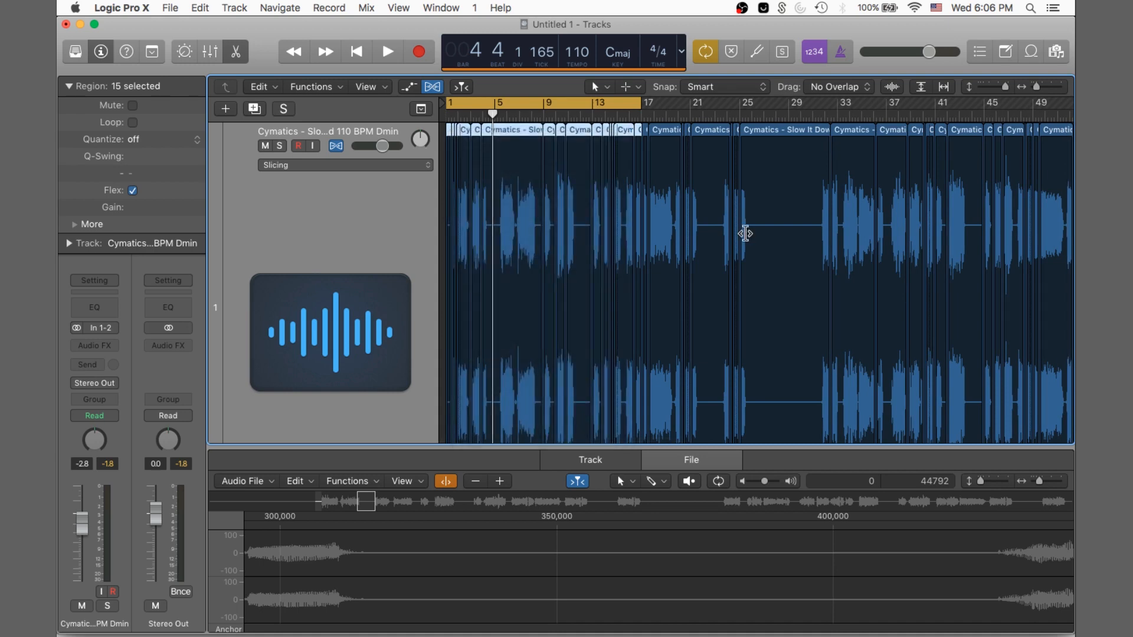
- Convert all slices on the lead track to a new sampler track, creating zones from regions with trigger note range D-1 to G5
scroll(746, 237, "down", 4)
left_click_drag(747, 237, 486, 213)
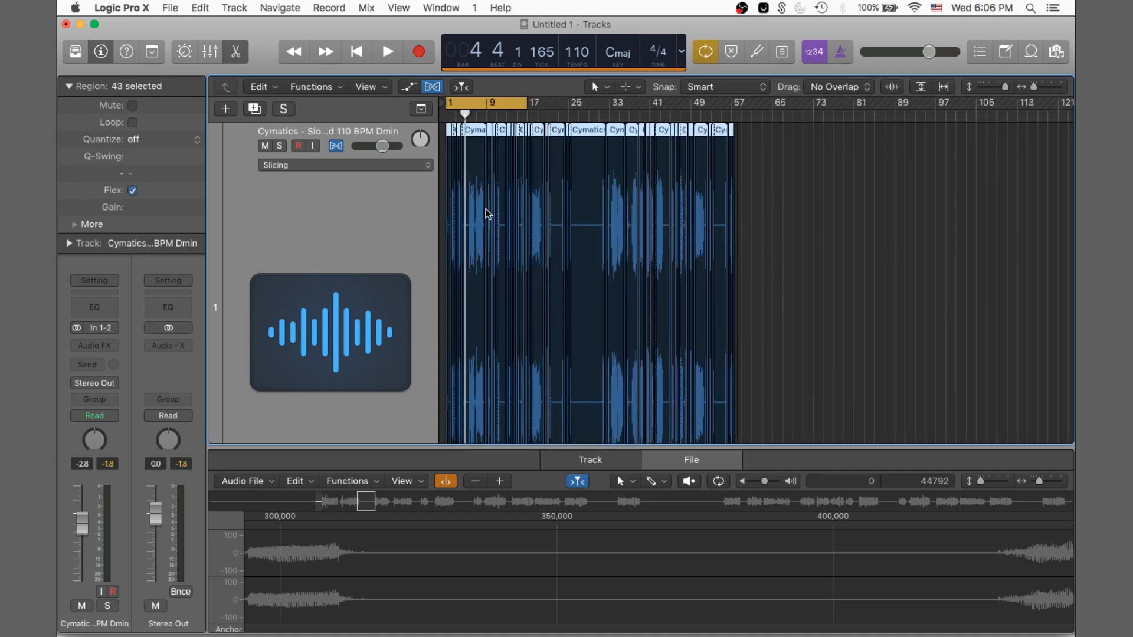
right_click(478, 134)
mouse_move(586, 364)
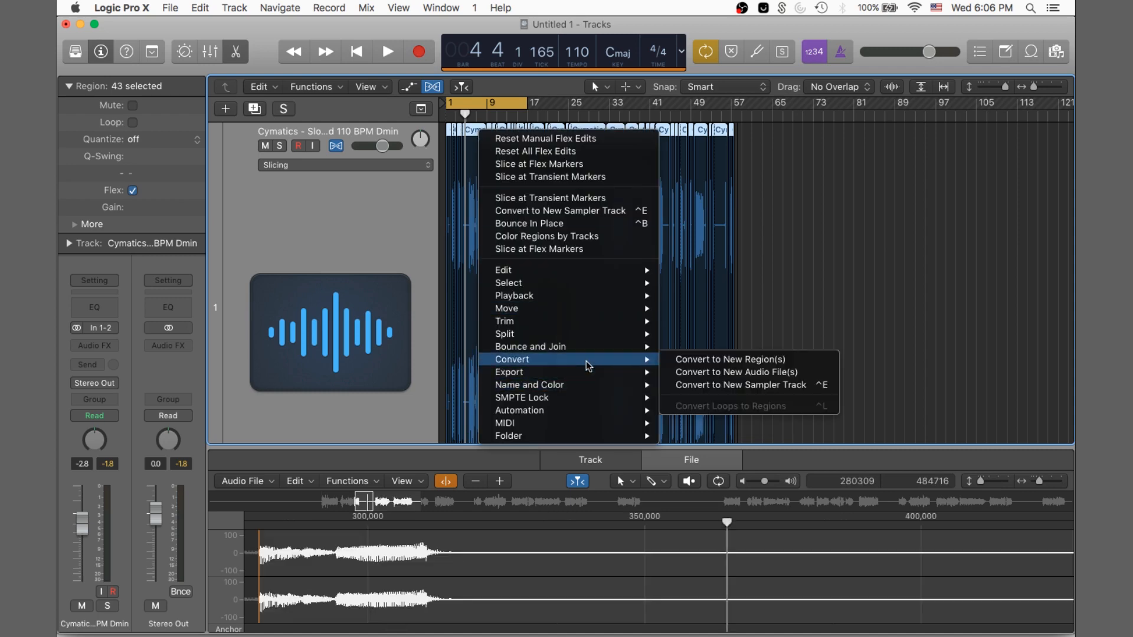
left_click(799, 386)
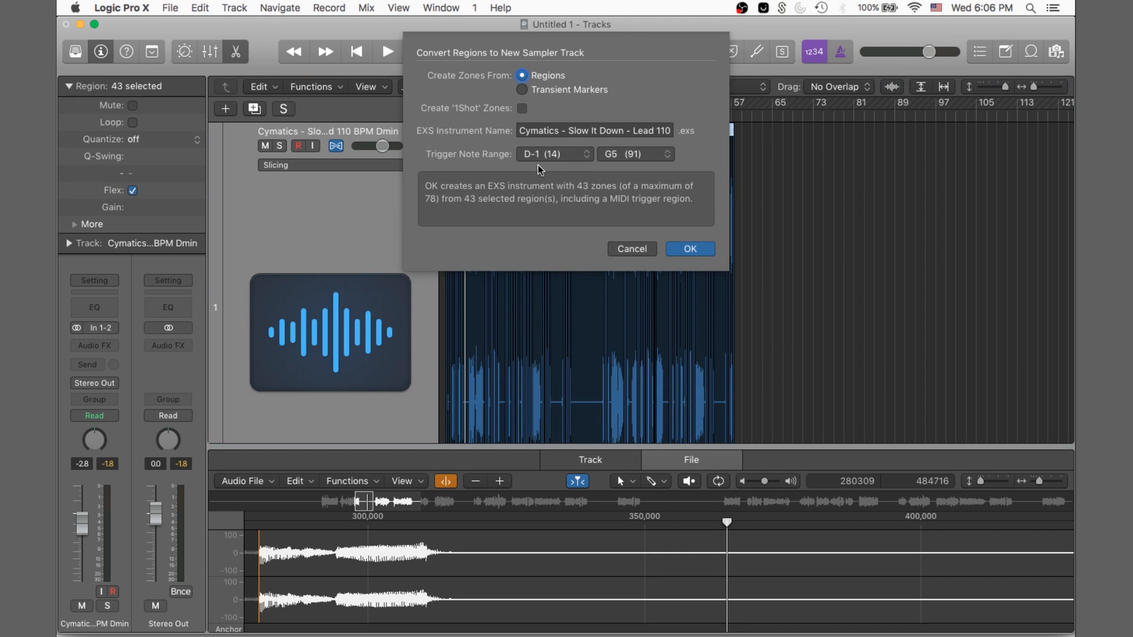
left_click(552, 159)
left_click(634, 122)
left_click(556, 162)
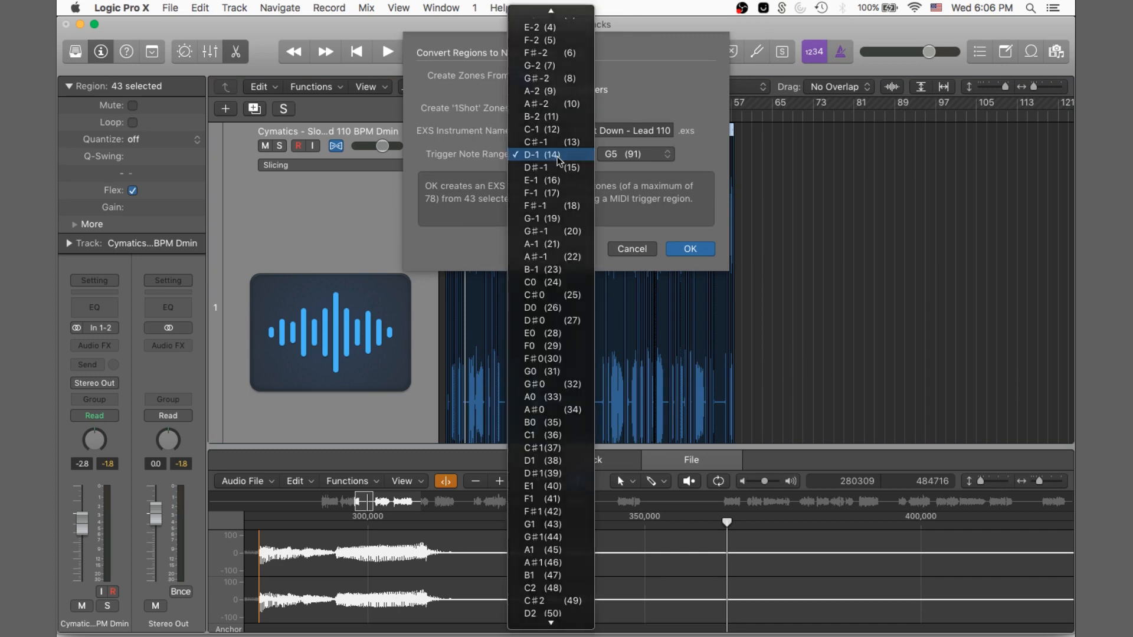
left_click(558, 156)
left_click(689, 248)
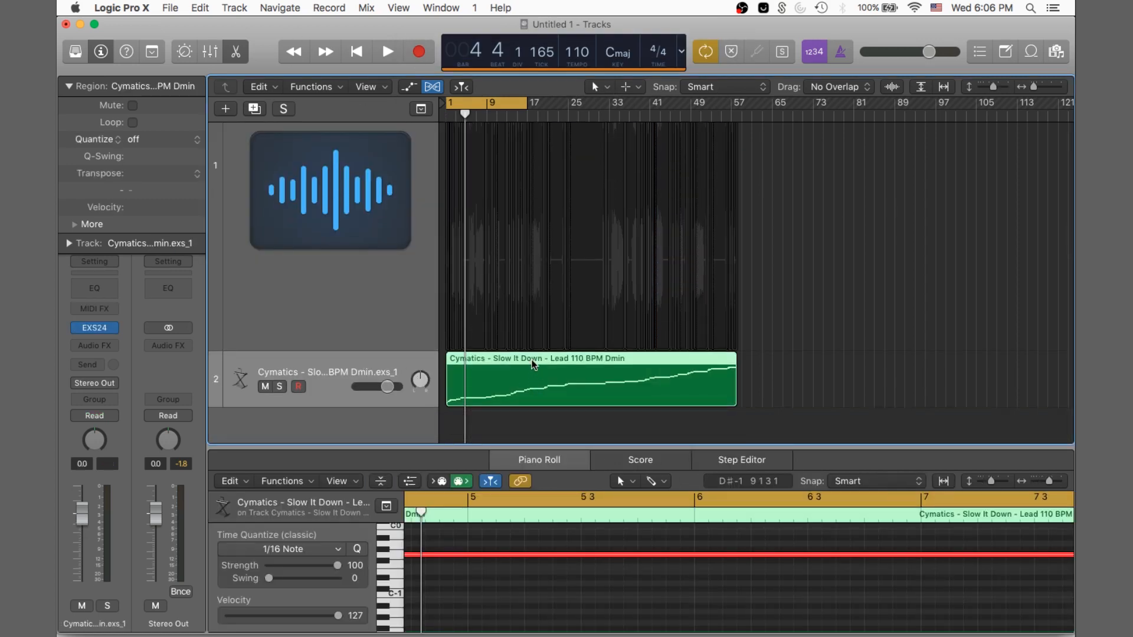
- Examine the new sampler region's trigger notes in the Piano Roll and select seven notes near its start
key("e")
double_click(522, 501)
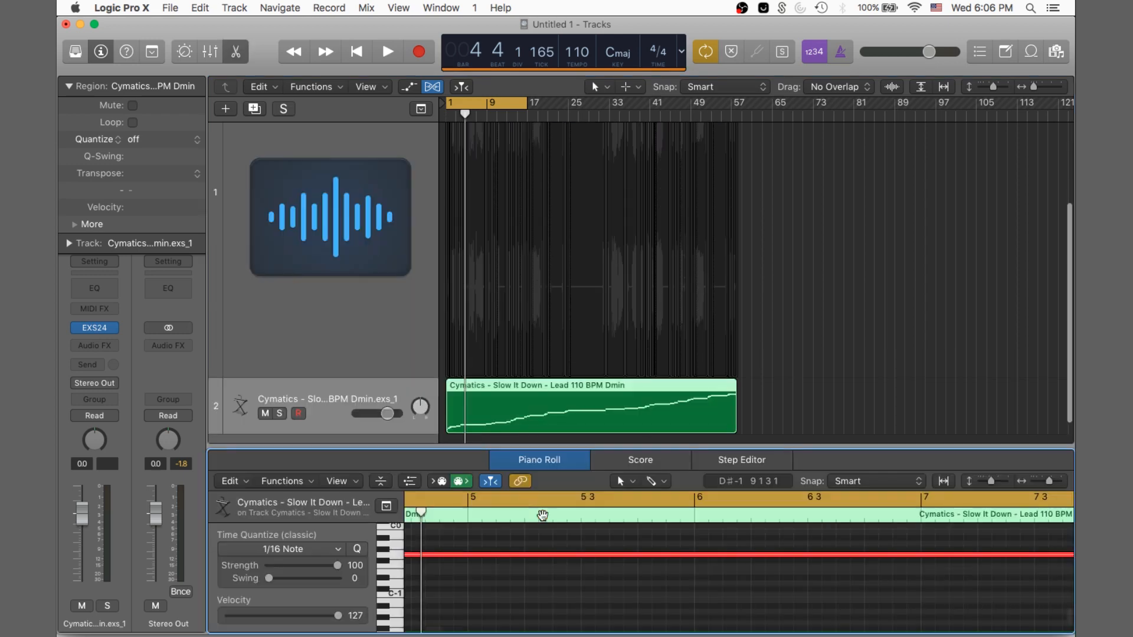
scroll(579, 544, "up", 5)
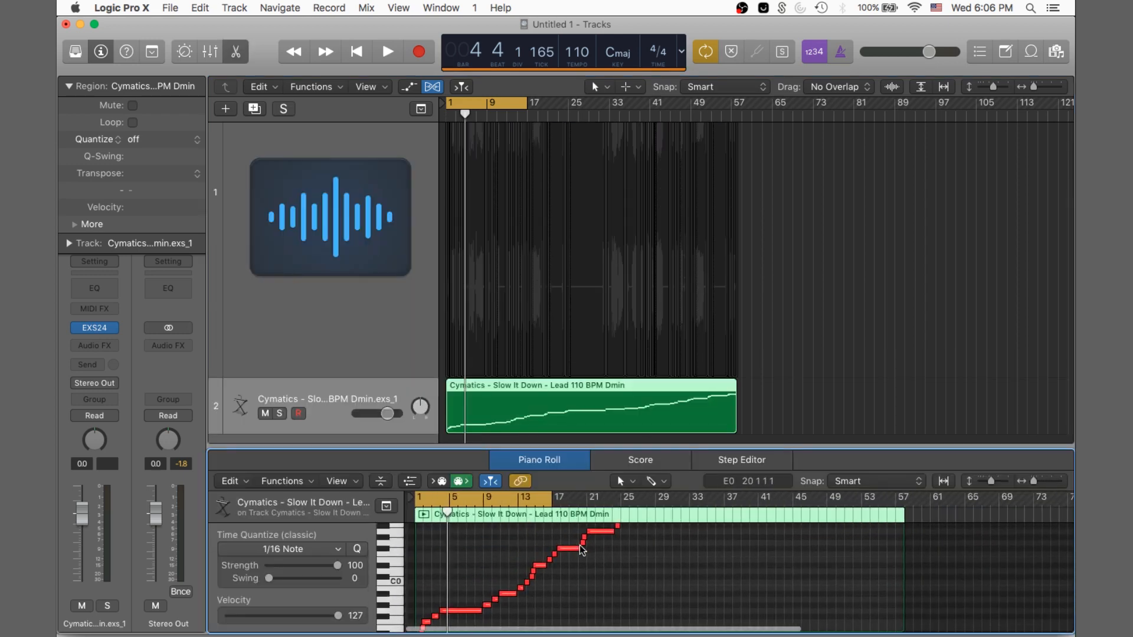
scroll(580, 544, "down", 5)
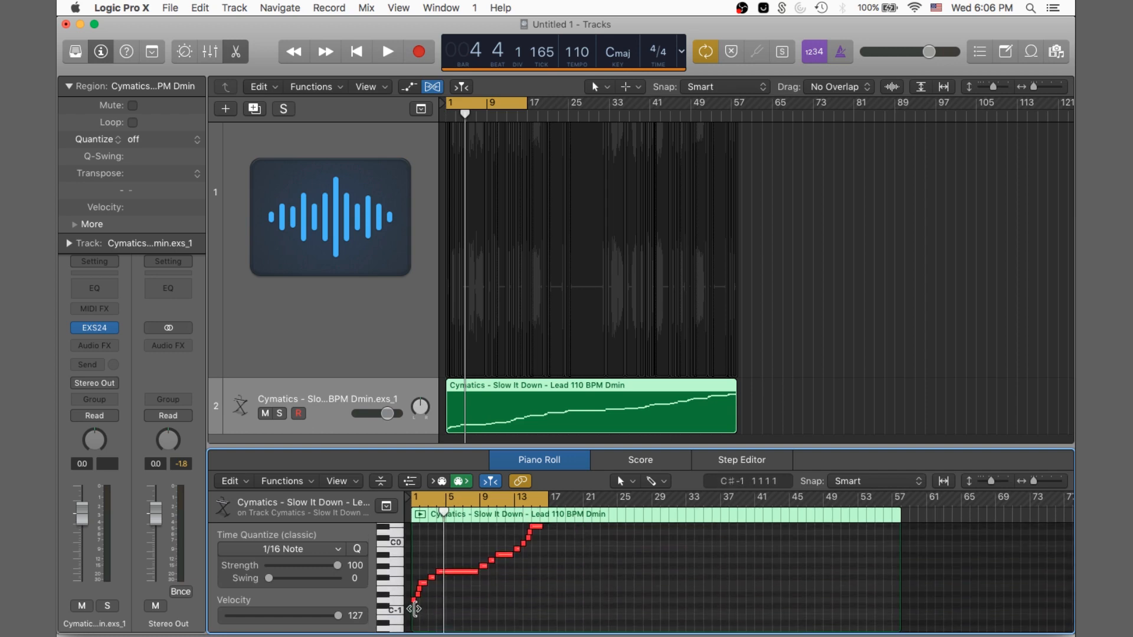
left_click_drag(415, 608, 537, 559)
scroll(756, 219, "up", 5)
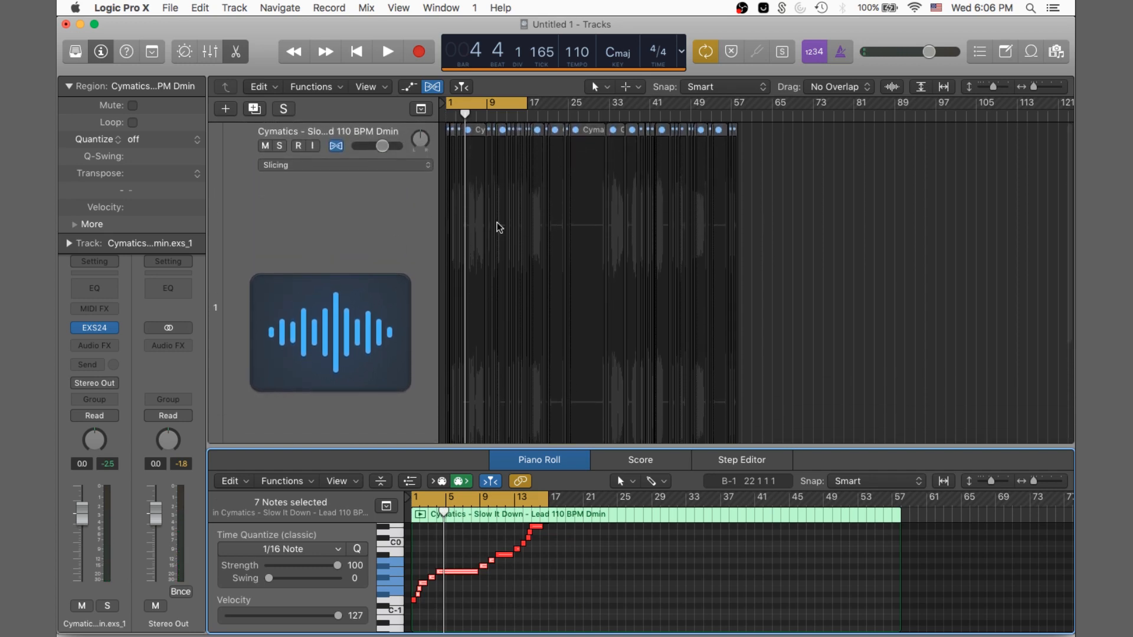
- Examine the sliced lead track and the new sampler region beneath it in the arrangement
scroll(497, 222, "down", 3)
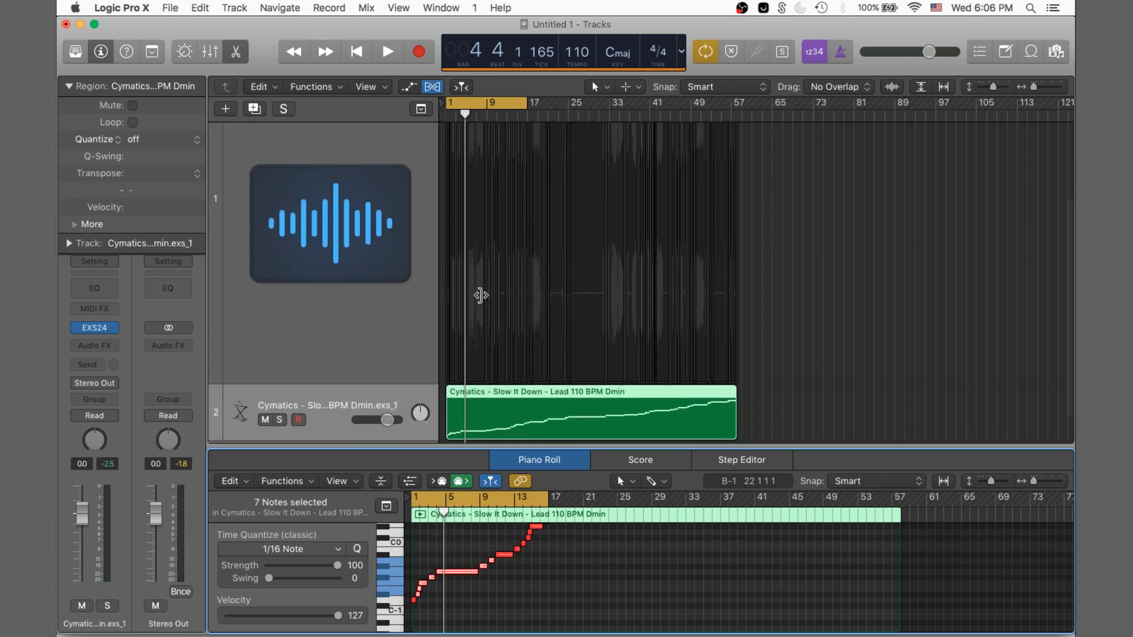
scroll(481, 296, "up", 3)
scroll(481, 295, "down", 3)
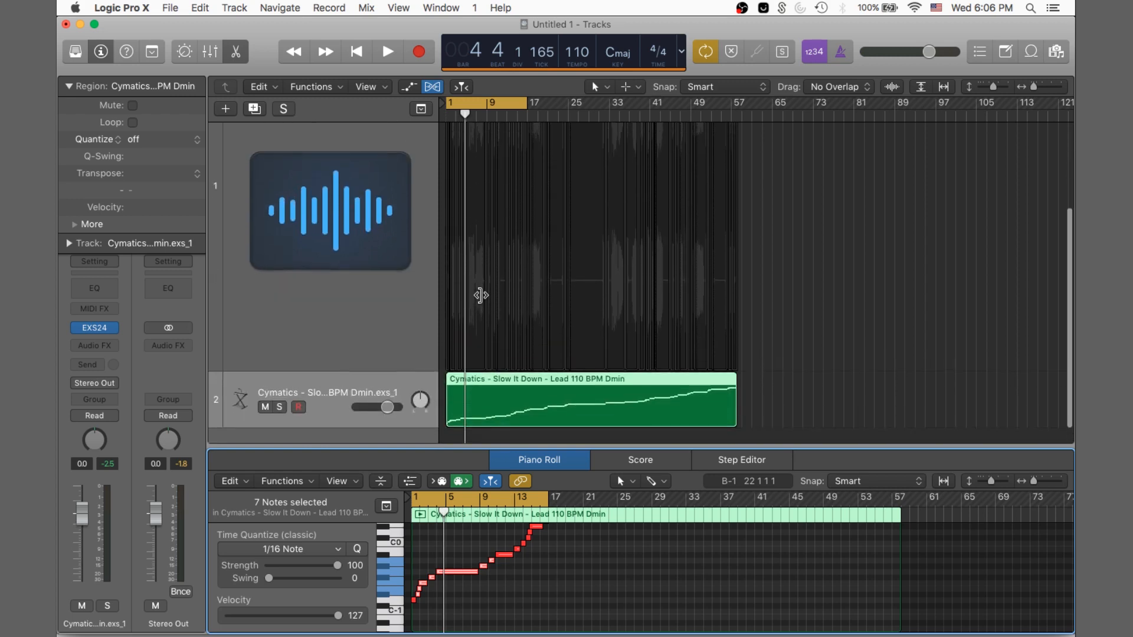
scroll(481, 295, "up", 4)
right_click(624, 296)
left_click(624, 296)
scroll(624, 296, "down", 2)
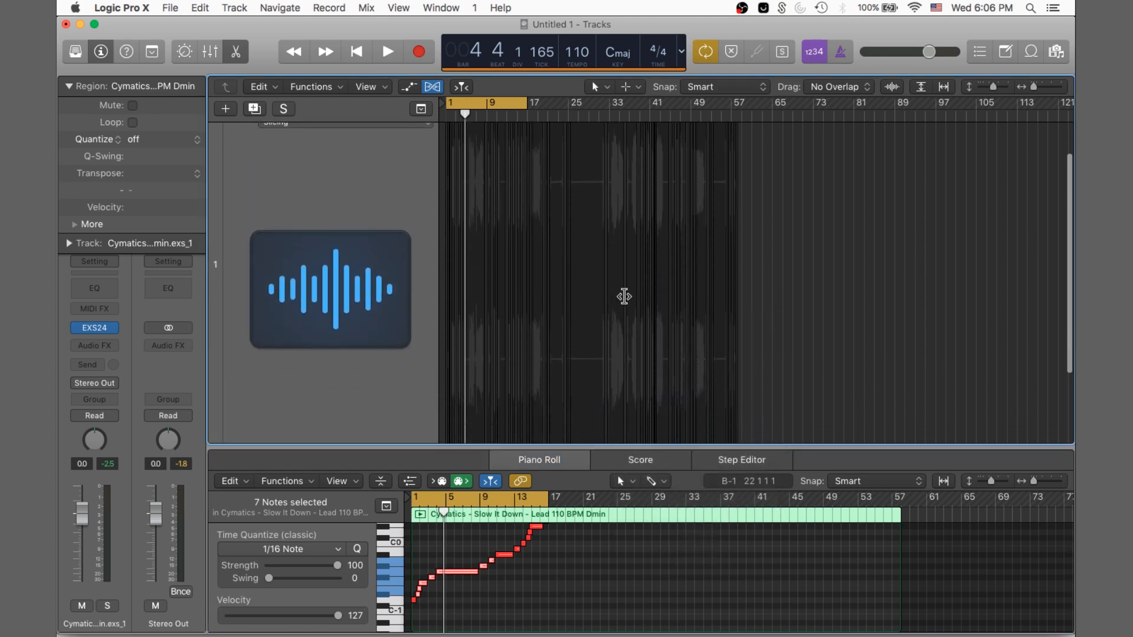
scroll(321, 377, "down", 3)
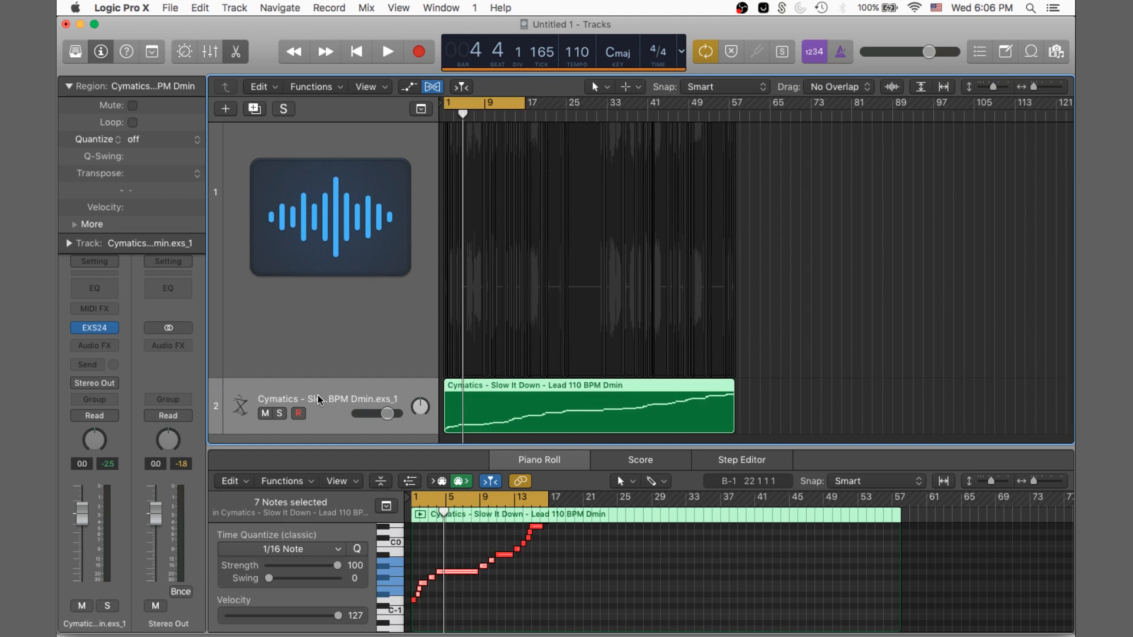
scroll(317, 395, "down", 1)
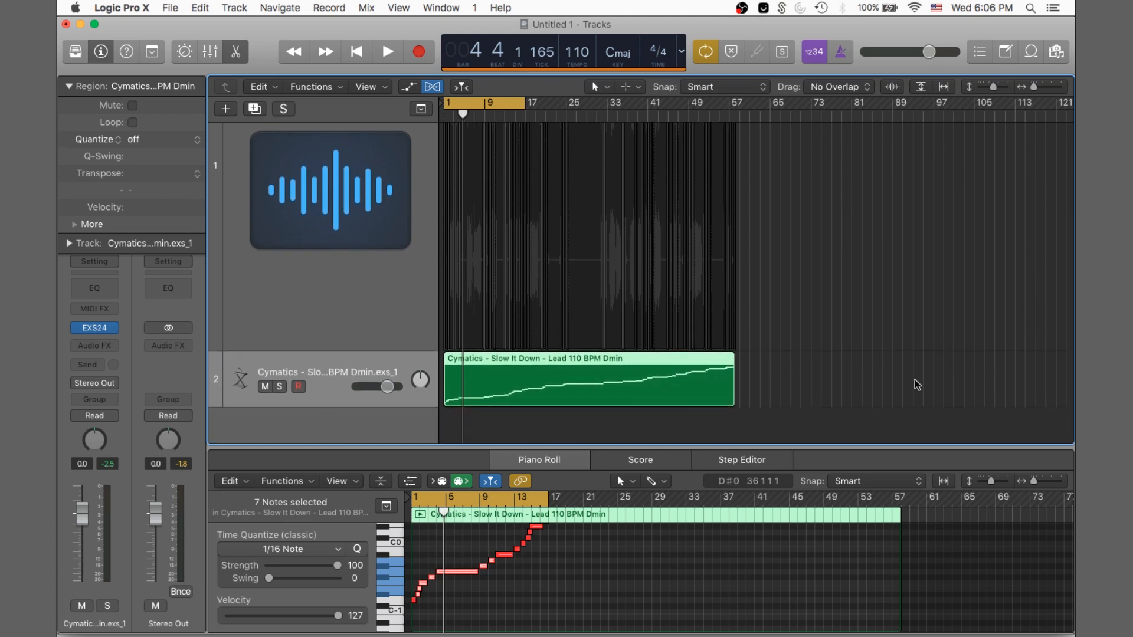
- Audition several slices between C-1 and C0 on the EXS24 instrument editor's keyboard, then close the editor and sampler
left_click(88, 331)
left_click(529, 131)
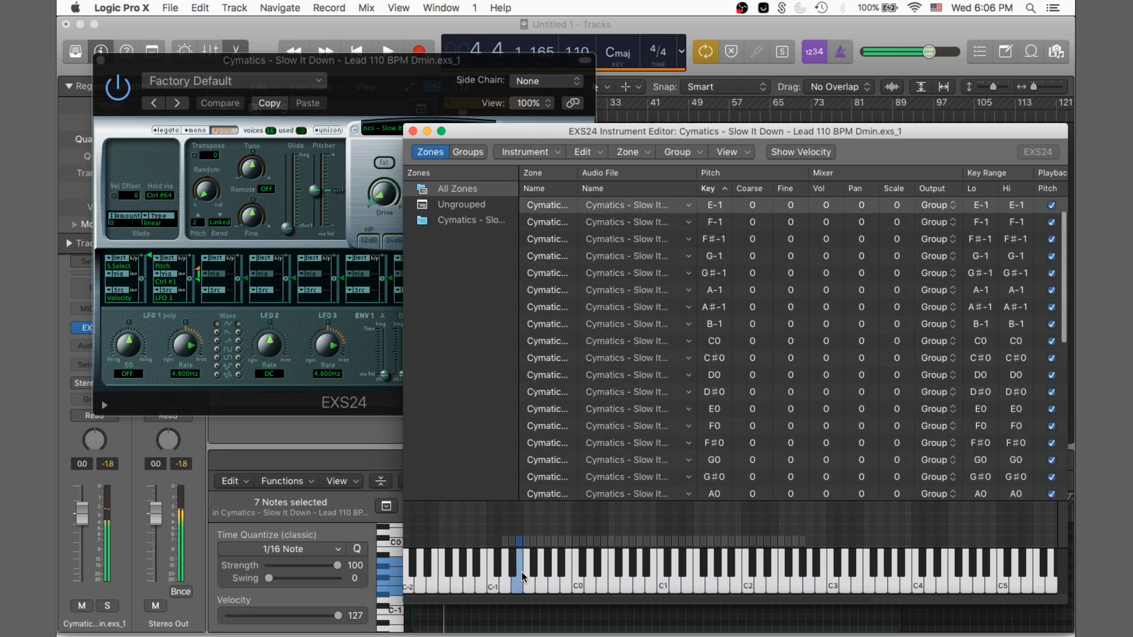
left_click(563, 585)
left_click(555, 581)
left_click(541, 585)
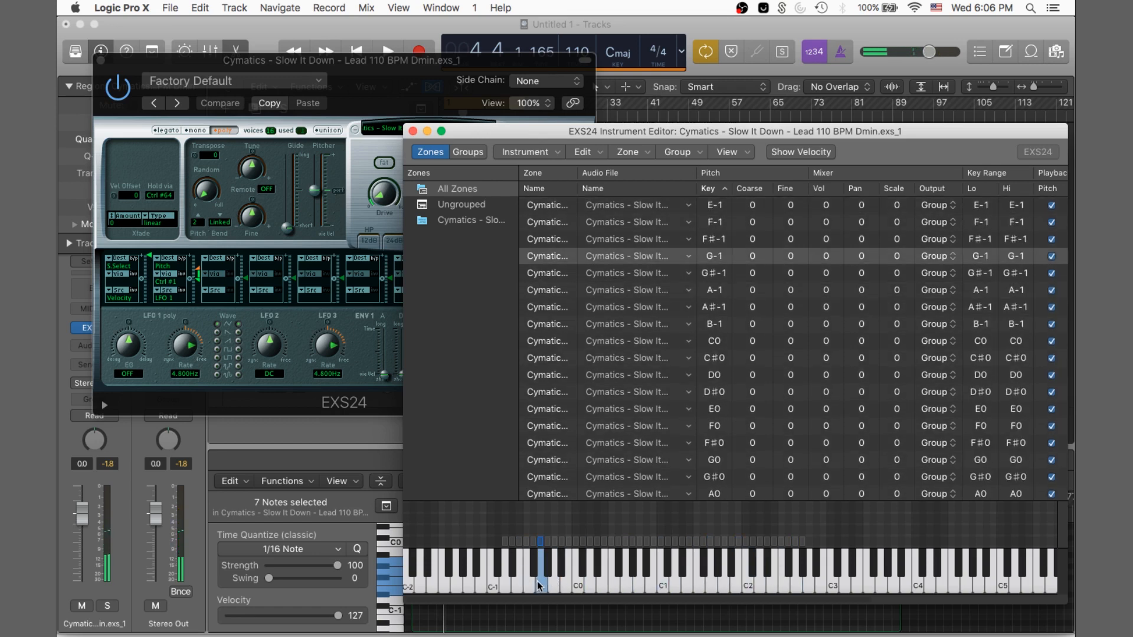
left_click(412, 131)
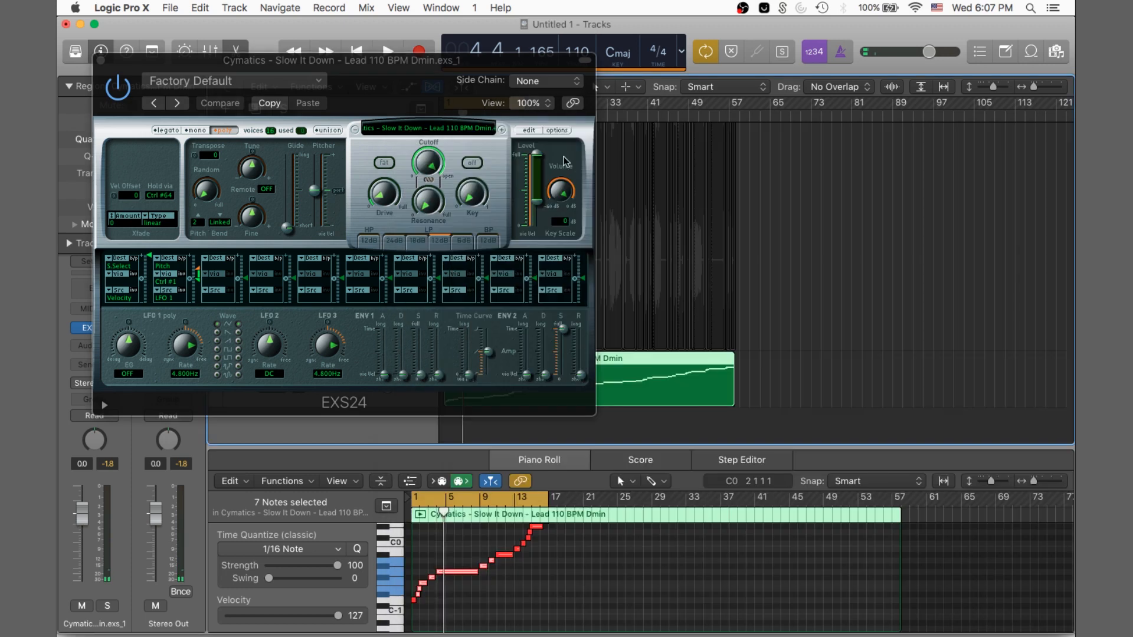
left_click(100, 61)
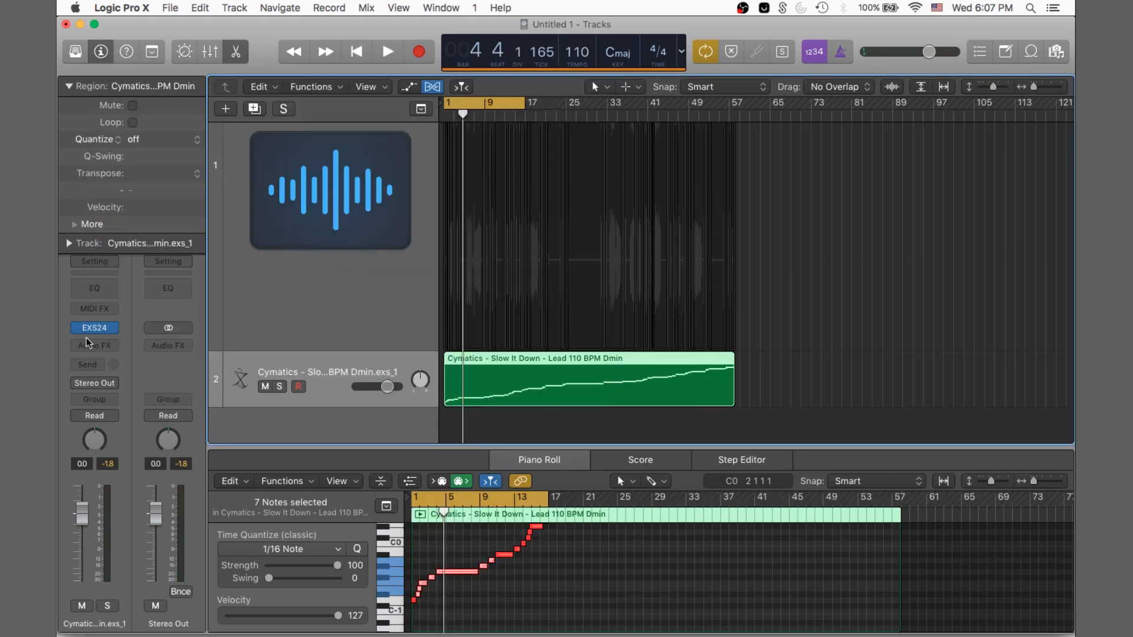
- Insert Valhalla DSP's ValhallaVintageVerb as an audio effect on the sampler track
left_click(86, 341)
mouse_move(134, 625)
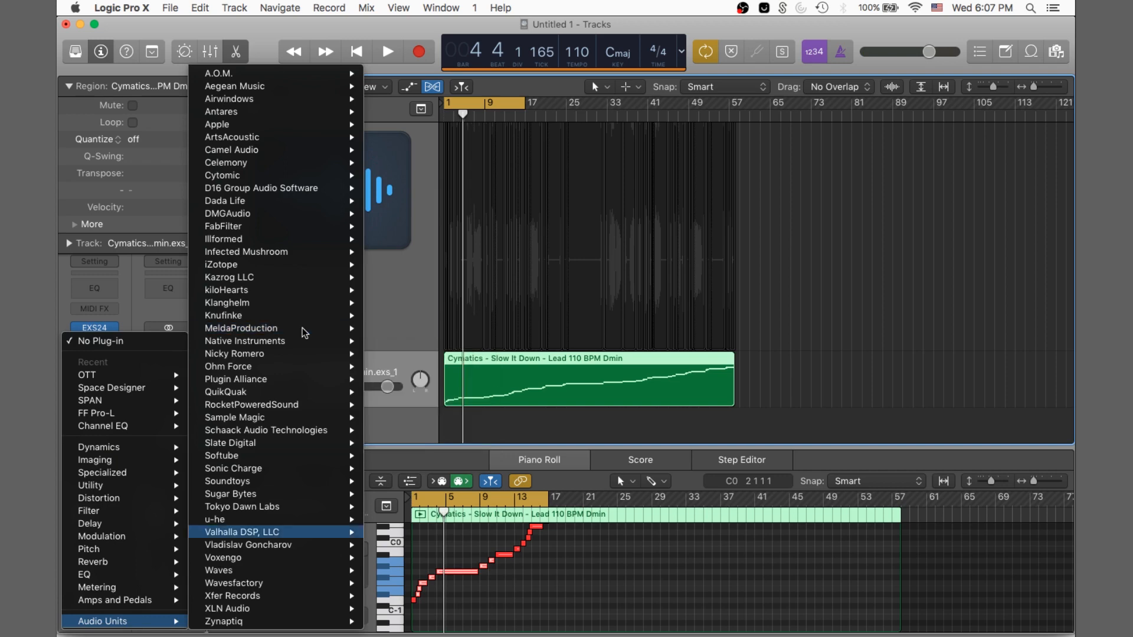
key("Right")
key("Down")
key("Down")
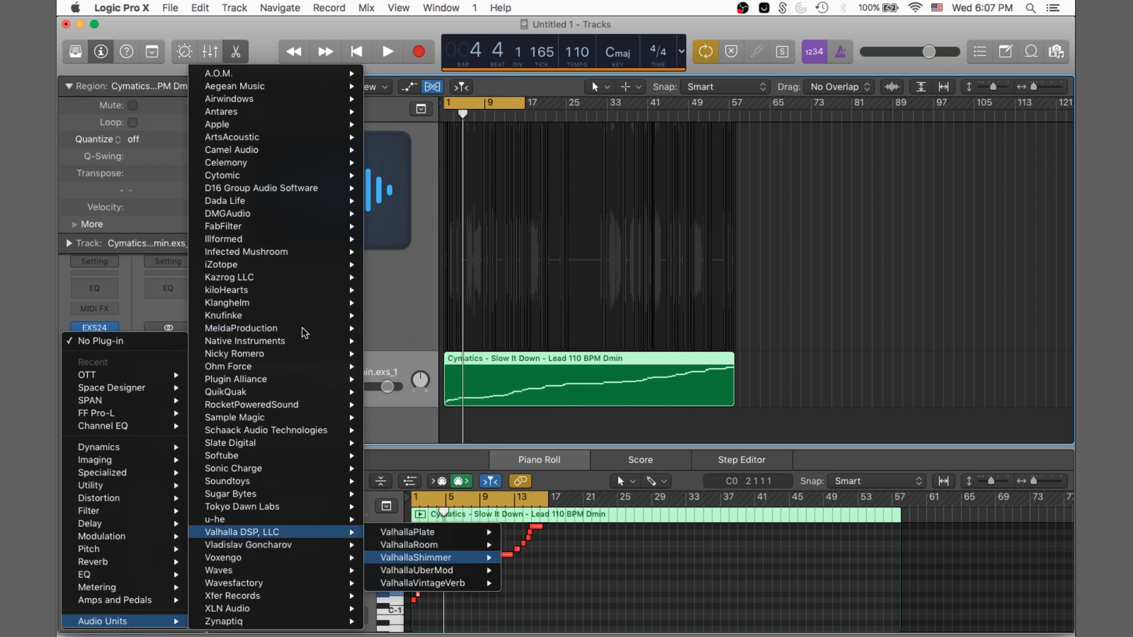
key("Down")
key("Down")
key("Right")
key("Return")
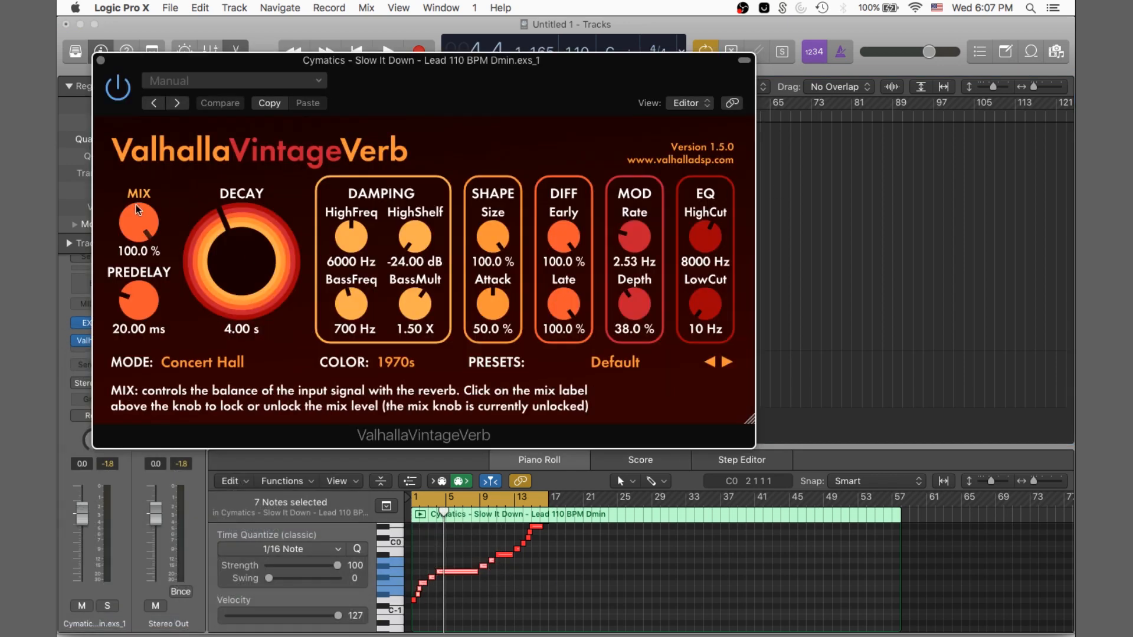
- Set the ValhallaVintageVerb mix to 43.2 %, close the reverb and deselect the sampler region
left_click_drag(139, 223, 134, 310)
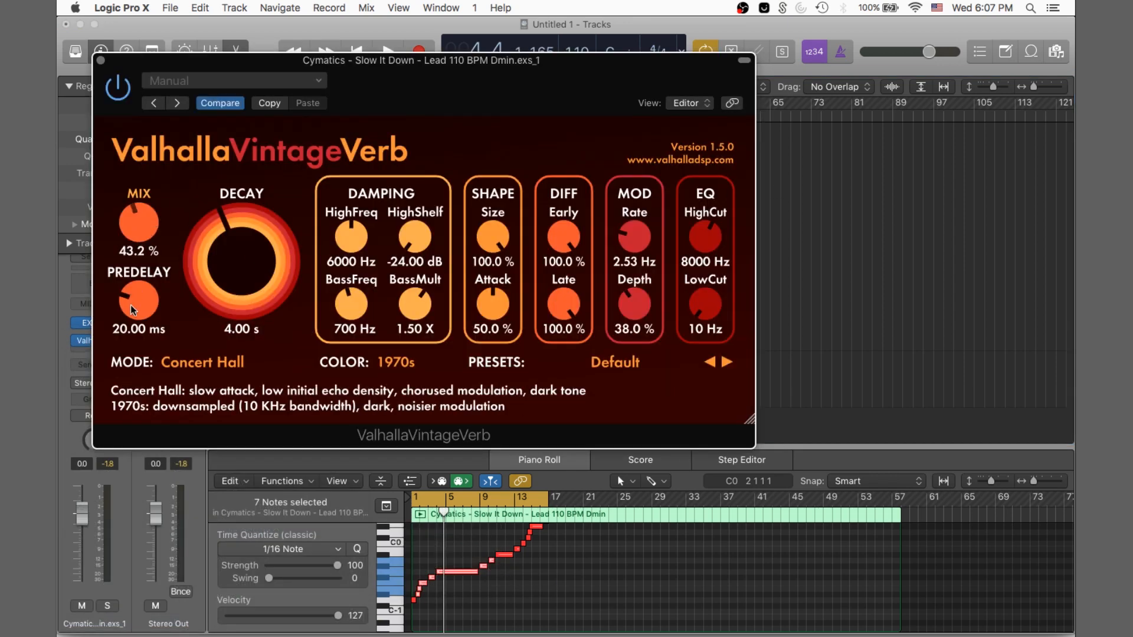
left_click(102, 61)
left_click(870, 206)
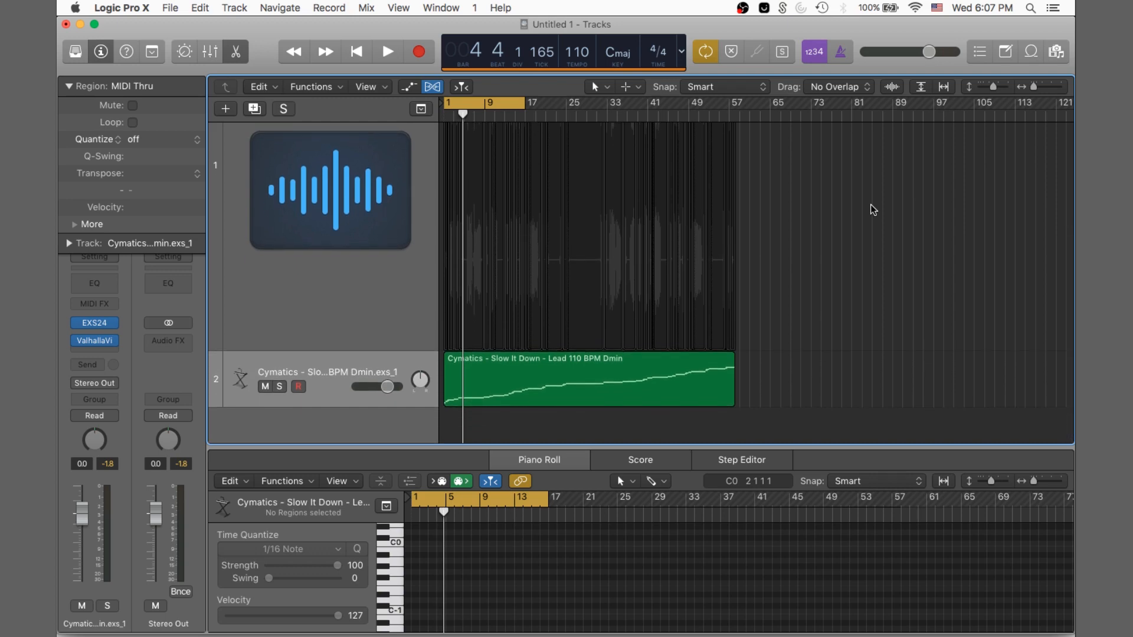
- Reopen the EXS24 instrument editor to view the slice zones and move its window clear of the sampler track's channel strip
left_click(88, 327)
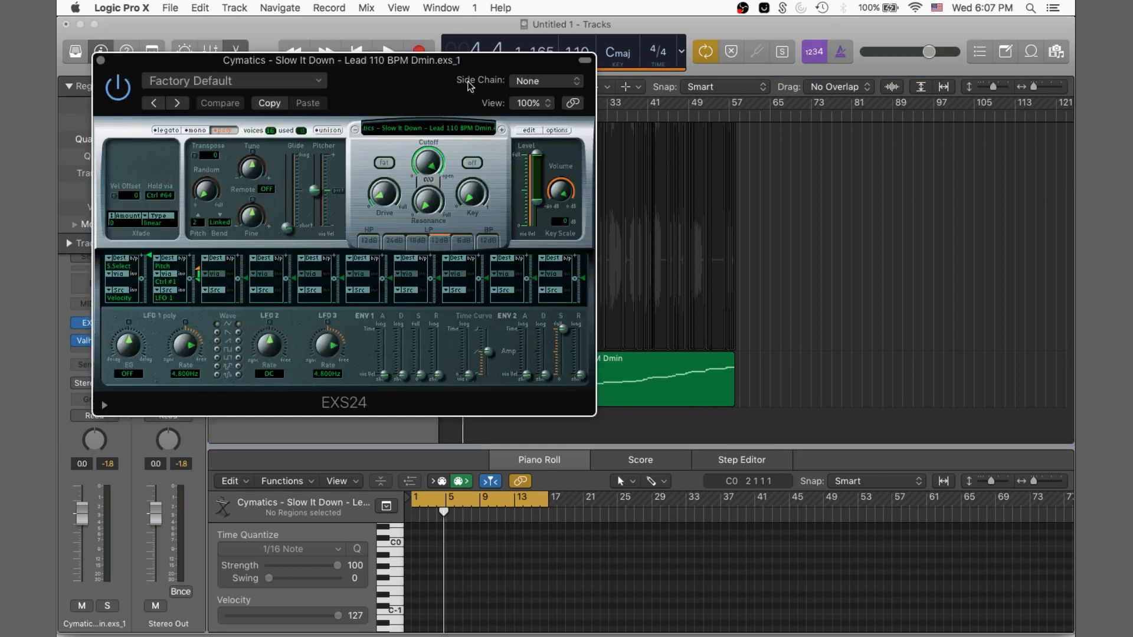
left_click(528, 129)
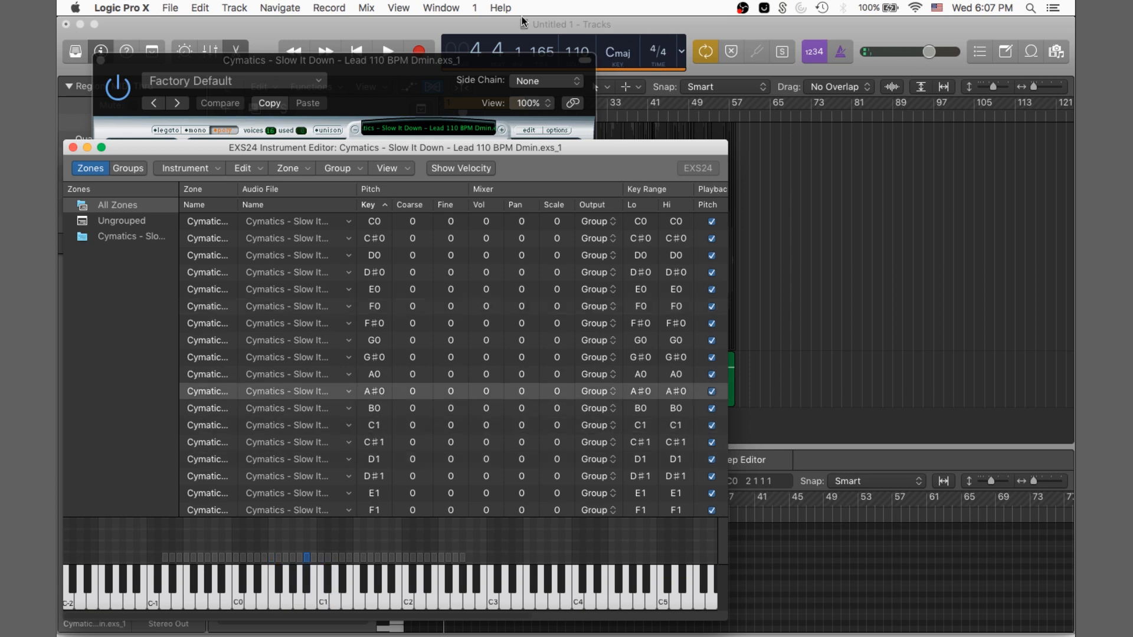
left_click(100, 61)
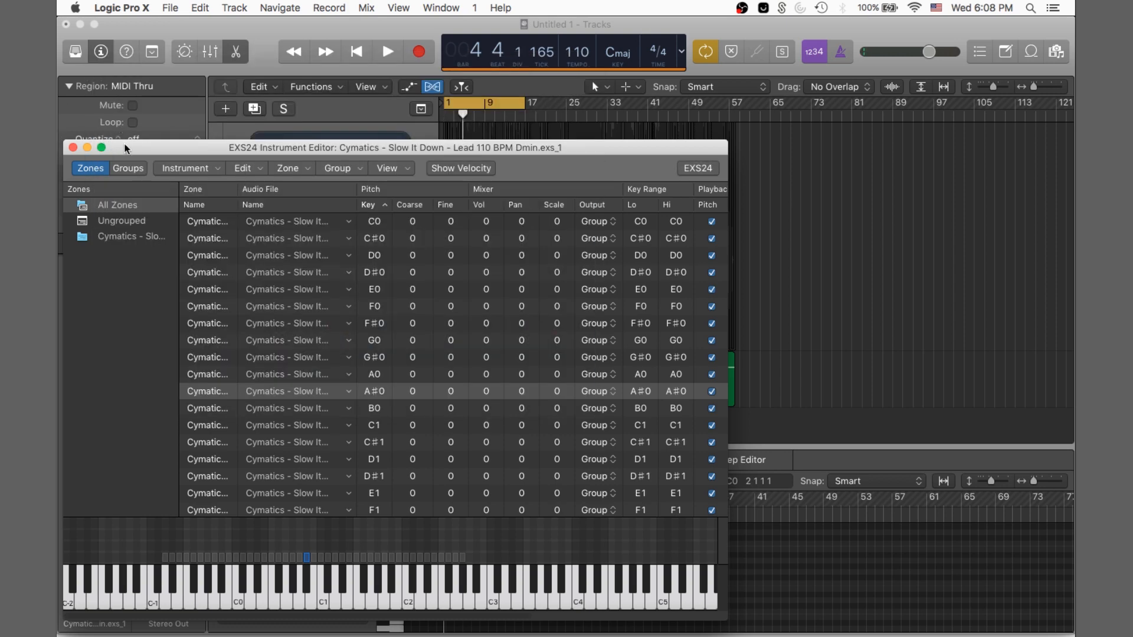
left_click_drag(125, 148, 610, 99)
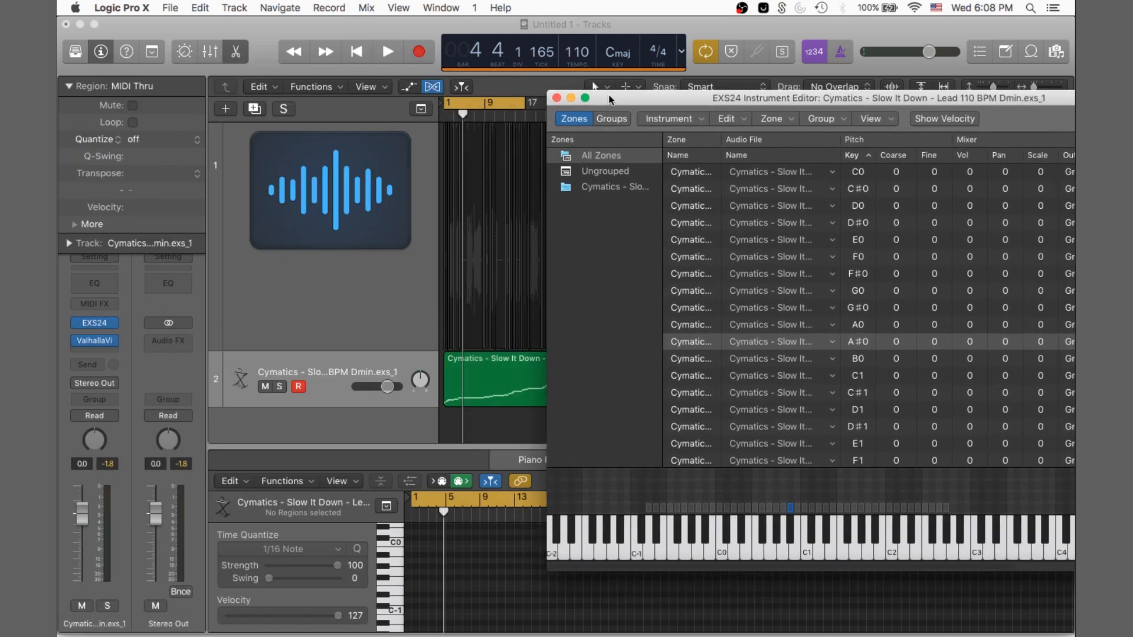
- Lower the ValhallaVintageVerb mix on the sampler track to 26.8 % and close the reverb
left_click(98, 339)
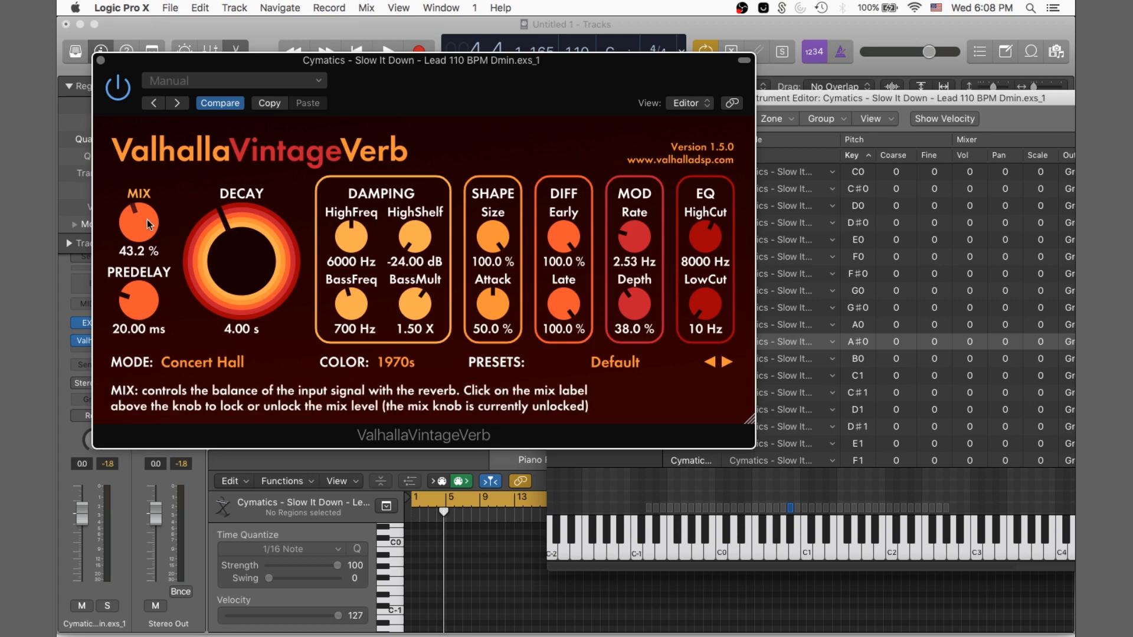
left_click_drag(141, 227, 148, 249)
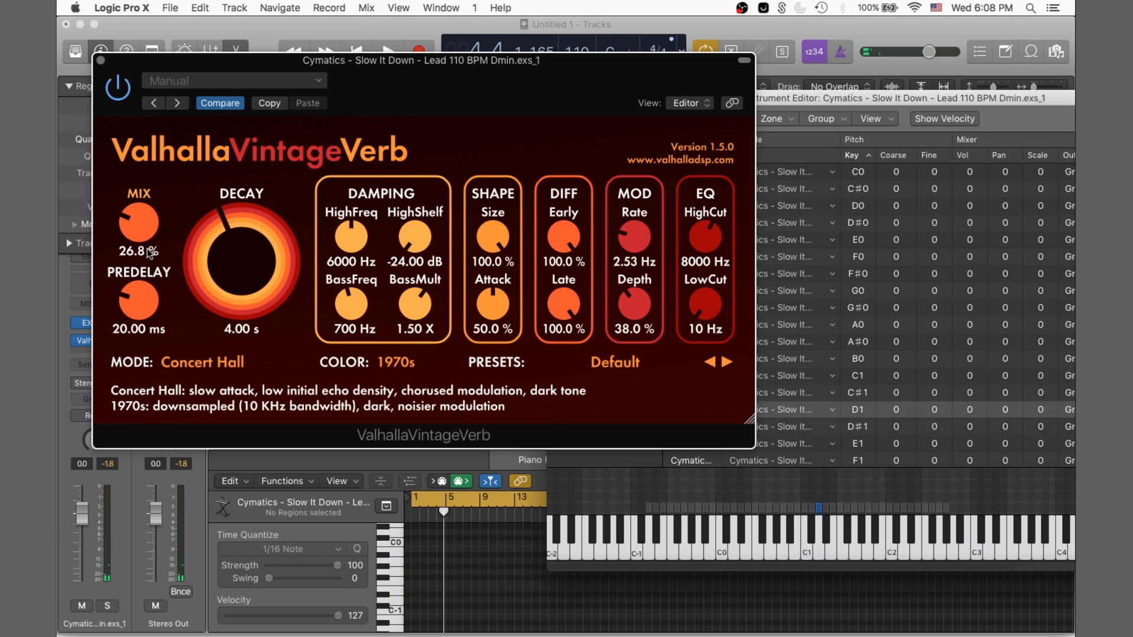
left_click(100, 60)
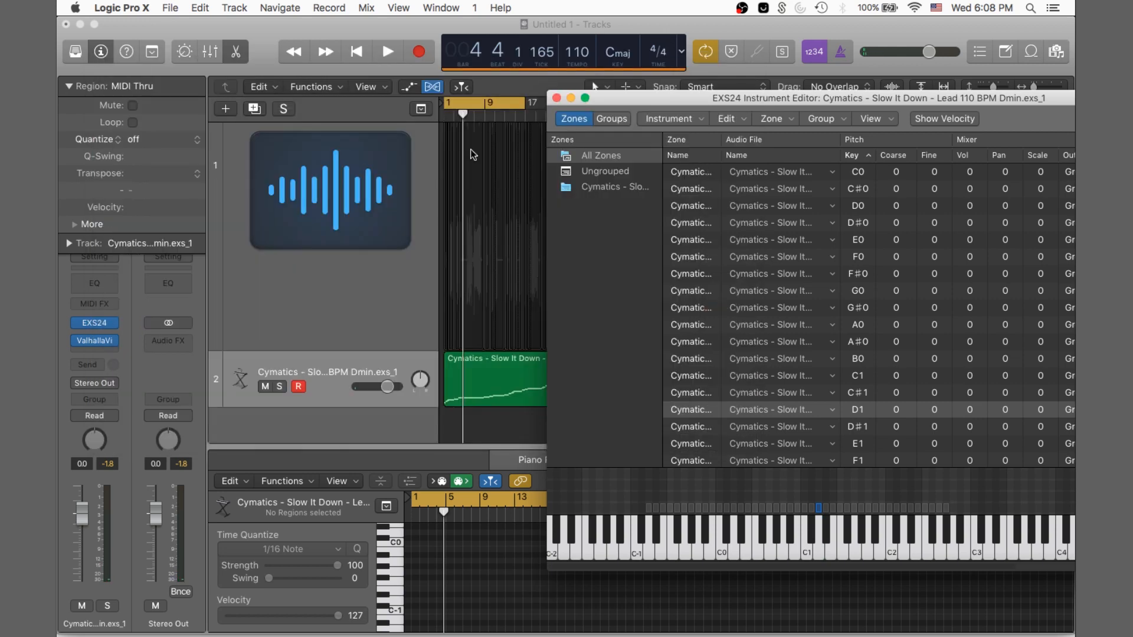
- Close the instrument editor and undo the sampler conversion and slicing, back to the single lead region with Flex Slicing
left_click(555, 99)
left_click(350, 374)
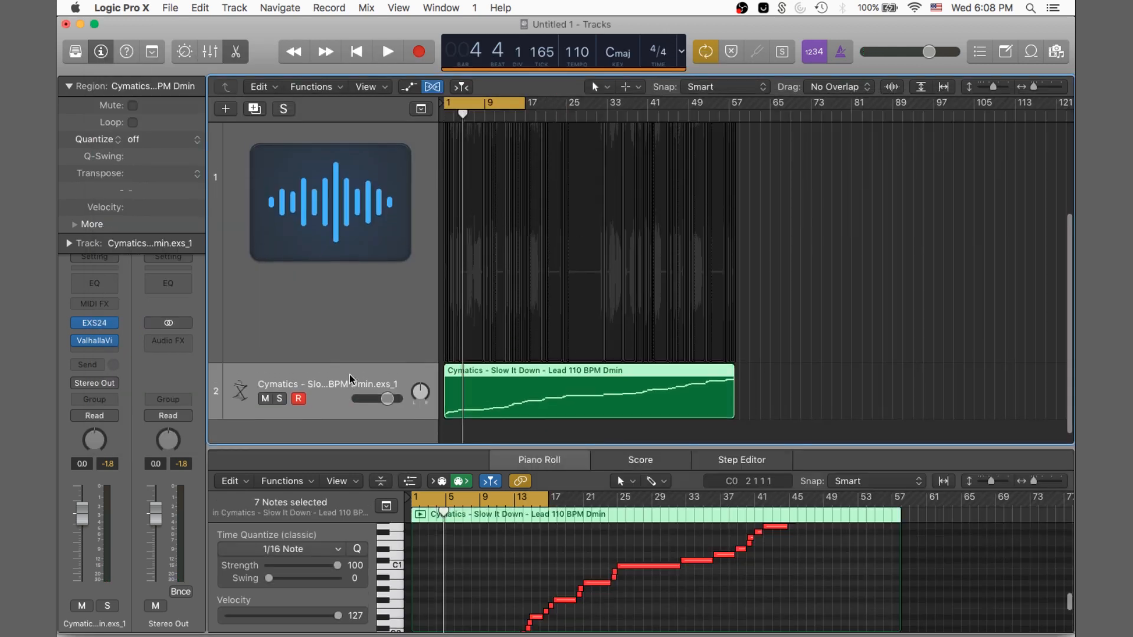
left_click(380, 338)
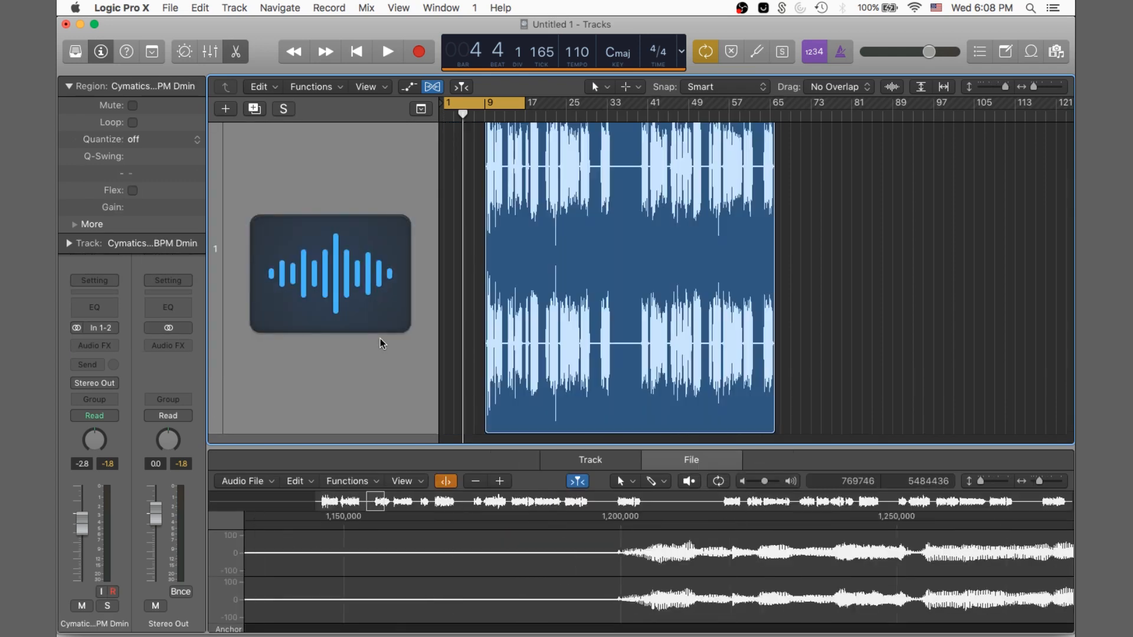
key("super+z")
scroll(380, 338, "up", 3)
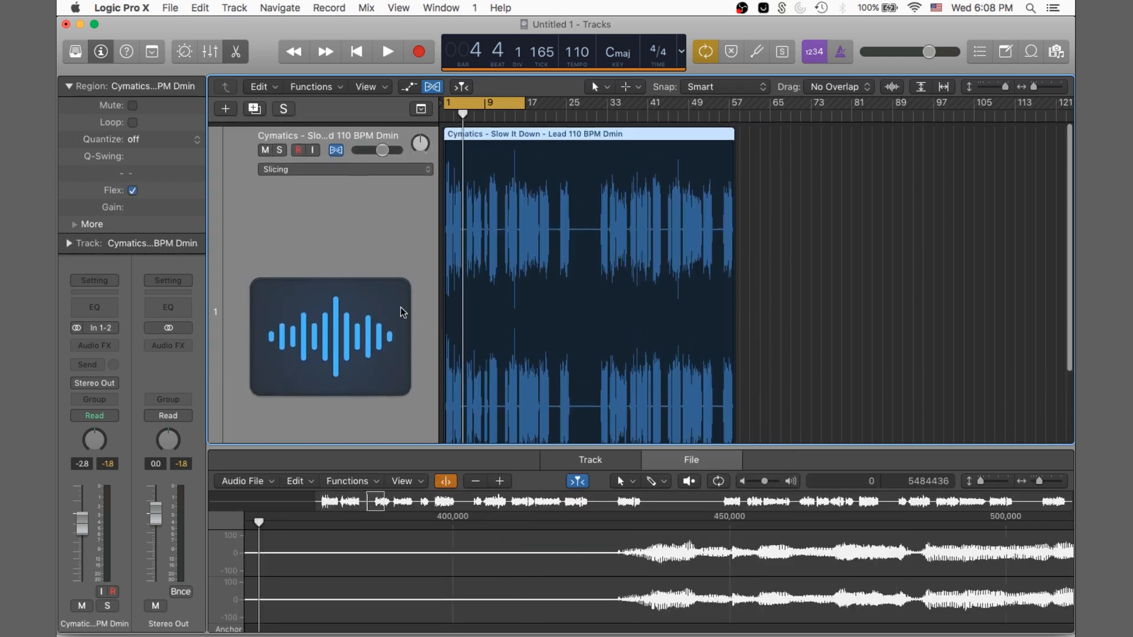
- Enable transient editing for the lead audio file and increase its number of detected transients
left_click(443, 480)
left_click(446, 481)
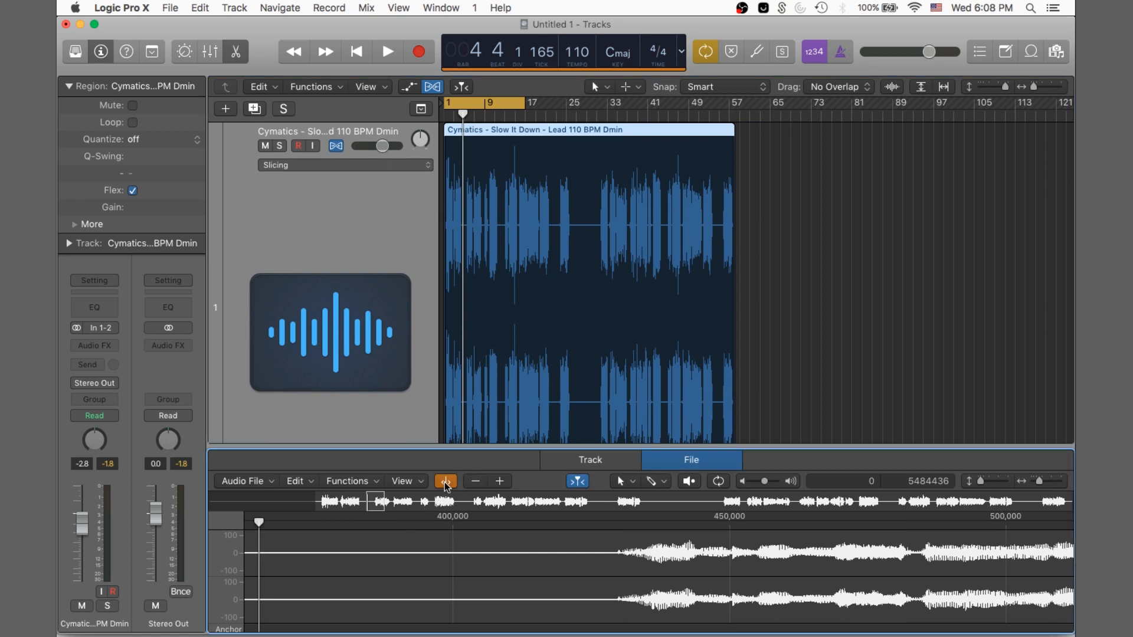
left_click(499, 482)
- Toggle Flex off and on, then switch the lead track to Flex Pitch and back to Flex Time - Slicing
left_click(433, 88)
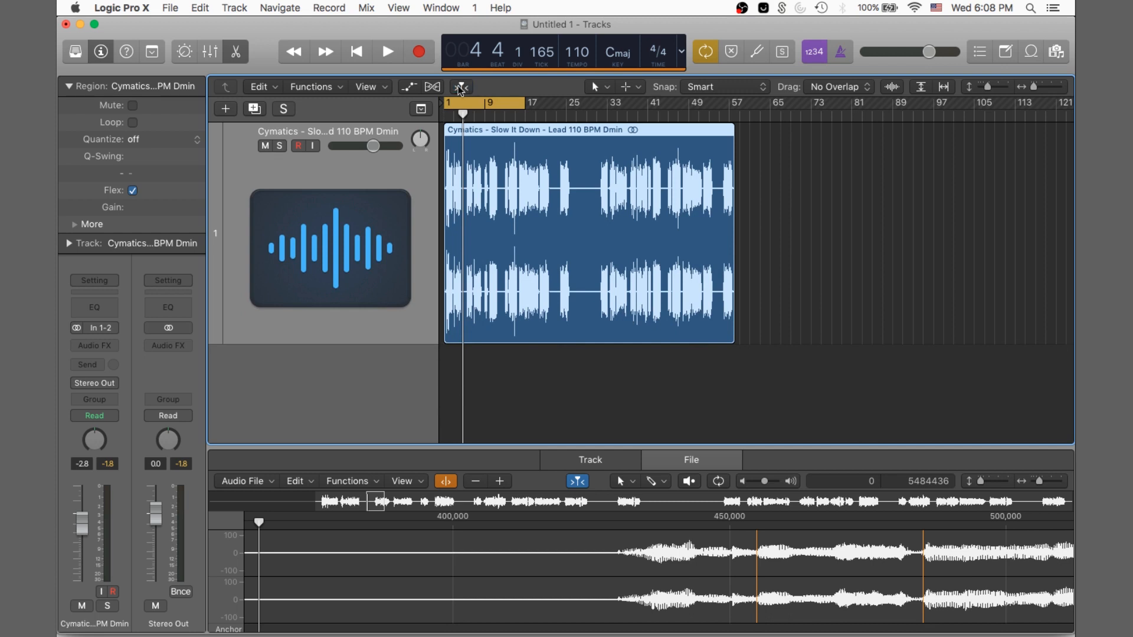
left_click(432, 87)
left_click(360, 165)
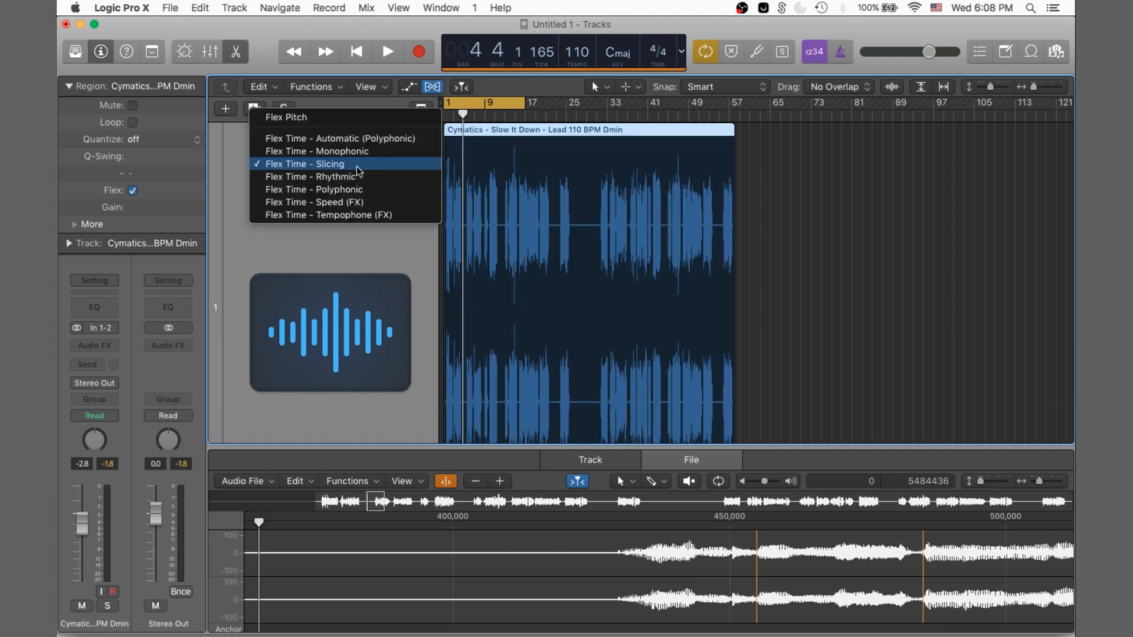
left_click(378, 121)
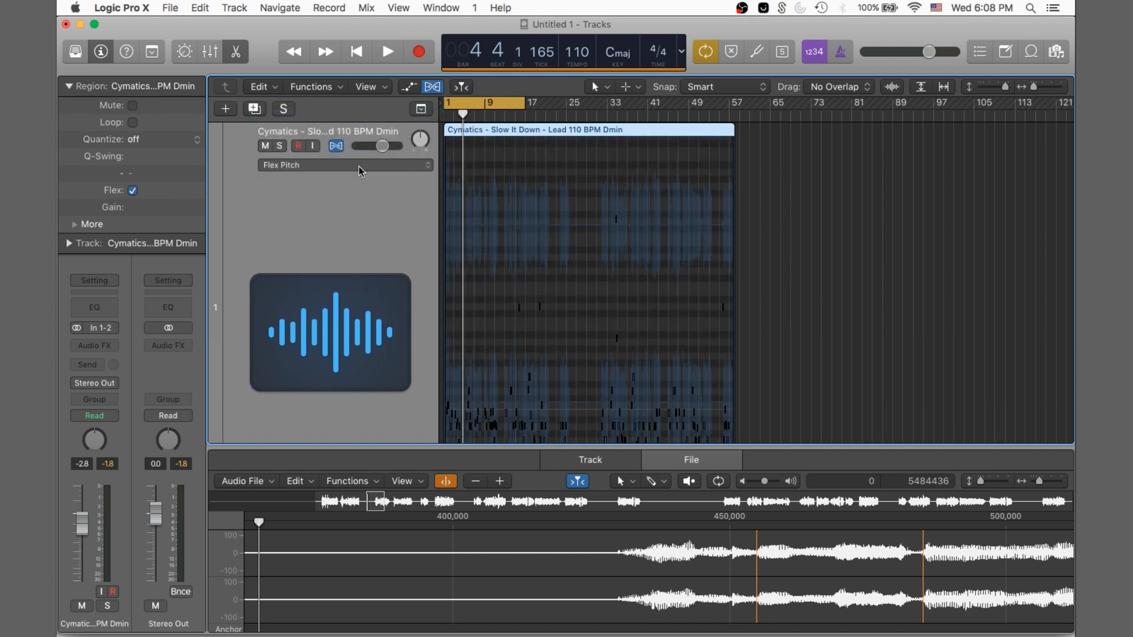
left_click(359, 165)
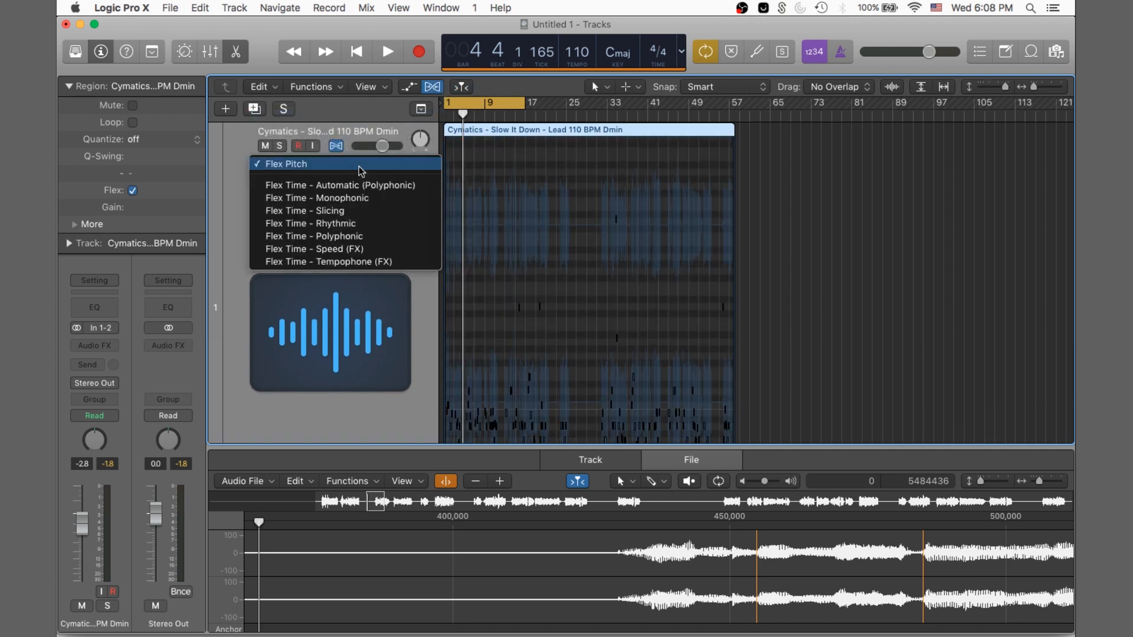
left_click(378, 213)
- Reduce the number of detected transients in the lead audio file
scroll(621, 257, "up", 5)
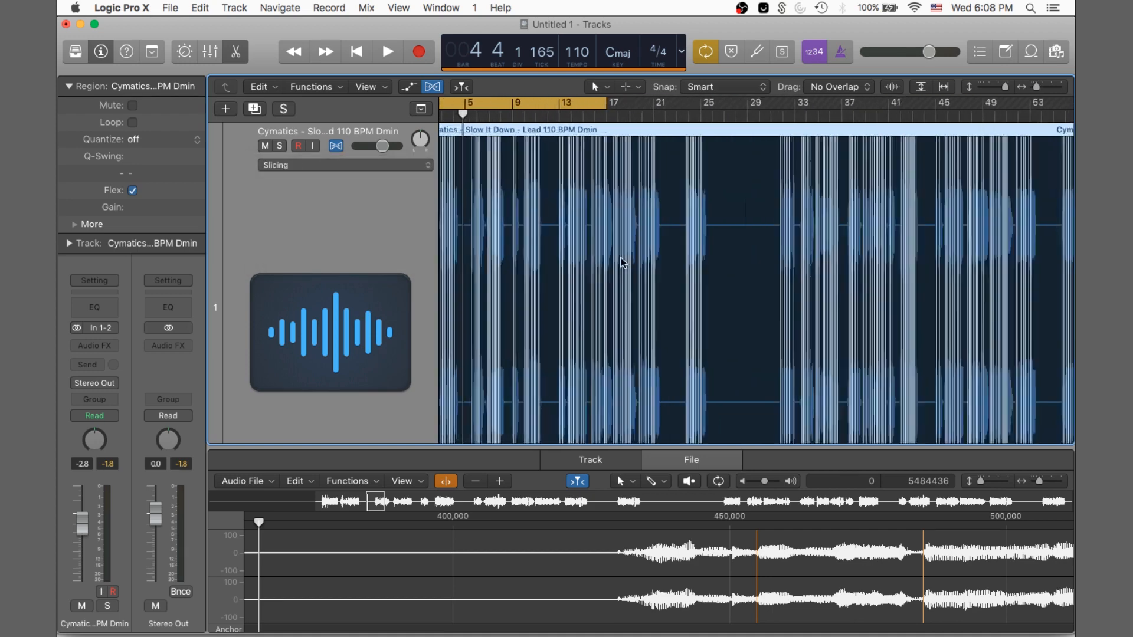
scroll(621, 260, "up", 5)
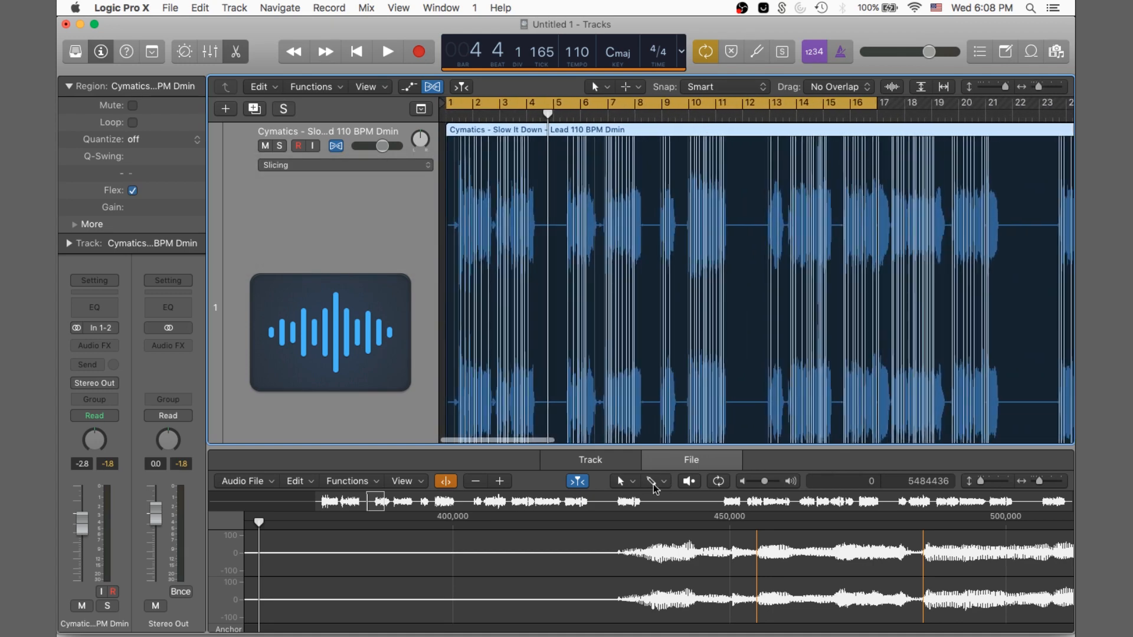
left_click(484, 487)
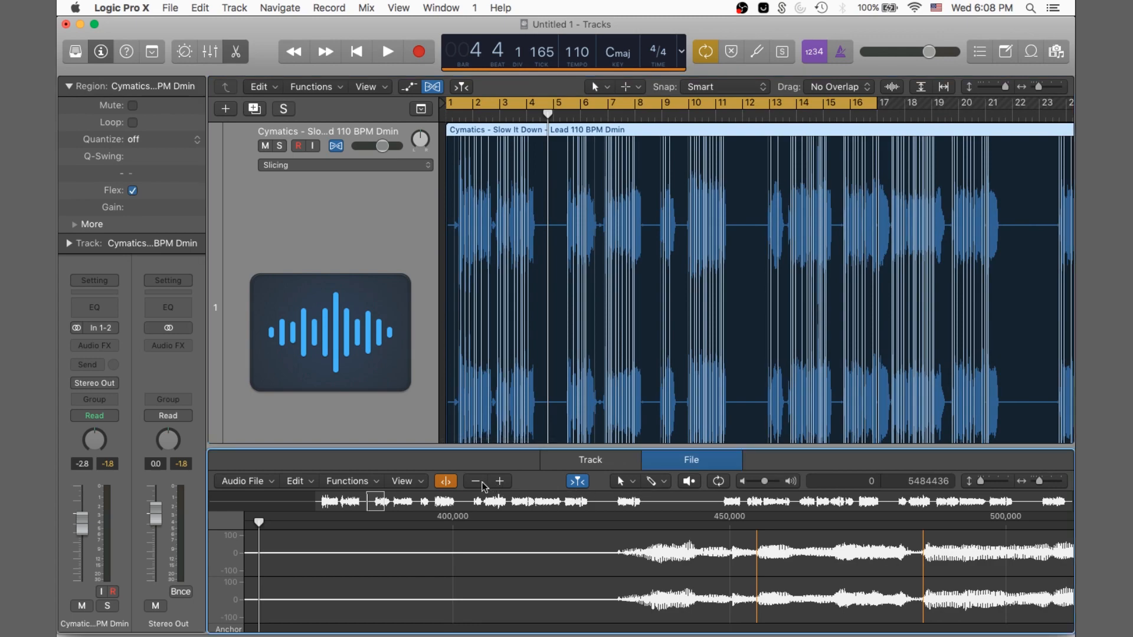
- Slice the whole lead region into separate regions at its detected transients
left_click(525, 159)
scroll(526, 160, "up", 8)
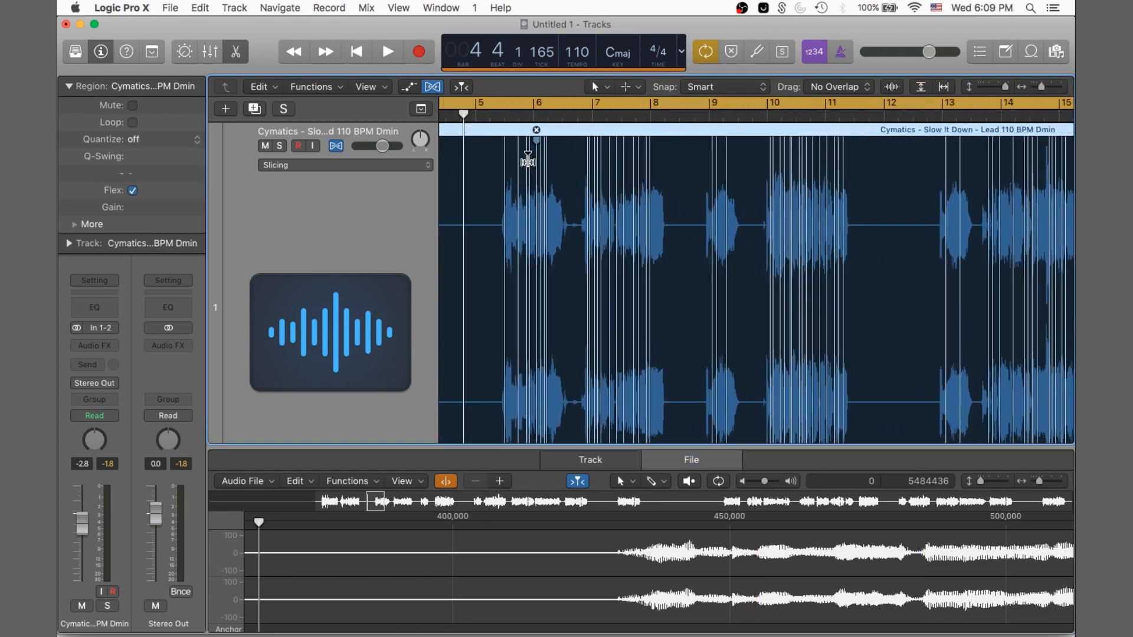
scroll(529, 159, "down", 2)
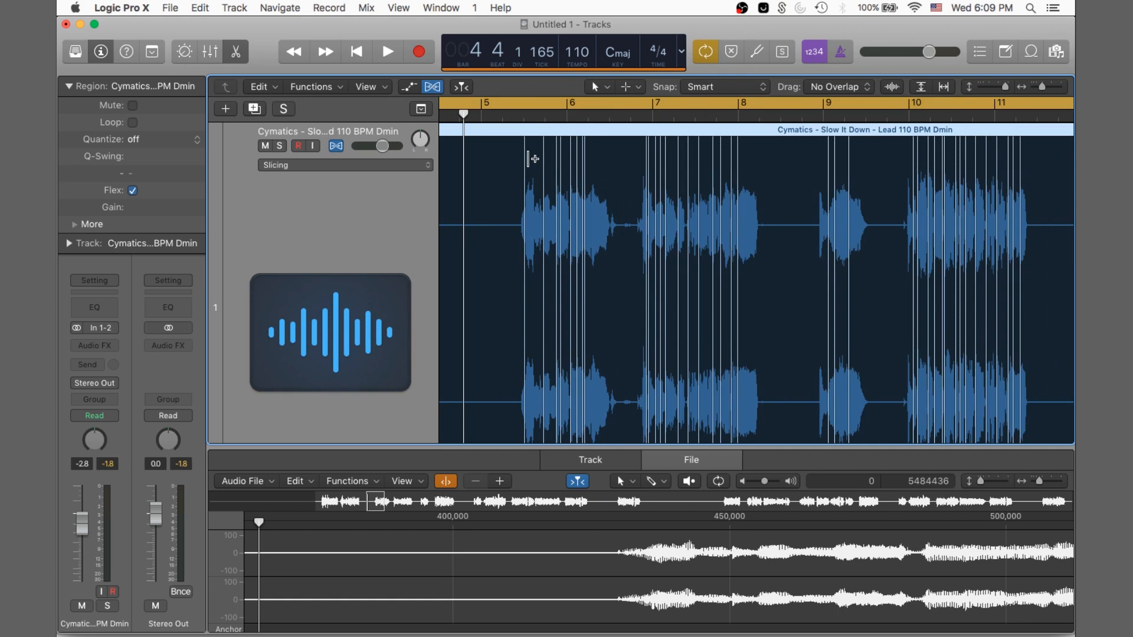
right_click(542, 134)
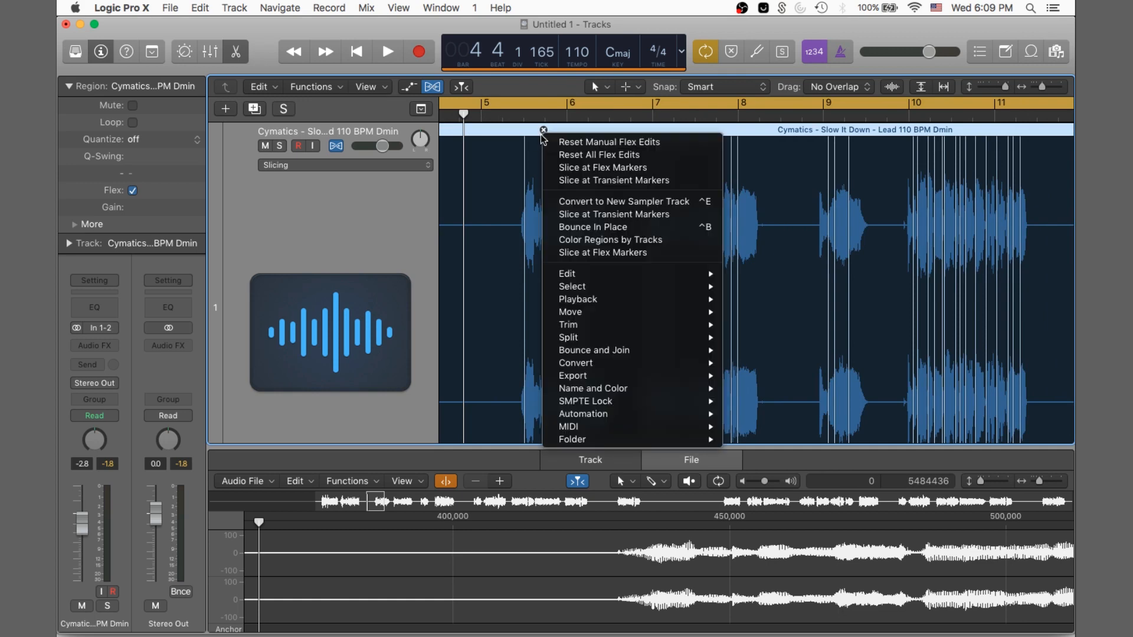
left_click(663, 169)
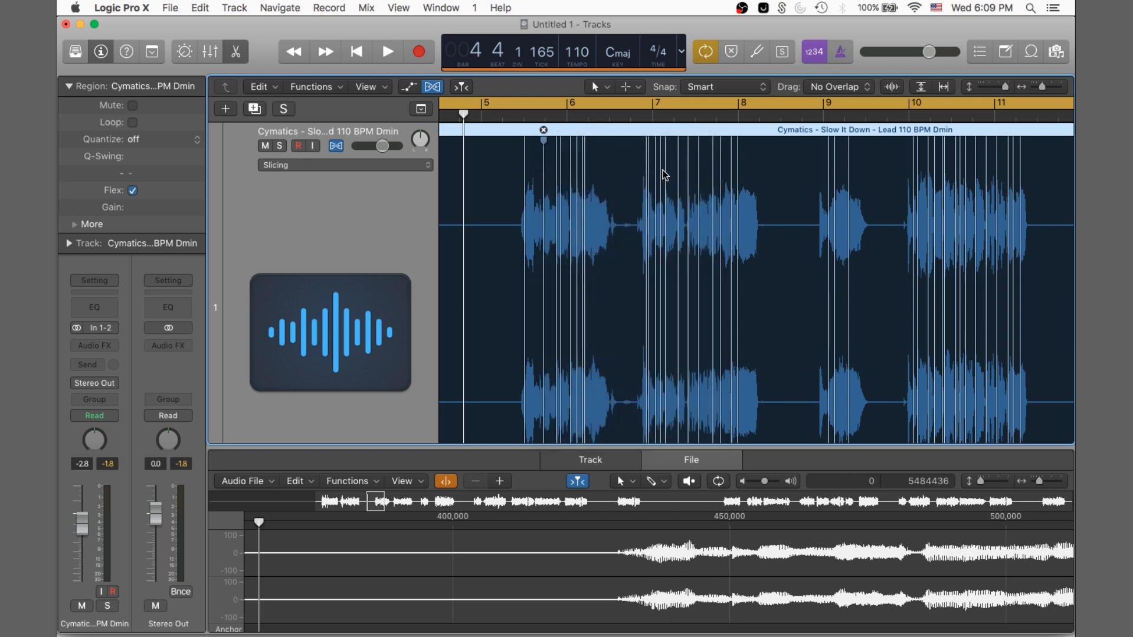
- Delete the first slice of the lead and move the next audible slice to the start of bar 1
scroll(555, 130, "left", 5)
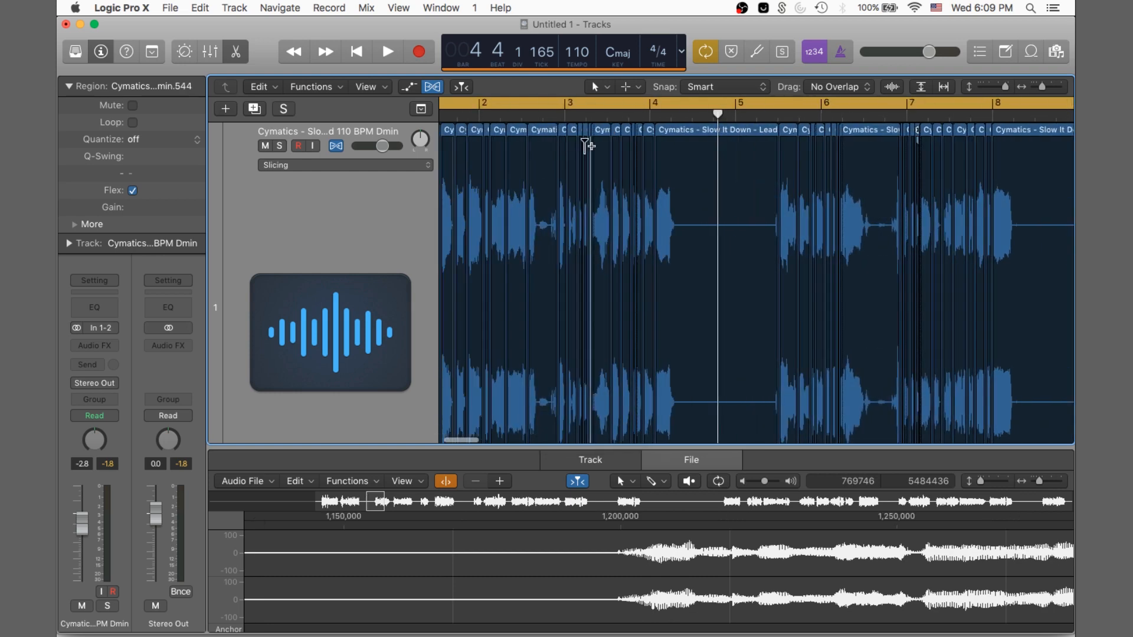
scroll(584, 145, "down", 5)
key("t")
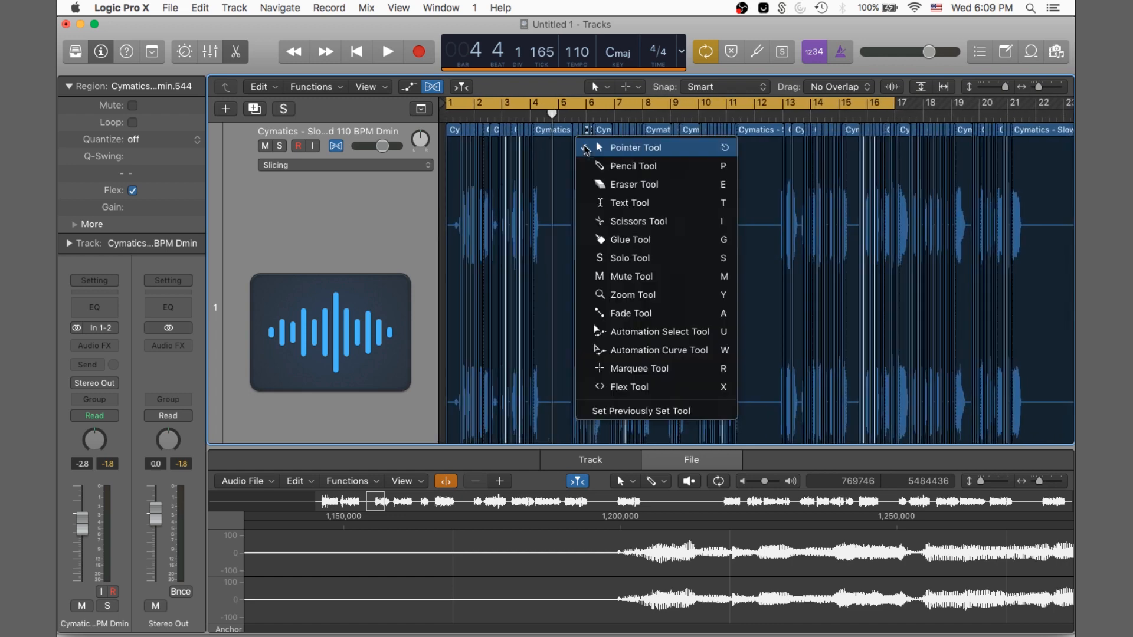
left_click(585, 147)
scroll(472, 130, "up", 8)
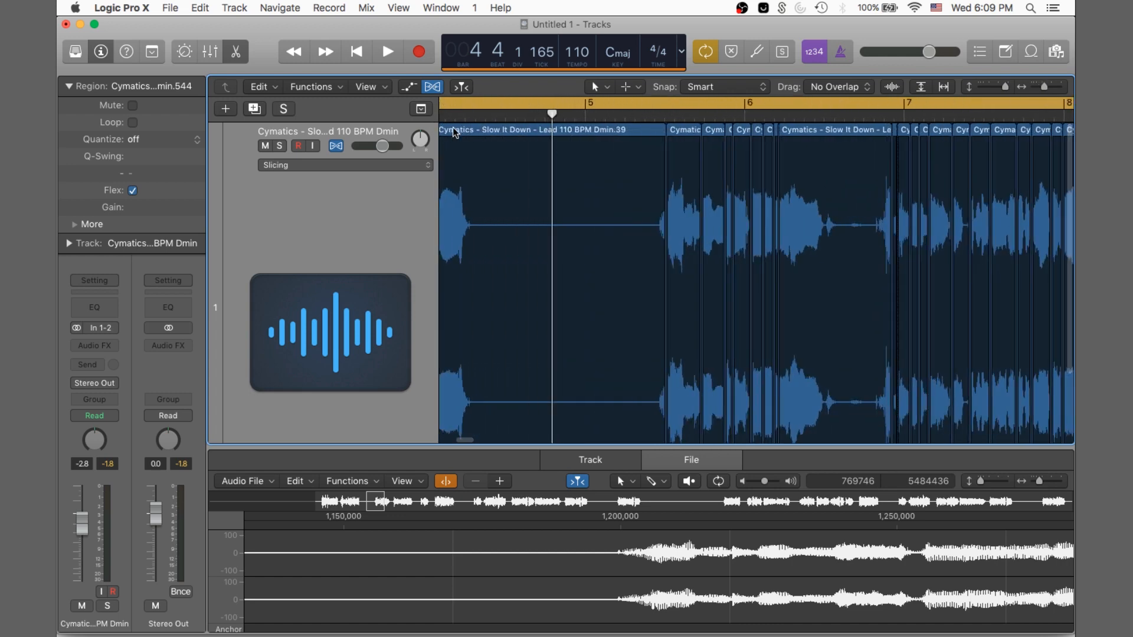
left_click(500, 129)
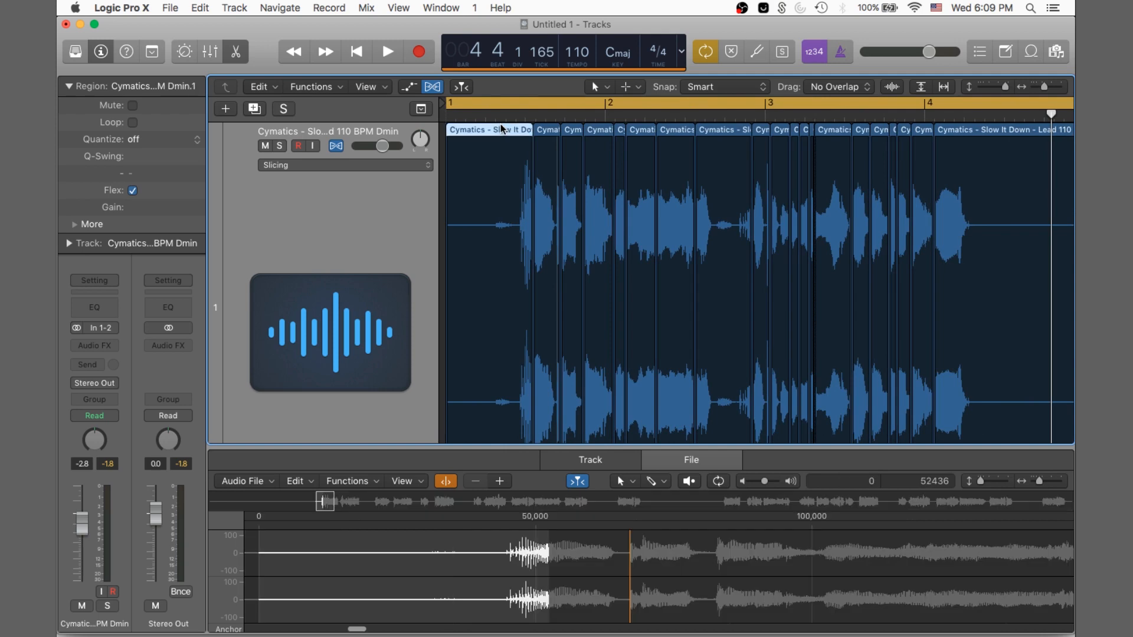
key("BackSpace")
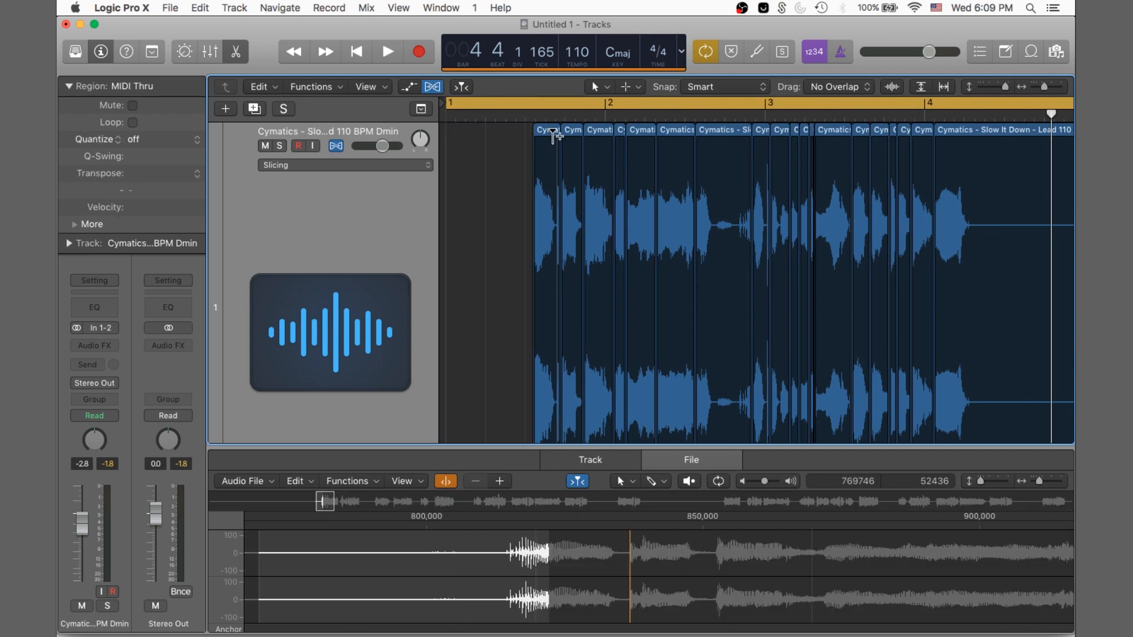
key("t")
key("t")
left_click_drag(553, 131, 458, 131)
- Delete the slices between bar 3 and about bar 6 of the lead track
scroll(543, 135, "down", 5)
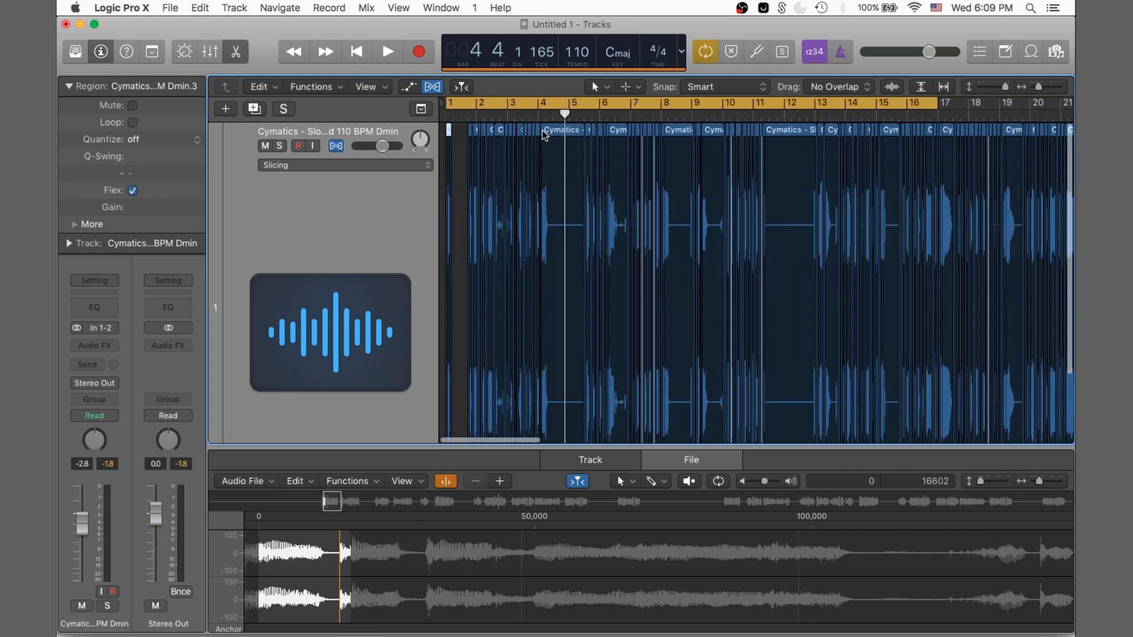
scroll(542, 135, "up", 2)
left_click(617, 135)
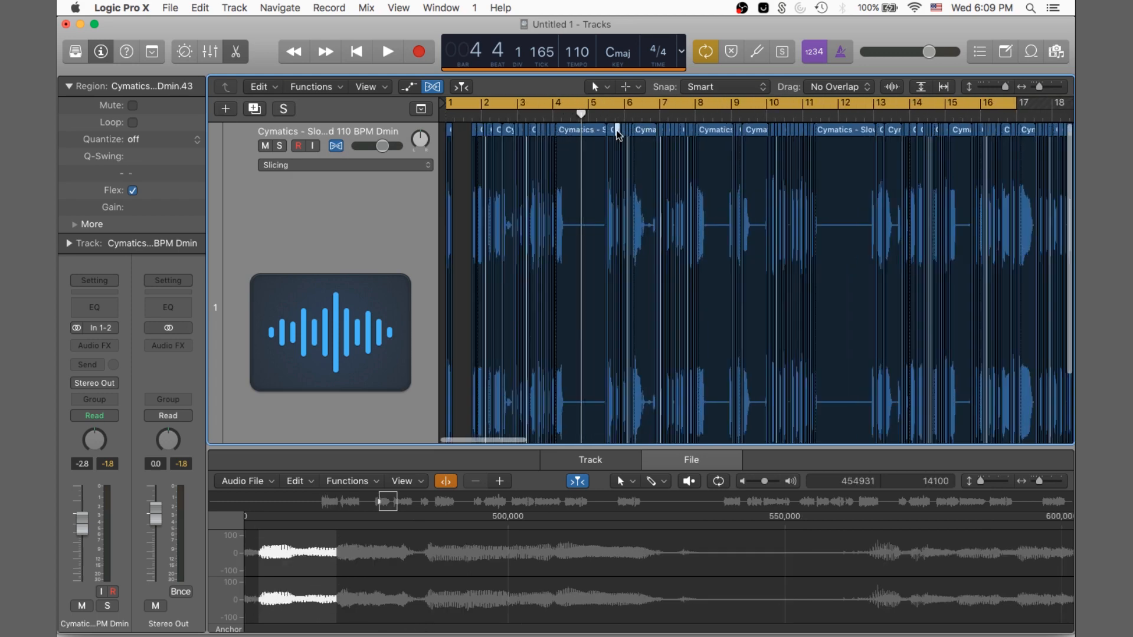
key("Delete")
left_click(611, 130)
key("Delete")
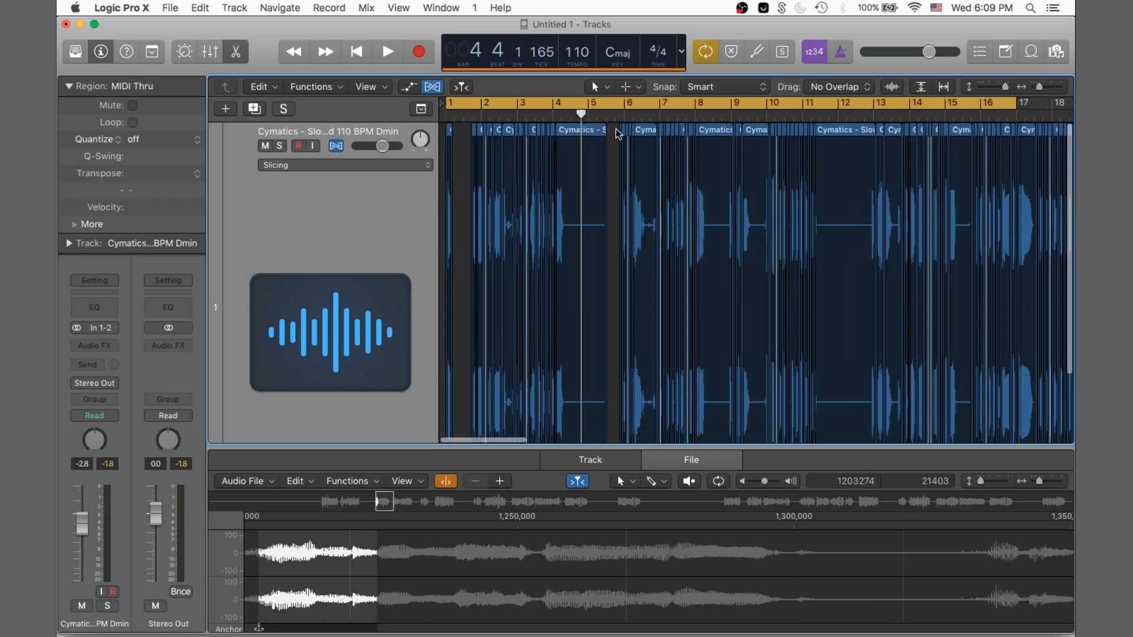
left_click_drag(615, 135, 518, 177)
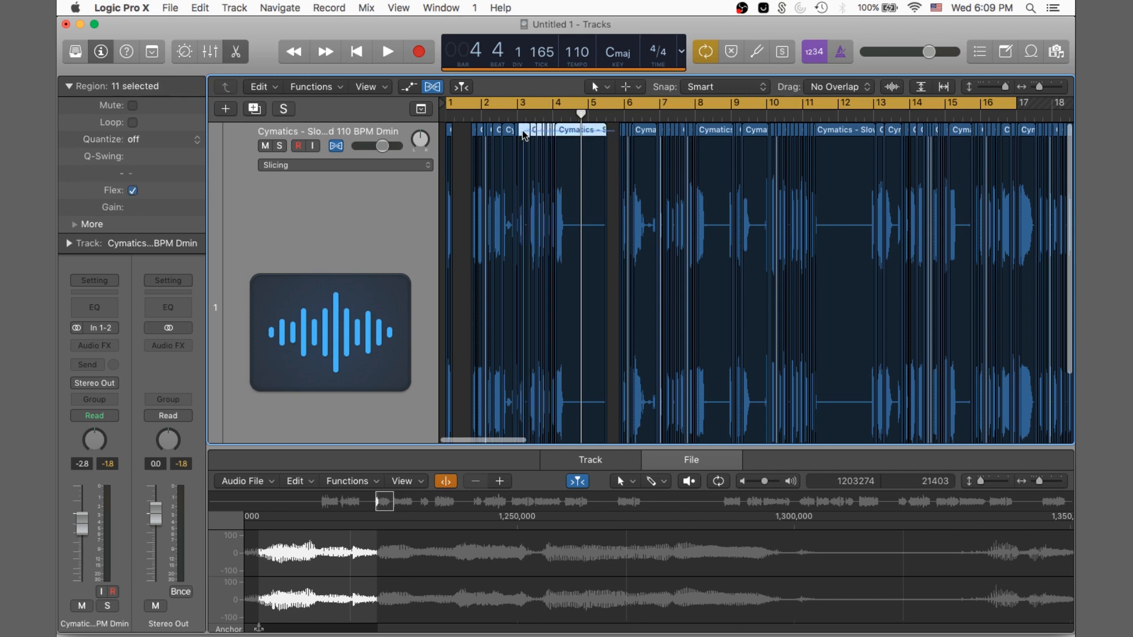
key("Delete")
- Delete the long slice at bar 8 and the slices from bar 9 to about bar 15
left_click(703, 132)
key("Delete")
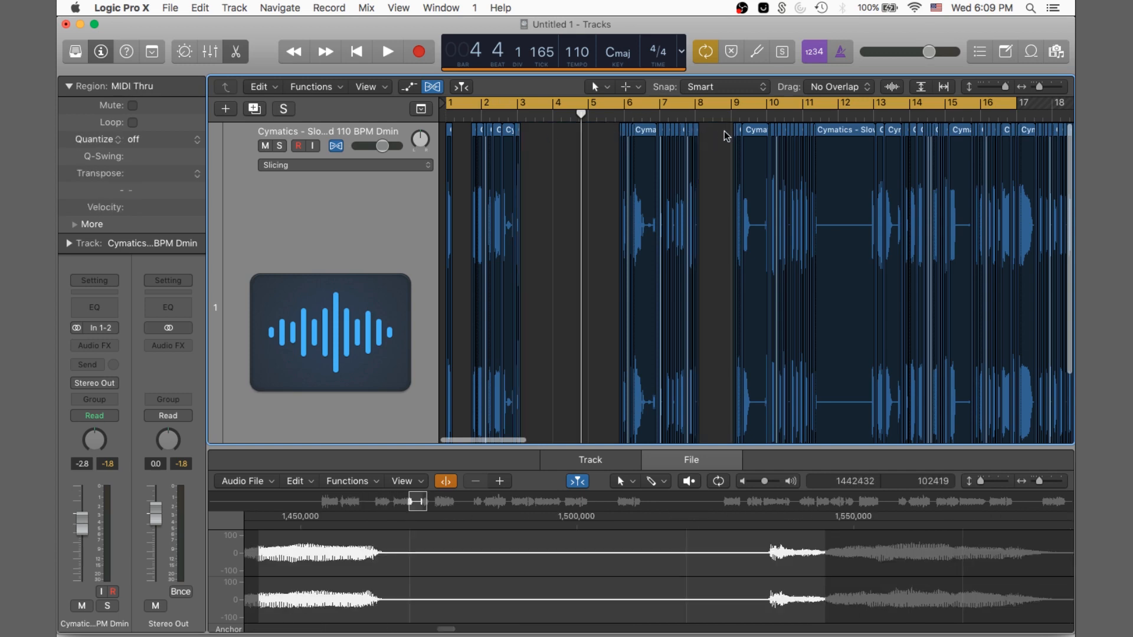
left_click_drag(725, 131, 1016, 170)
key("Delete")
key("Delete")
- Move the group of slices before bar 17 to bar 9 and spread the remaining slices apart between bars 1 and 10
left_click_drag(962, 133, 743, 171)
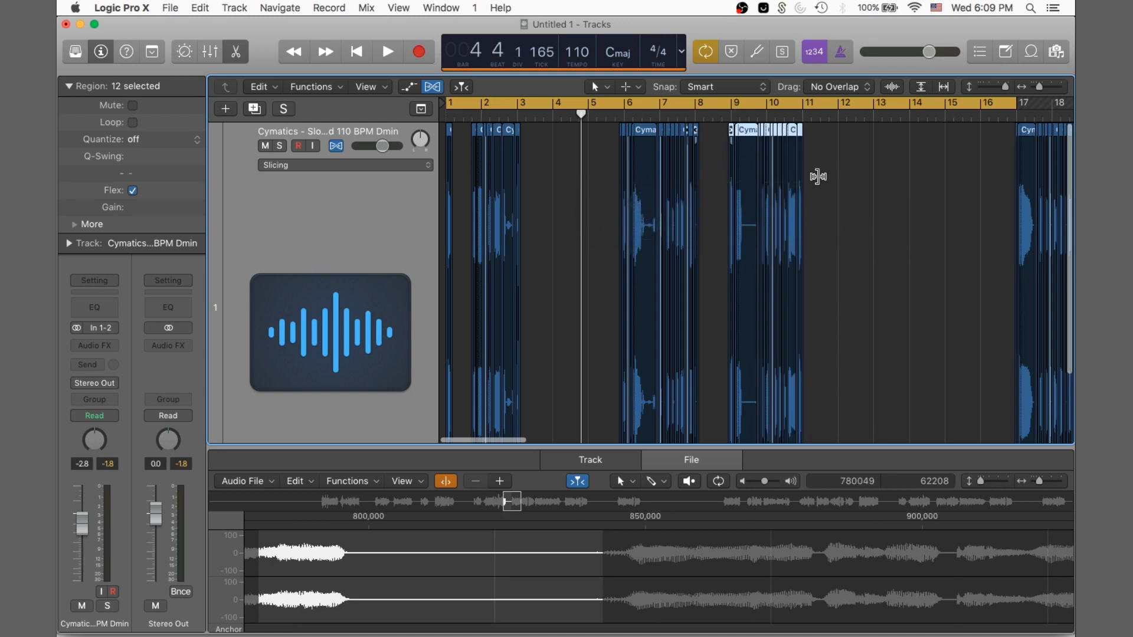
left_click_drag(903, 178, 479, 174)
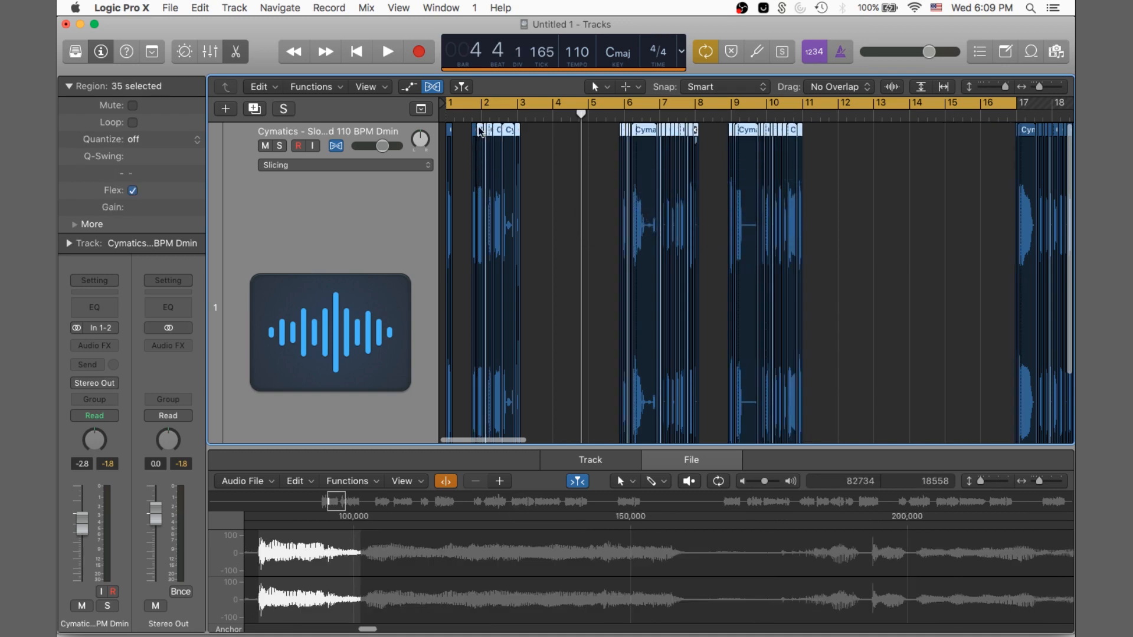
left_click_drag(480, 131, 539, 134)
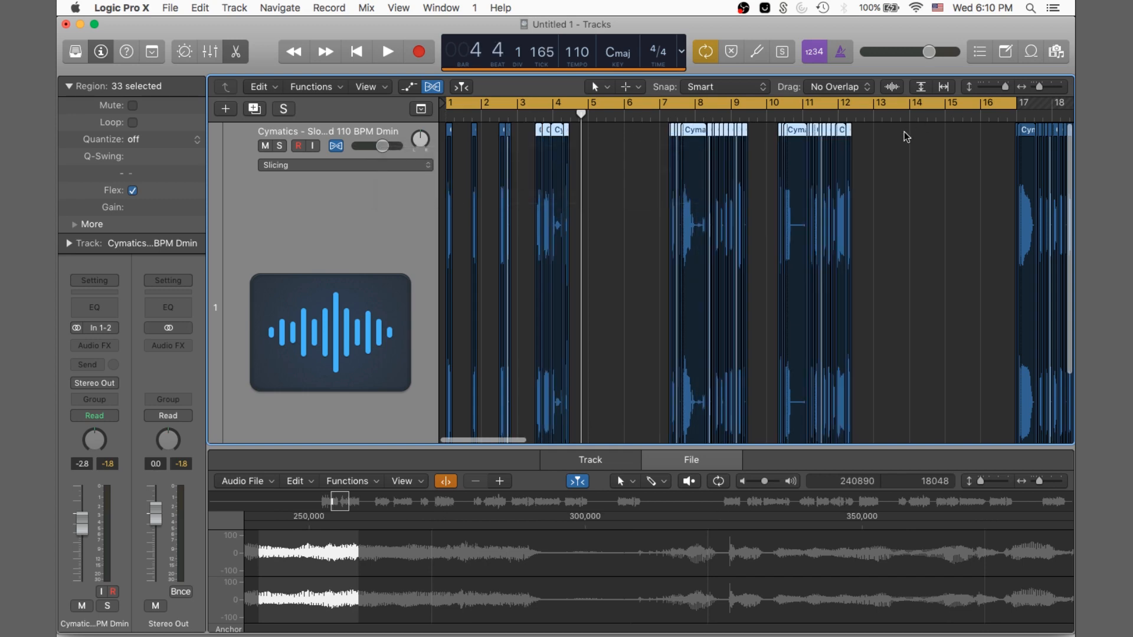
left_click_drag(897, 142, 574, 134)
left_click_drag(903, 164, 622, 131)
- Set the cycle range to bars 1 through 5 and audition the rearranged slices
left_click(485, 104)
left_click_drag(456, 105, 589, 111)
key("space")
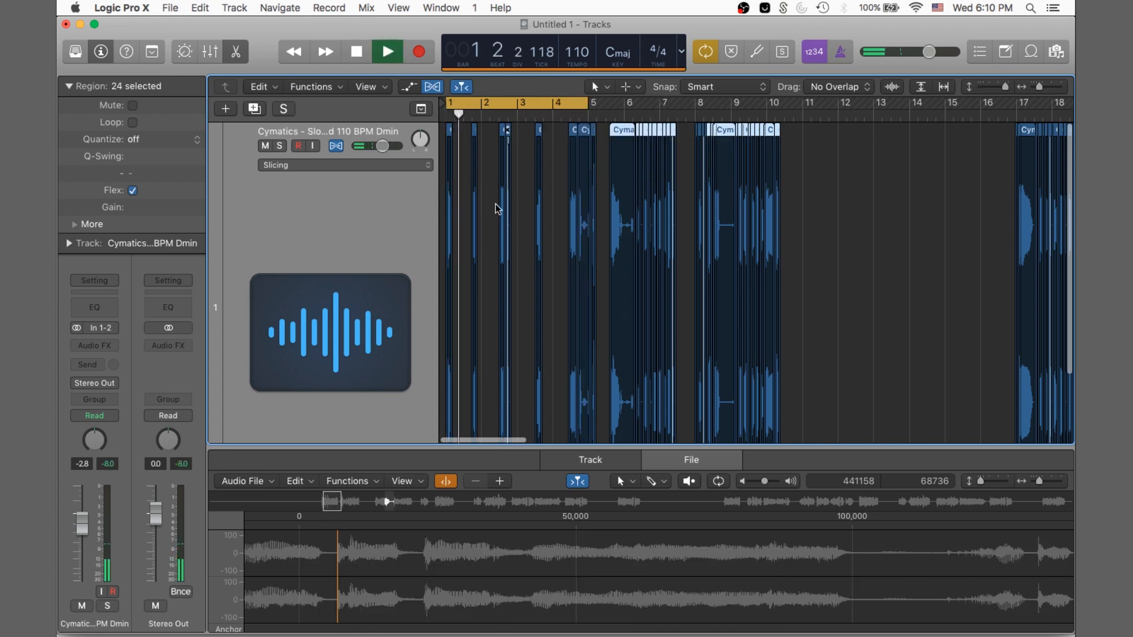
key("super+Right")
key("super+Right")
key("super+Right")
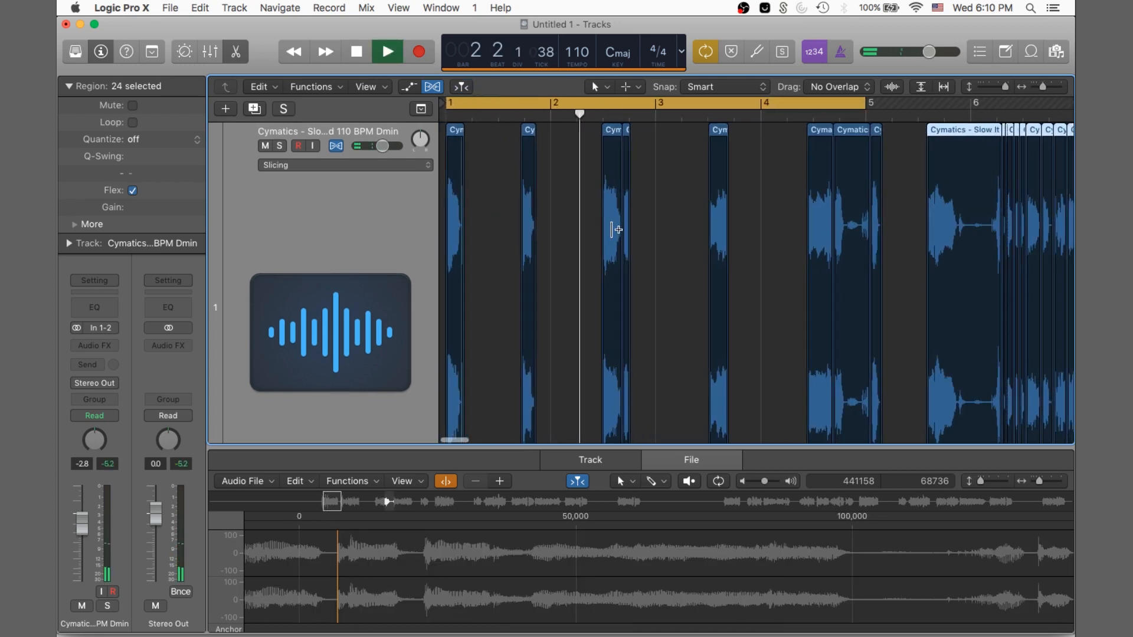
key("t")
left_click(612, 233)
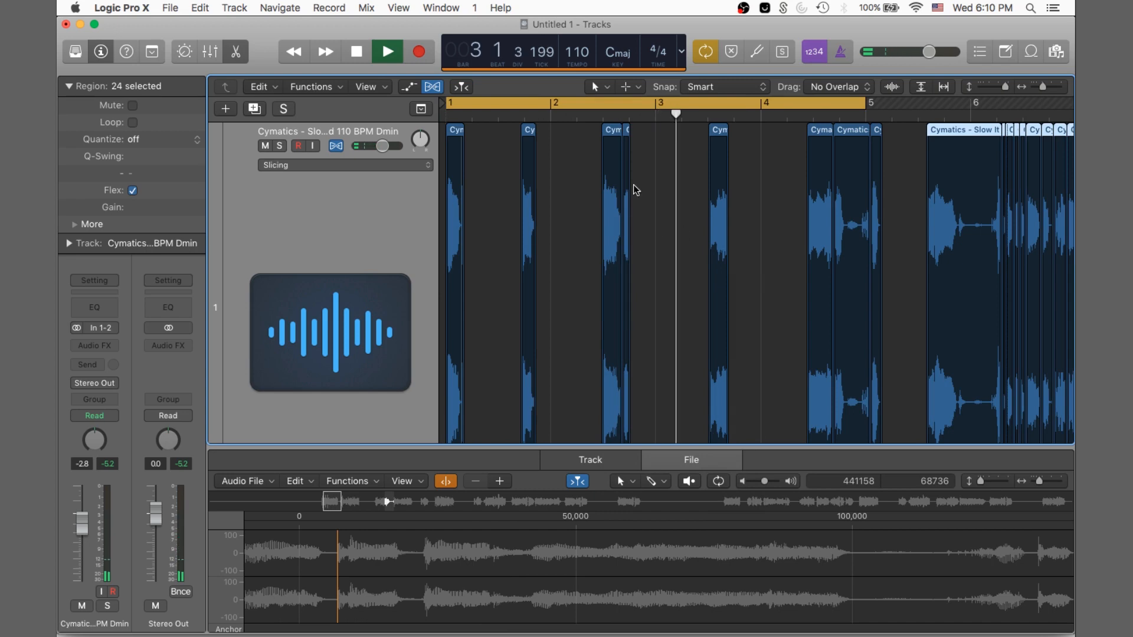
key("space")
- Delete the two adjoining slices in the second half of bar 2 and move the slice from bar 4 to the start of bar 2
left_click(609, 133)
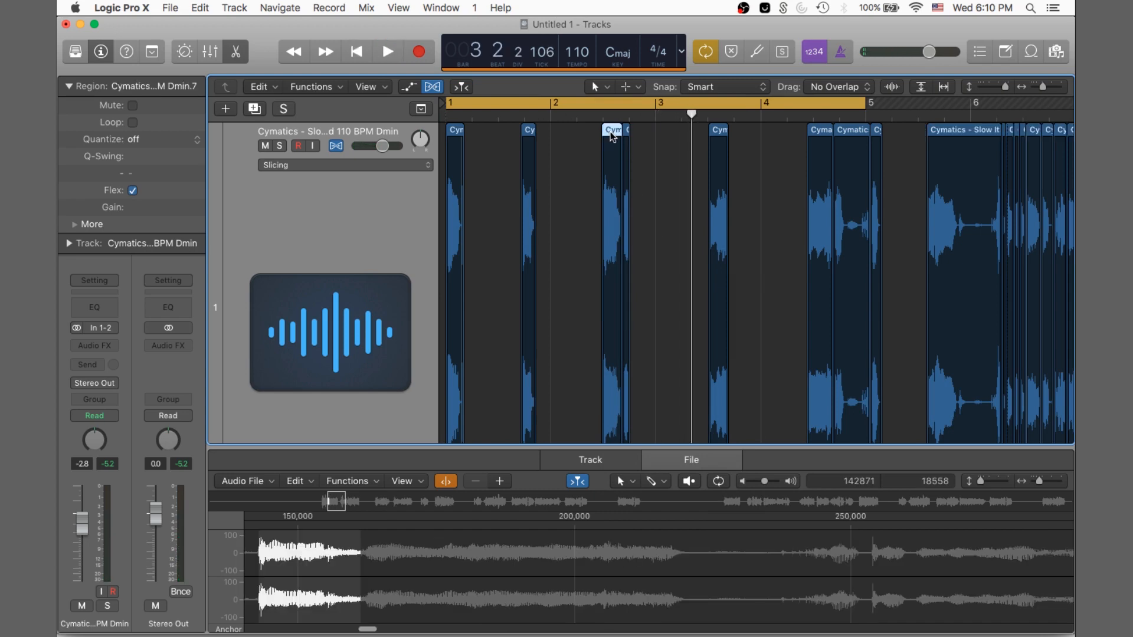
key("Delete")
left_click(627, 130)
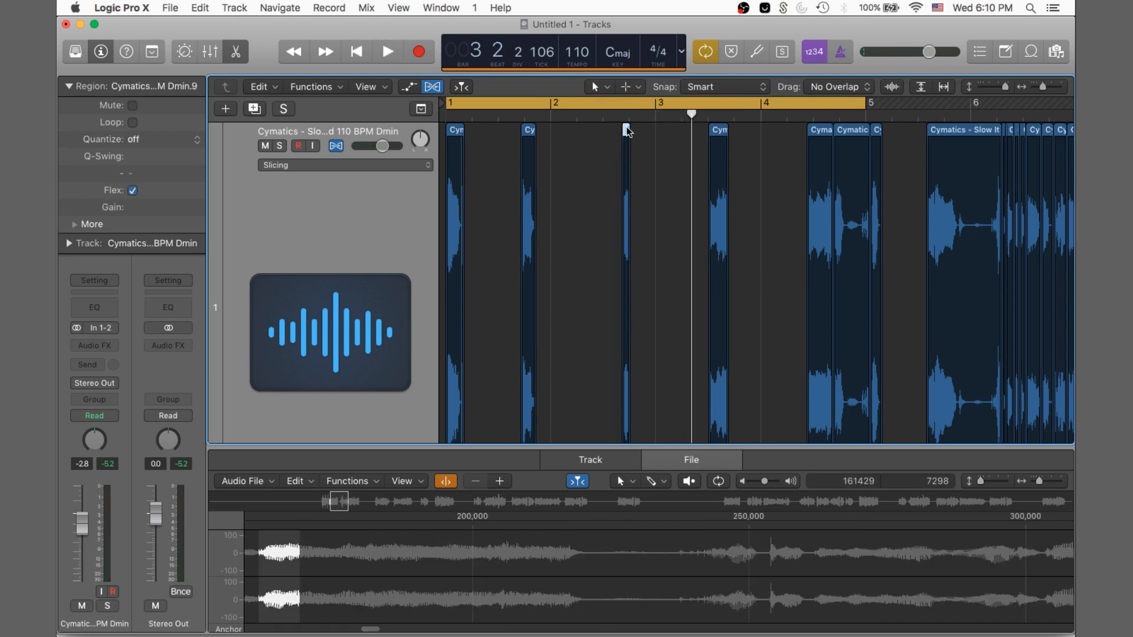
key("Delete")
left_click_drag(820, 134, 563, 137)
- Hide the Flex display, move the second slice to just after the first one in bar 1, and audition it
left_click(531, 136)
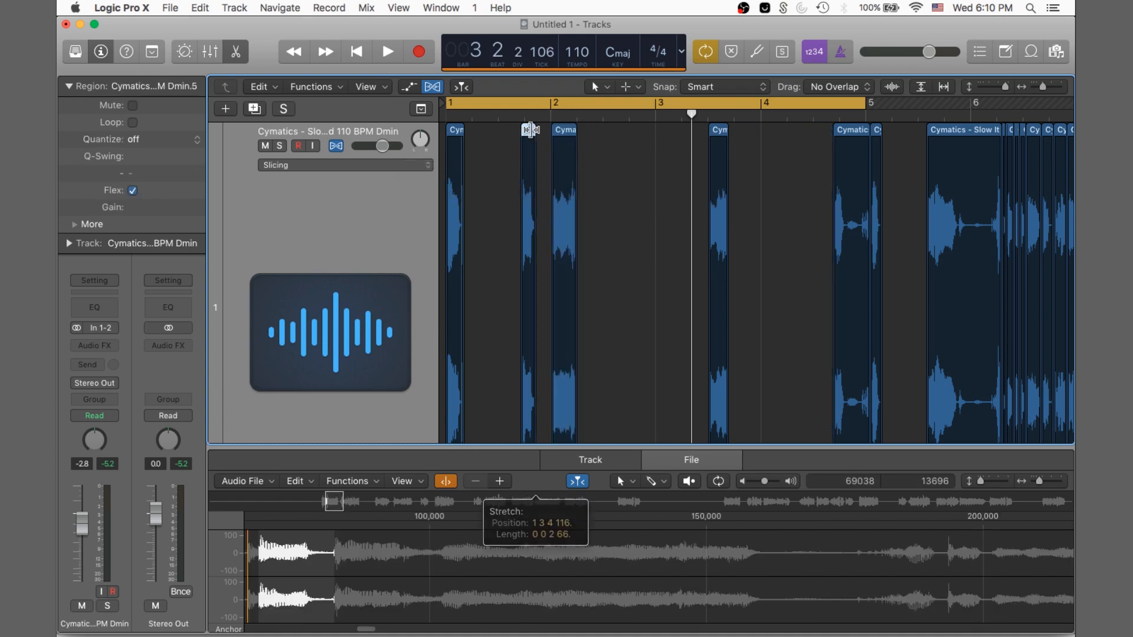
key("t")
key("t")
left_click(432, 87)
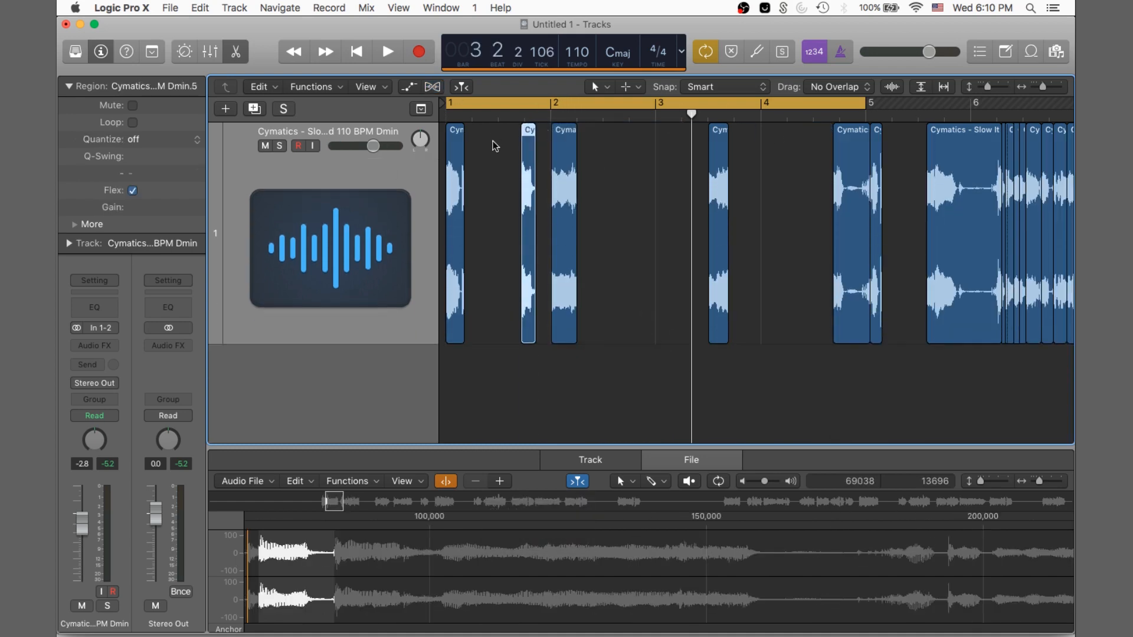
left_click_drag(529, 137, 478, 138)
key("space")
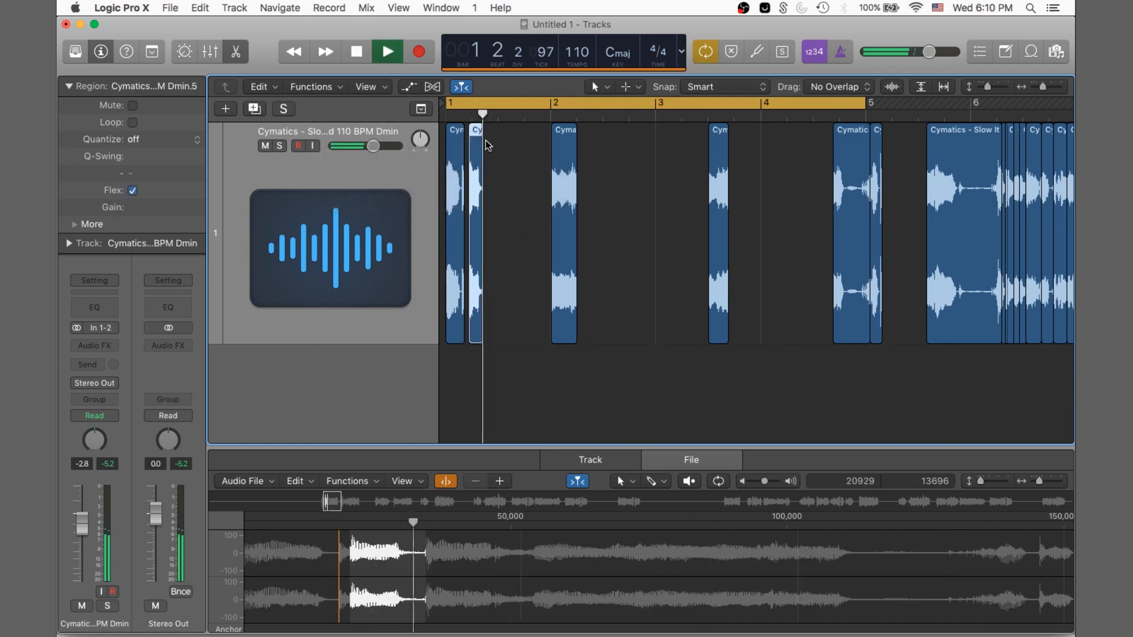
key("space")
- Trim the end of the first slice to a length of 0 0 2 22
key("super+Right")
key("super+Right")
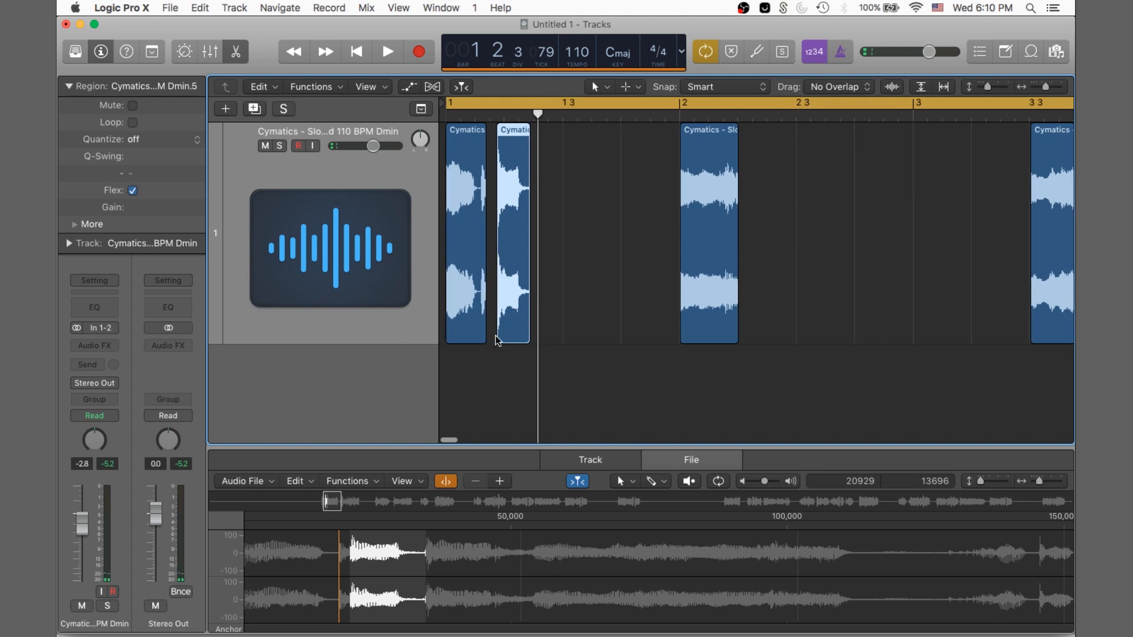
left_click_drag(484, 334, 476, 334)
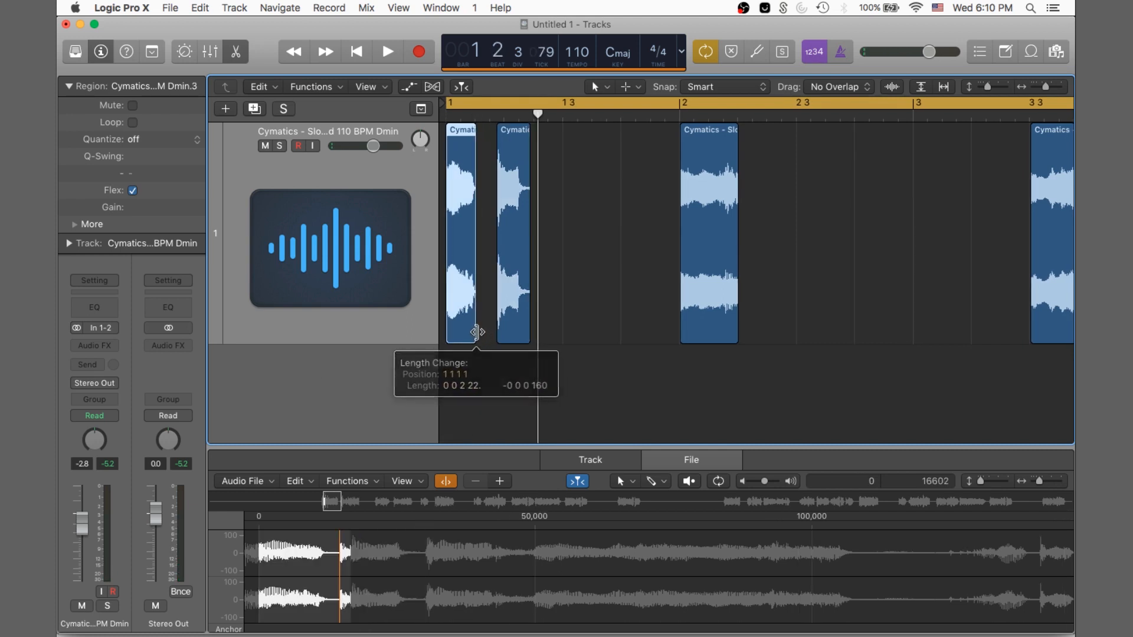
- Insert a stereo ValhallaVintageVerb on the lead track with its mix at 31.6 % and close the plug-in window
left_click(108, 347)
mouse_move(147, 622)
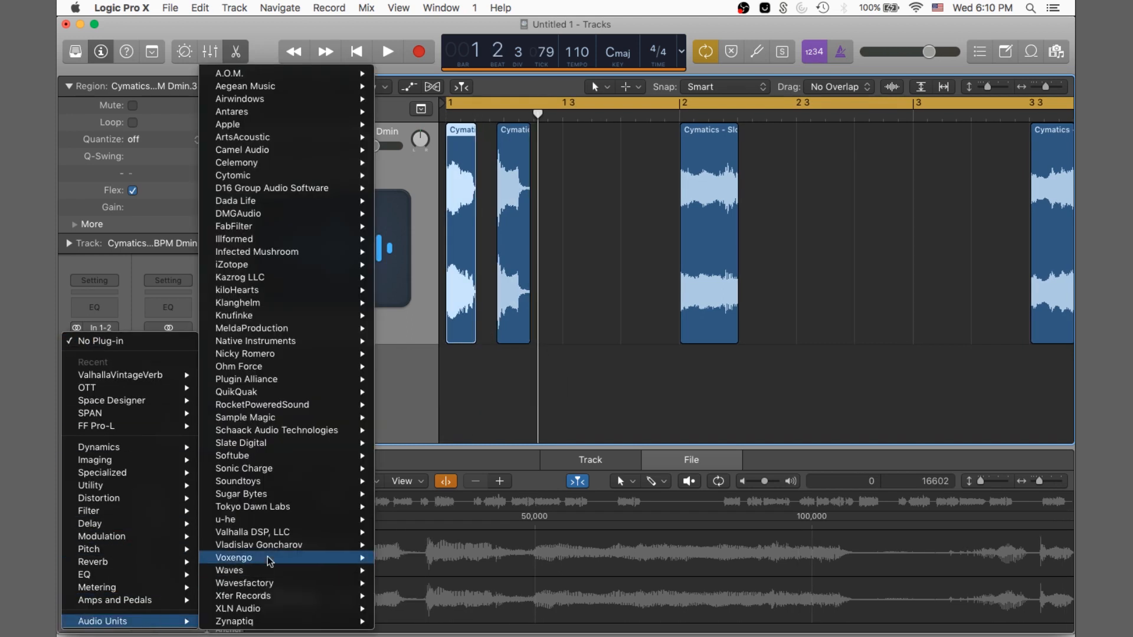
mouse_move(294, 534)
mouse_move(488, 582)
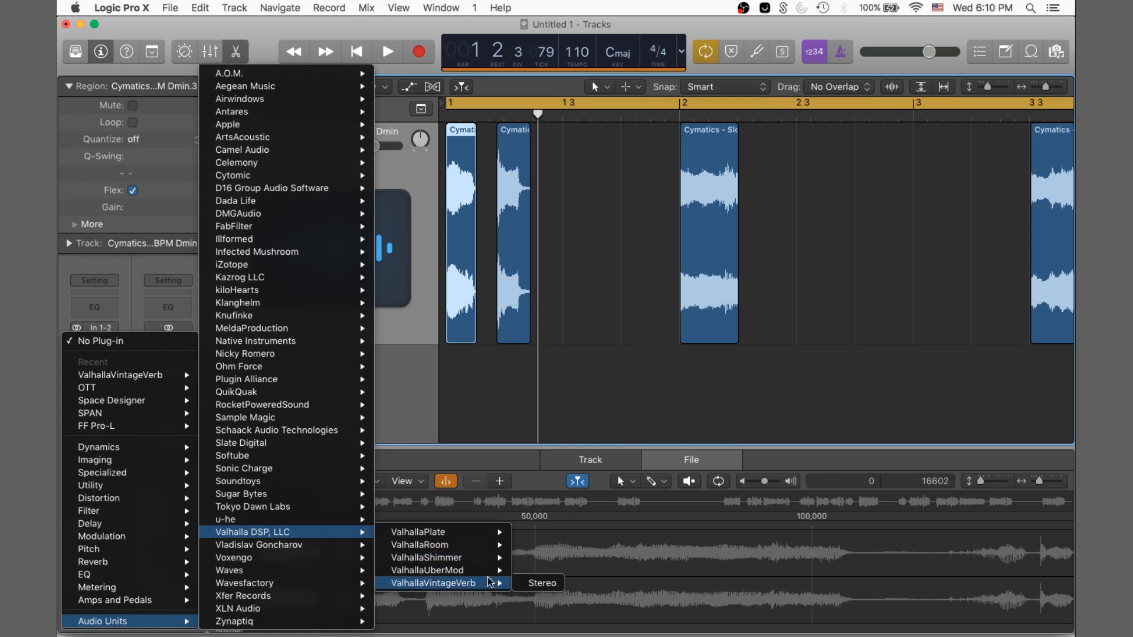
left_click(529, 584)
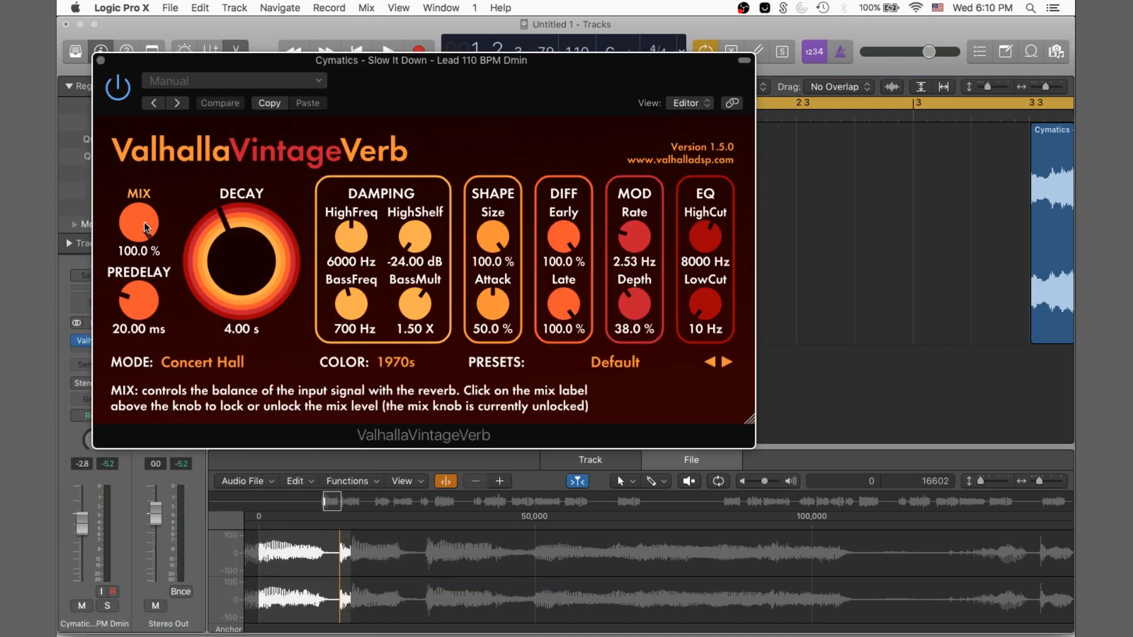
left_click_drag(139, 223, 142, 299)
left_click_drag(136, 347, 134, 351)
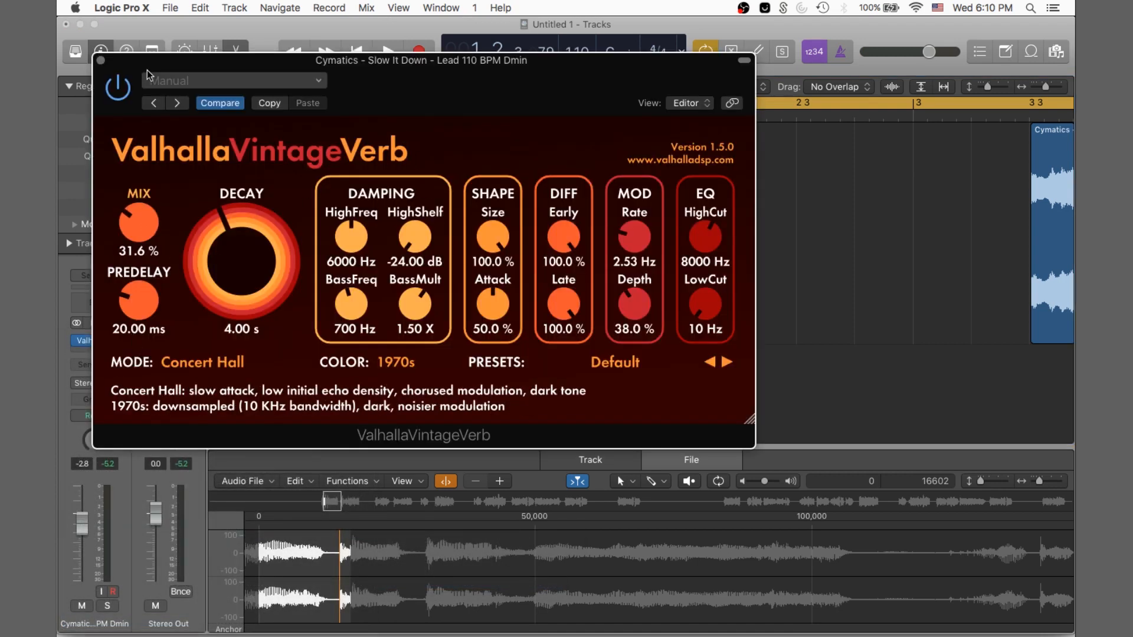
left_click(100, 60)
- Set a fade-in of 54 and a fade-out of 58 on the first six slices of the track
scroll(755, 199, "down", 10)
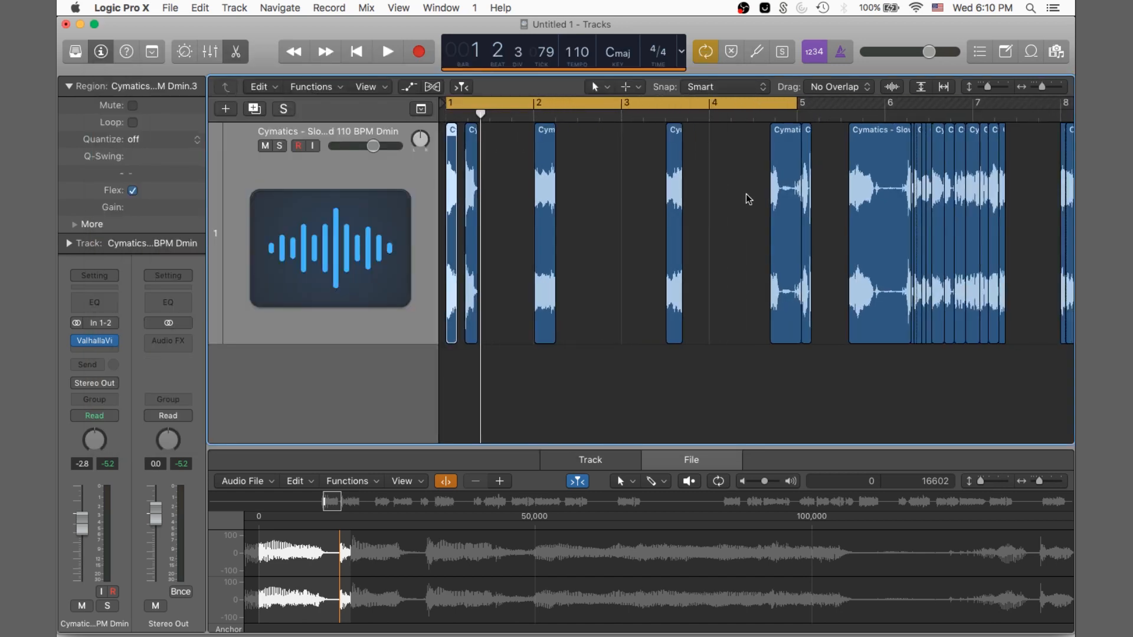
scroll(746, 199, "up", 4)
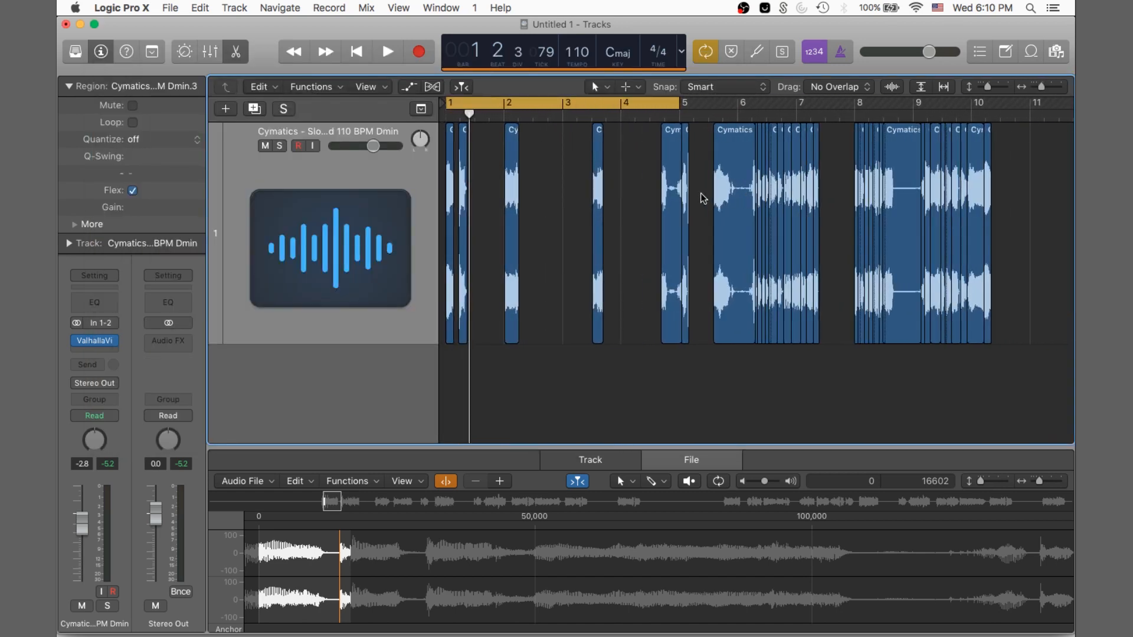
left_click_drag(701, 194, 397, 204)
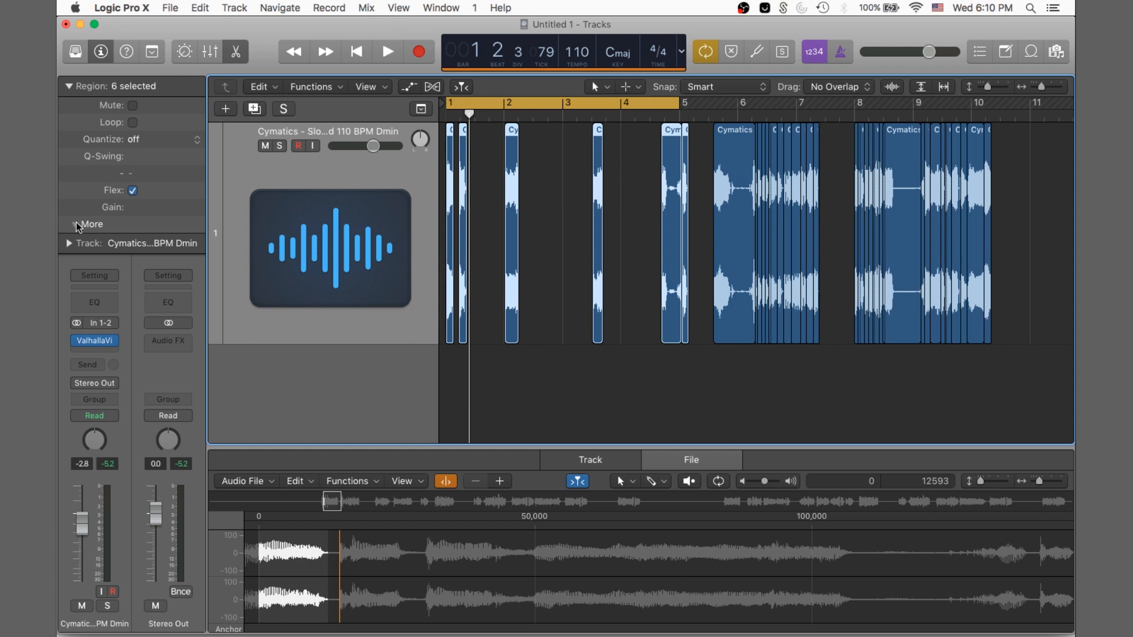
left_click(75, 225)
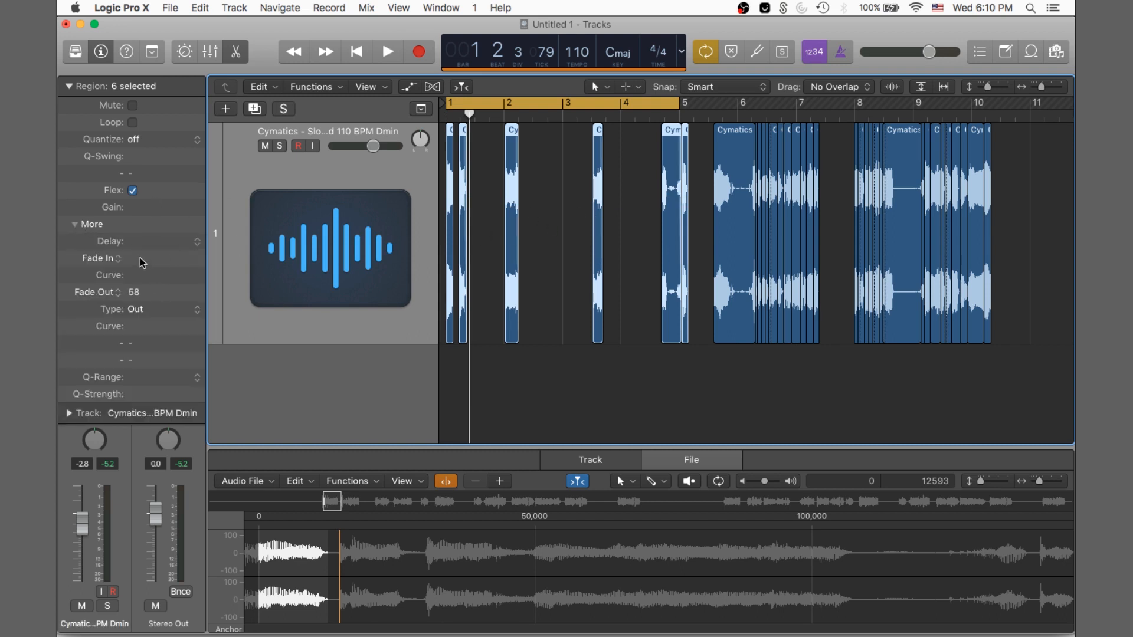
left_click(530, 232)
- Move the slice at the start of bar 2 to beat 4 of bar 1 and copy the second slice to beat 3
scroll(530, 232, "up", 6)
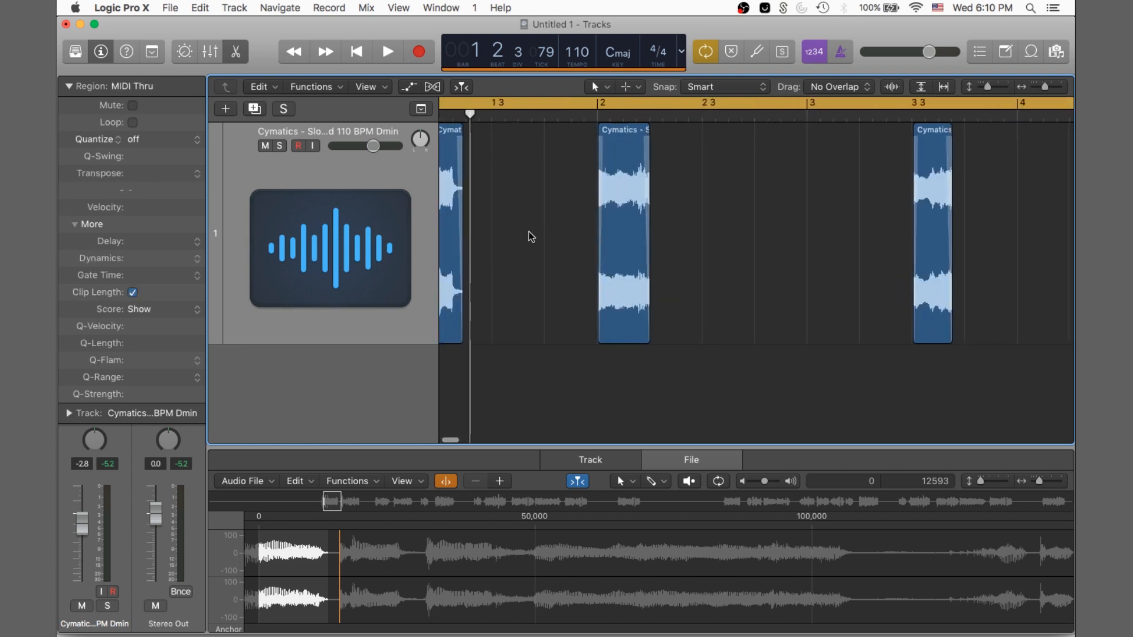
left_click_drag(658, 206, 613, 200)
left_click_drag(509, 195, 565, 198)
left_click(472, 113)
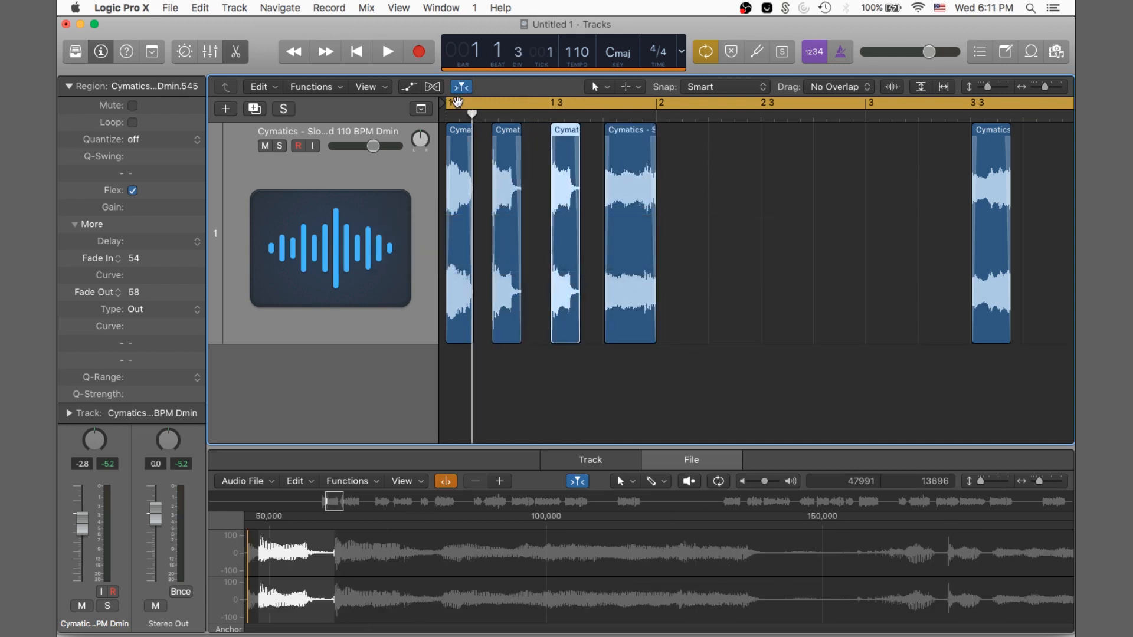
- Shorten the cycle to bars 1 and 2, placing the bar 3 slice on beat 4 of bar 1 and the longer slice at bar 2
left_click(456, 102)
left_click_drag(450, 103, 944, 118)
left_click_drag(977, 171, 715, 172)
left_click(625, 180)
mouse_move(624, 177)
left_mouse_down()
mouse_move(729, 173)
mouse_move(623, 172)
left_mouse_up()
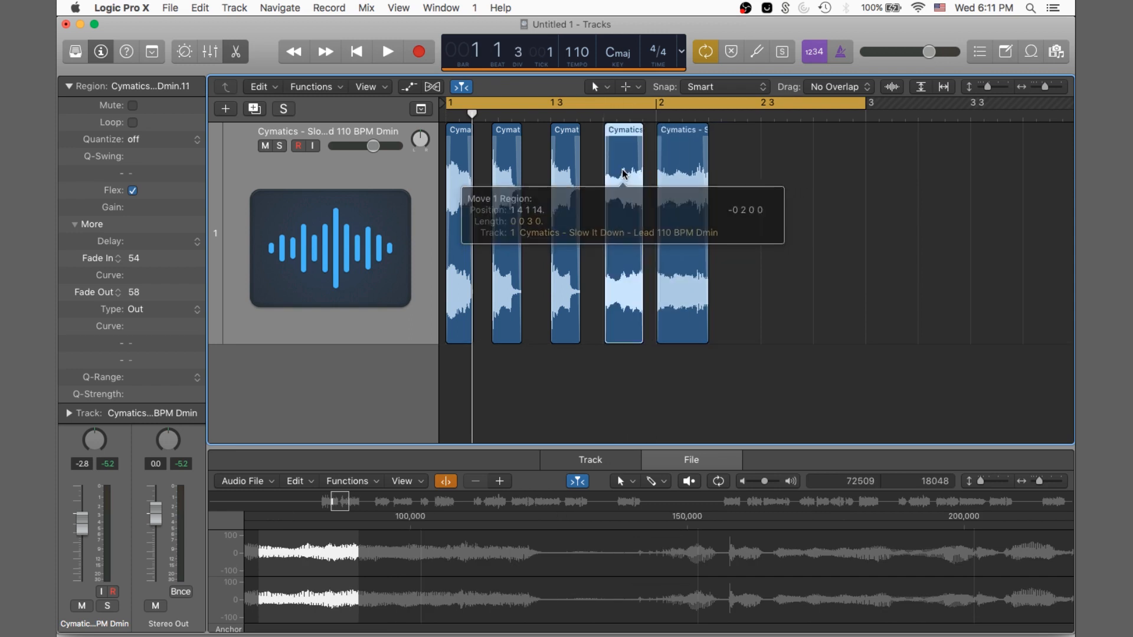
- Play the loop and lower the ValhallaVintageVerb mix to 11.6 %, closing the plug-in window
key("space")
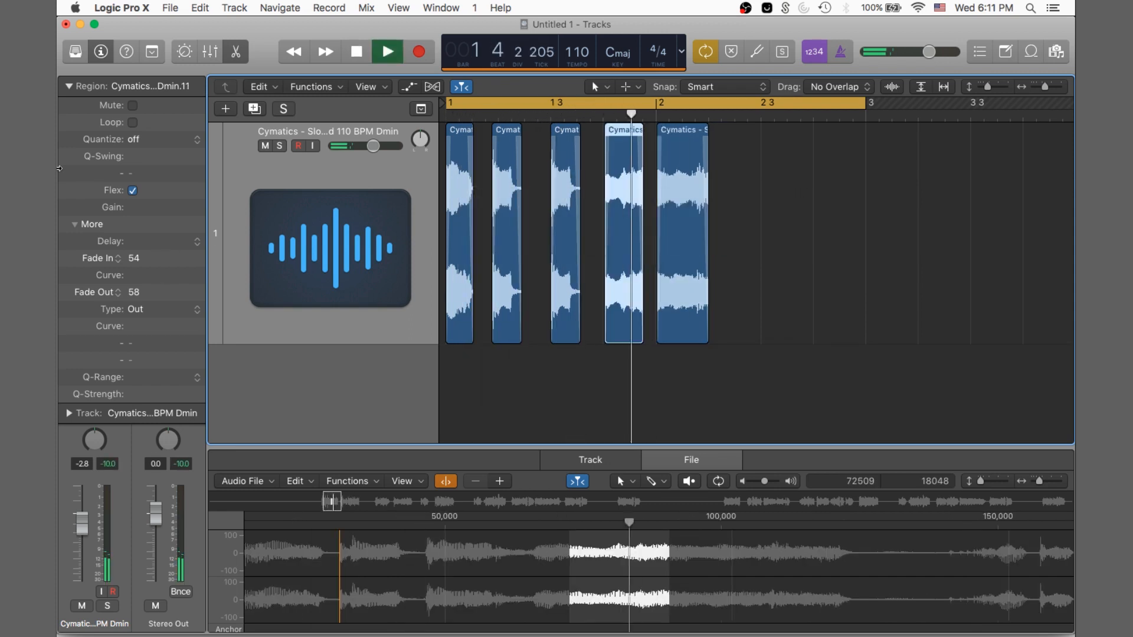
left_click(70, 87)
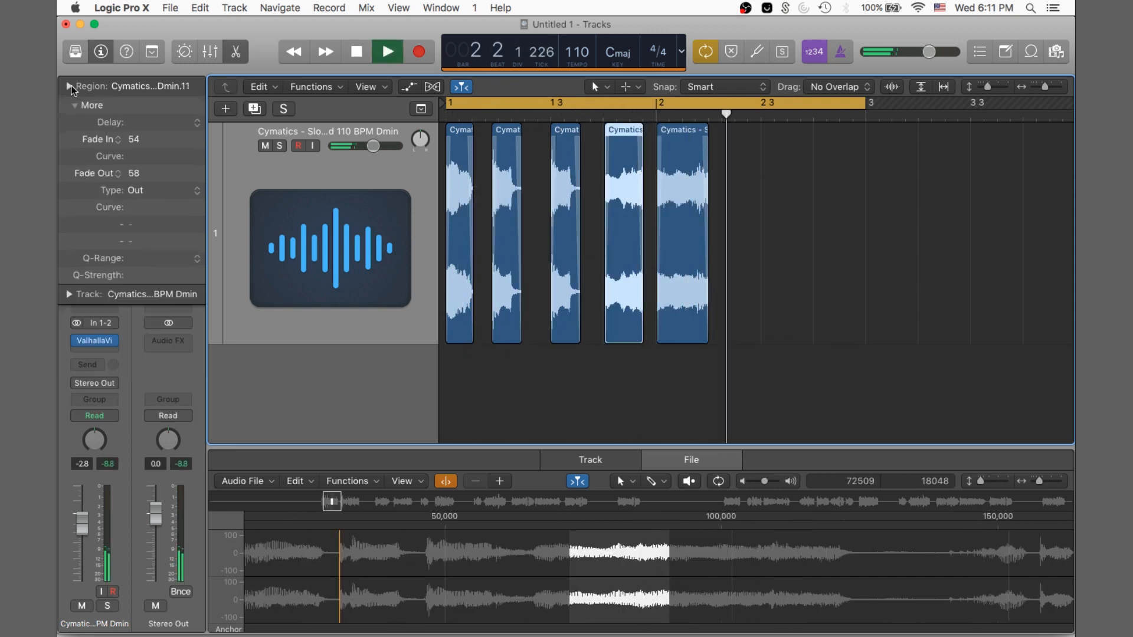
left_click(93, 341)
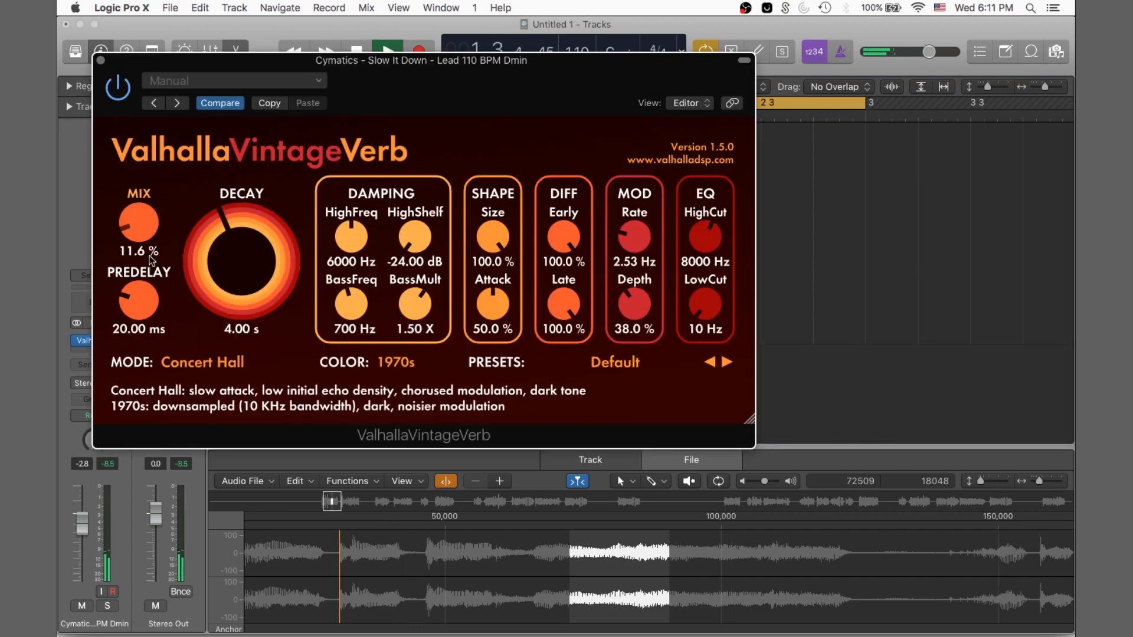
left_click(101, 61)
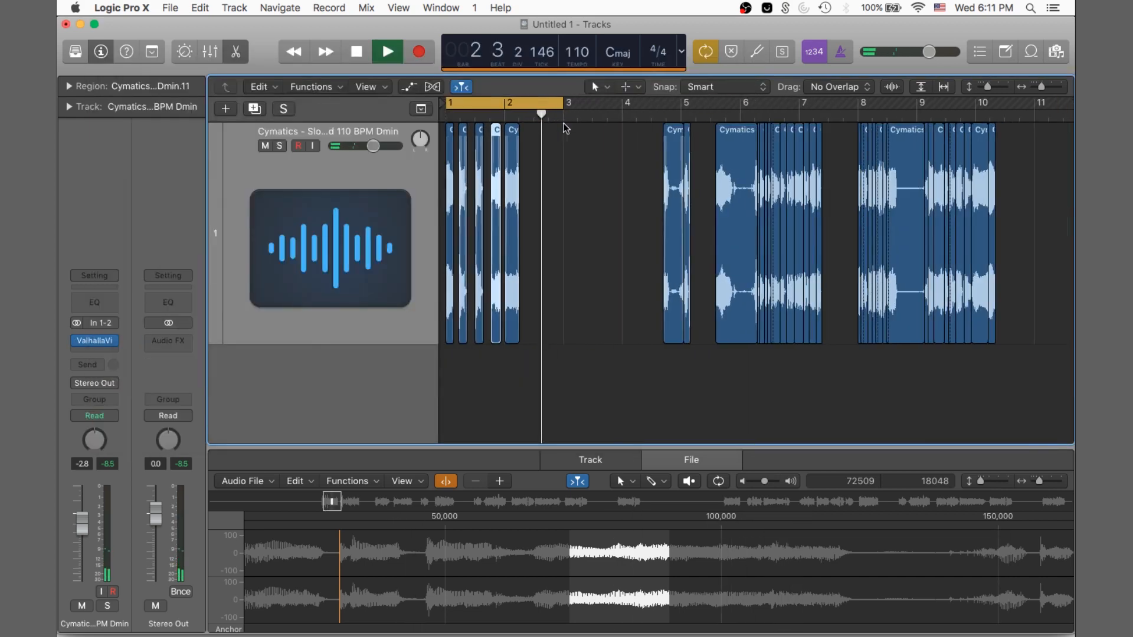
- Move the slice from the second half of bar 4 to beat 3 of bar 2 and play the loop
left_click_drag(668, 171, 540, 172)
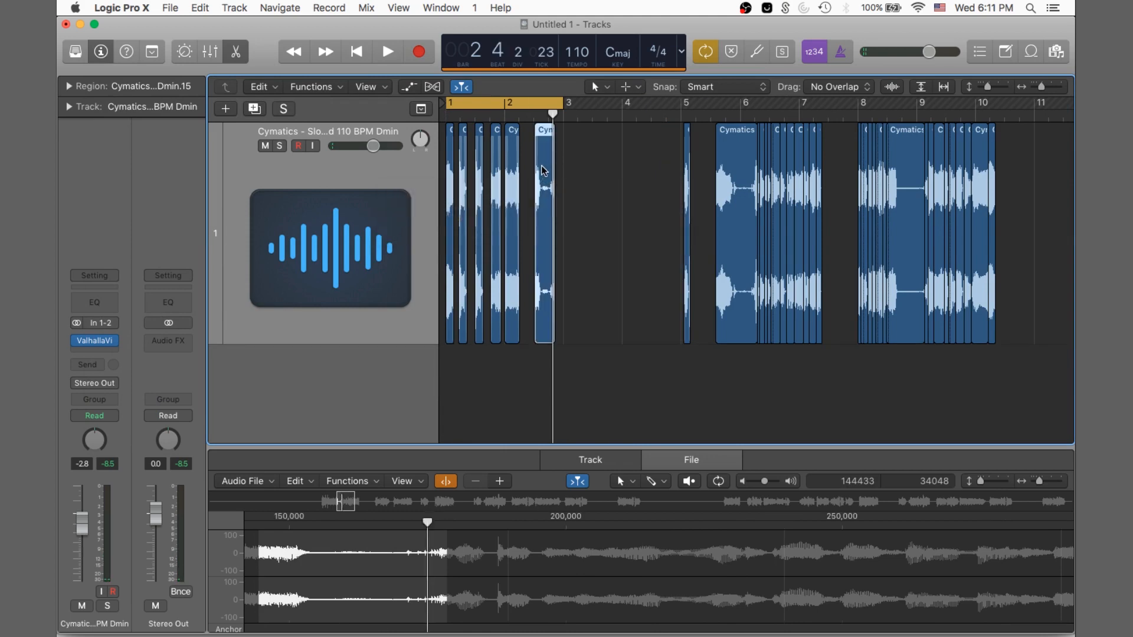
key("space")
- Replace the slice on beat 3 of bar 2 with the long slice from bar 8, trim its end before bar 3, and audition it
left_click_drag(897, 188, 579, 202)
scroll(565, 204, "up", 5)
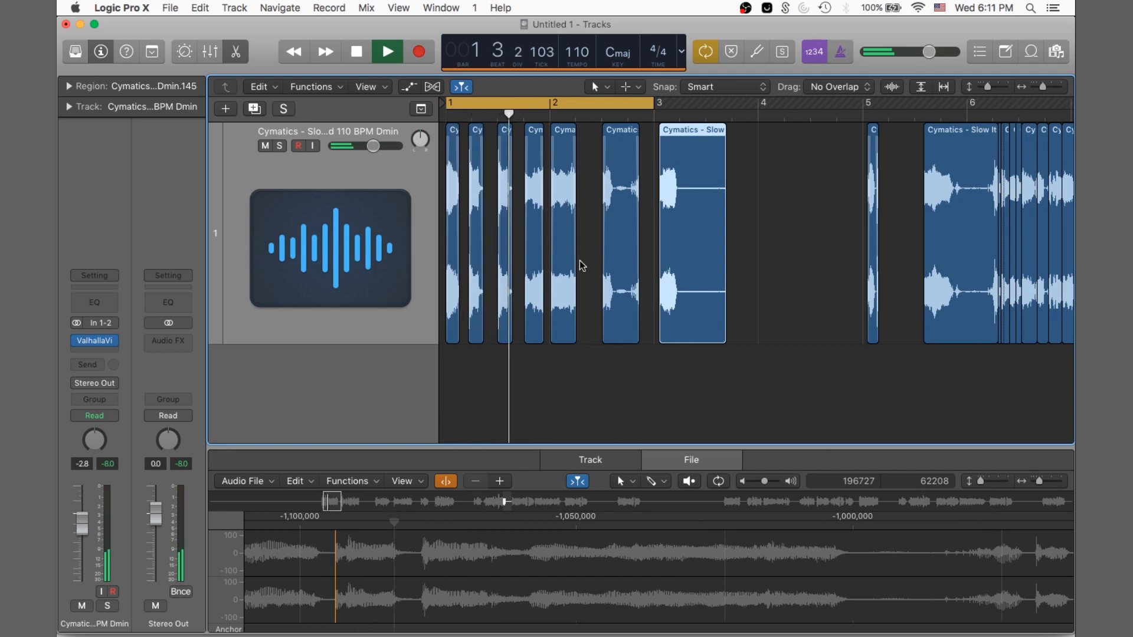
left_click(615, 205)
key("space")
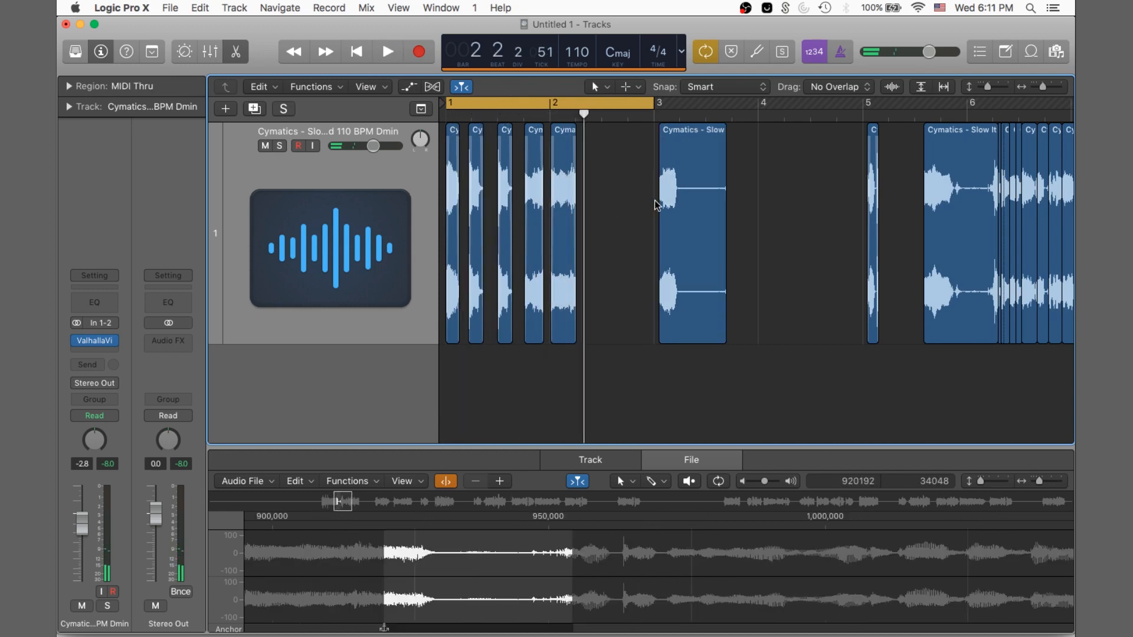
left_click_drag(688, 203, 637, 195)
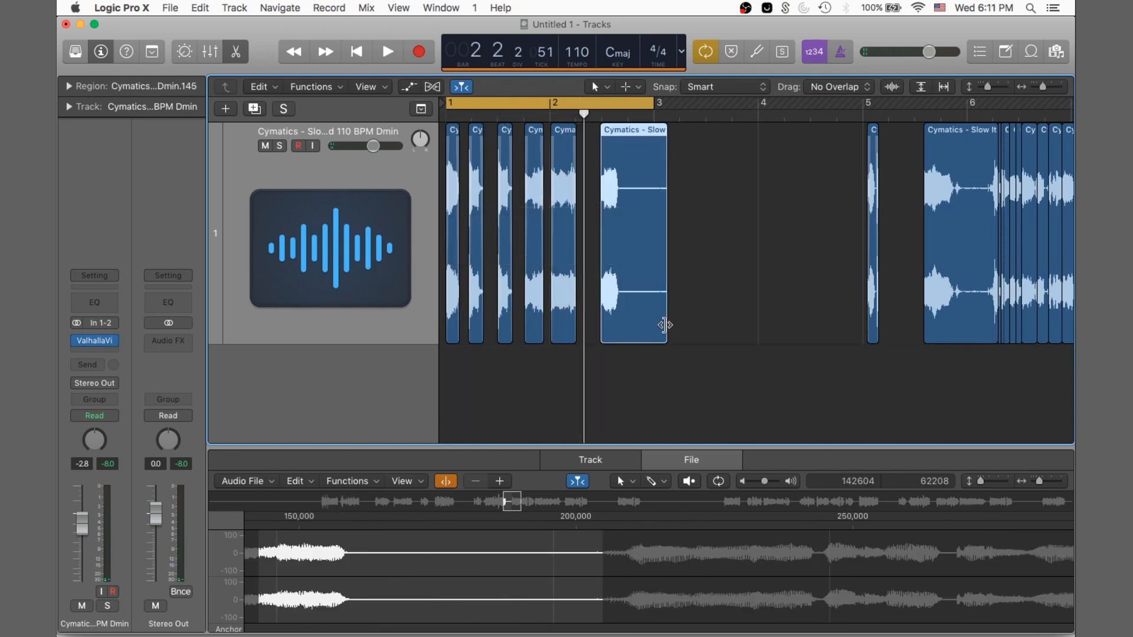
left_click_drag(661, 326, 635, 329)
key("space")
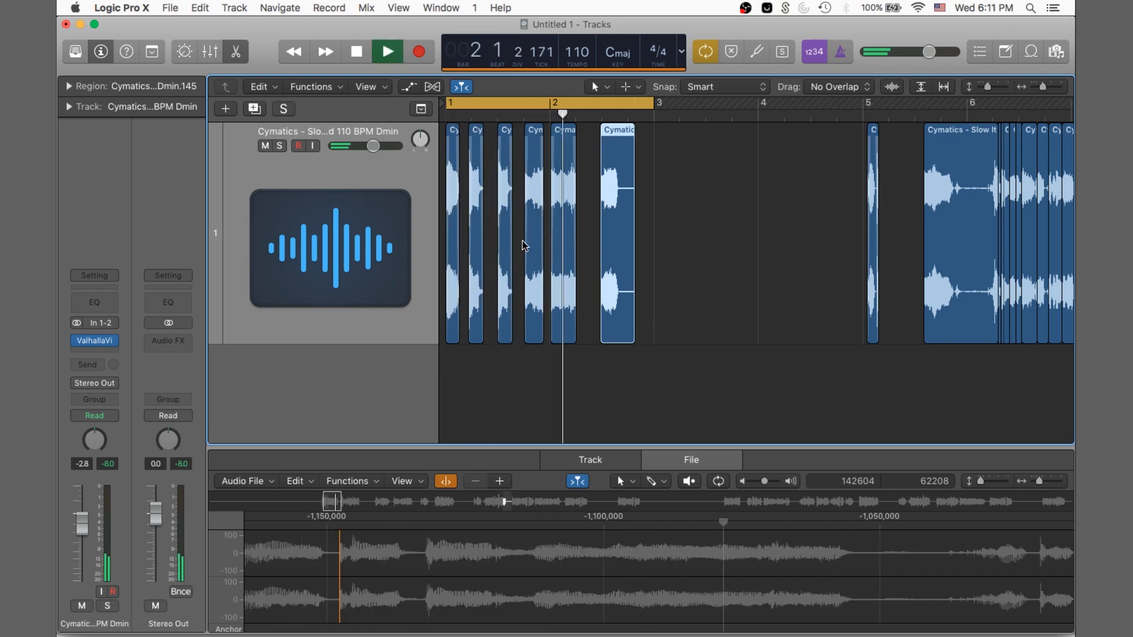
key("space")
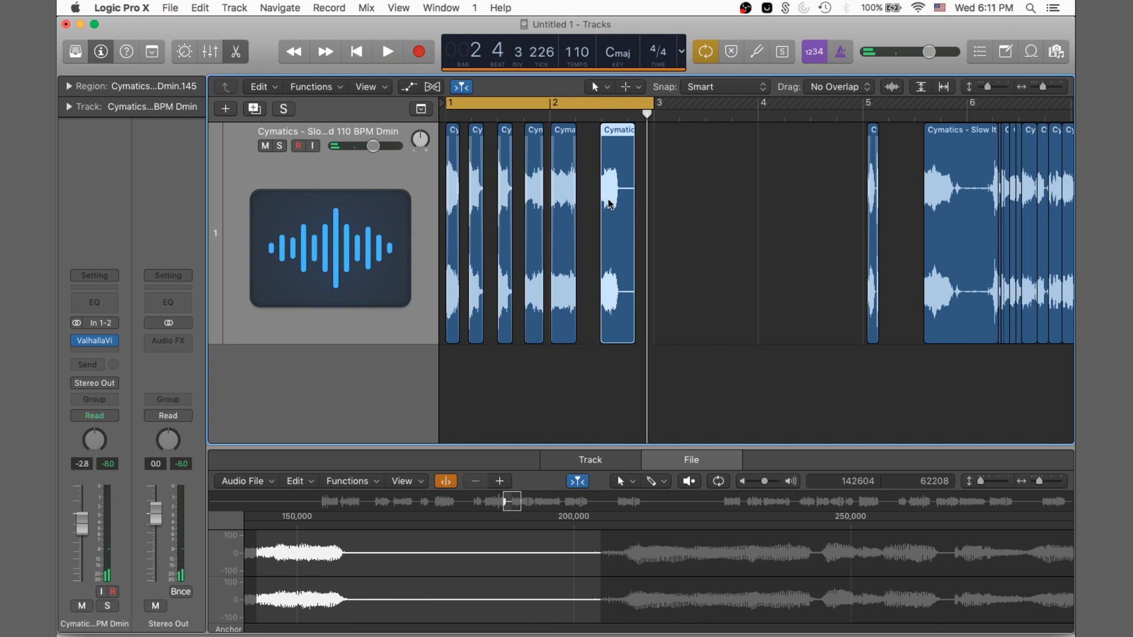
- Move the trimmed slice directly after the one at bar 2 and lengthen all six slices' fade-ins by 2 and fade-outs by 36
left_click_drag(609, 204, 446, 210)
left_click(565, 217)
left_click(645, 227)
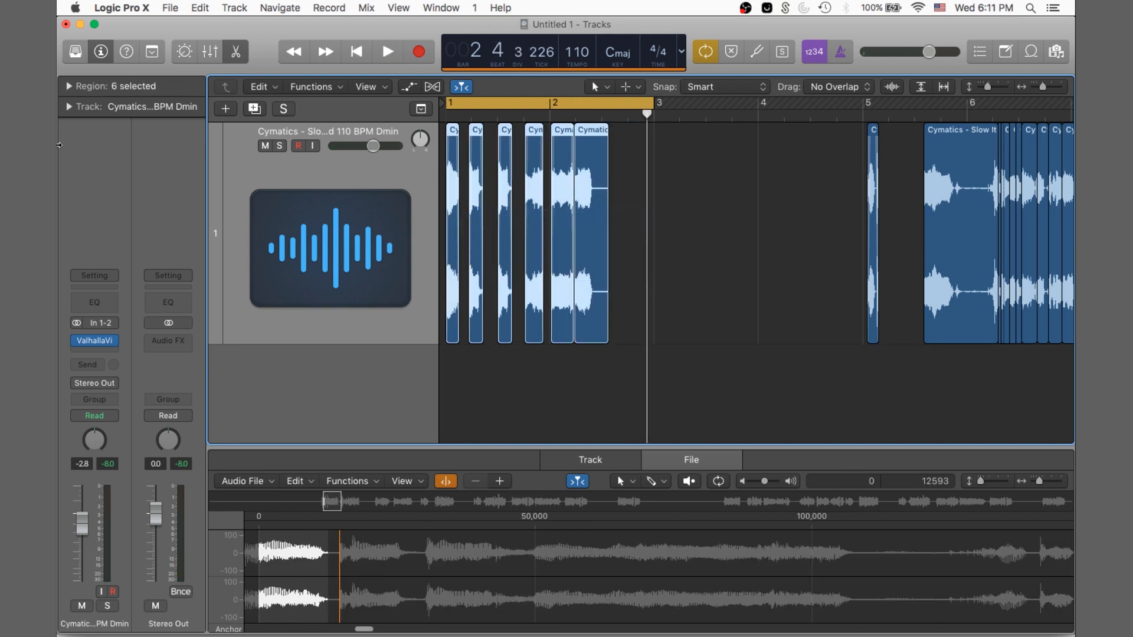
left_click(64, 83)
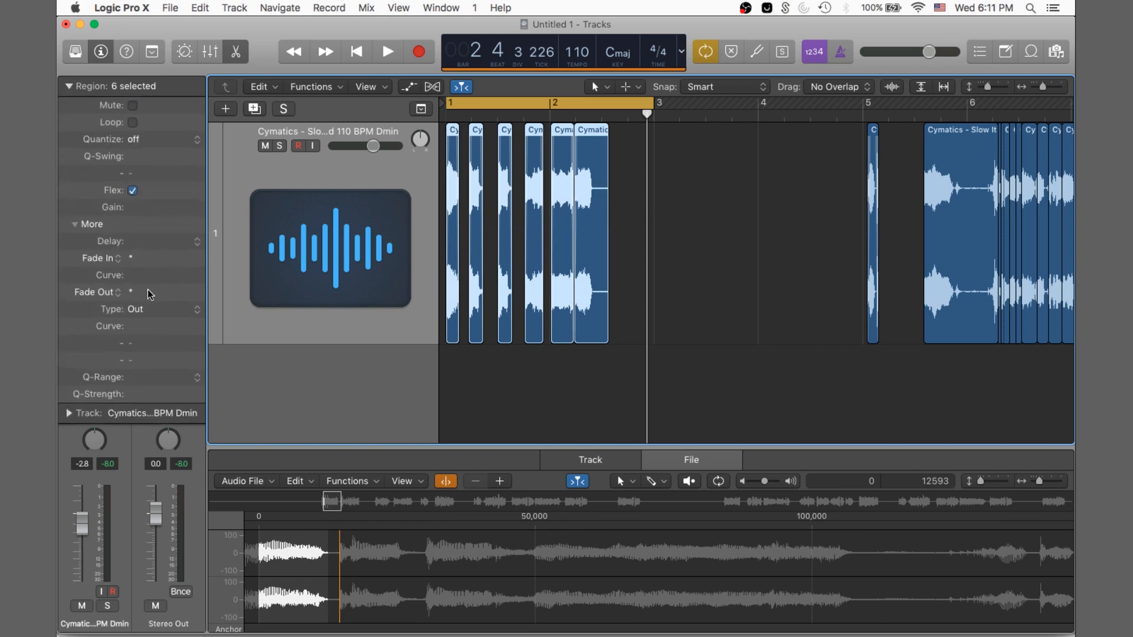
left_click(161, 308)
left_click(166, 294)
left_click(659, 239)
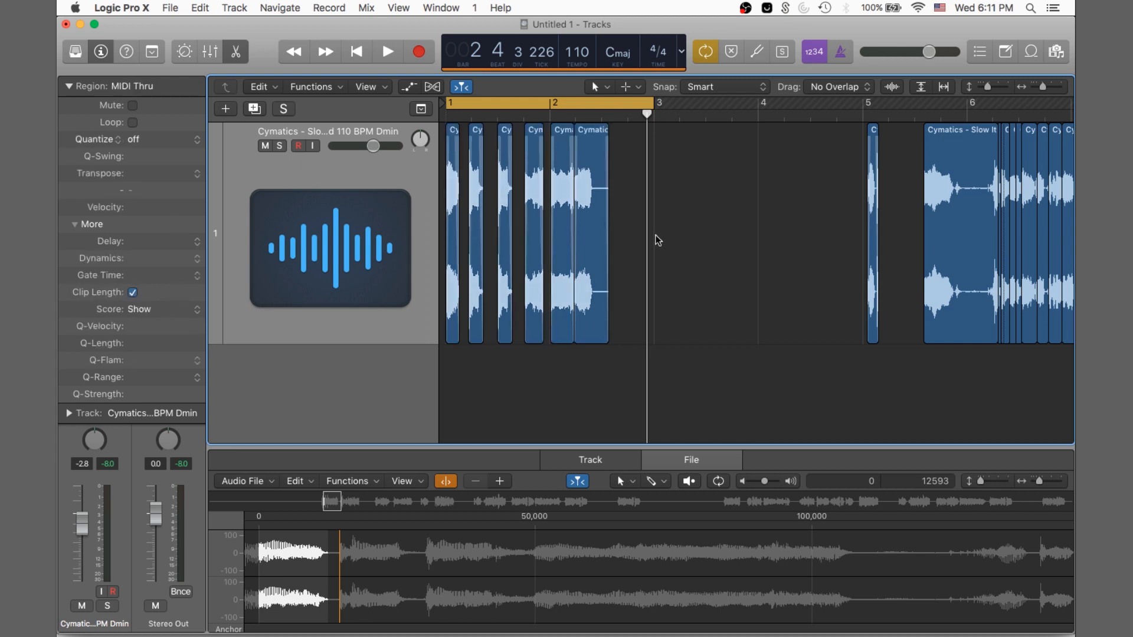
key("space")
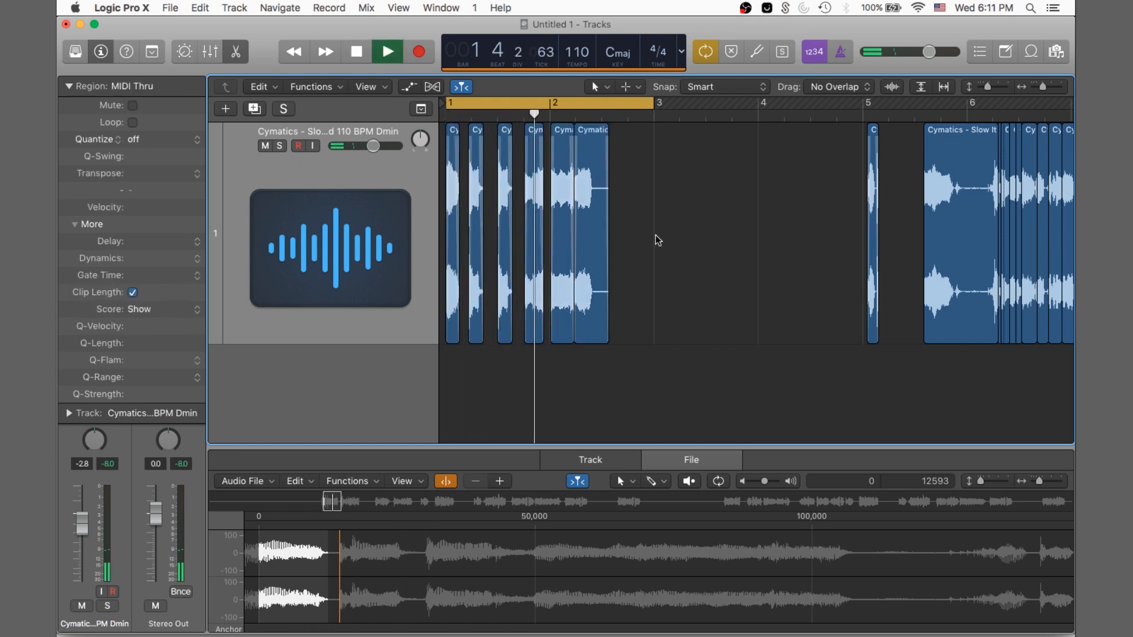
key("space")
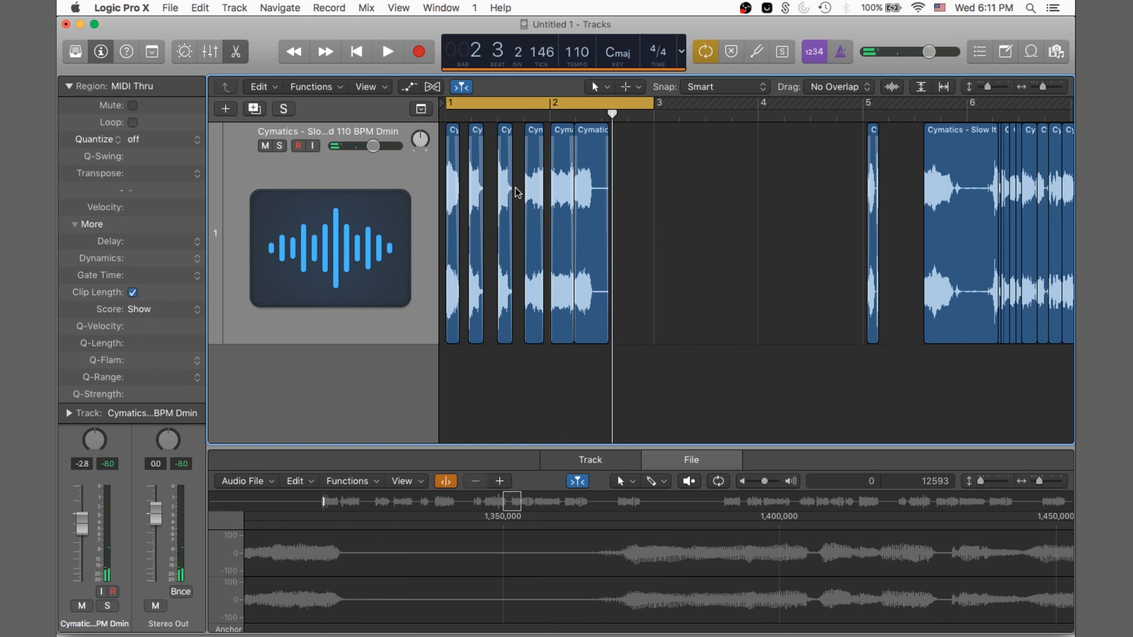
- Replace the second slice in bar 1 with the last slice, trimming its end to clear the slice on beat 3
left_click(477, 185)
left_click_drag(599, 193, 494, 192)
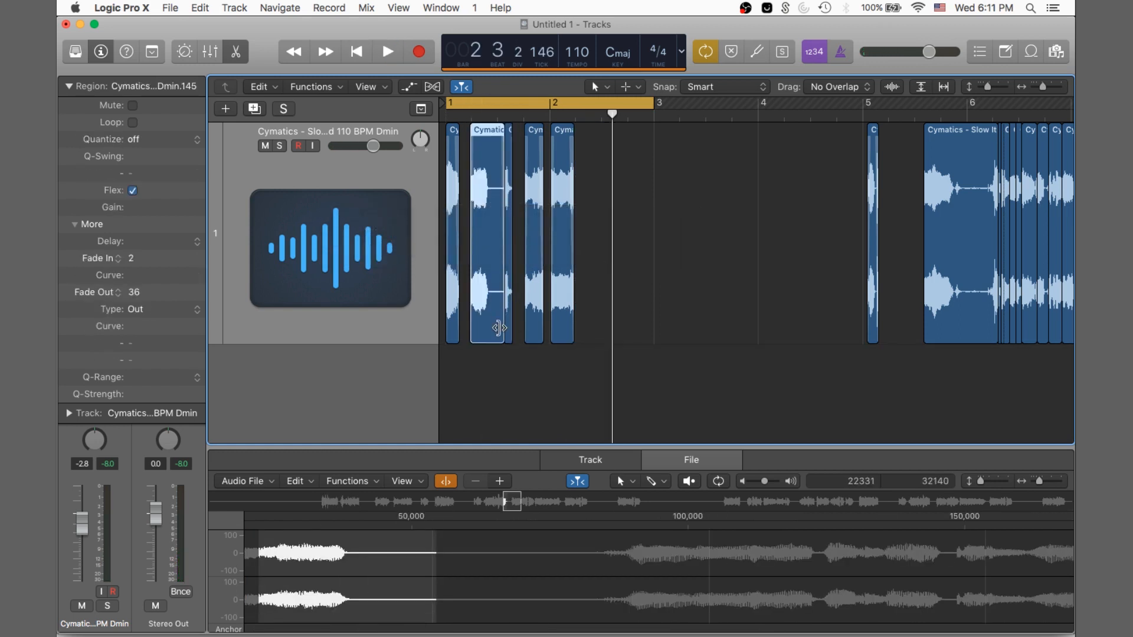
mouse_move(505, 341)
left_mouse_down()
mouse_move(492, 341)
mouse_move(518, 330)
left_mouse_up()
key("super+Right")
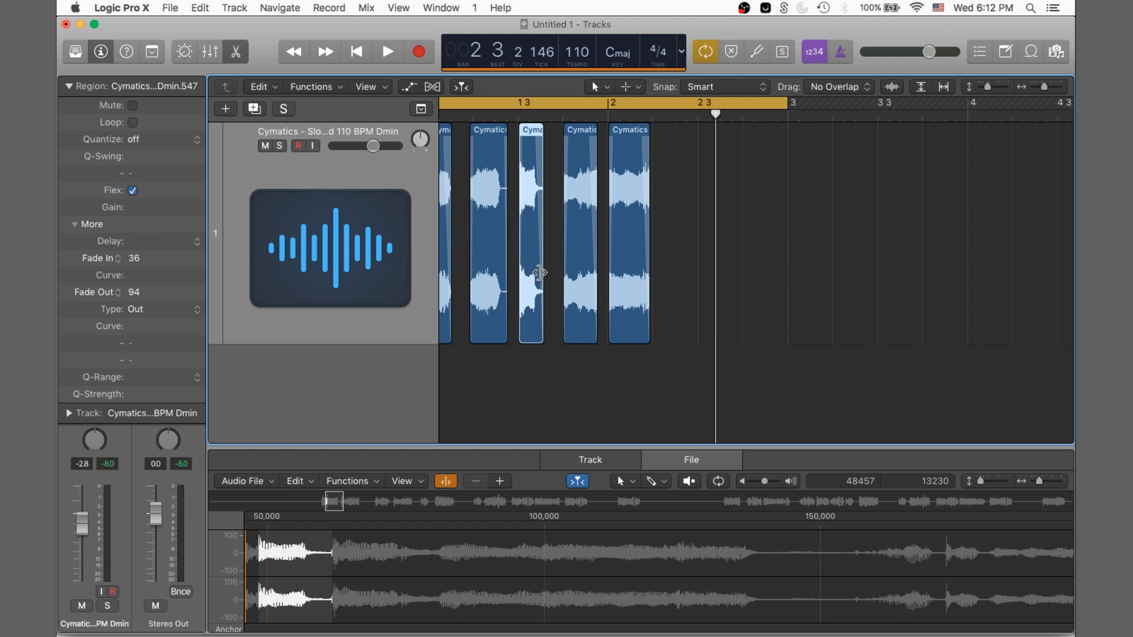
scroll(498, 235, "left", 2)
- Set the second slice's fade-in to 40 and audition the loop
left_click(504, 226)
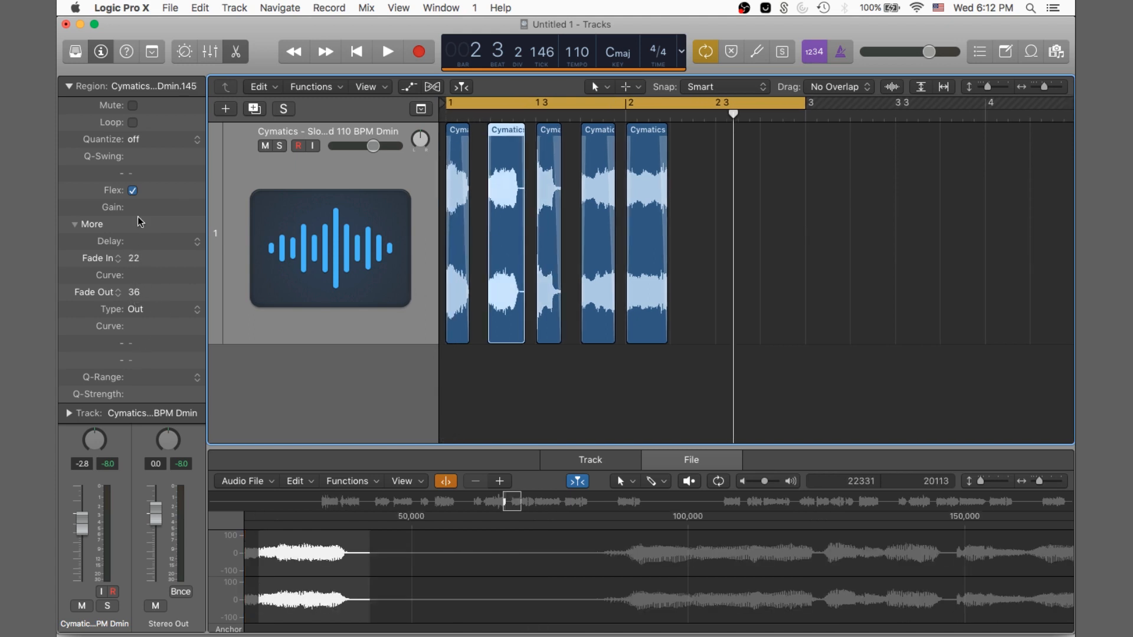
left_click(701, 174)
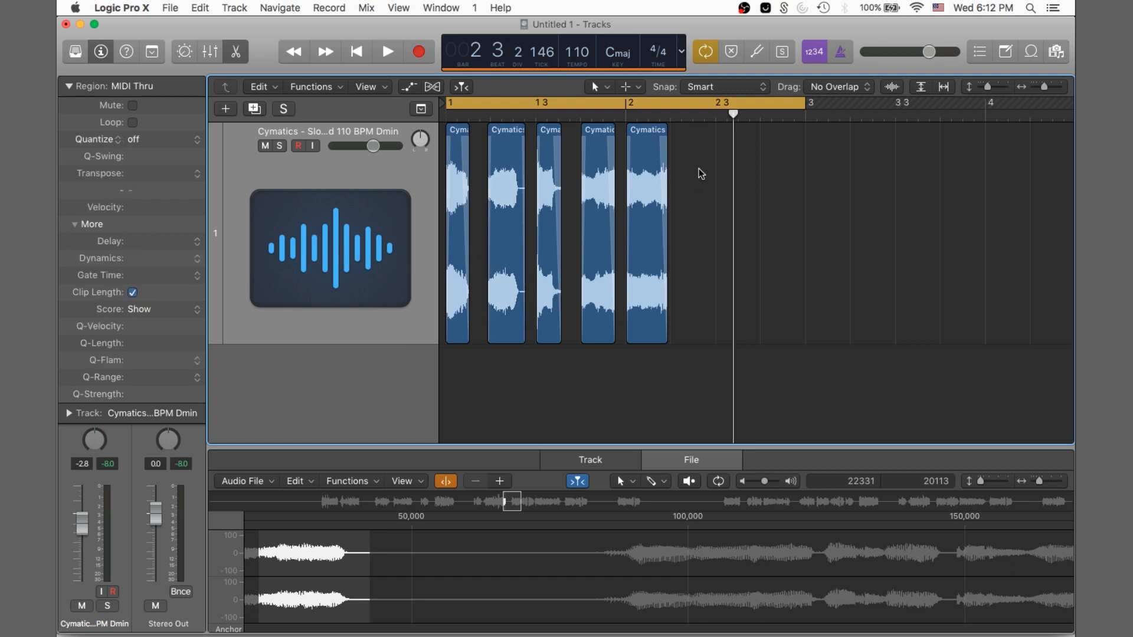
key("space")
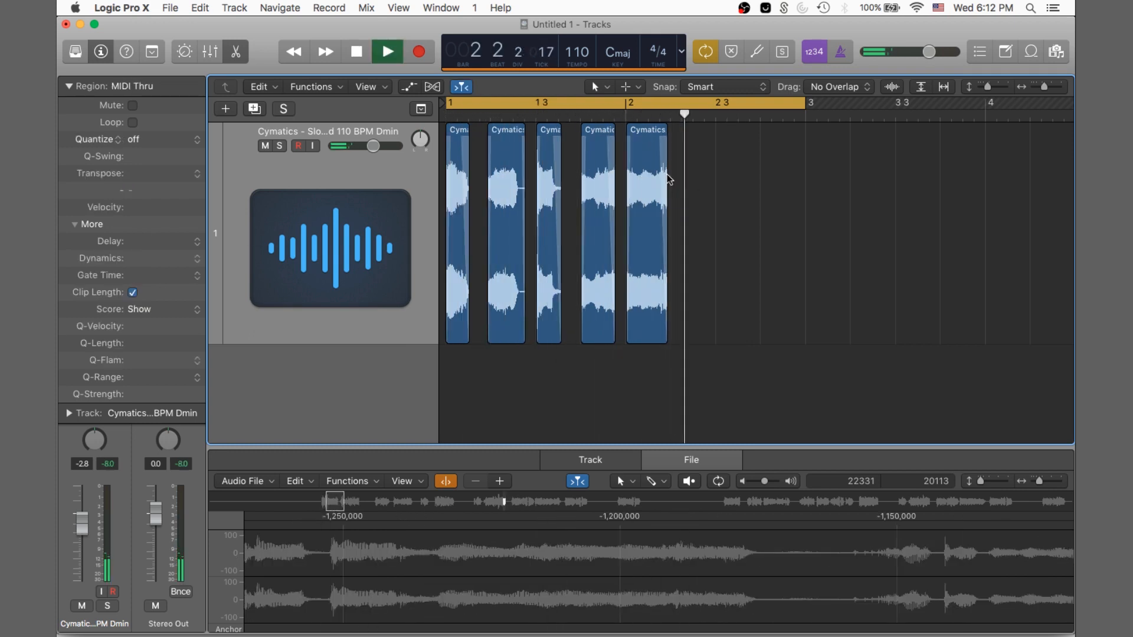
key("space")
key("space")
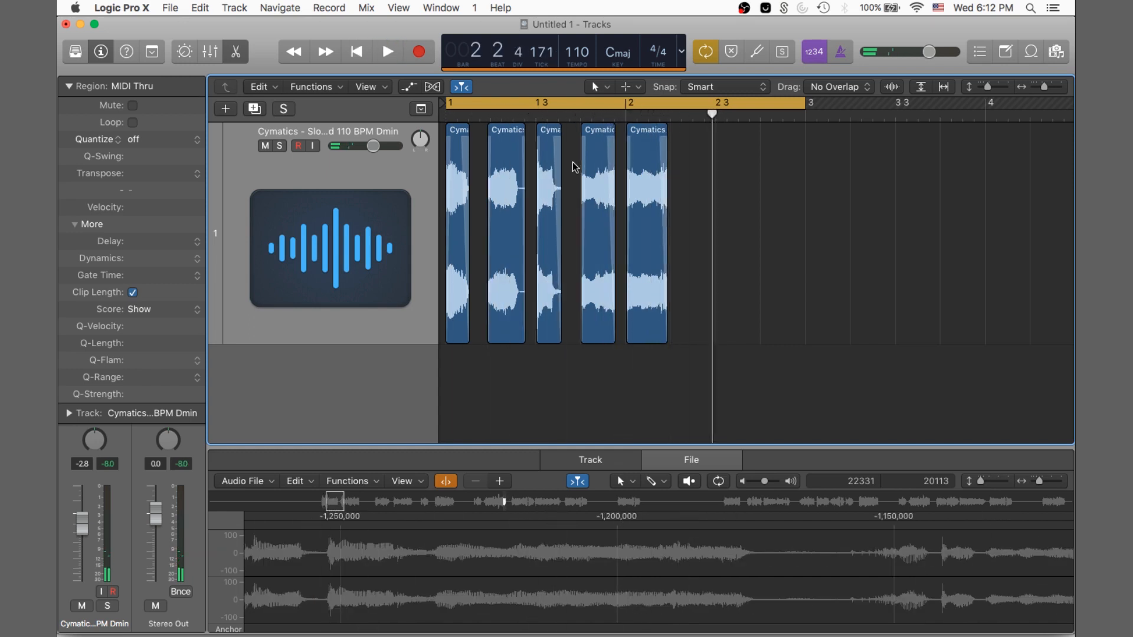
key("space")
- Delete the second slice, move the beat 3 slice to beat 2 of bar 1, and audition the loop
left_click(515, 178)
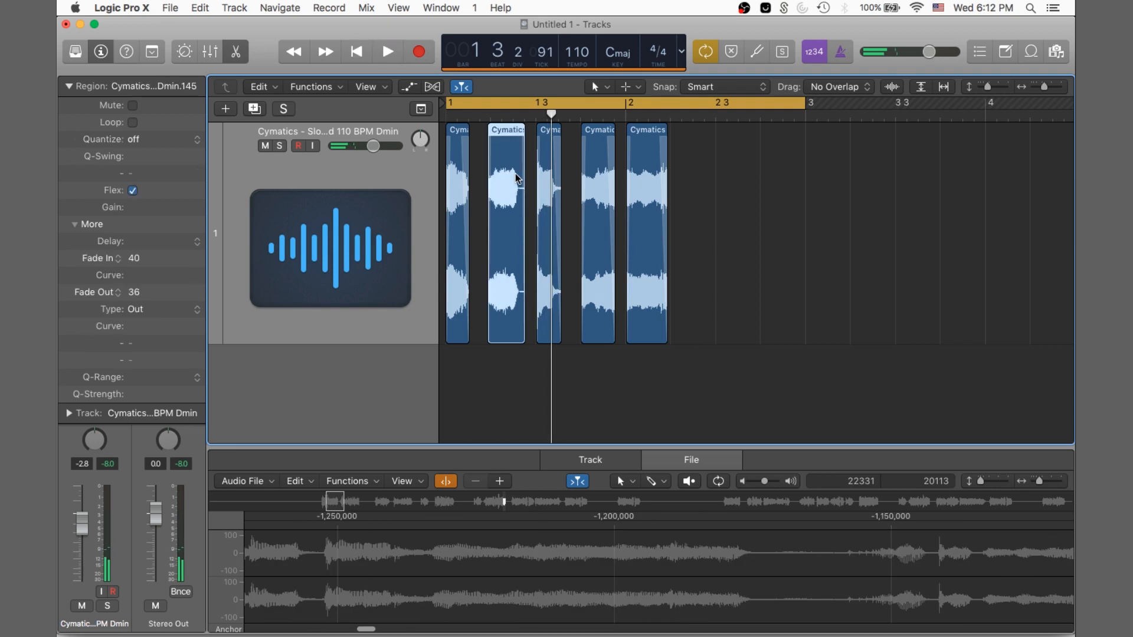
key("Delete")
left_click_drag(544, 177, 501, 171)
key("shift+space")
key("space")
key("space")
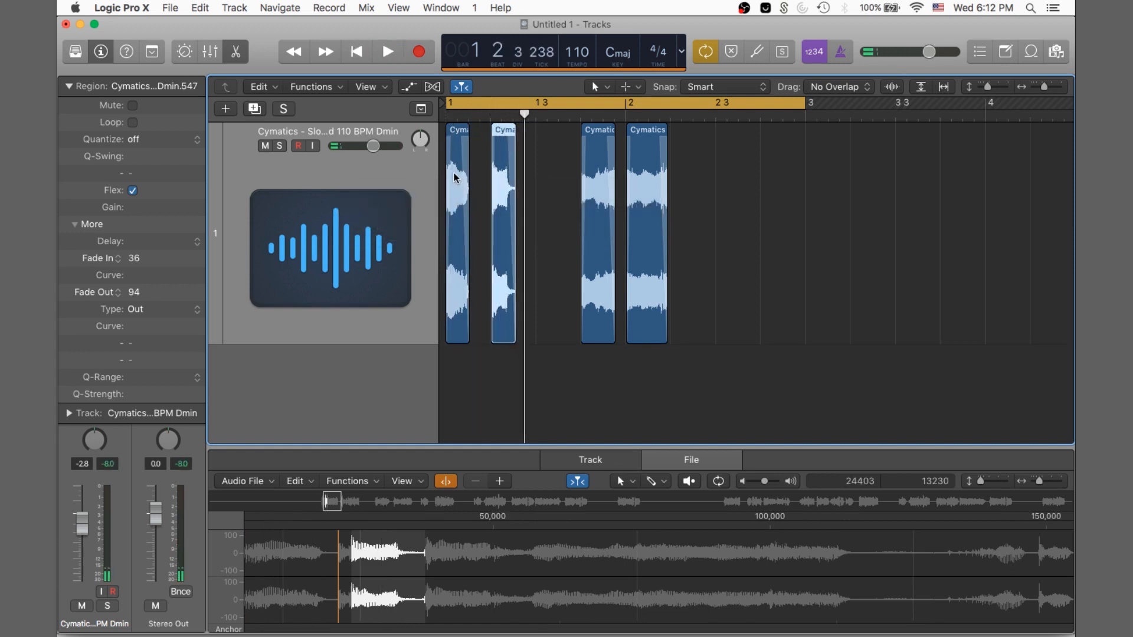
- Move the slice at the start of bar 2 to beat 3 of bar 1 and play the loop
left_click_drag(652, 209, 558, 208)
key("space")
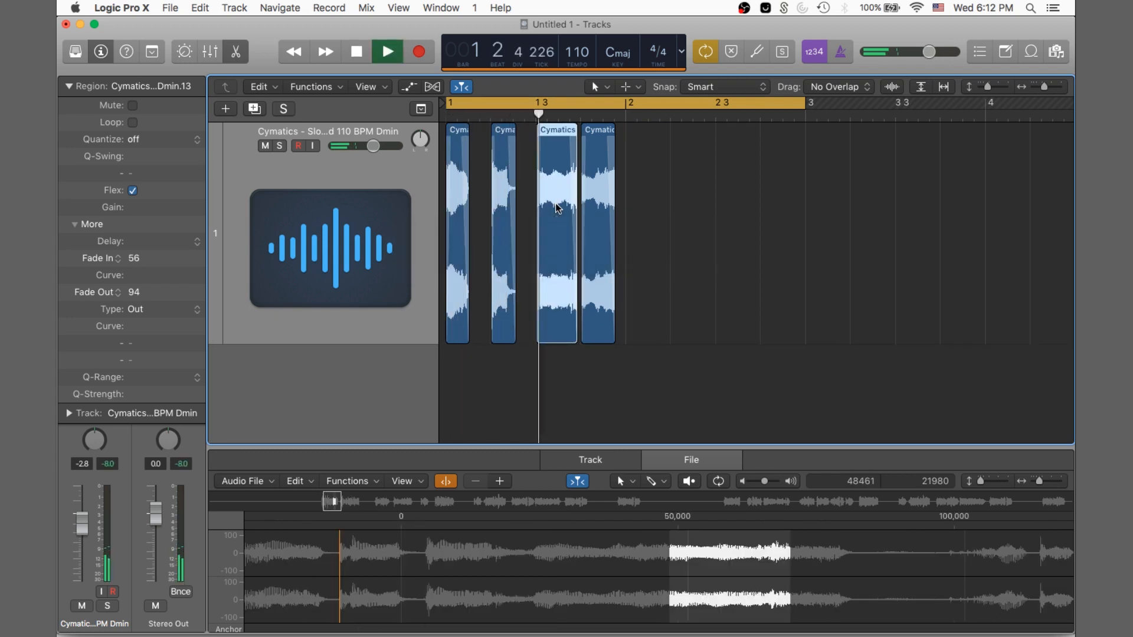
key("space")
- Try replacing the beat 3 slice in bar 1 with the beat 4 slice, and undo both the deletion and the move
key("Delete")
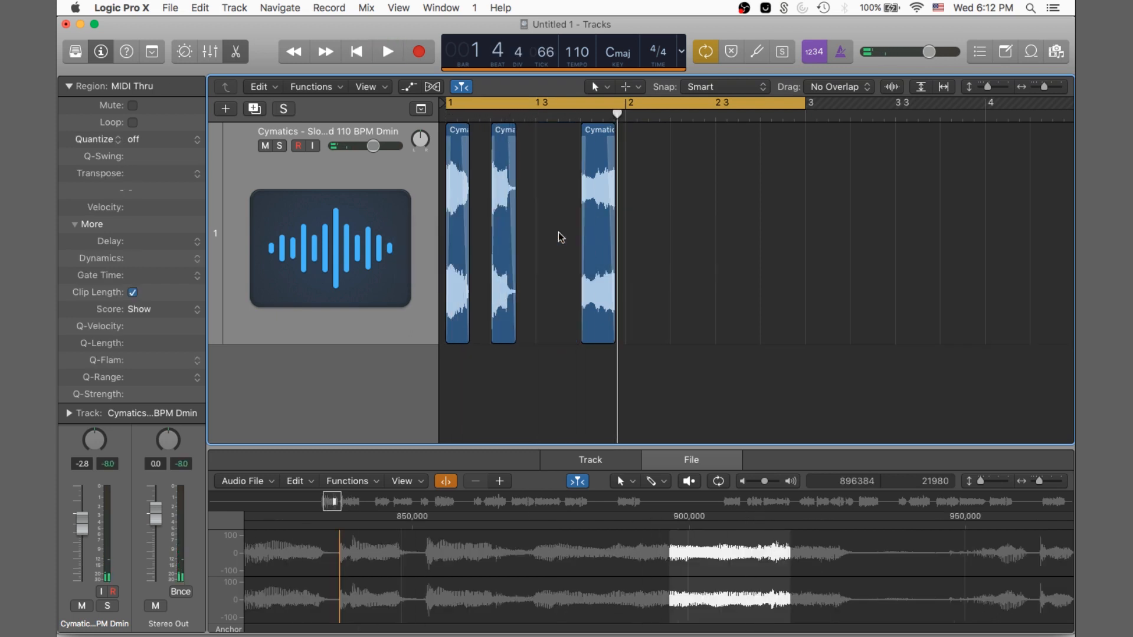
left_click_drag(597, 226, 555, 232)
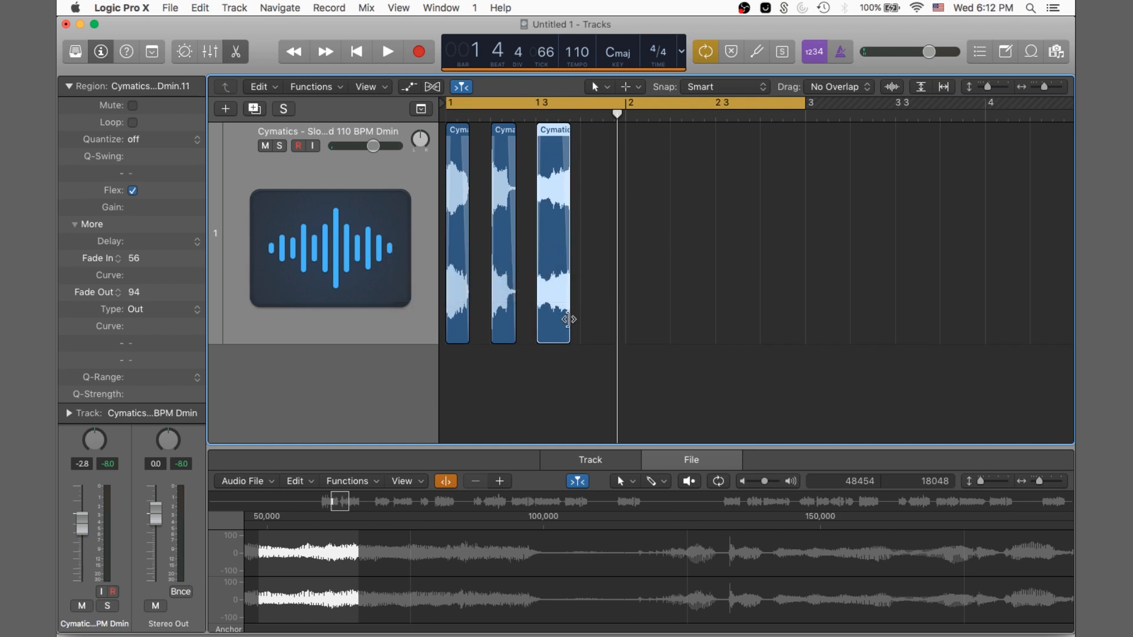
key("super+z")
key("super+z")
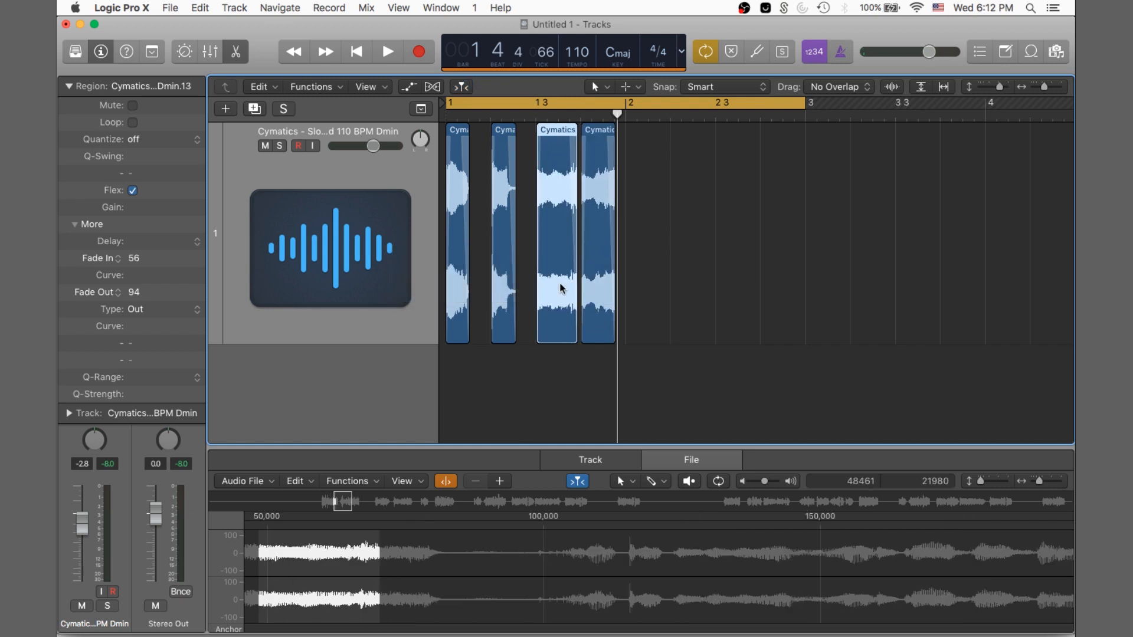
- Move the beat 3 slice back to the start of bar 2 and the beat 4 slice to beat 3 of bar 1
left_click_drag(560, 289, 649, 288)
left_click_drag(590, 268, 545, 264)
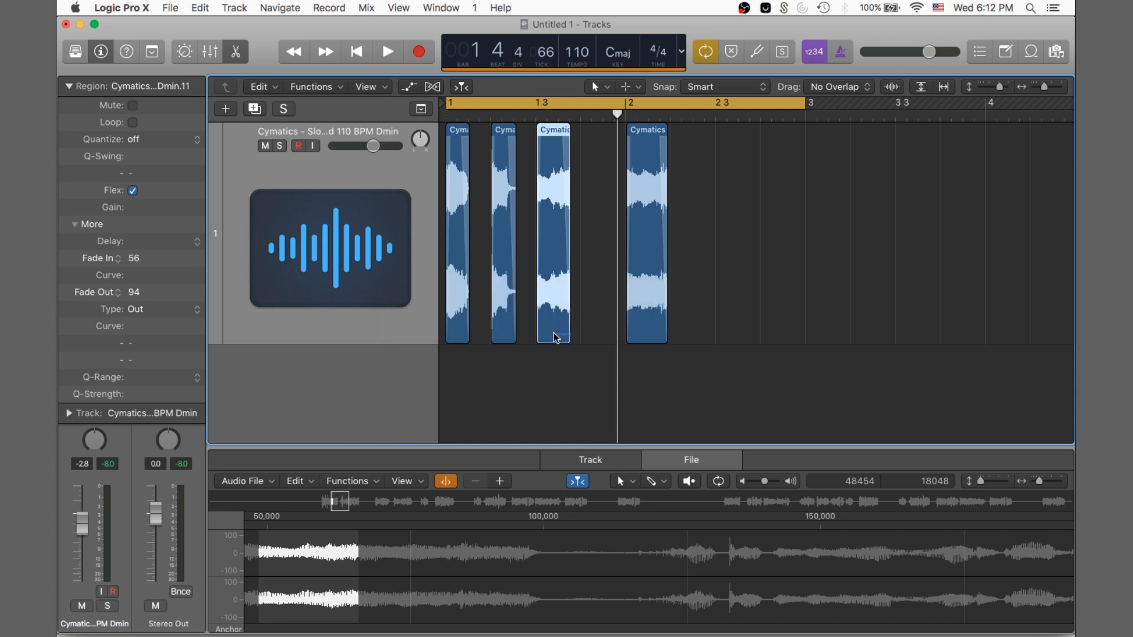
- Shorten the beat 3 slice in bar 1, copy it half a beat later, and lengthen the copy to about one beat
left_click_drag(569, 338, 550, 335)
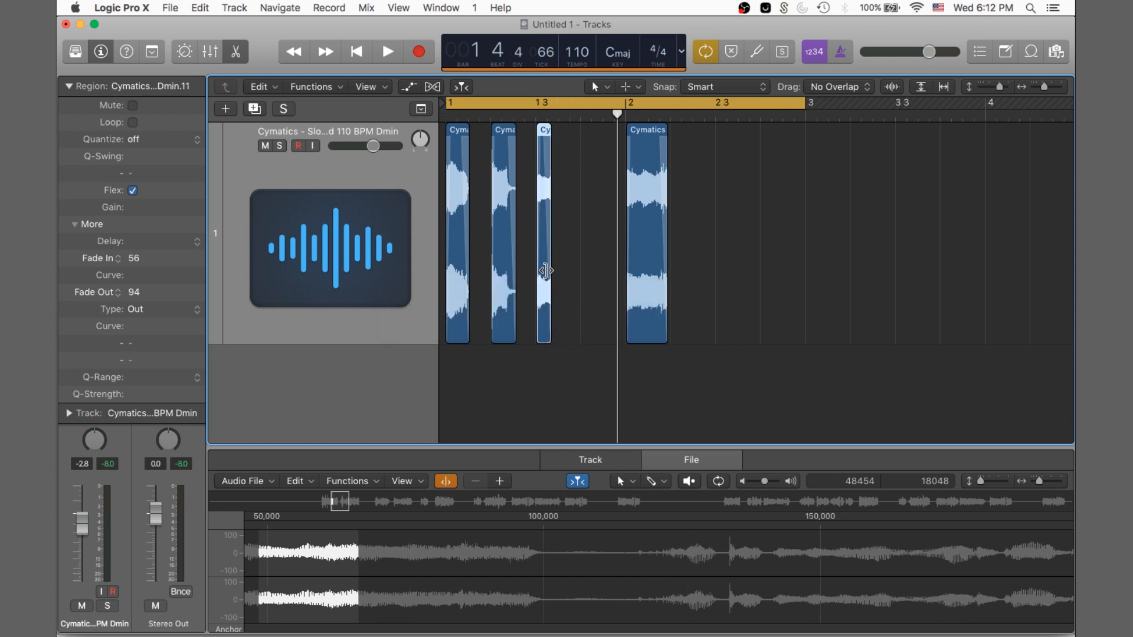
left_click_drag(546, 273, 567, 236)
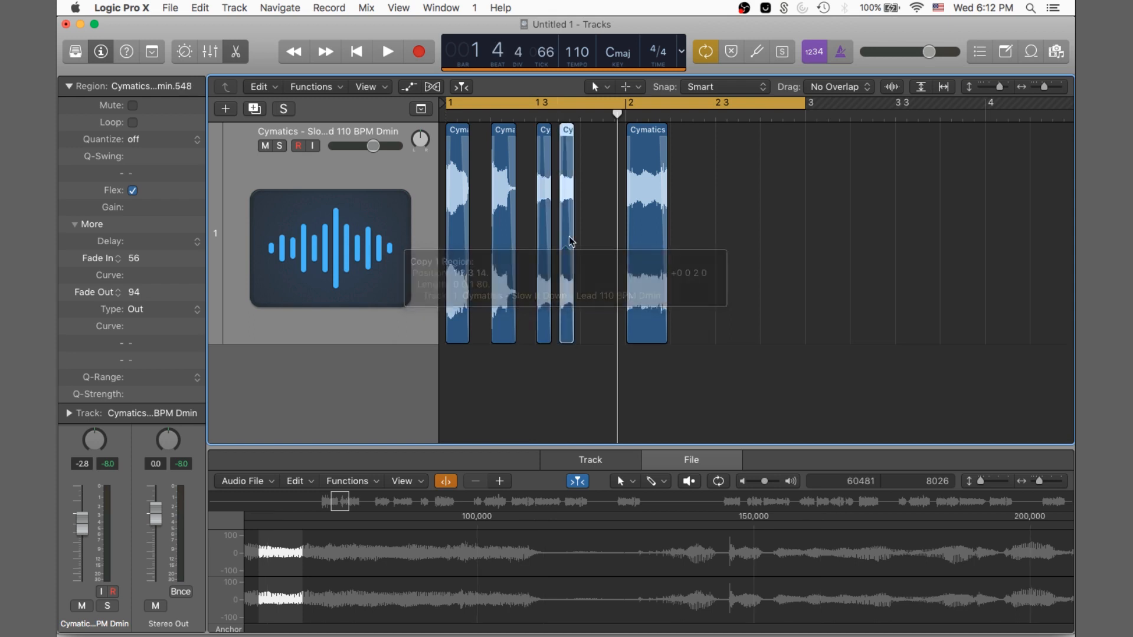
left_click_drag(572, 331, 603, 332)
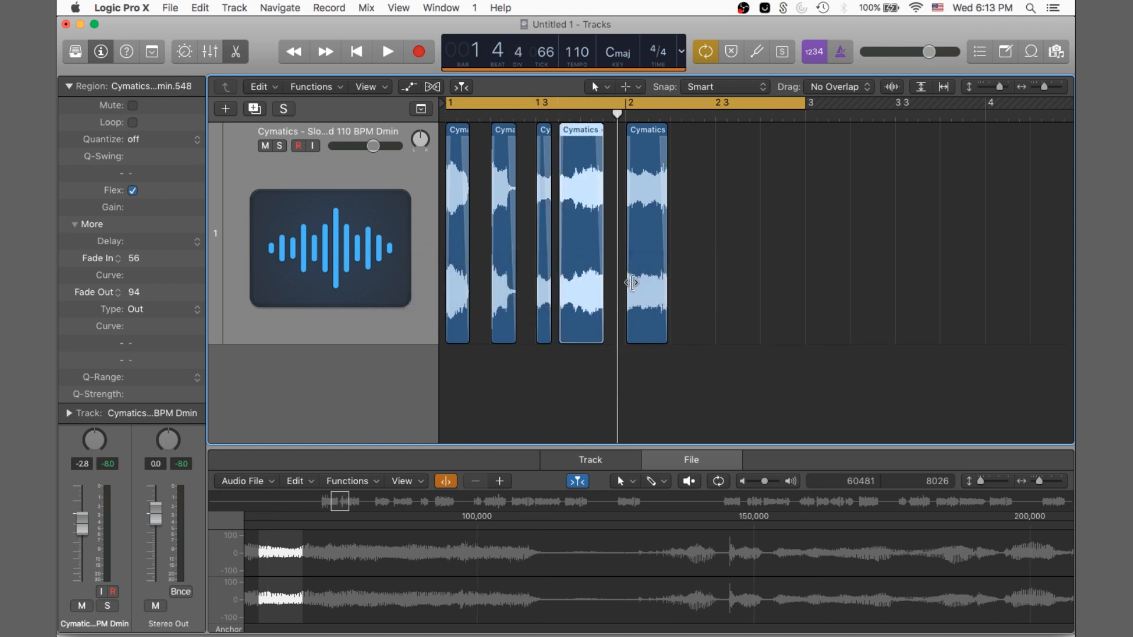
- Move the bar 2 slice to the second half of beat 4, trim its end to the start of bar 2, and play the loop
left_click_drag(646, 287, 625, 287)
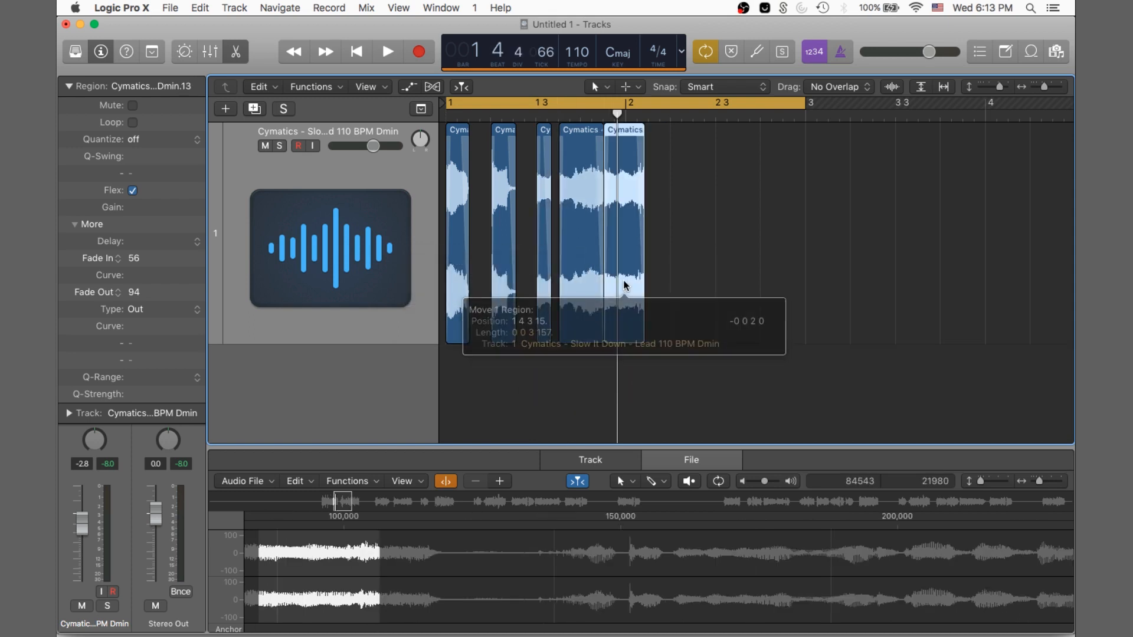
left_click_drag(644, 334, 625, 333)
key("space")
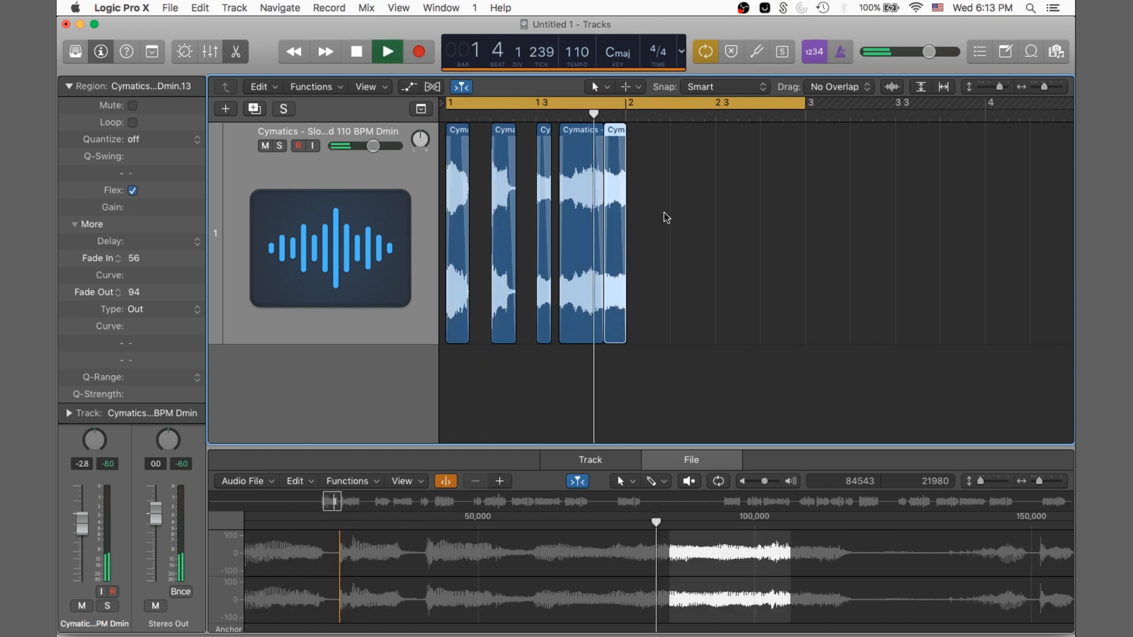
key("space")
key("space")
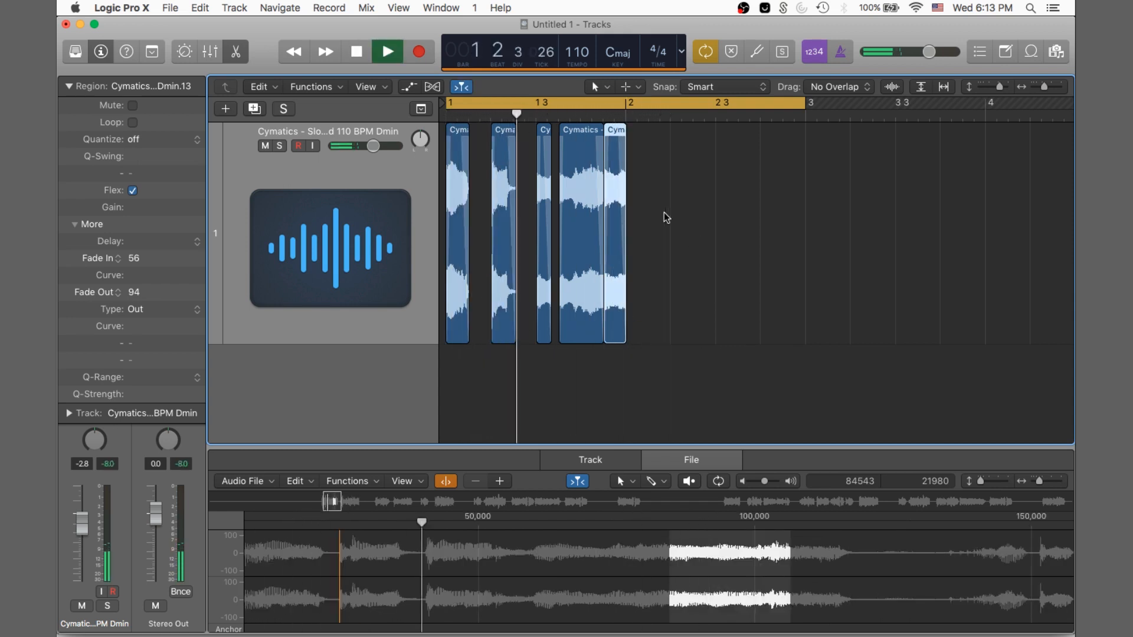
scroll(666, 217, "up", 1)
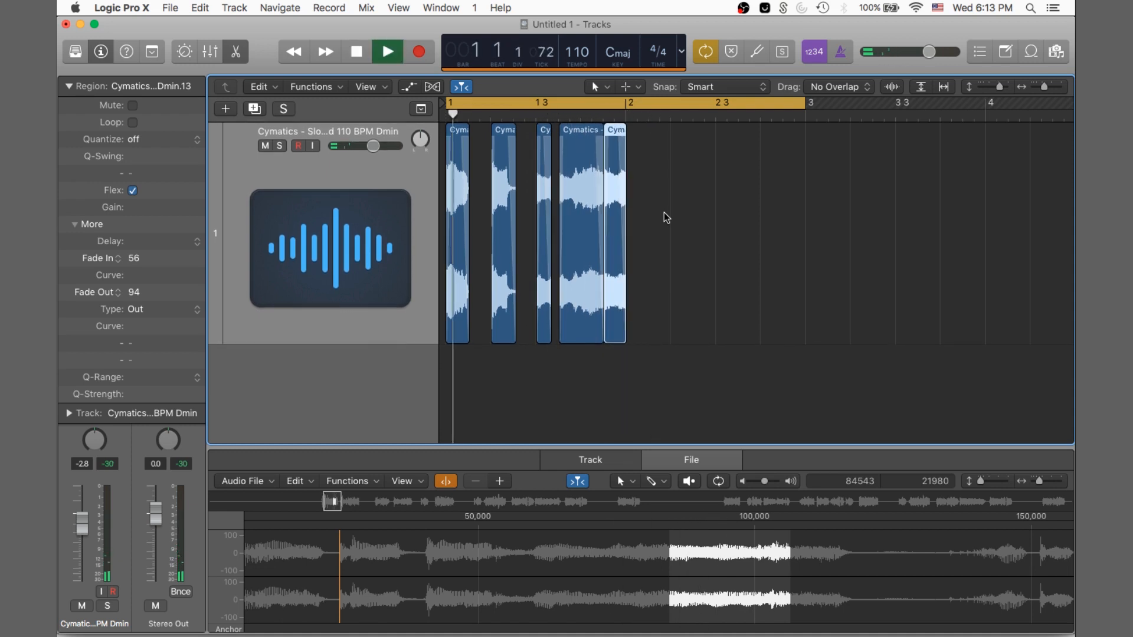
key("super+Left")
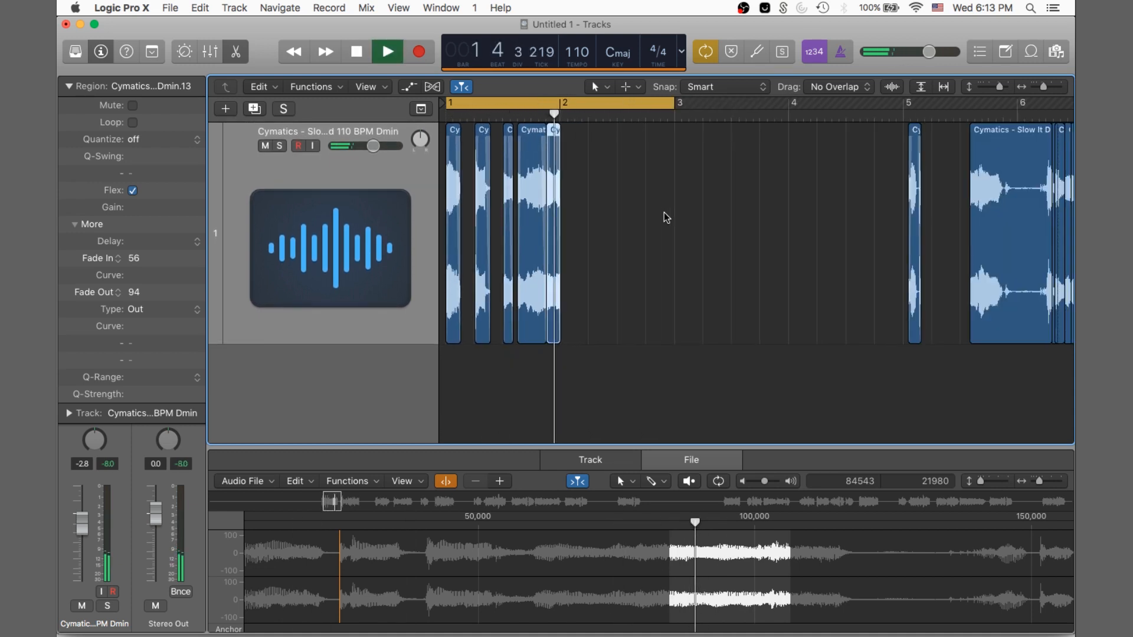
key("space")
- Collapse the region parameters and delete all visible slices up to bar 11 except the first one
key("super+Left")
key("super+Left")
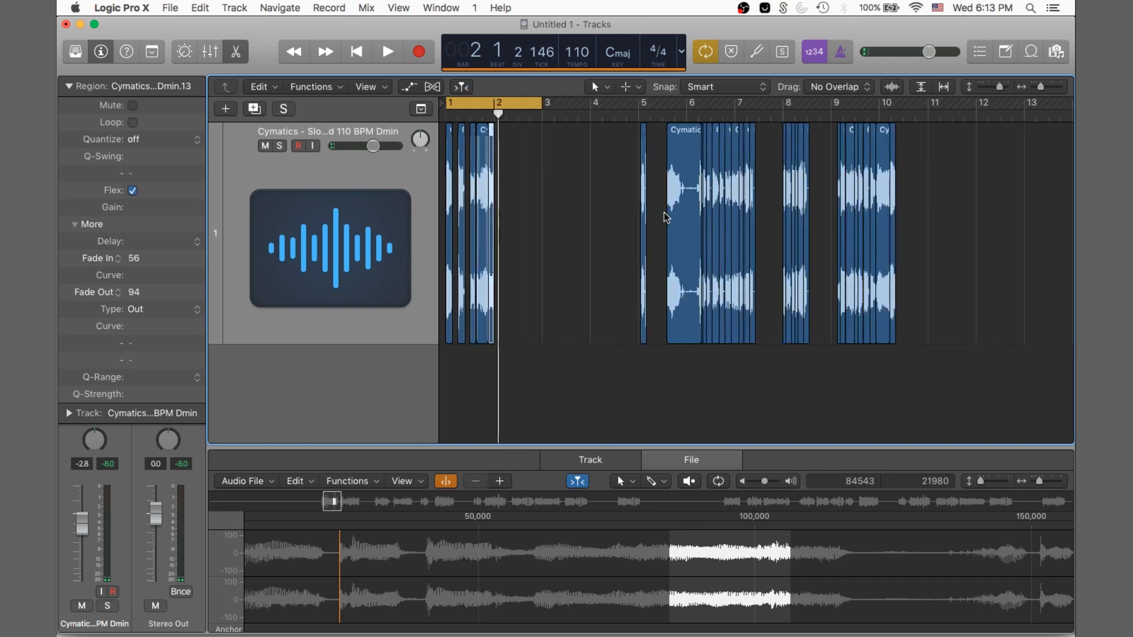
left_click_drag(904, 233, 458, 194)
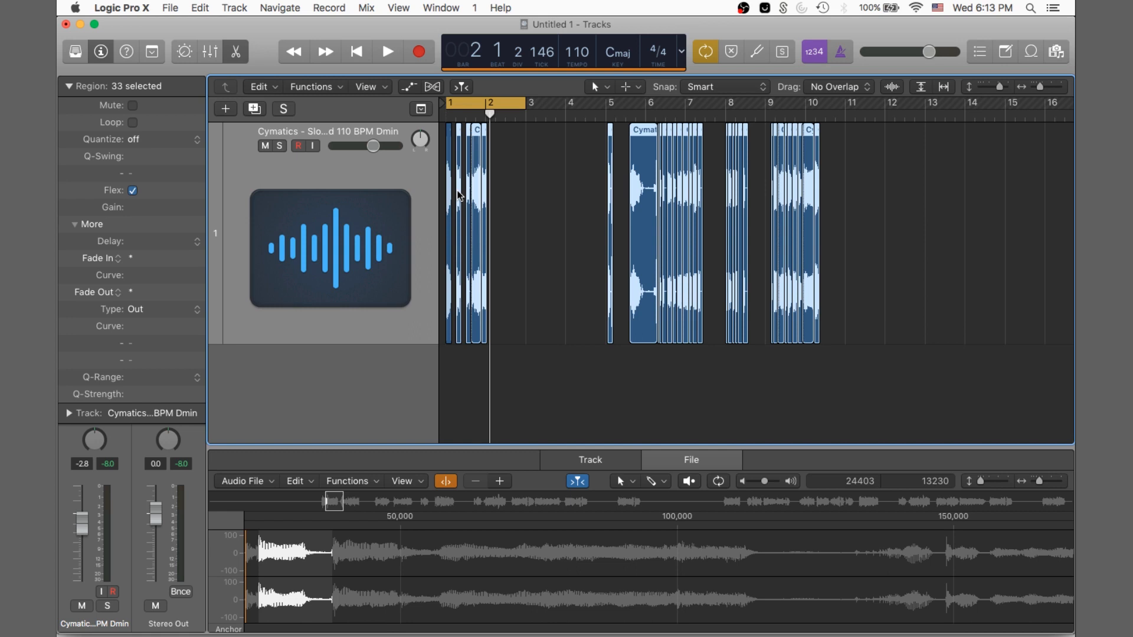
left_click(69, 86)
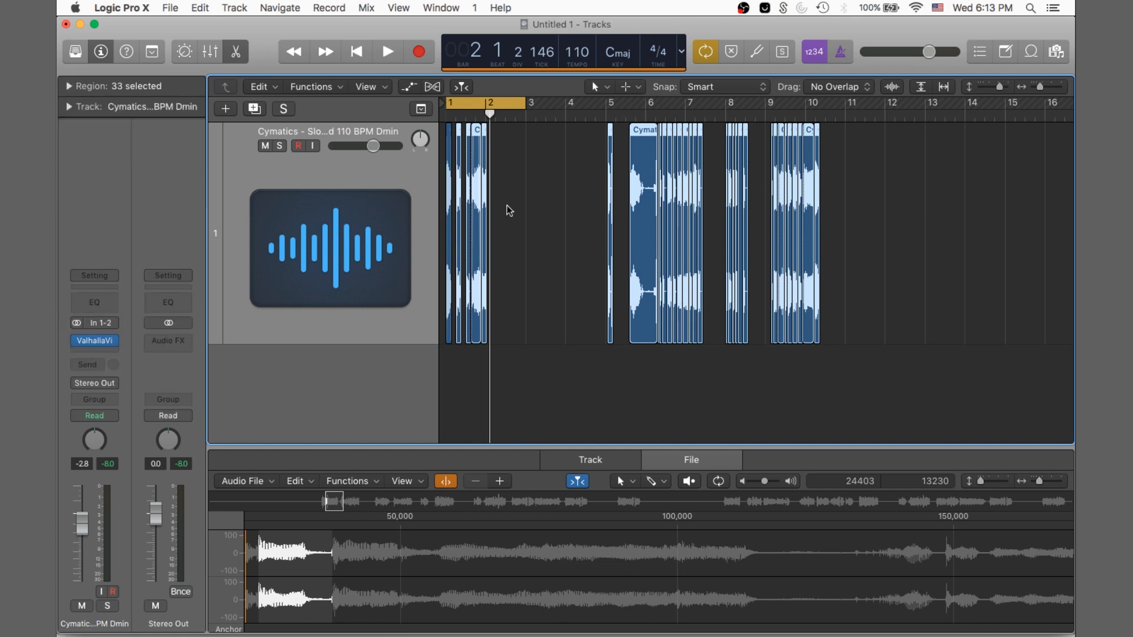
left_click_drag(970, 191, 452, 205)
left_click_drag(883, 260, 461, 199)
key("Delete")
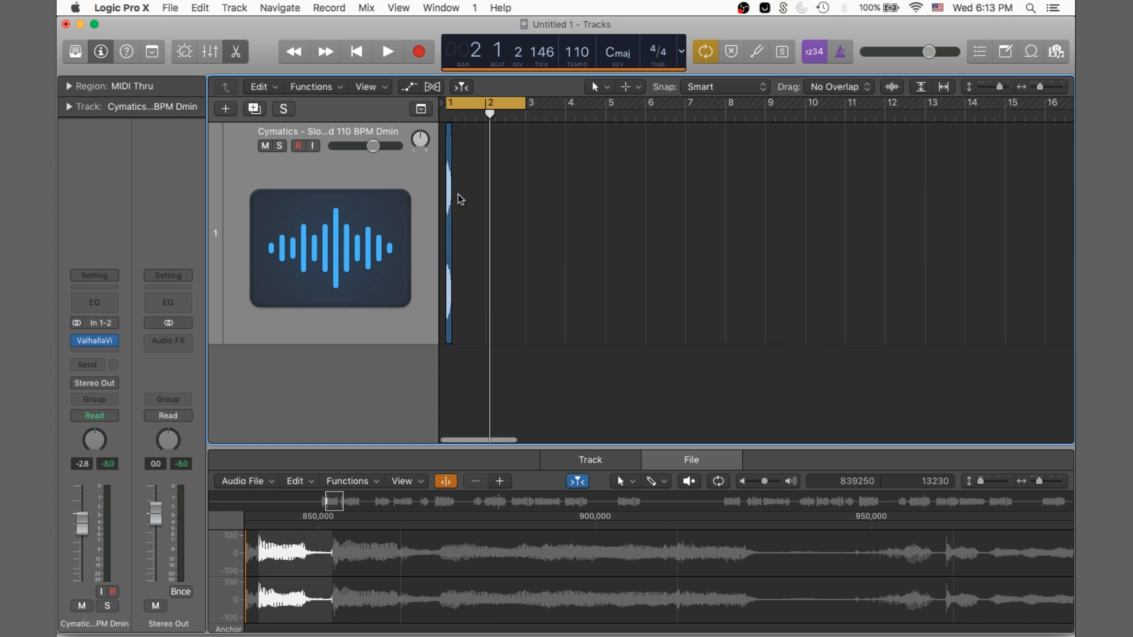
- Try extending the first slice's end to about bar 8, and delete that region
key("super+Right")
key("super+Right")
scroll(458, 194, "left", 3)
left_click(455, 187)
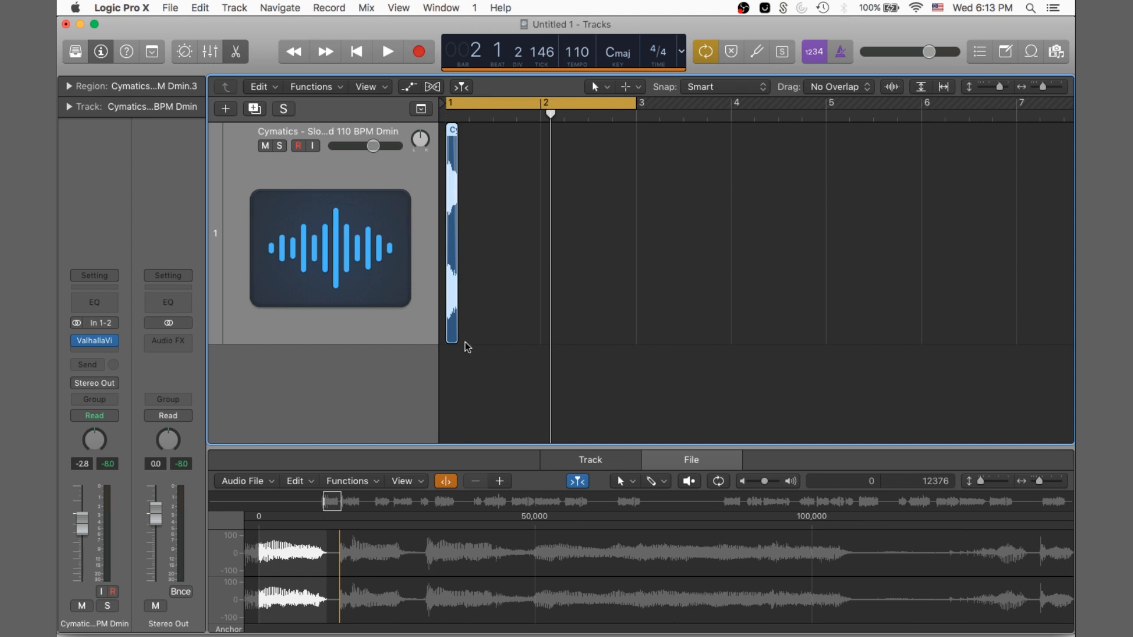
left_click_drag(454, 337, 1070, 364)
key("super+Left")
key("super+Left")
key("super+Left")
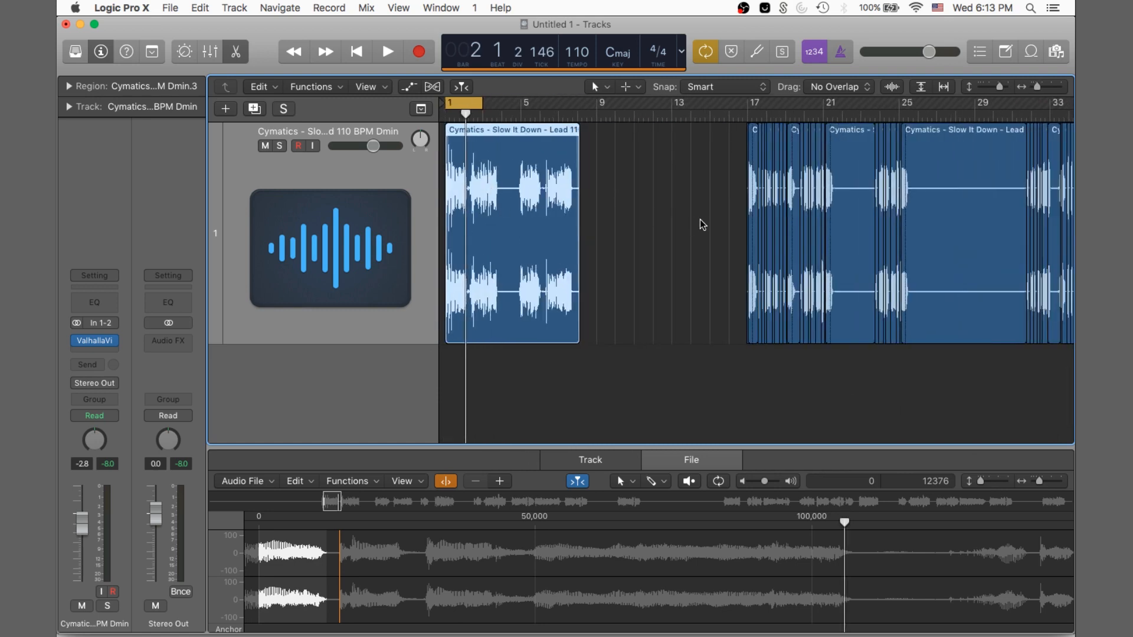
key("super+Left")
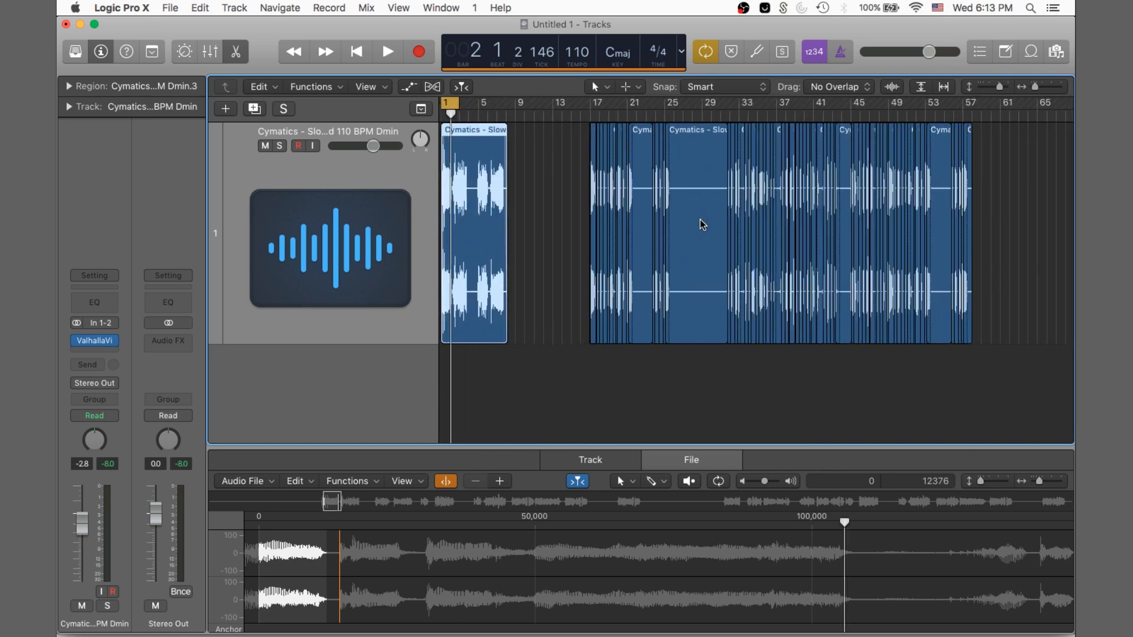
key("Delete")
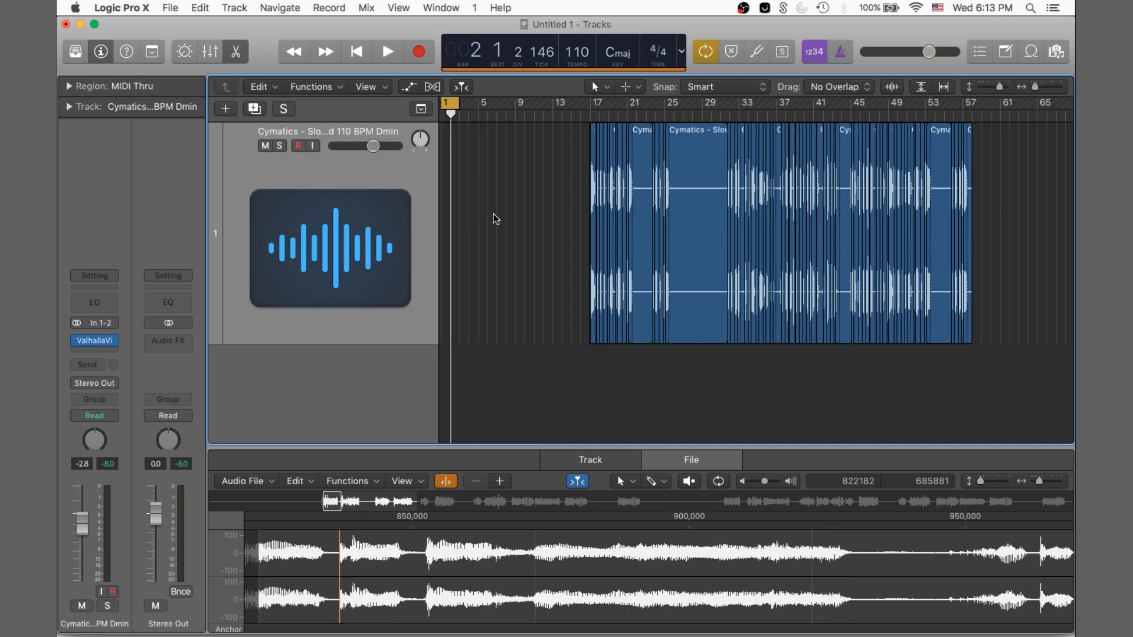
- Delete the slices from bar 17 onward, keeping only the final one near bar 59
left_click_drag(531, 200, 959, 202)
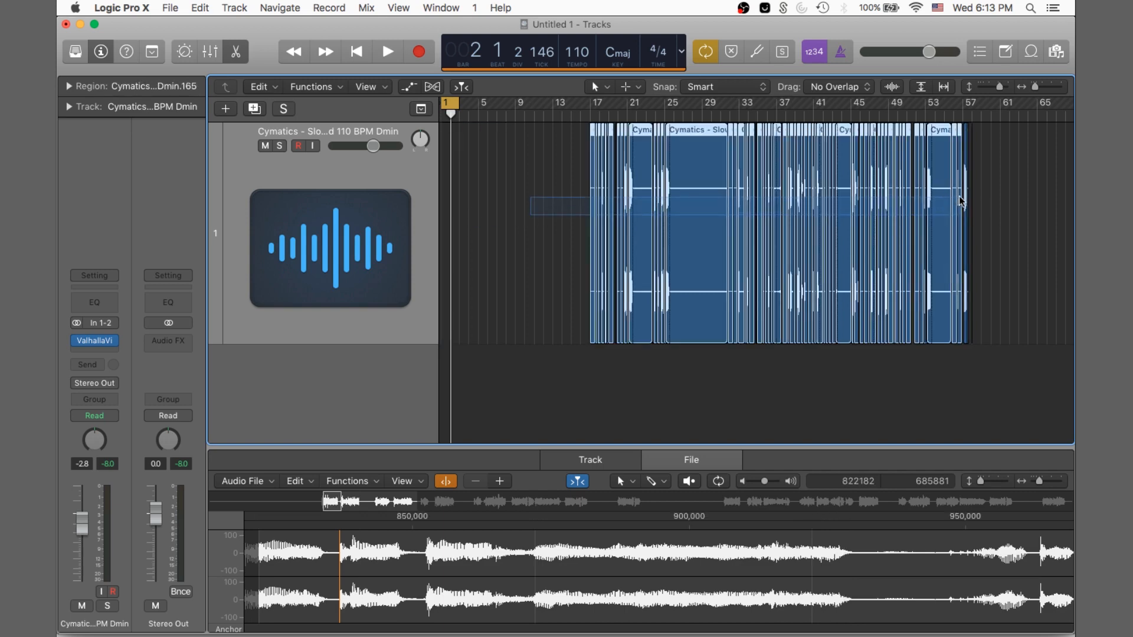
key("Delete")
key("super+Right")
key("super+Right")
scroll(959, 202, "right", 10)
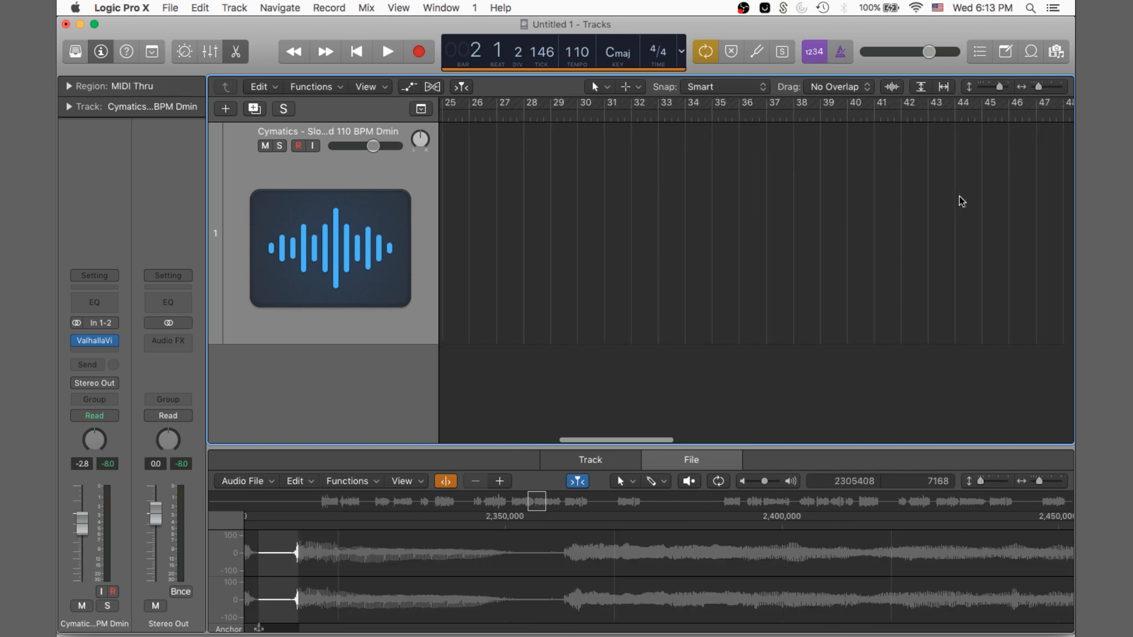
scroll(958, 196, "right", 8)
left_click_drag(837, 210, 785, 188)
left_click(846, 211)
left_click(916, 207)
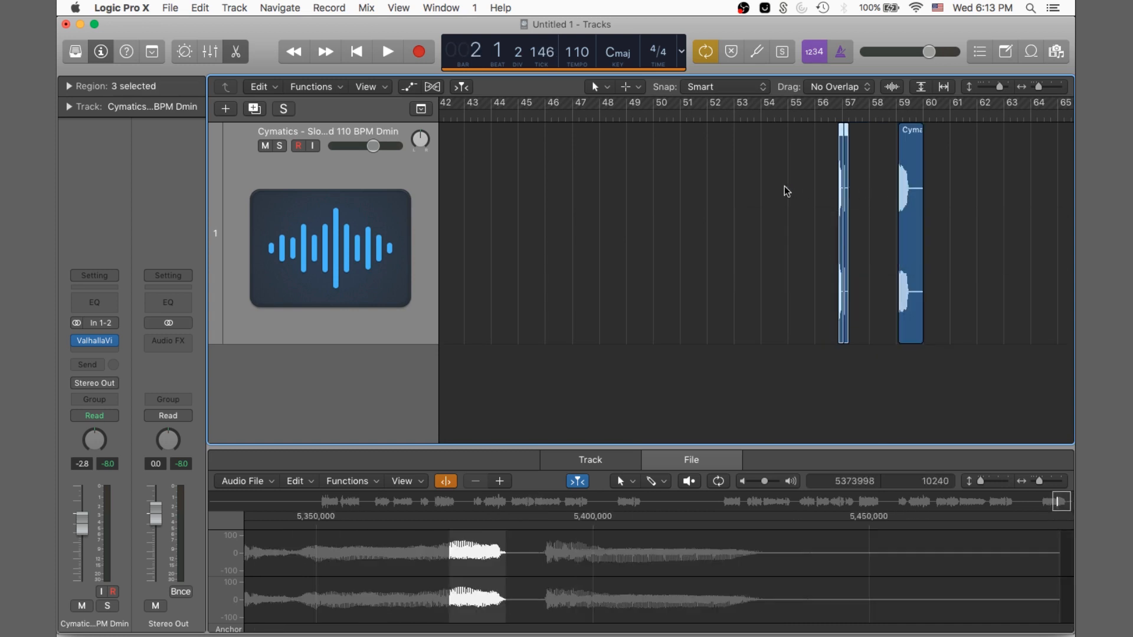
key("Delete")
- Move the remaining slice to bar 57 and extend its start back to bar 1 to restore the full vocal
left_click(904, 180)
left_click_drag(904, 178, 848, 177)
key("super+Right")
key("super+Right")
key("super+Right")
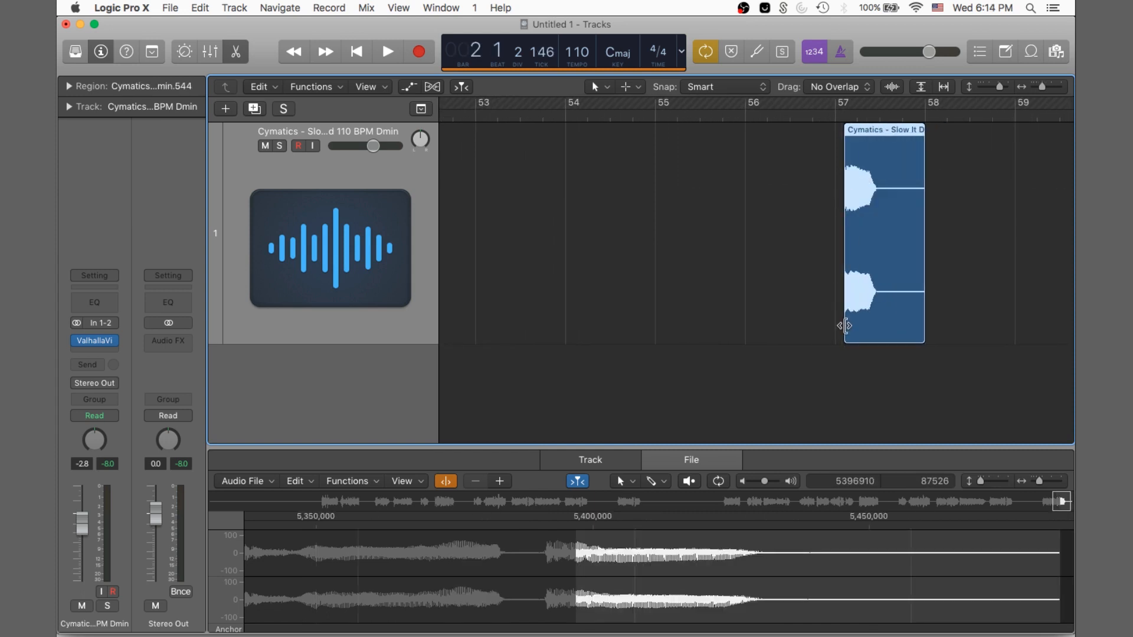
left_click_drag(844, 325, 303, 287)
key("super+Left")
key("super+Left")
key("super+Left")
key("super+Left")
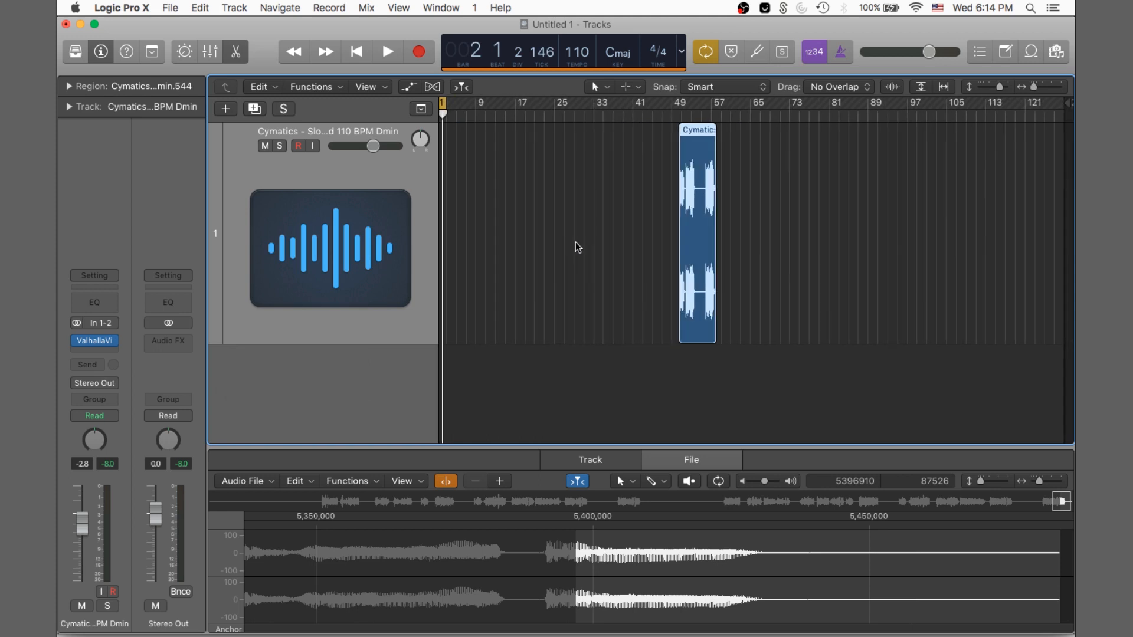
left_click_drag(680, 330, 378, 304)
- Play the restored vocal region briefly and hide the audio editor
key("space")
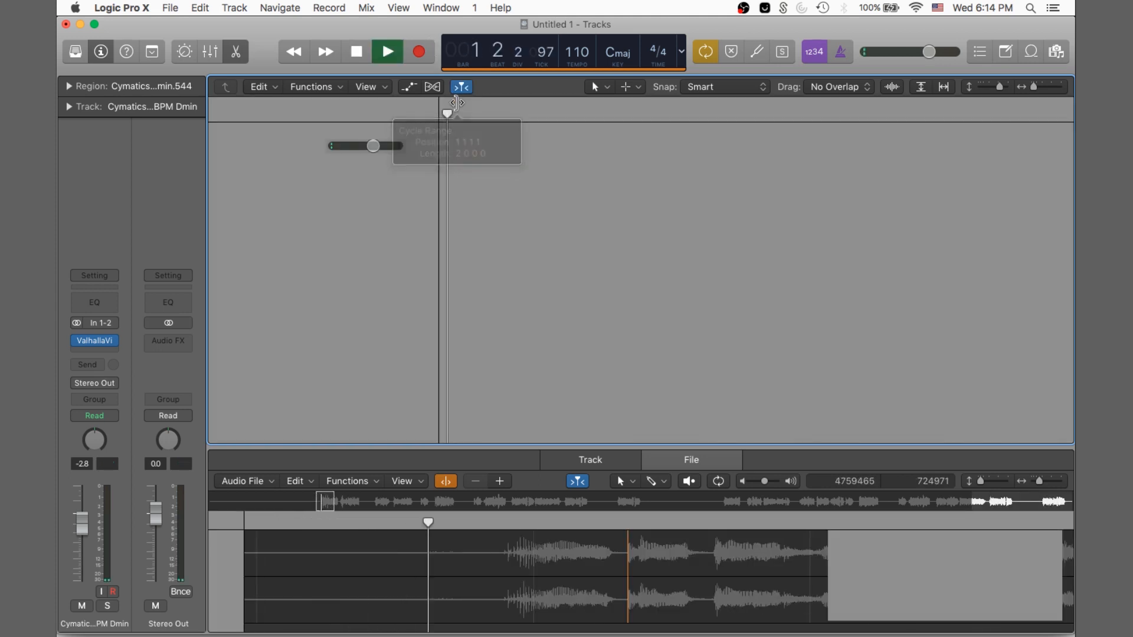
left_click(231, 55)
left_click(230, 54)
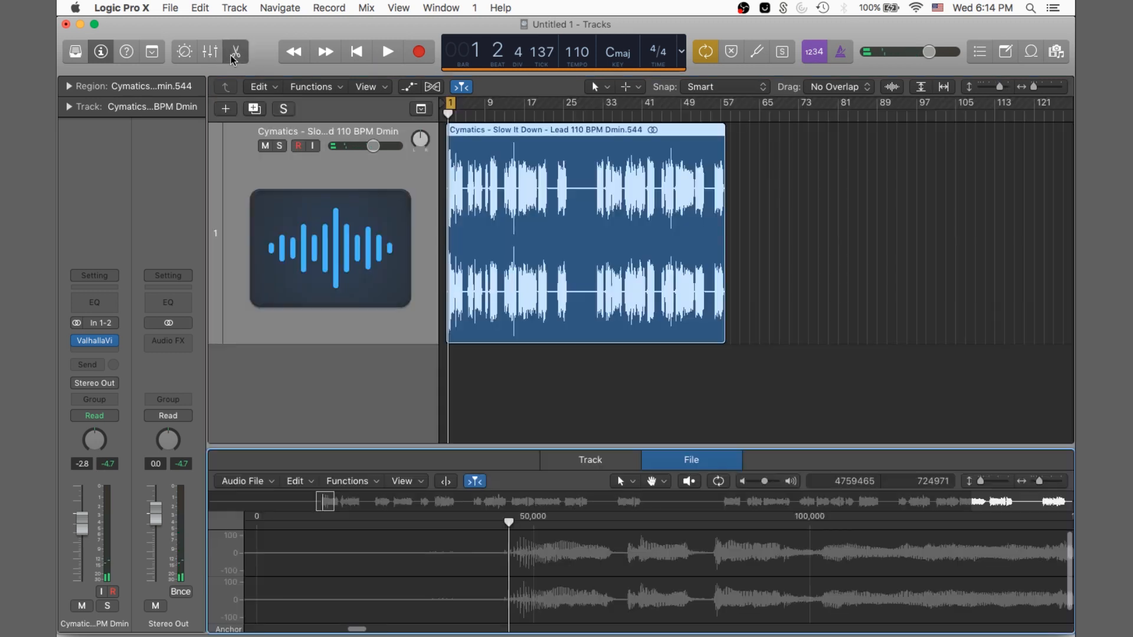
left_click(230, 55)
left_click(231, 55)
left_click(231, 55)
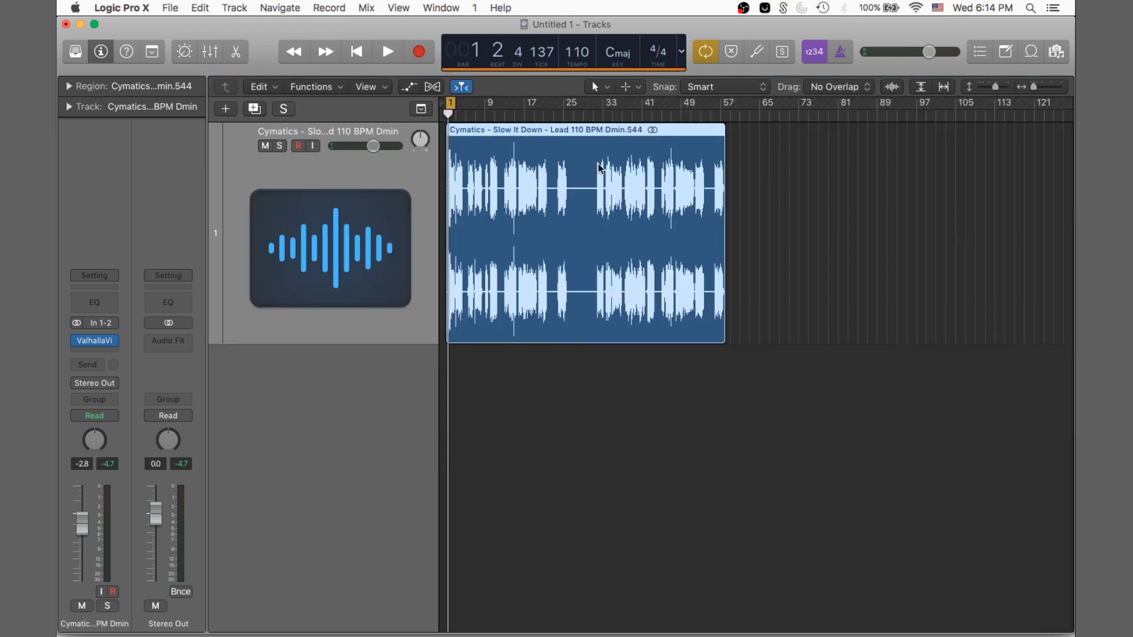
- Set the cycle range to bars 33 through 41 and audition the vocal there
key("super+Right")
key("super+Right")
key("super+Right")
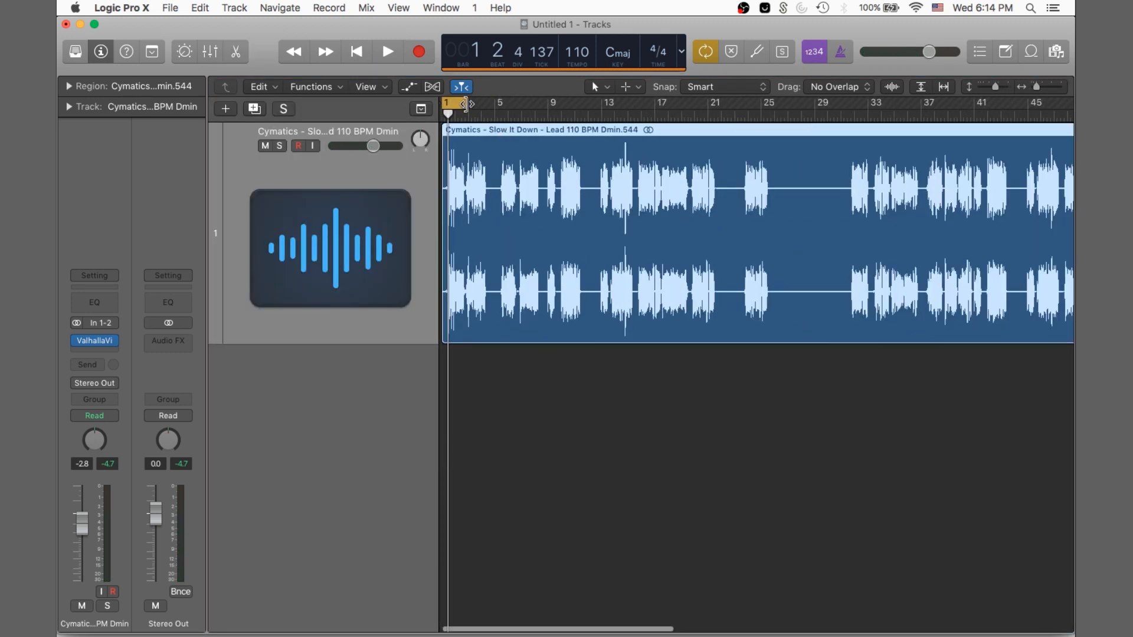
left_click_drag(467, 105, 974, 125)
left_click(812, 99)
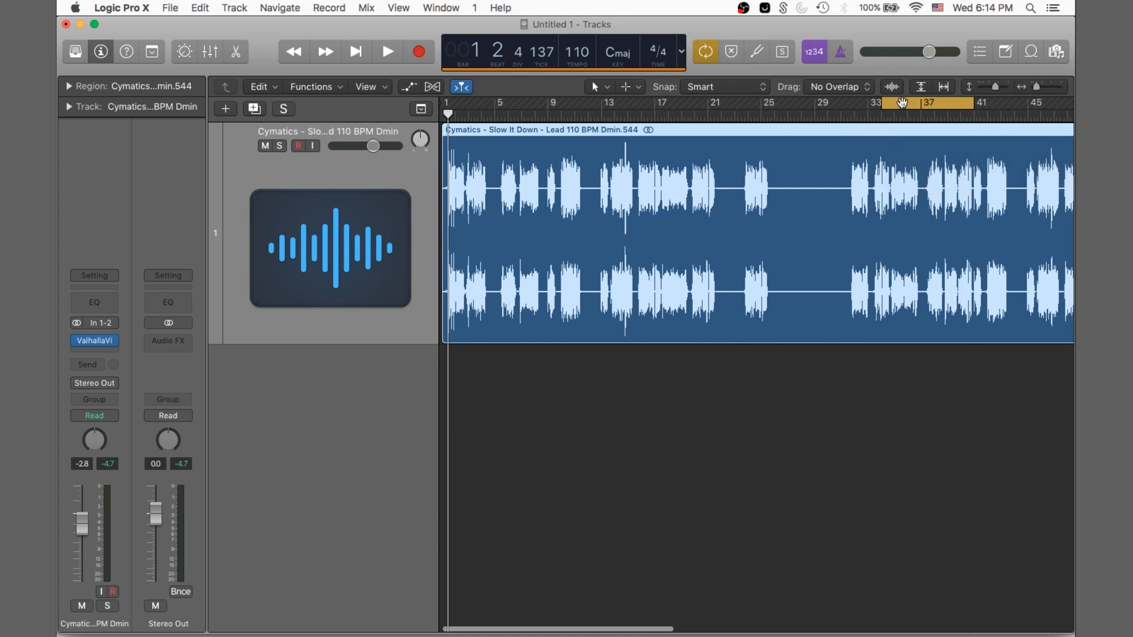
left_click_drag(884, 105, 868, 105)
key("space")
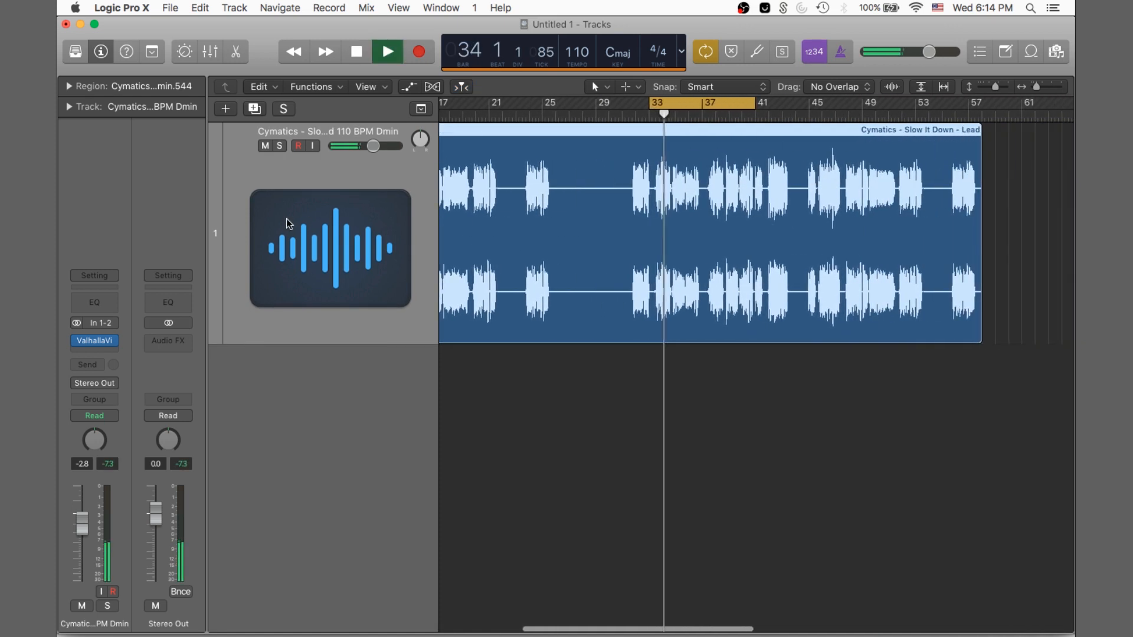
key("space")
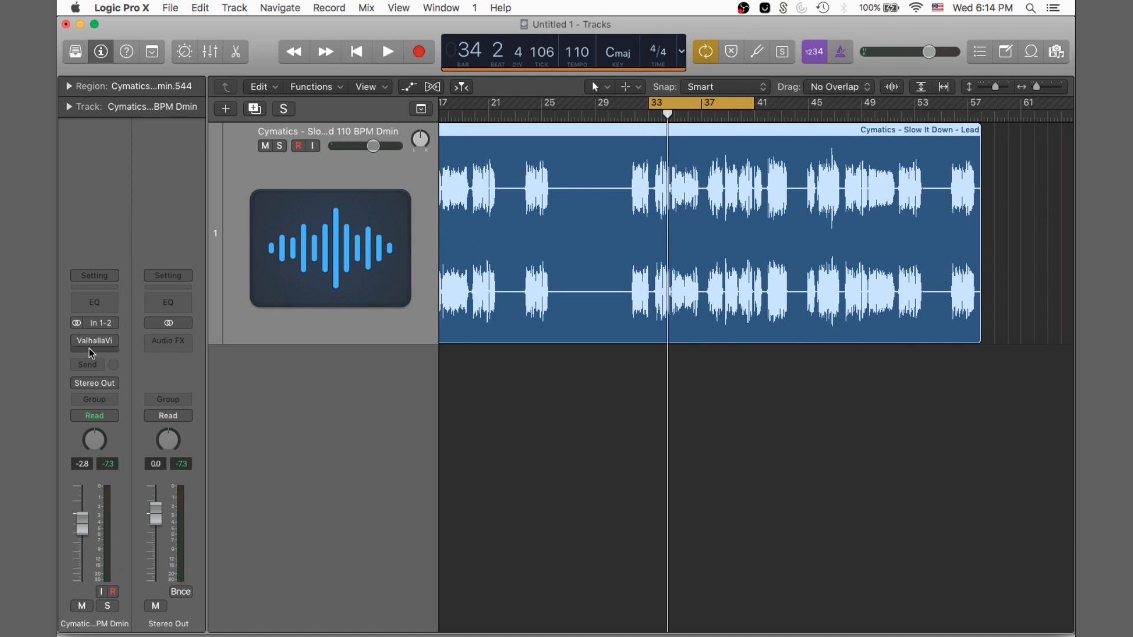
- Bypass the Valhalla reverb and insert the Xfer Records LFOTool in stereo on the vocal track
left_click(90, 347)
mouse_move(152, 625)
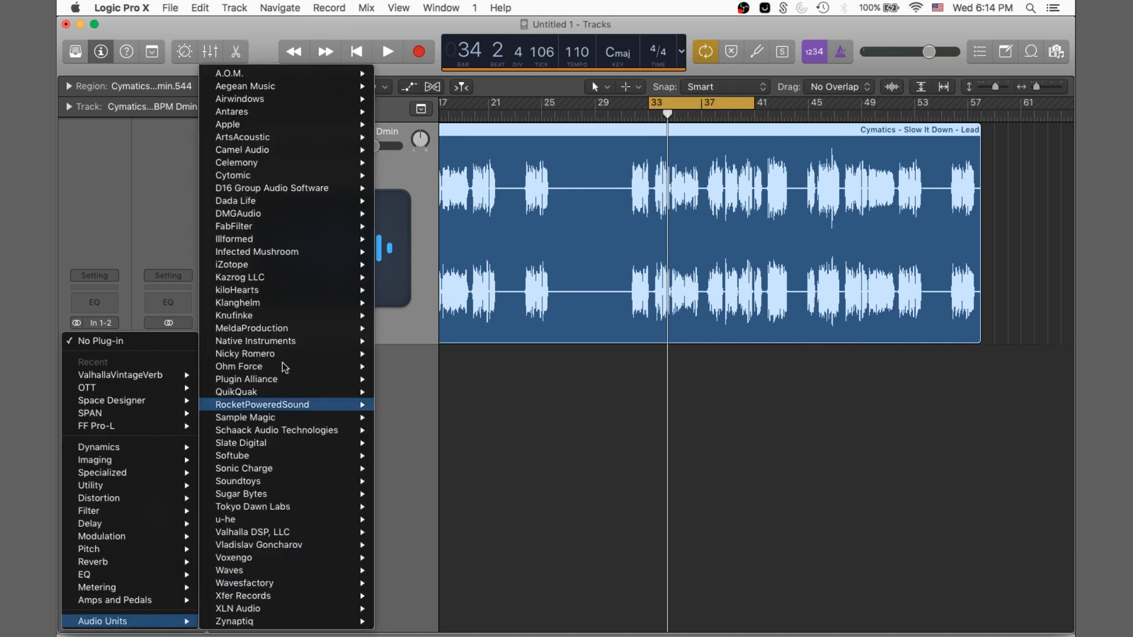
mouse_move(298, 597)
mouse_move(442, 597)
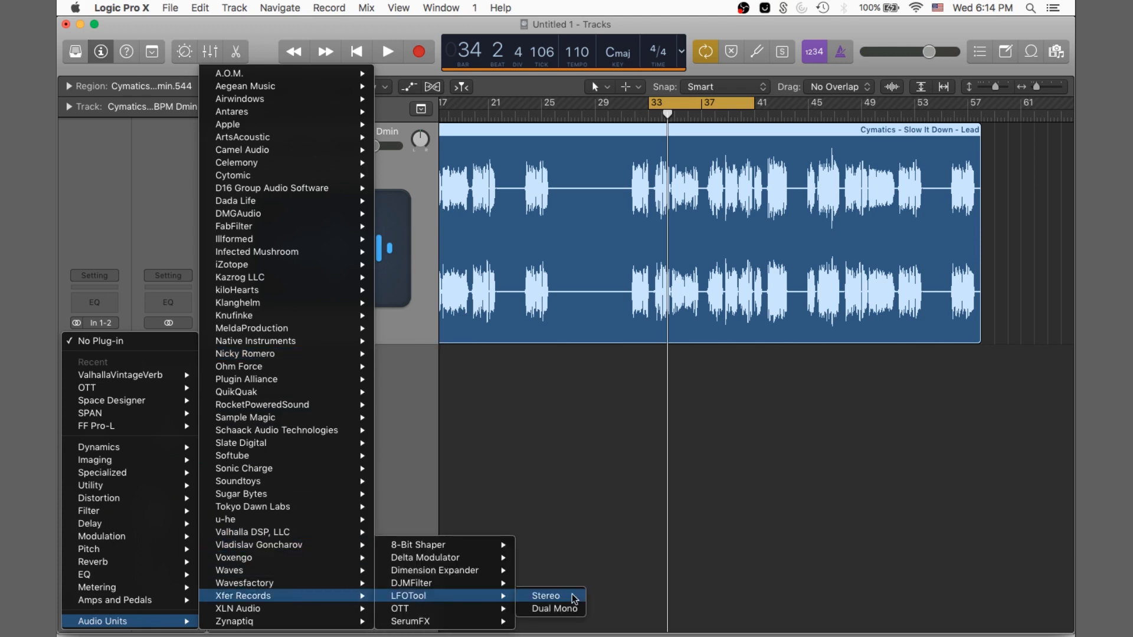
left_click(573, 597)
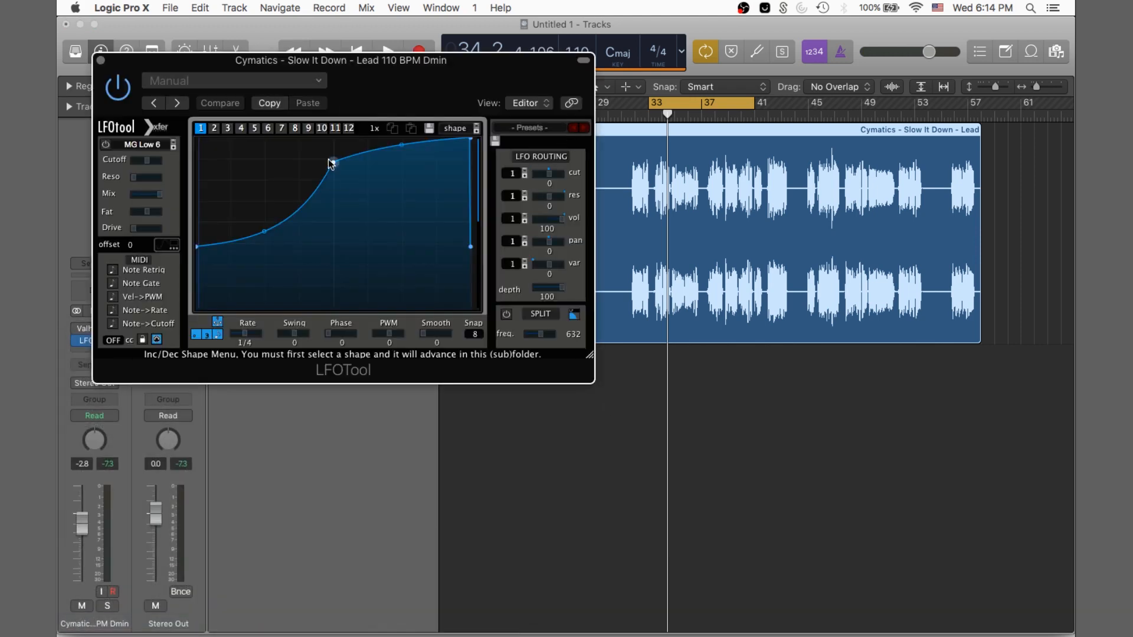
- Shape LFO 1 as a curve falling from full level to zero, and move the LFOTool window clear of the cycle range
left_click_drag(189, 122, 193, 124)
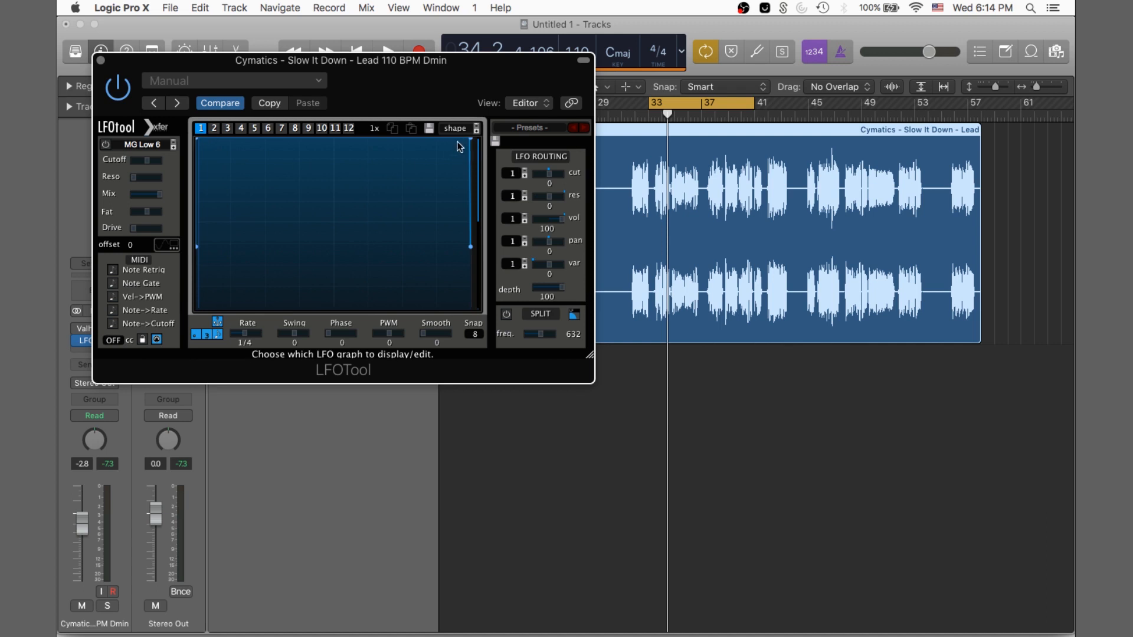
left_click_drag(445, 332, 471, 319)
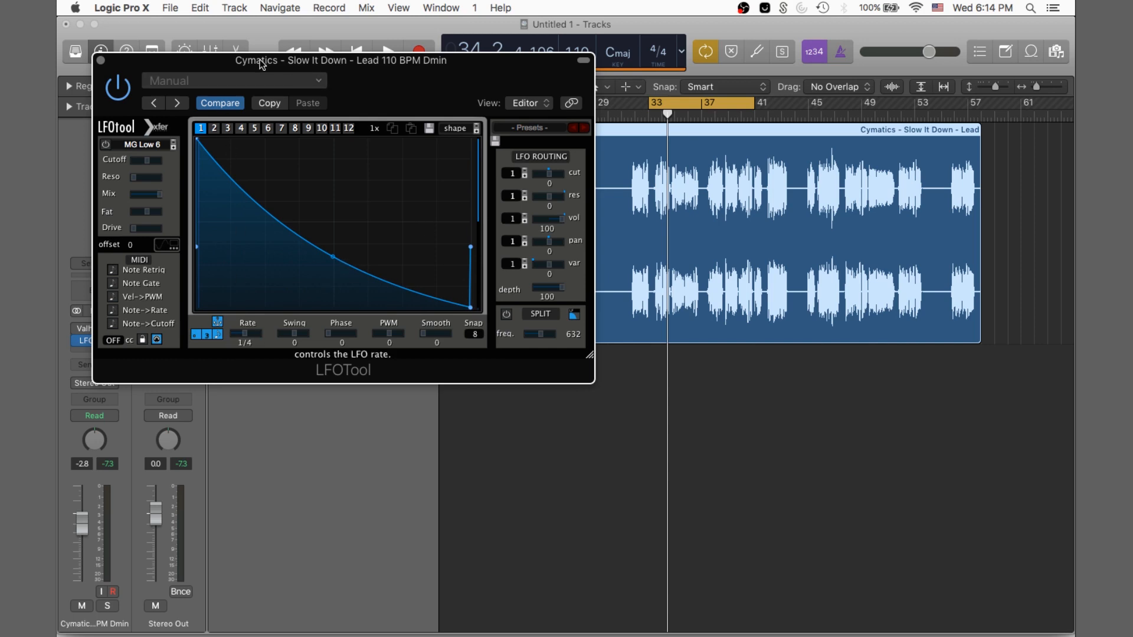
left_click_drag(261, 65, 753, 306)
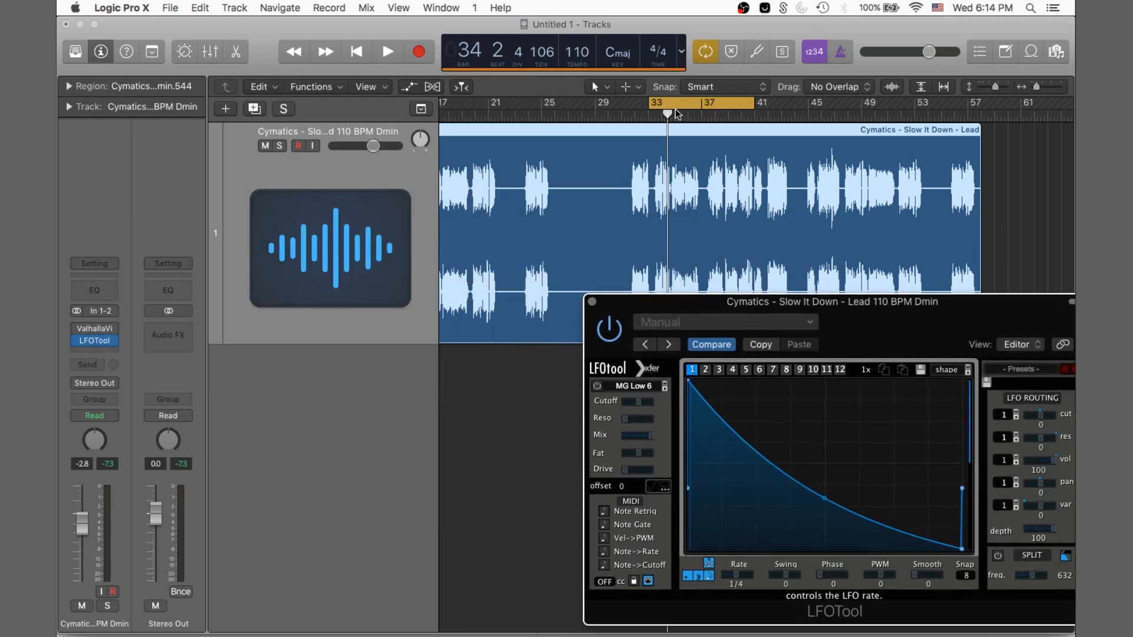
scroll(673, 110, "up", 5)
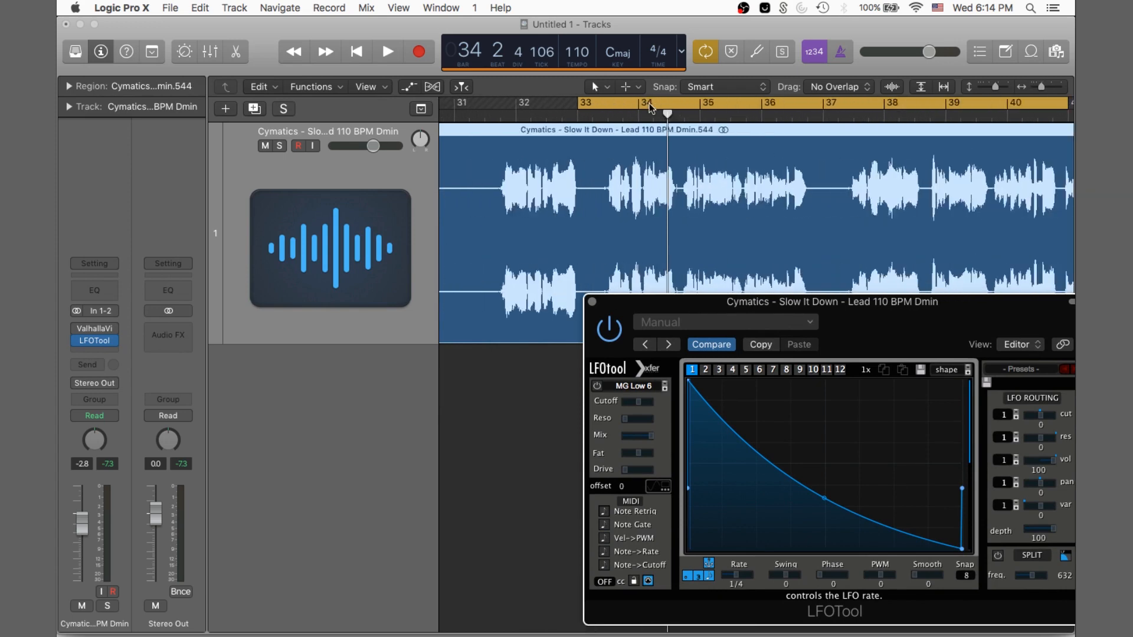
- Reposition the LFOTool window over the middle of the arrangement, audition the vocal briefly, and bend LFO 1 into a steeply falling curve
left_click(649, 104)
left_click(649, 103)
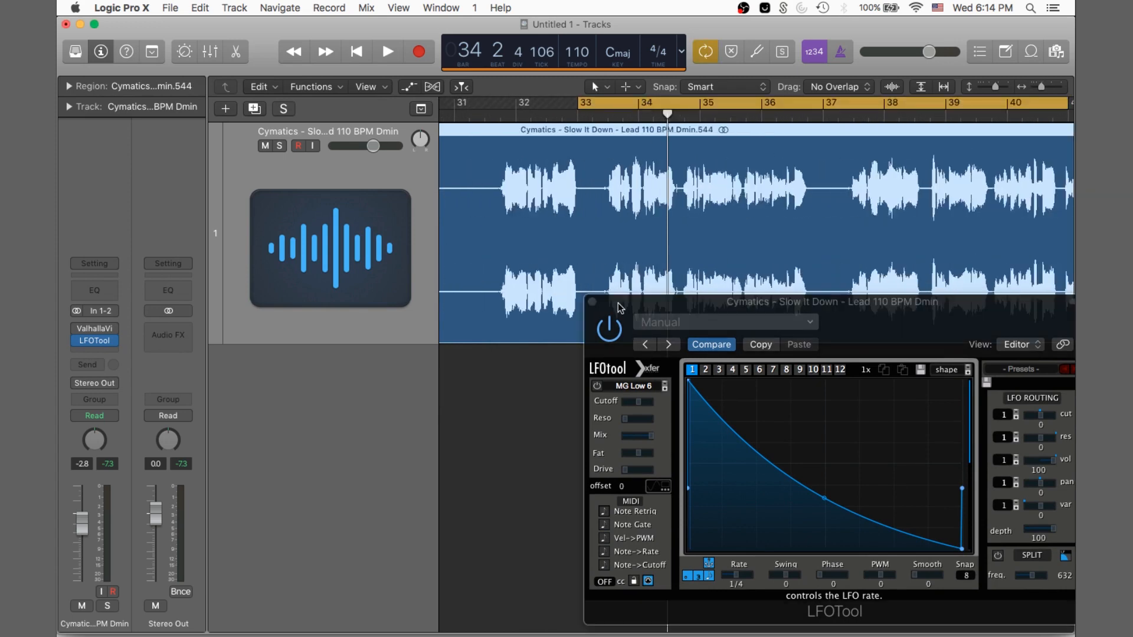
left_click_drag(619, 307, 396, 273)
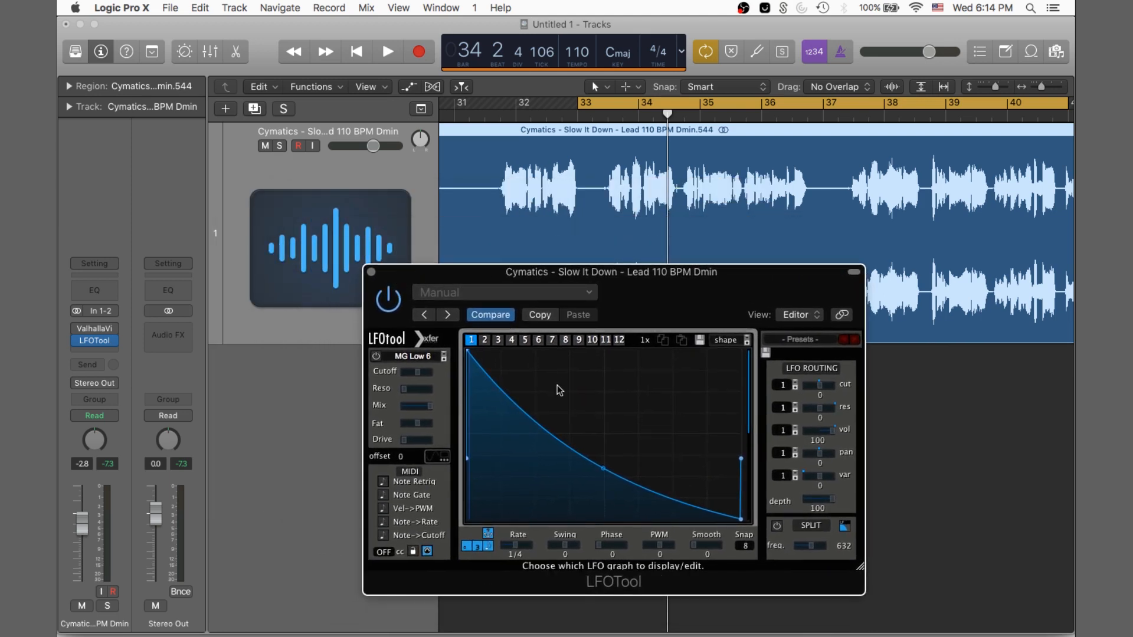
key("space")
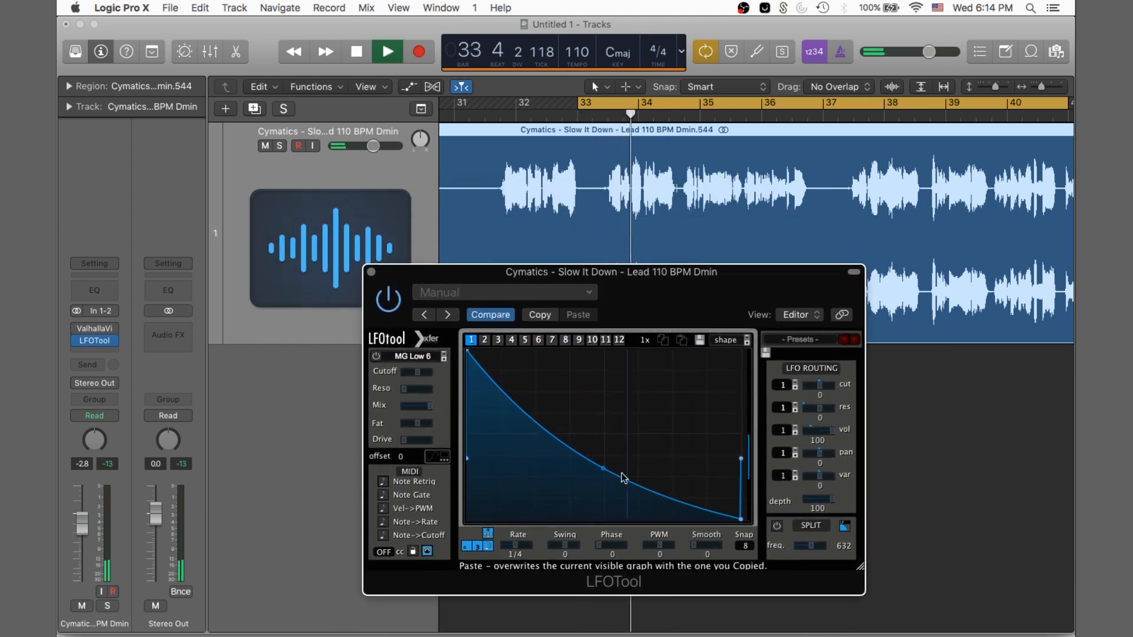
key("space")
left_click_drag(602, 468, 602, 518)
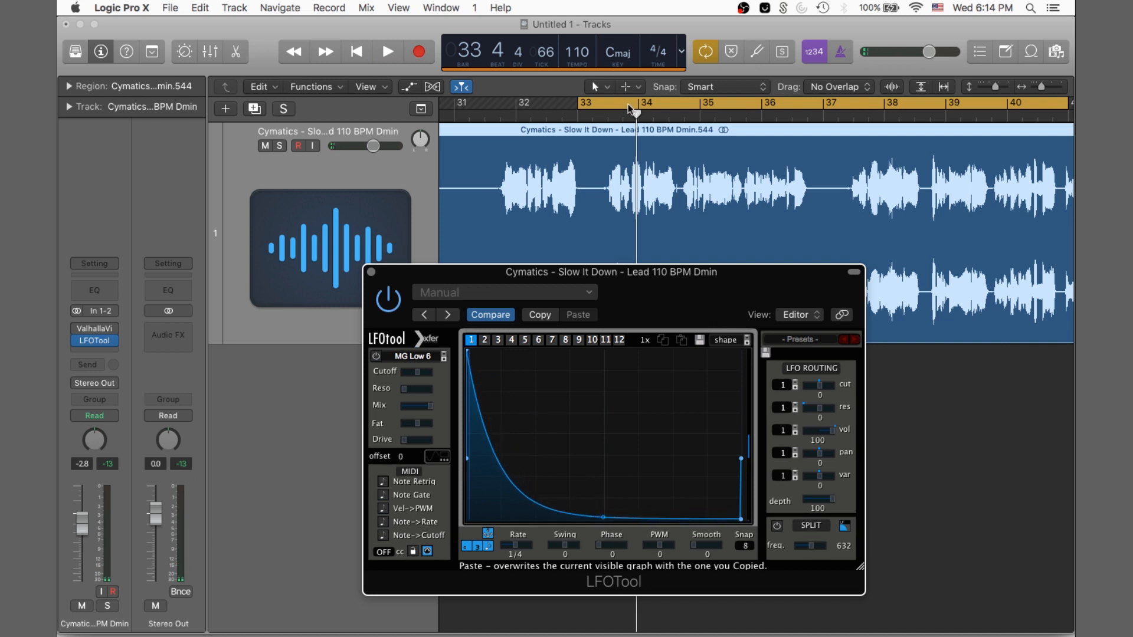
- Split the vocal region at 33 3 1 1, delete the earlier part, and move the rest to bar 33 with a cycle over bars 33 to 37
left_click(628, 104)
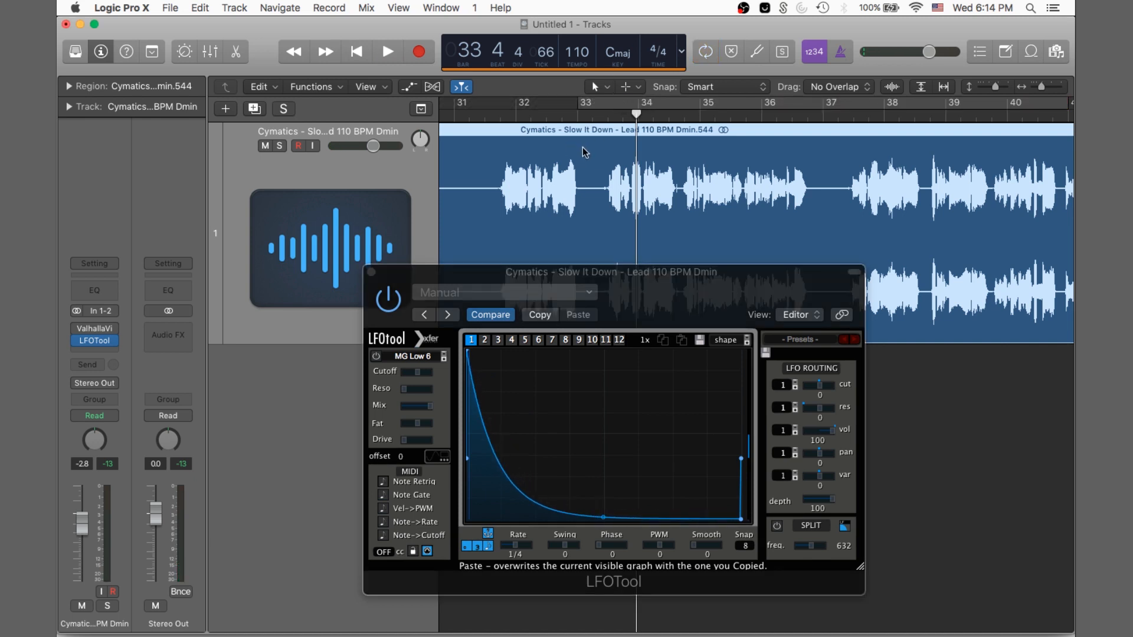
left_click(627, 86)
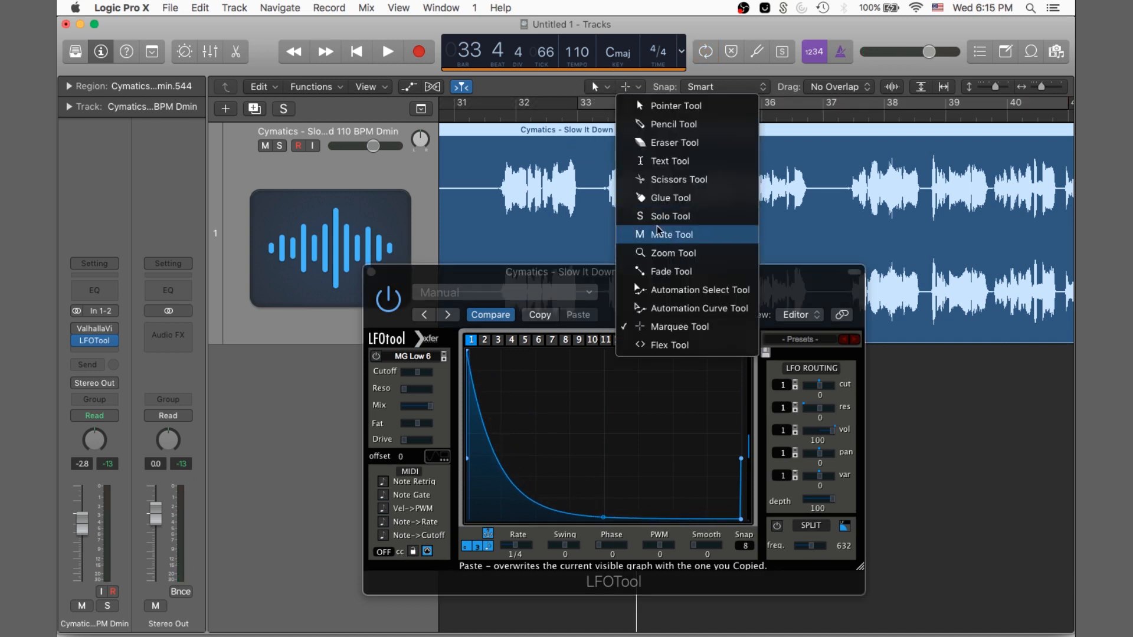
left_click(667, 181)
left_click(609, 214, "super")
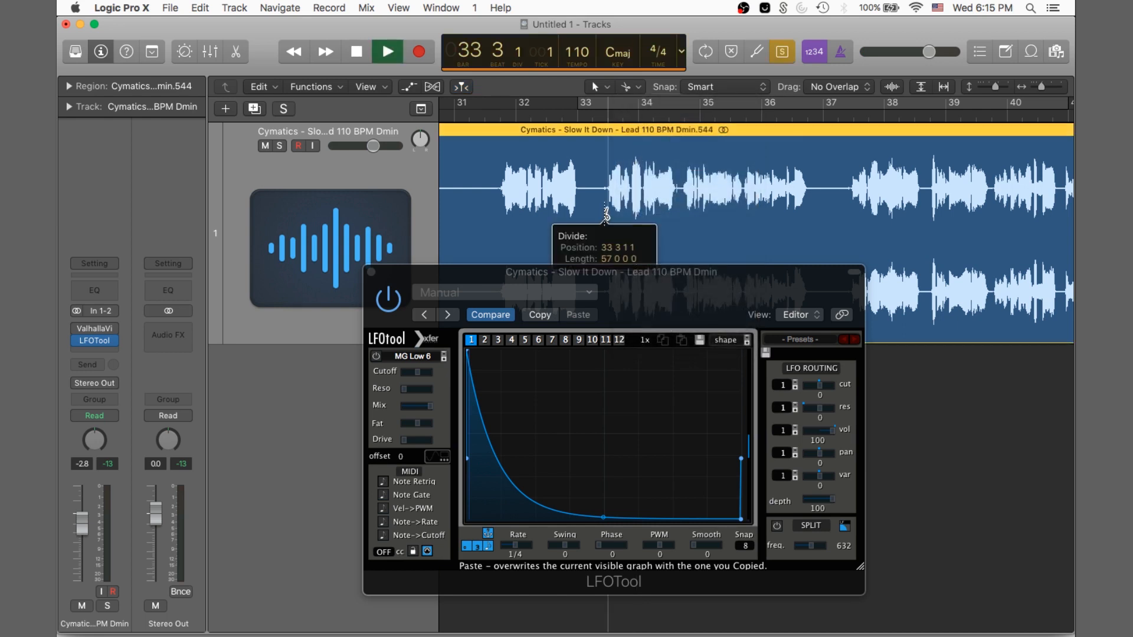
left_click(576, 135)
key("Delete")
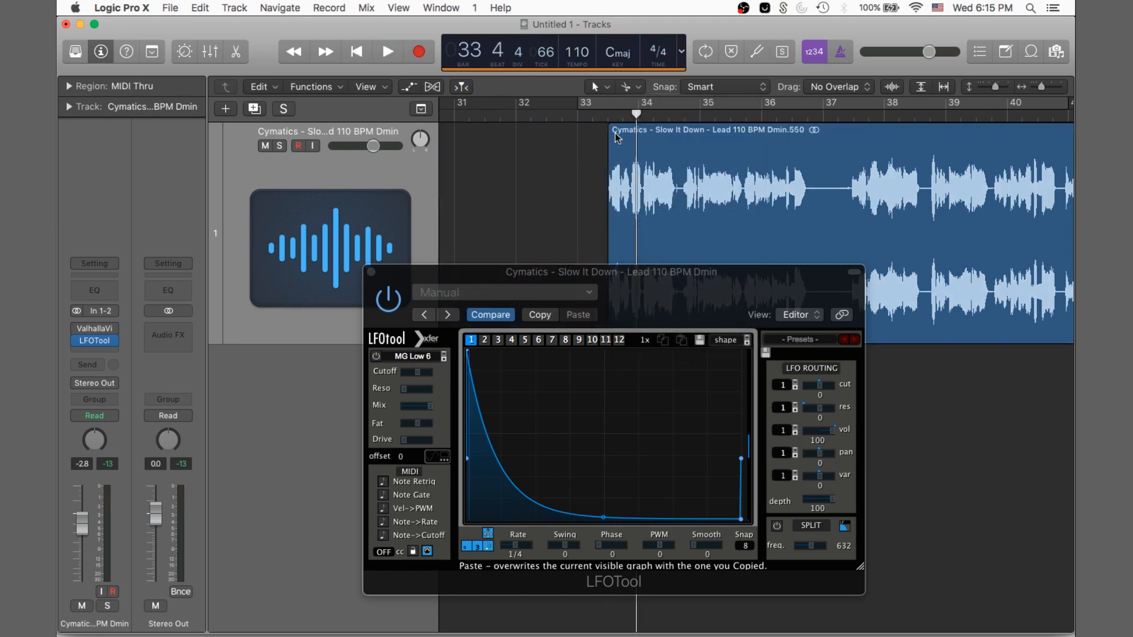
left_click_drag(615, 133, 830, 112)
- While the vocal plays, make the LFO 1 curve slightly less steep and raise Smooth to 21
key("space")
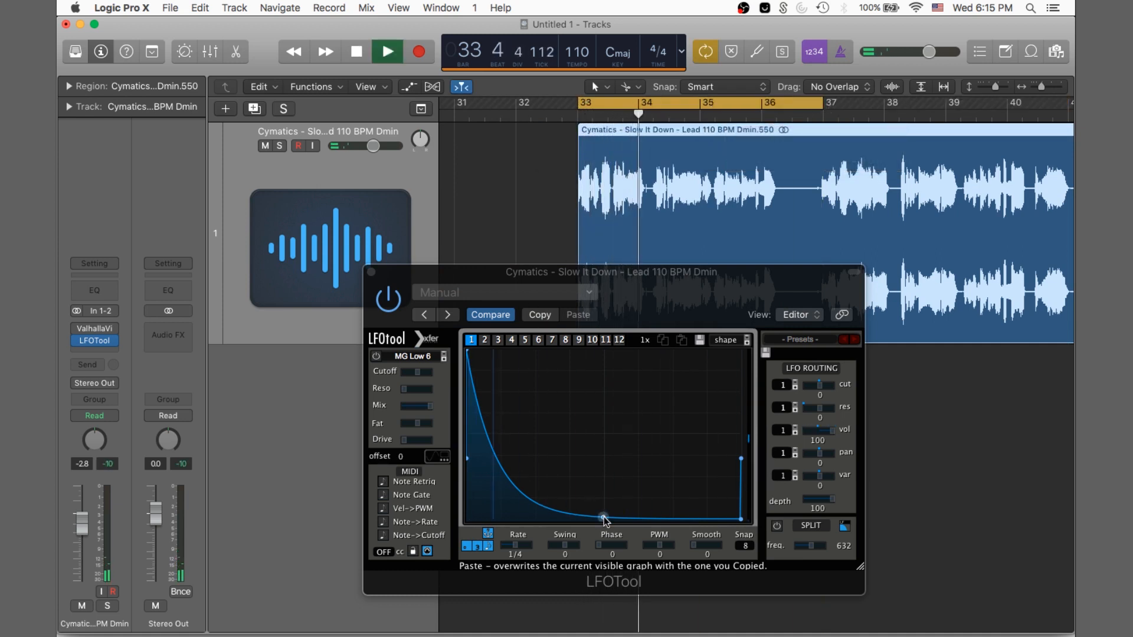
left_click_drag(602, 518, 611, 504)
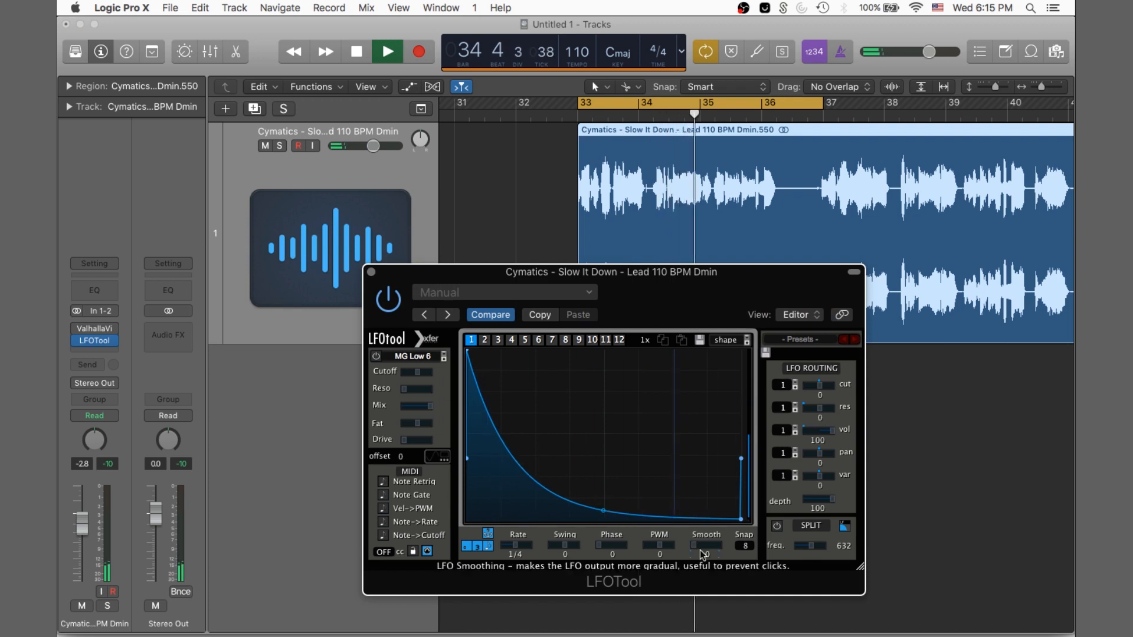
left_click_drag(696, 546, 723, 550)
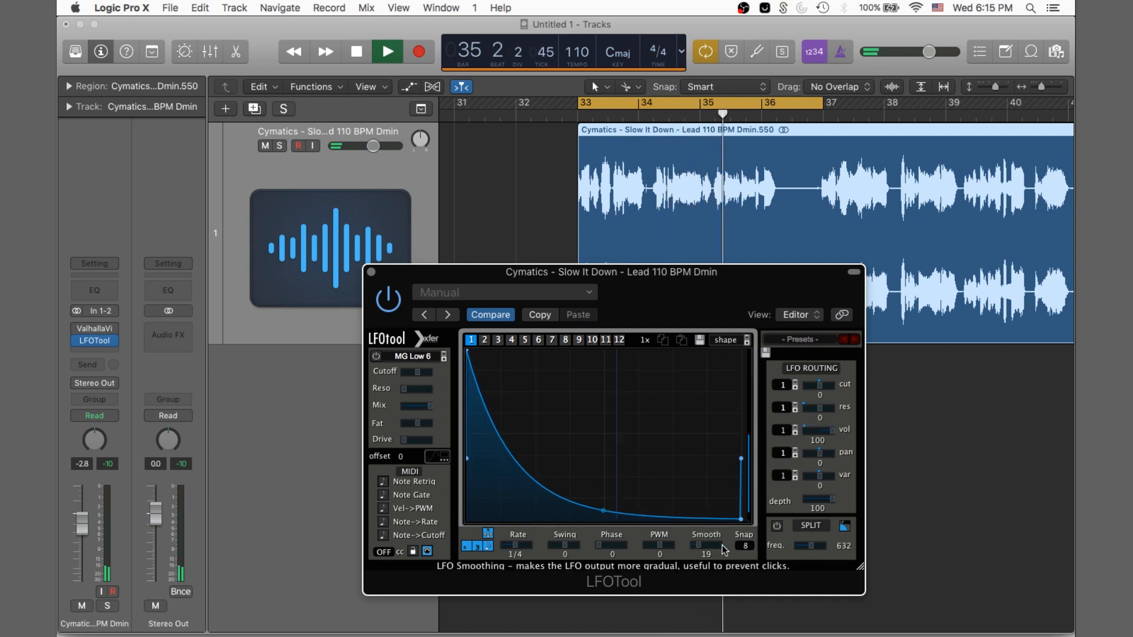
- Add a point to the LFO 1 curve and place it at zero level halfway through the cycle
double_click(649, 517)
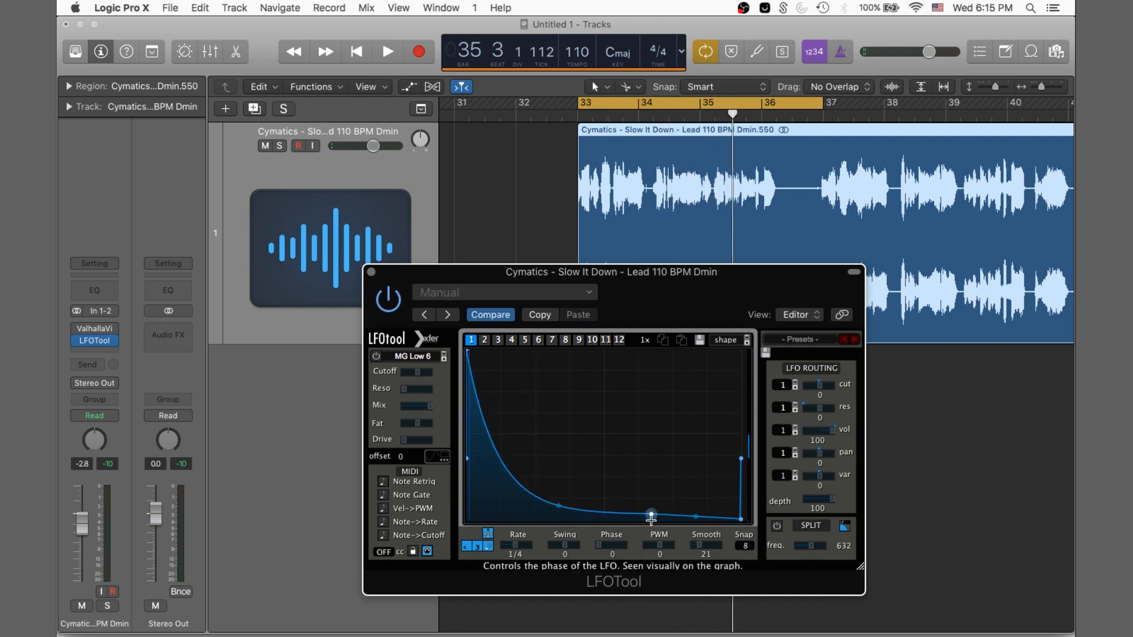
left_click_drag(651, 517, 651, 520)
left_click_drag(558, 511, 561, 470)
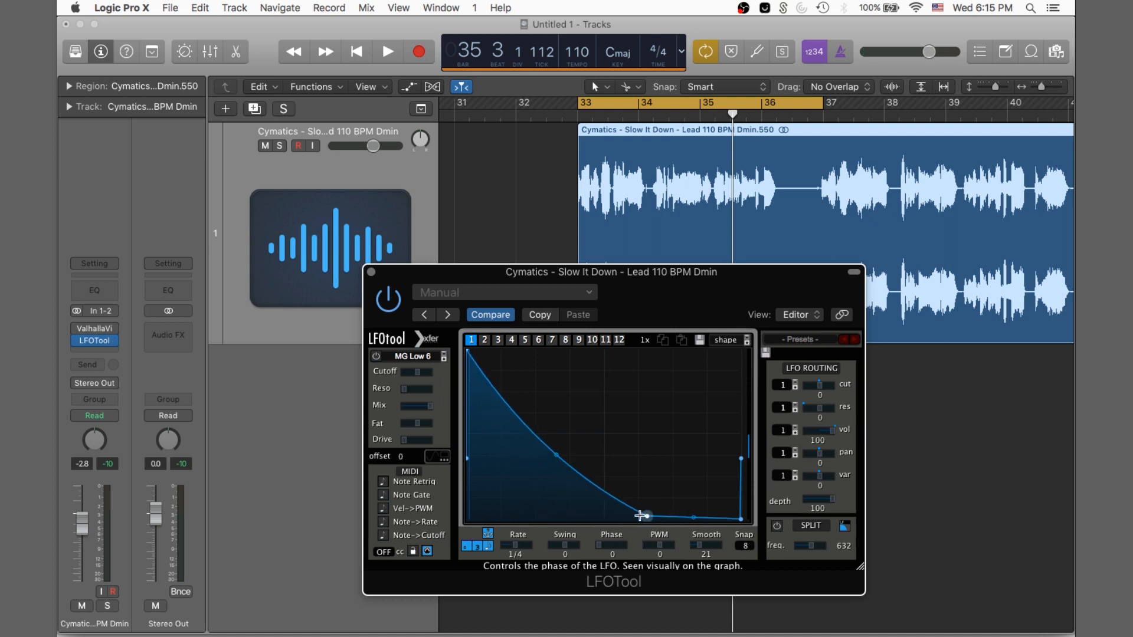
left_click_drag(641, 516, 601, 533)
- Play the vocal and bend the falling half of LFO 1 outward so the level holds longer before dropping
key("space")
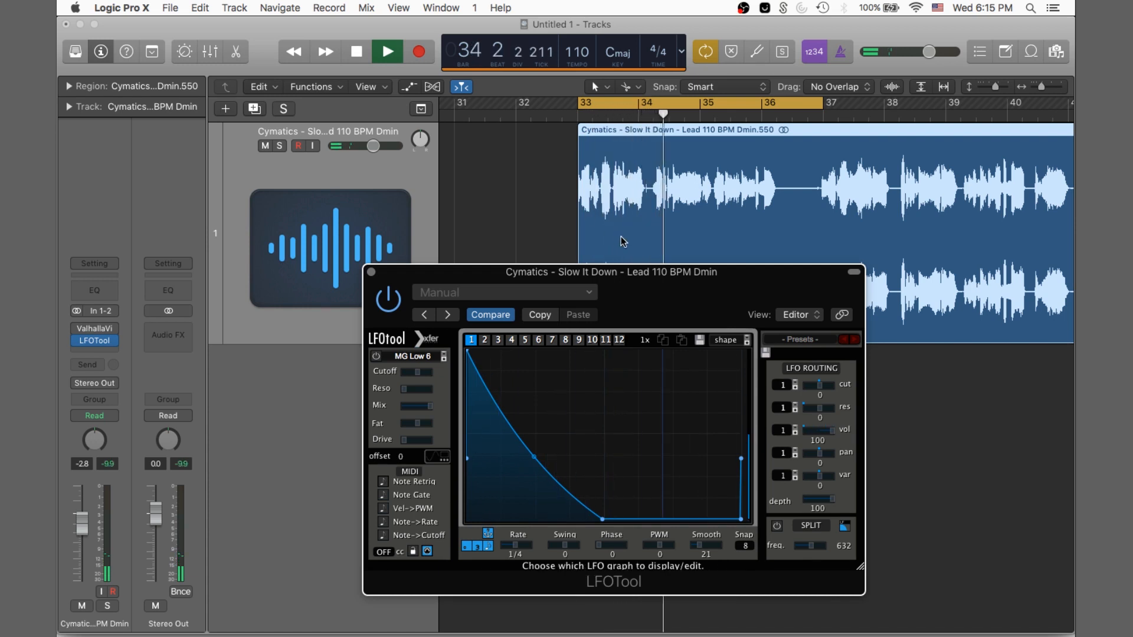
key("super+Left")
key("super+Left")
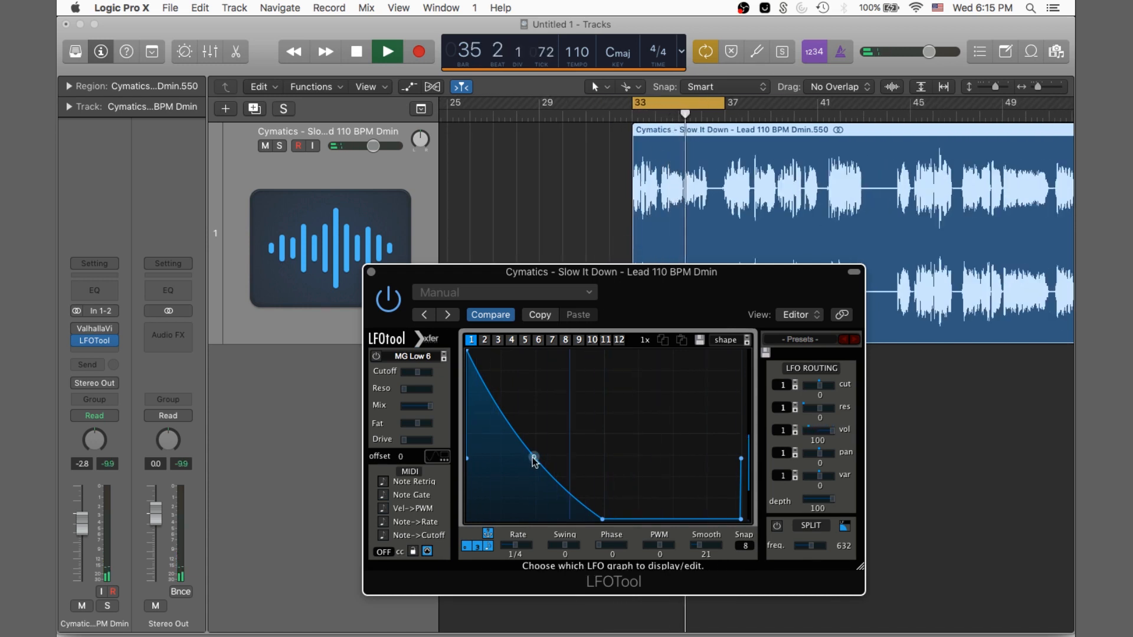
left_click_drag(534, 457, 536, 426)
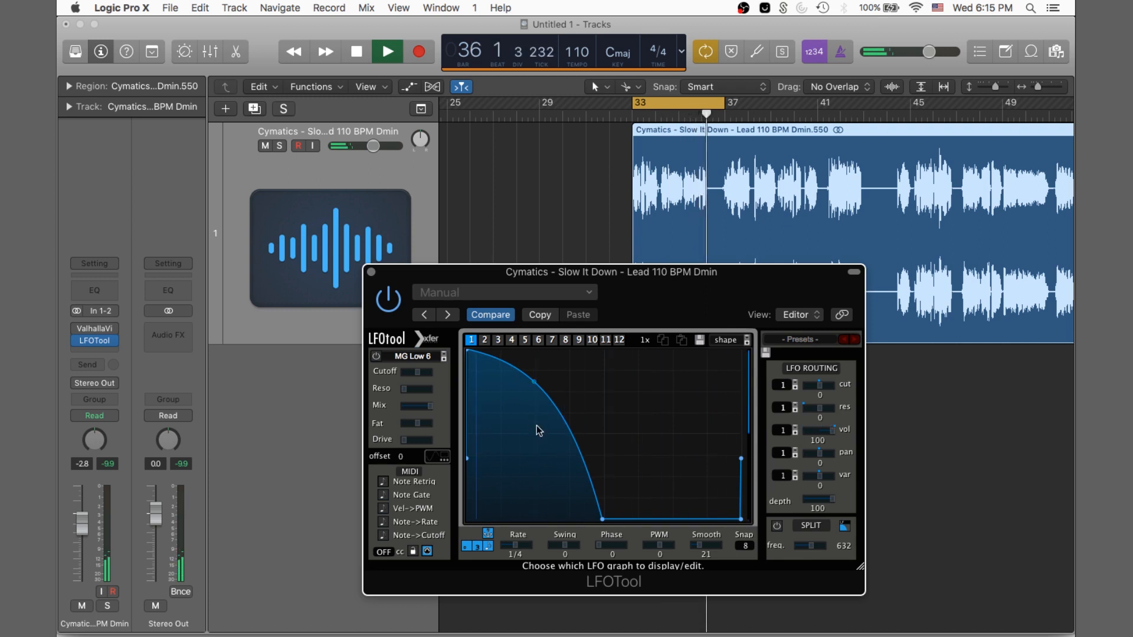
key("space")
- Extend the cycle range to bar 41, cut the vocal region there, and delete everything after the cut
left_click(724, 105)
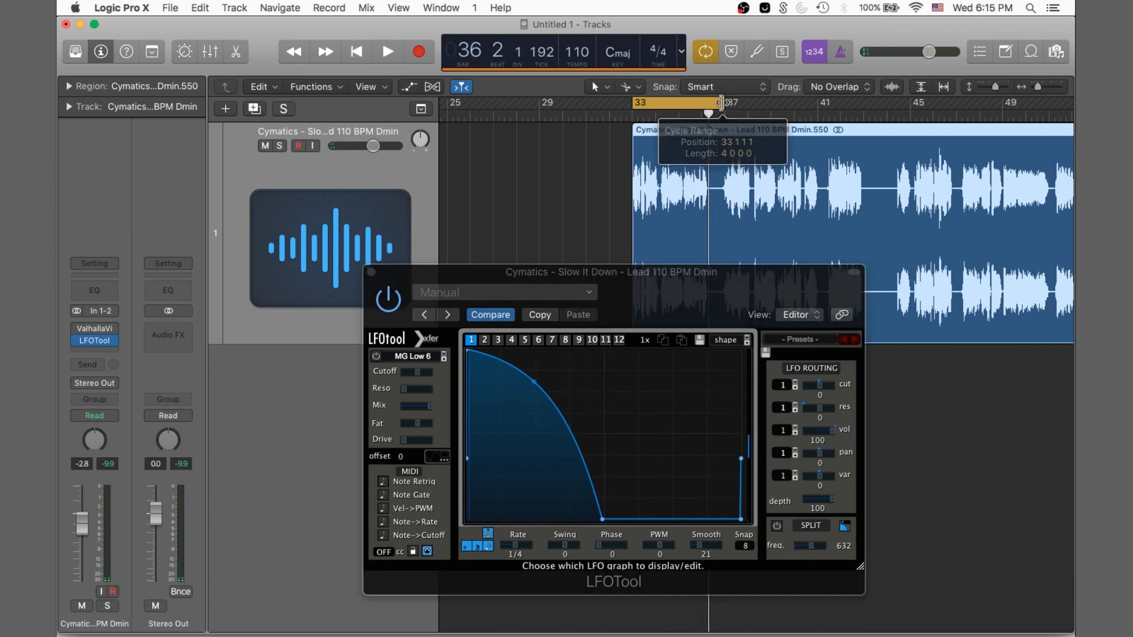
left_click_drag(724, 105, 818, 105)
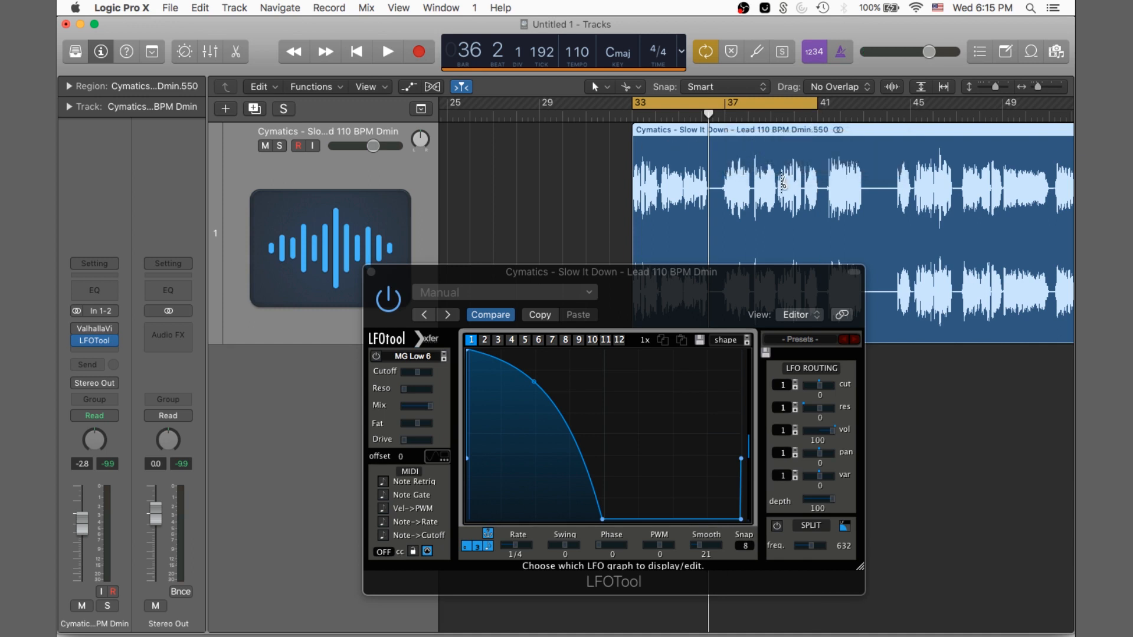
left_click_drag(784, 182, 818, 179)
key("Delete")
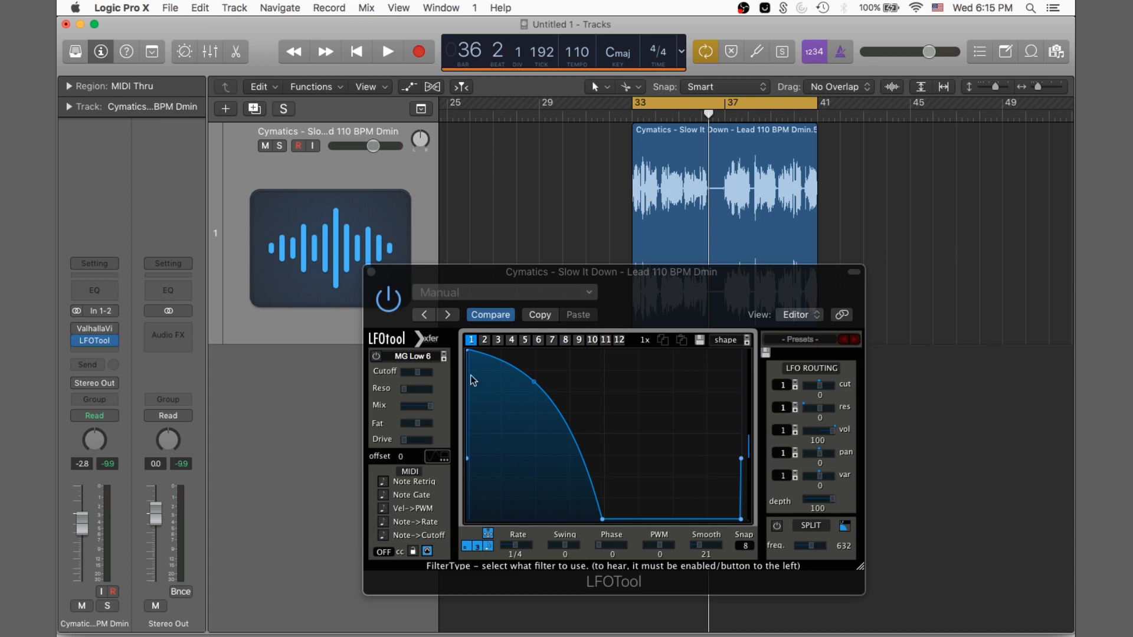
- Close LFOTool and bounce the trimmed vocal region in place to a new track named dfgdfg, with Normalize off and the source muted
left_click(371, 273)
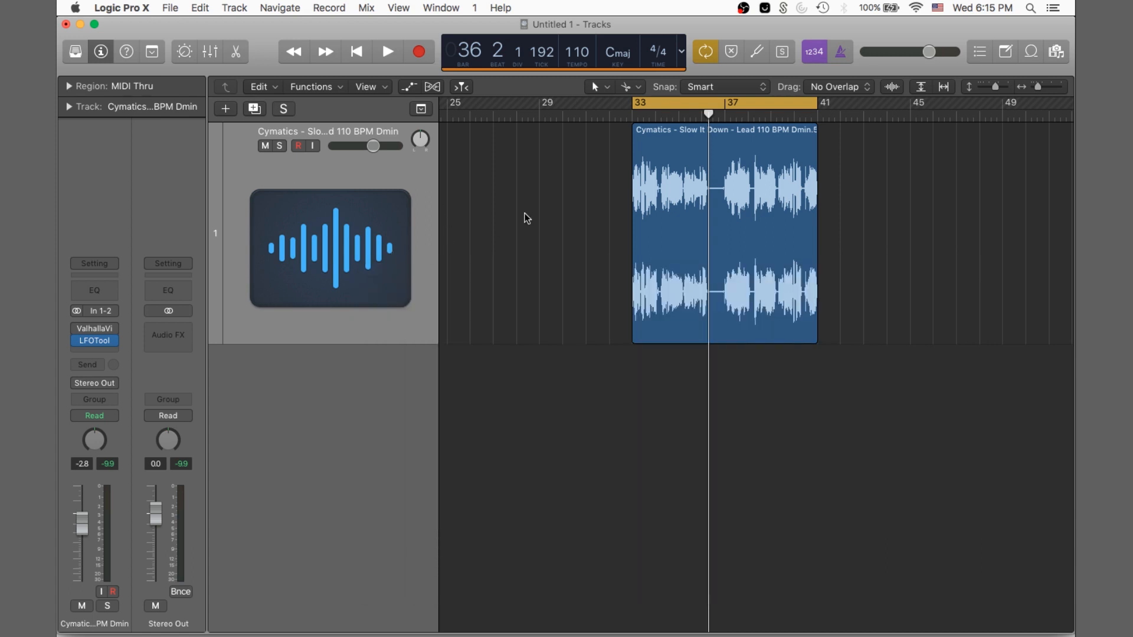
left_click(726, 230)
right_click(723, 184)
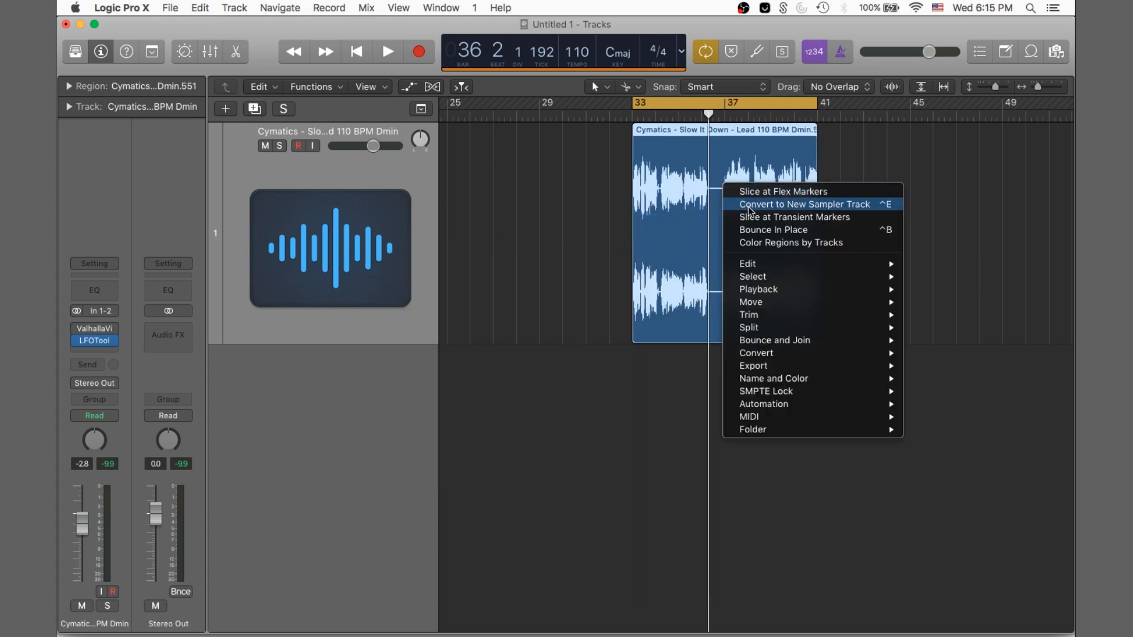
left_click(747, 229)
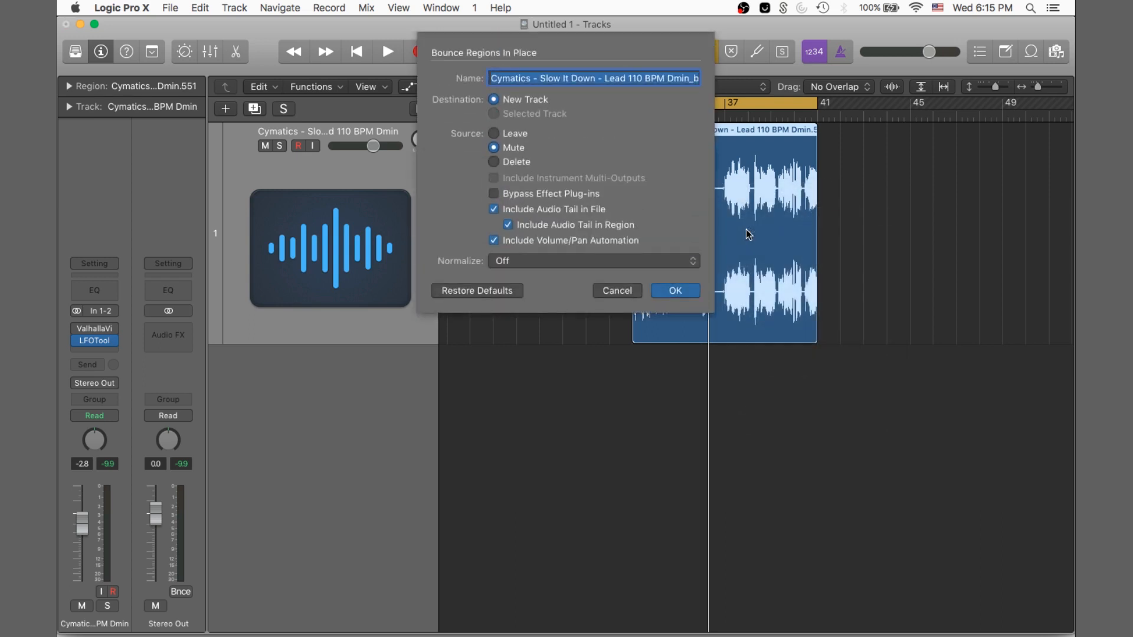
left_click(515, 263)
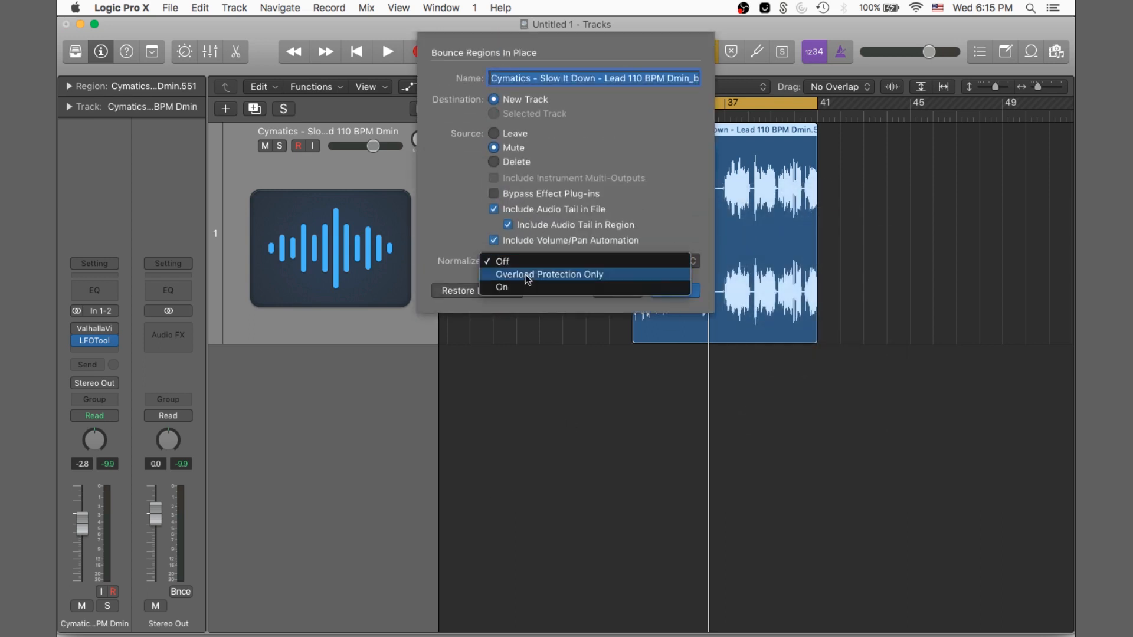
left_click(526, 289)
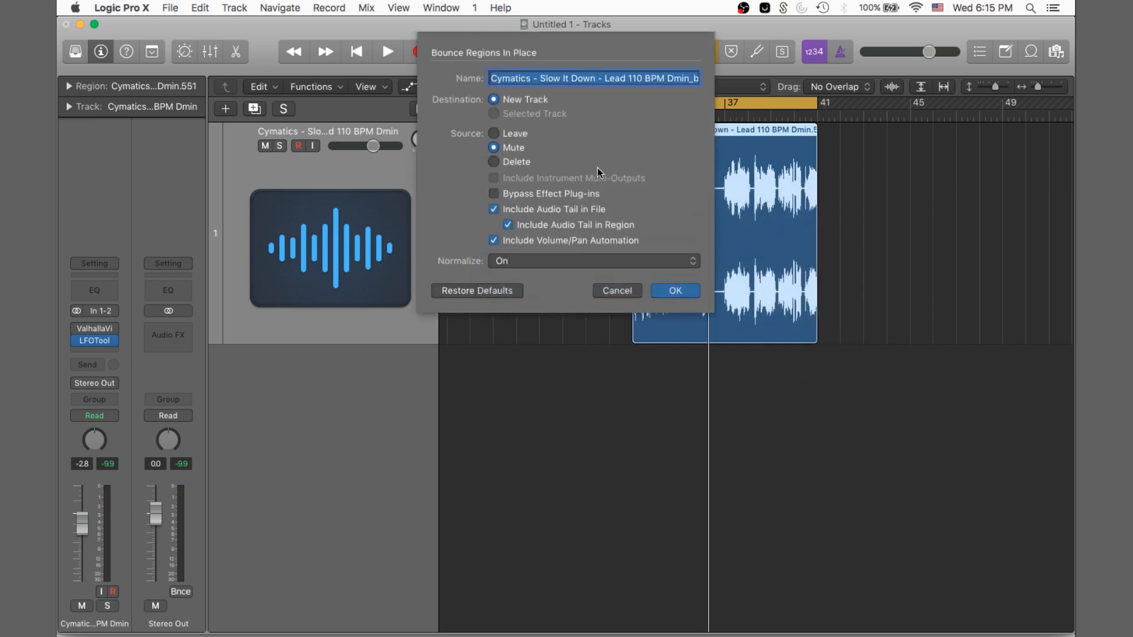
left_click(519, 257)
left_click(544, 231)
type("dfgdfg")
key("Return")
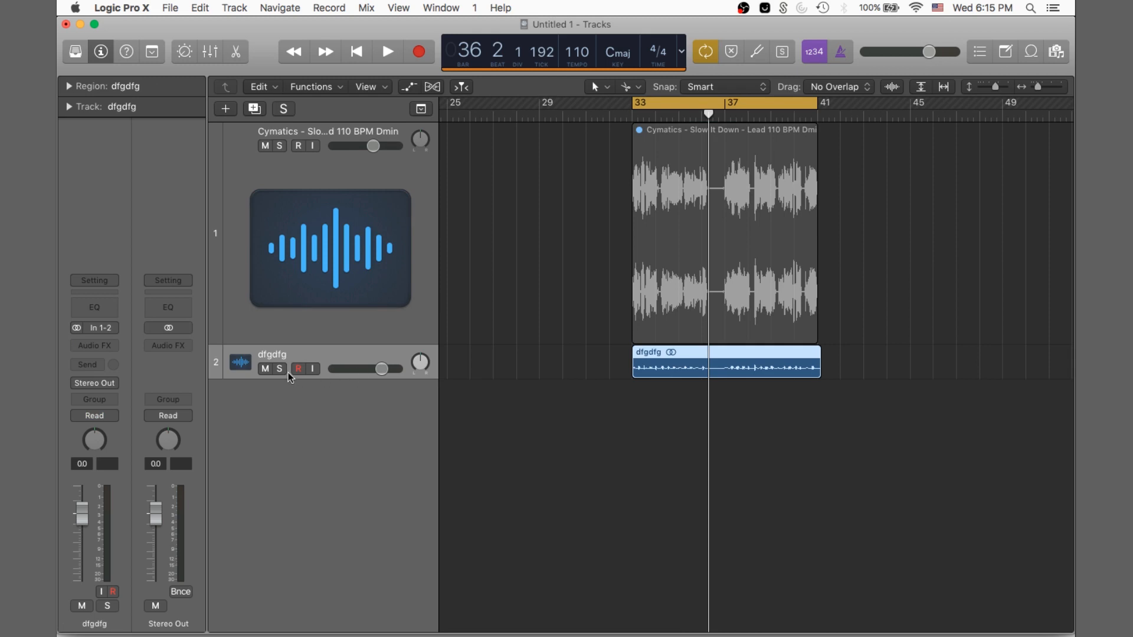
- Solo the bounced dfgdfg track and audition it
left_click(283, 369)
key("space")
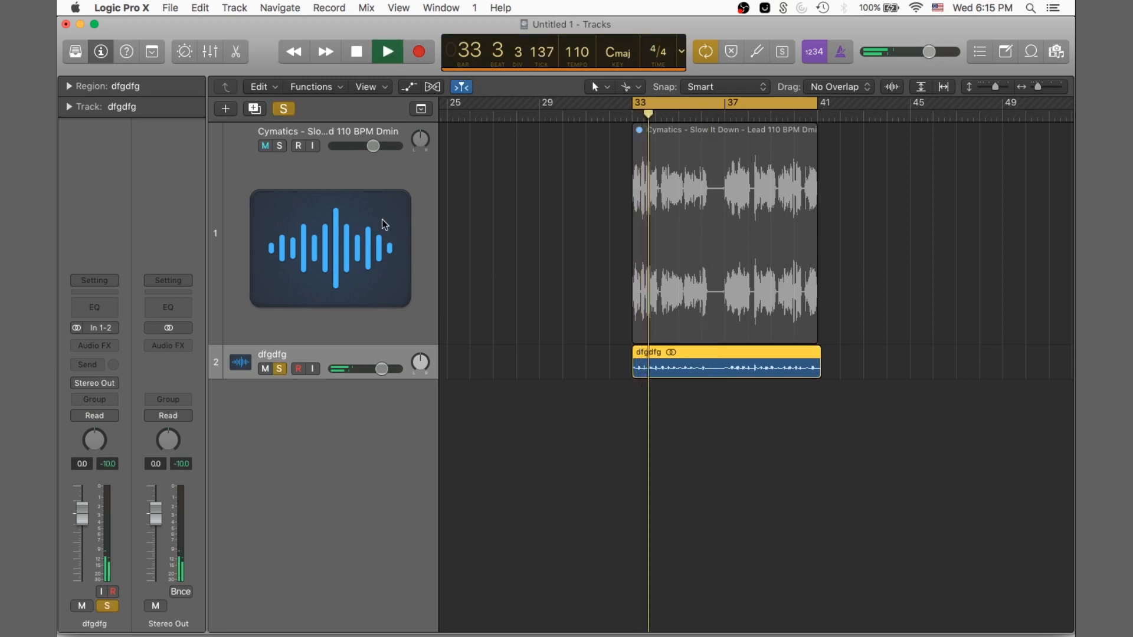
scroll(559, 227, "up", 5)
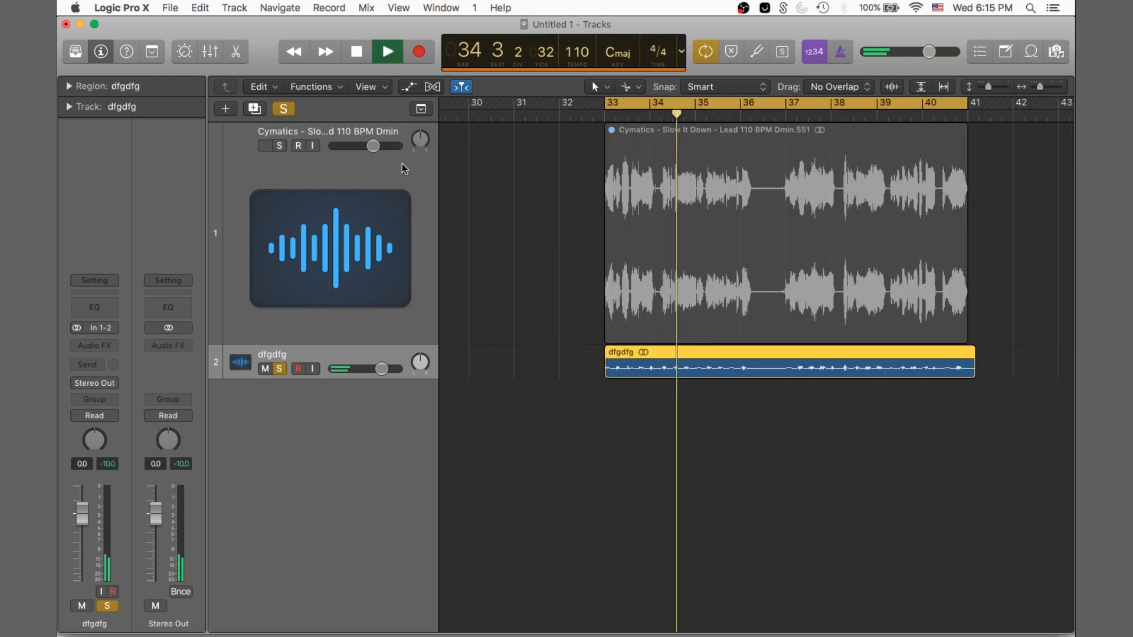
key("space")
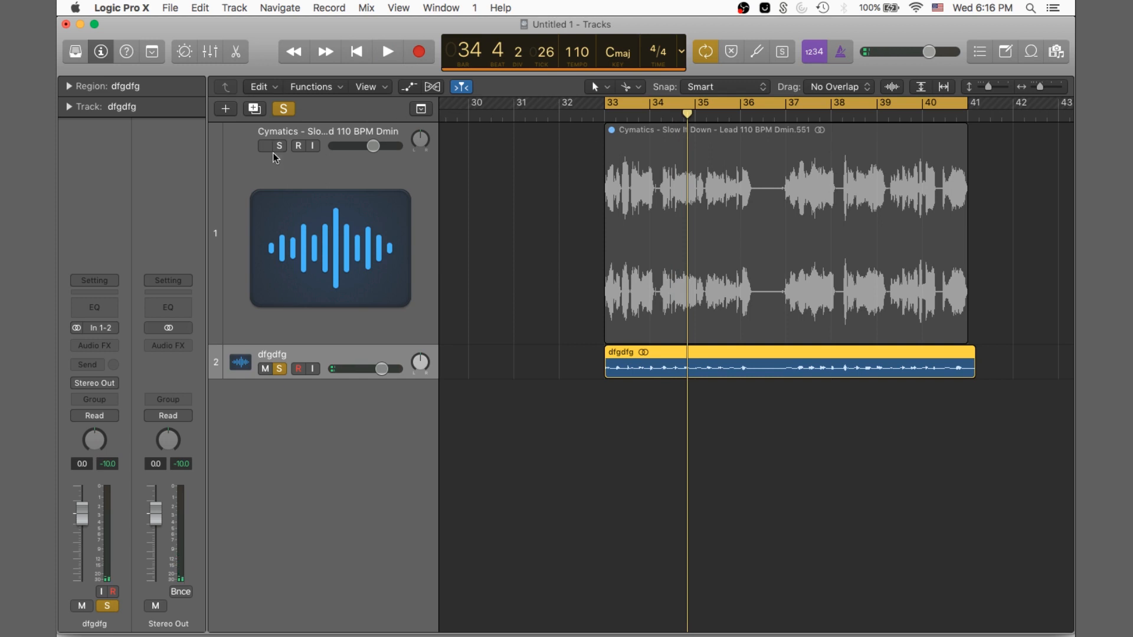
- Enlarge the dfgdfg track to show its waveform and open the region in the audio file editor
left_click_drag(327, 377, 328, 566)
scroll(498, 459, "up", 6)
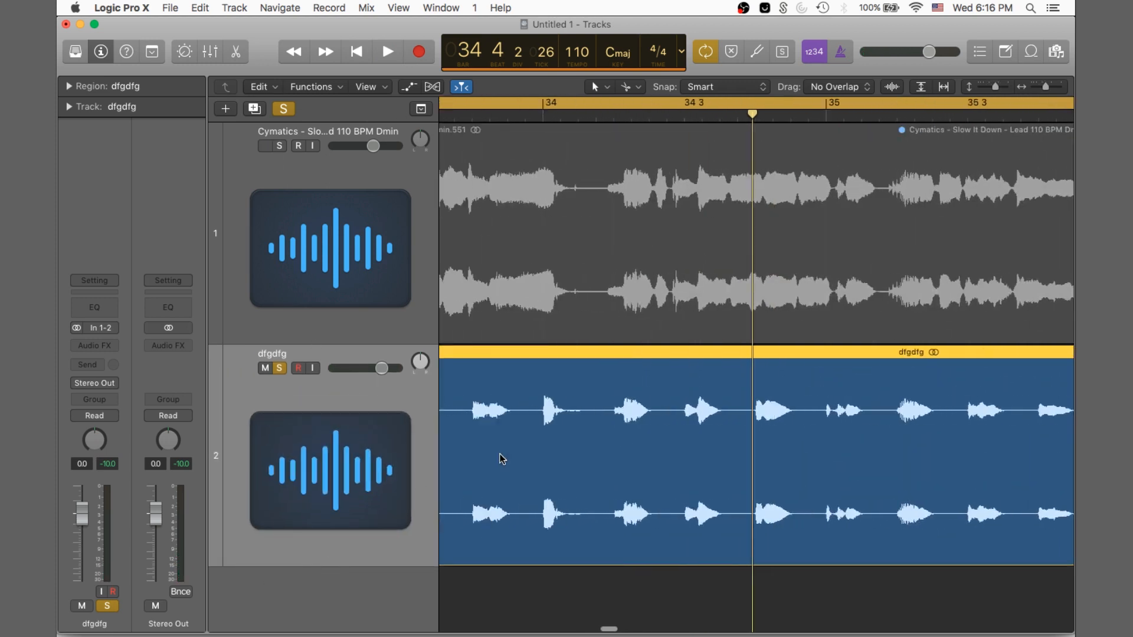
scroll(500, 459, "right", 3)
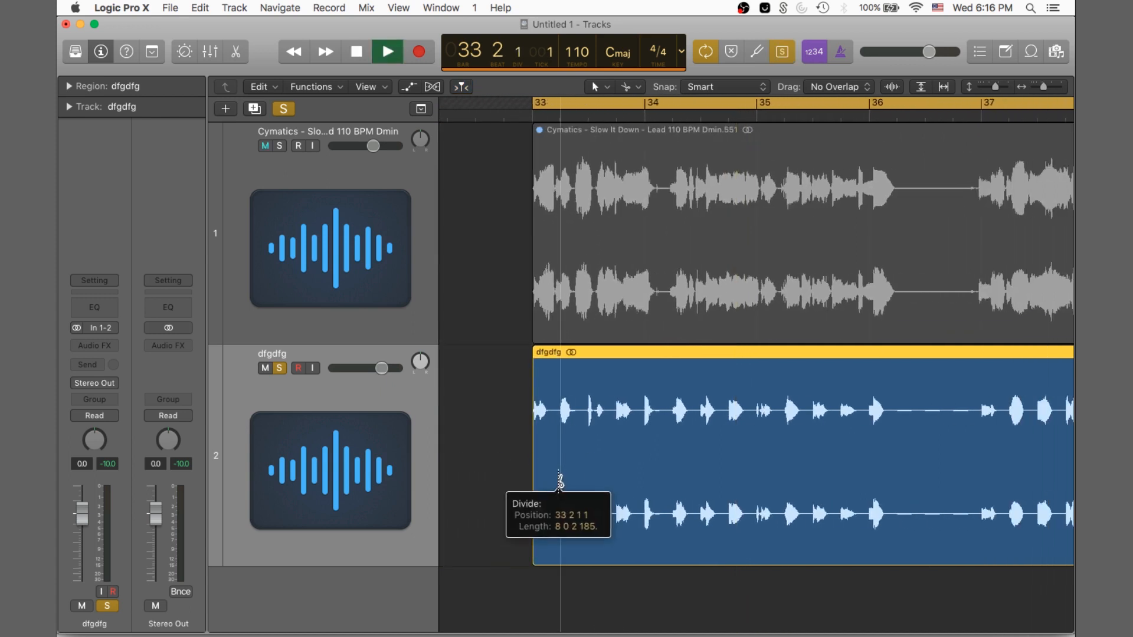
left_click(489, 439)
key("t")
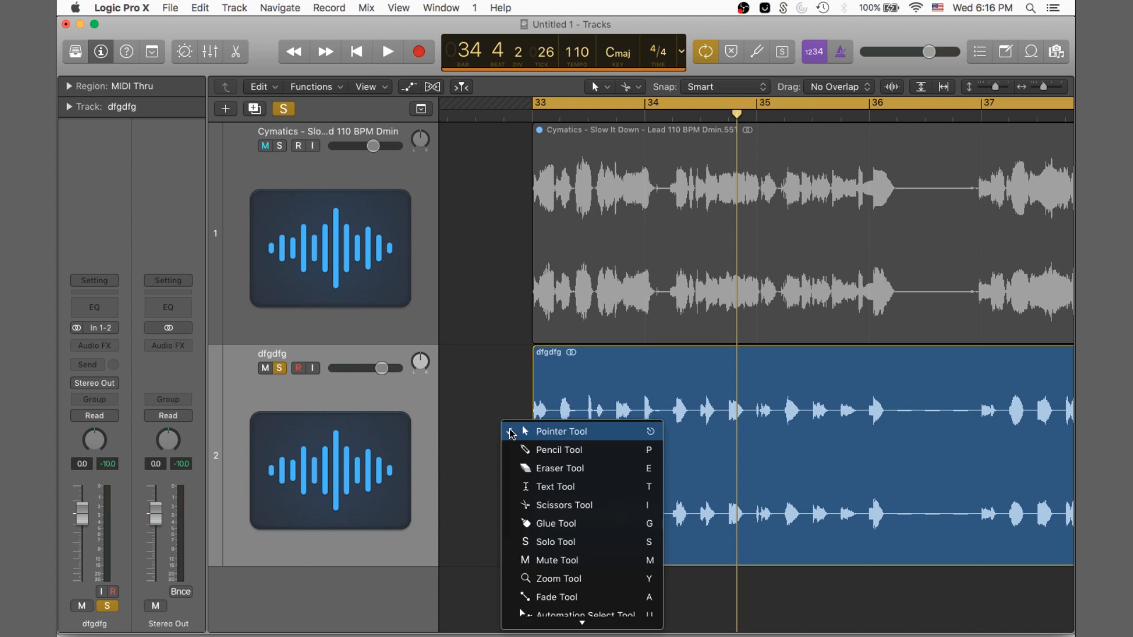
key("t")
double_click(590, 366)
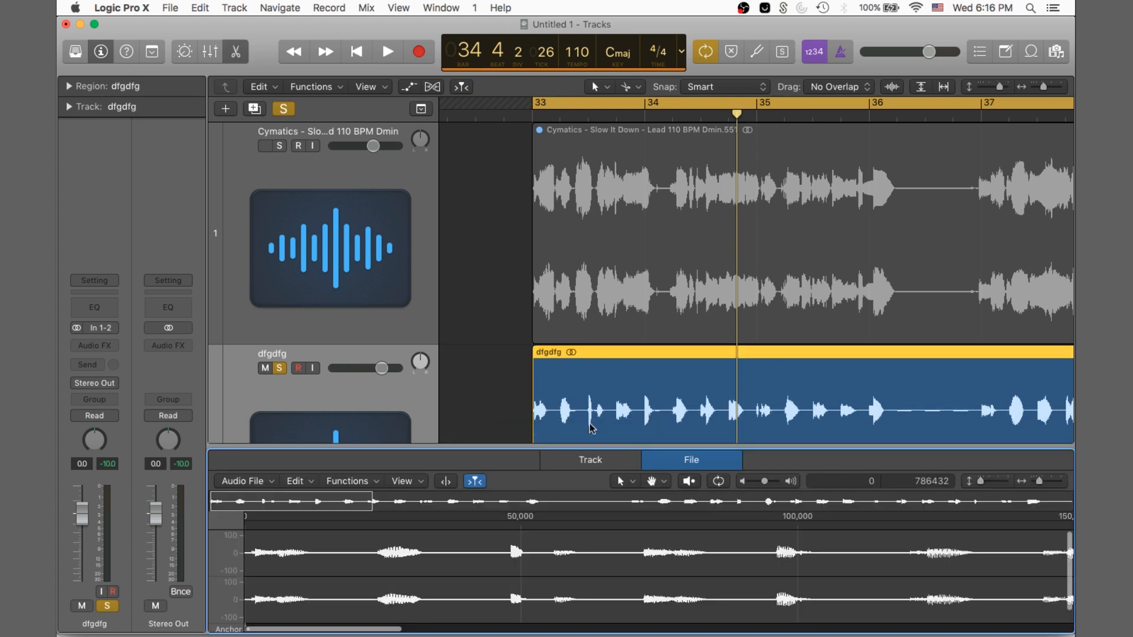
- Turn on Flex for the dfgdfg track and set its mode to Flex Time - Slicing
left_click(413, 85)
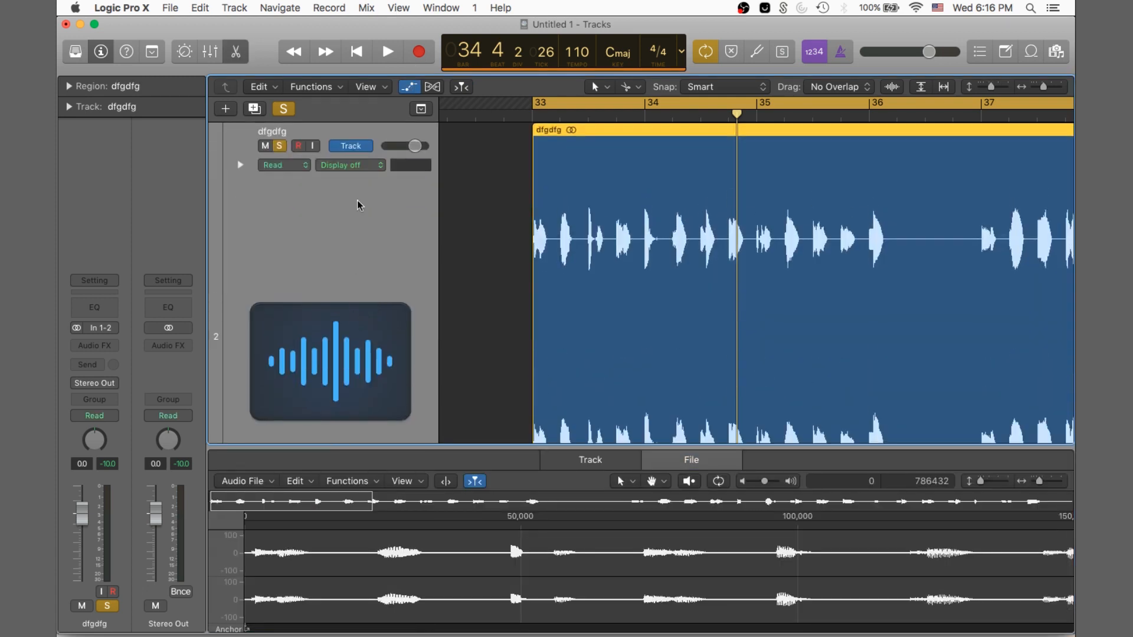
scroll(362, 223, "down", 3)
scroll(364, 222, "up", 4)
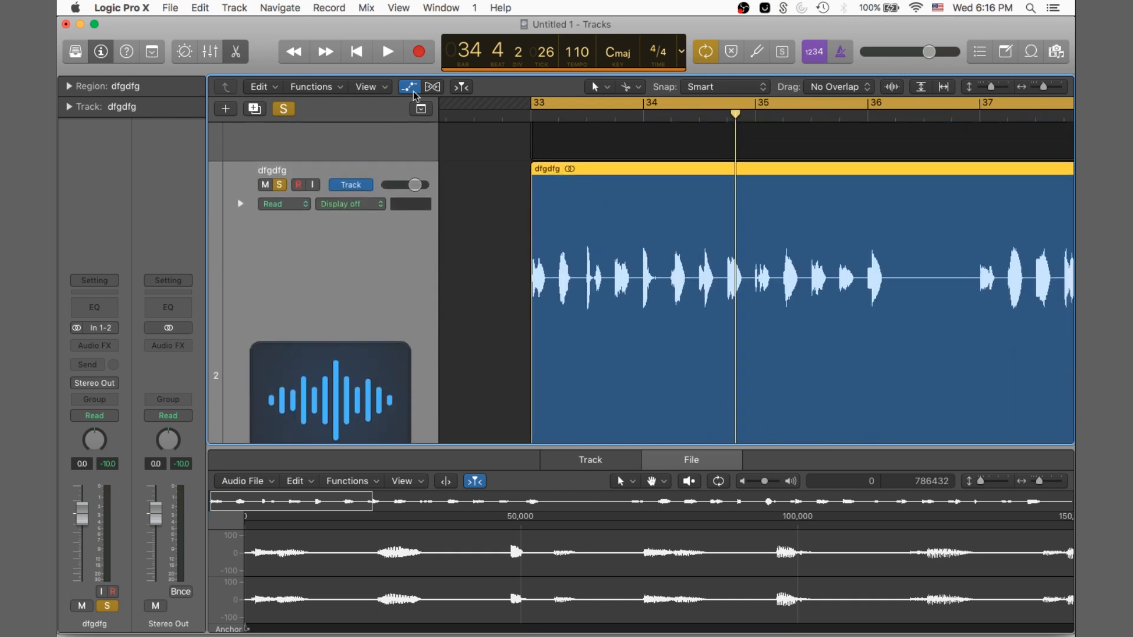
left_click(429, 89)
left_click(369, 204)
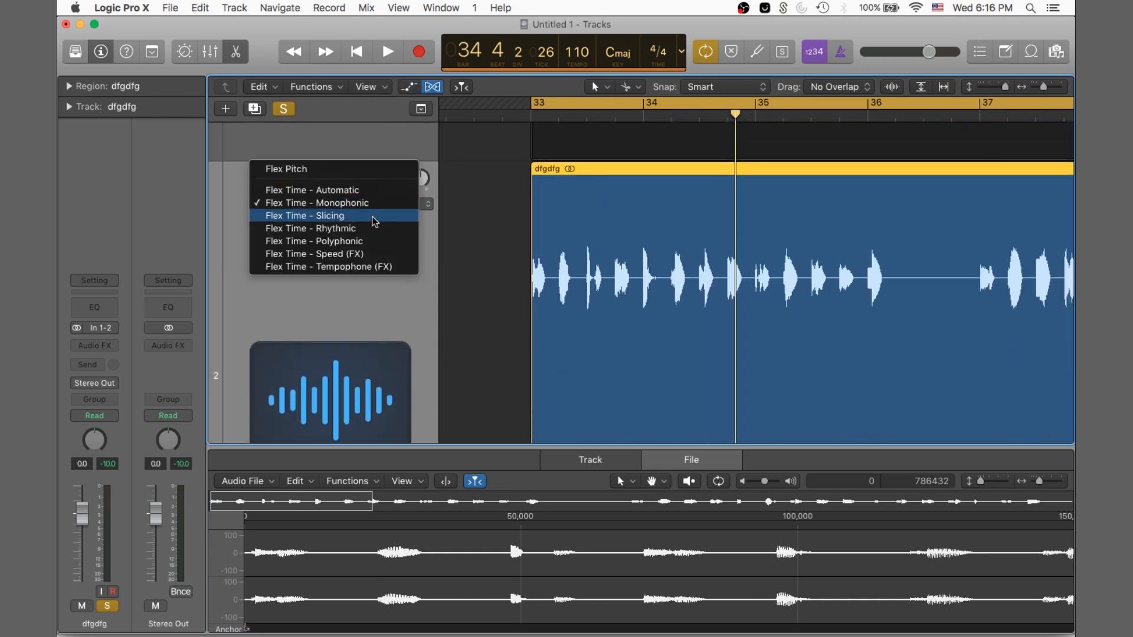
left_click(375, 222)
- Show the transient markers of the dfgdfg audio file and adjust their number by reducing it and raising it again
left_click(479, 508)
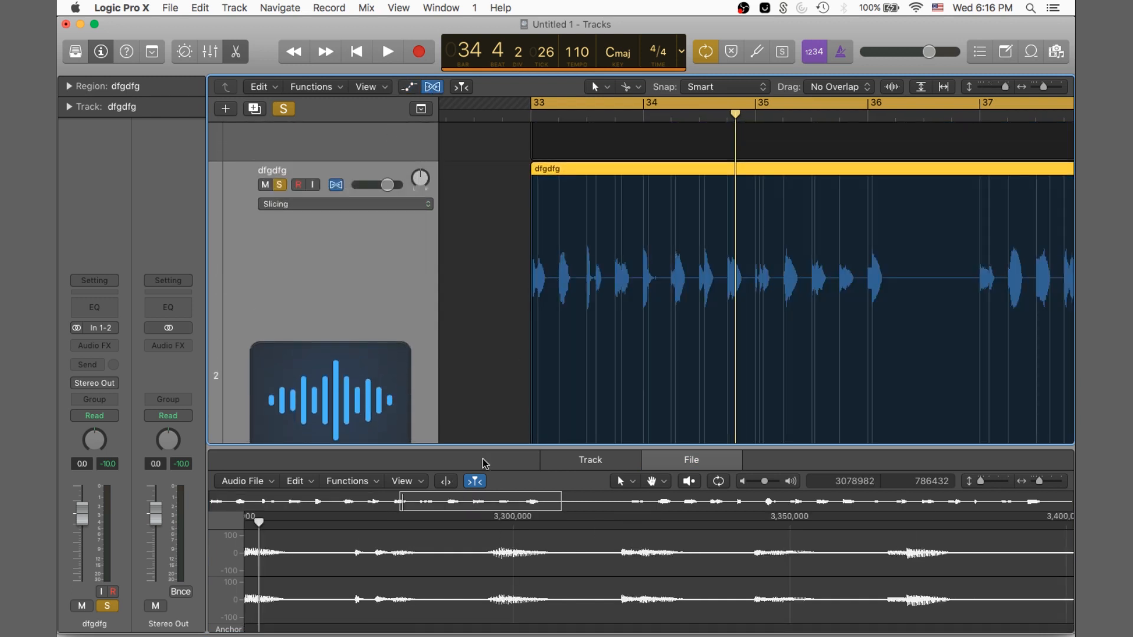
left_click(447, 481)
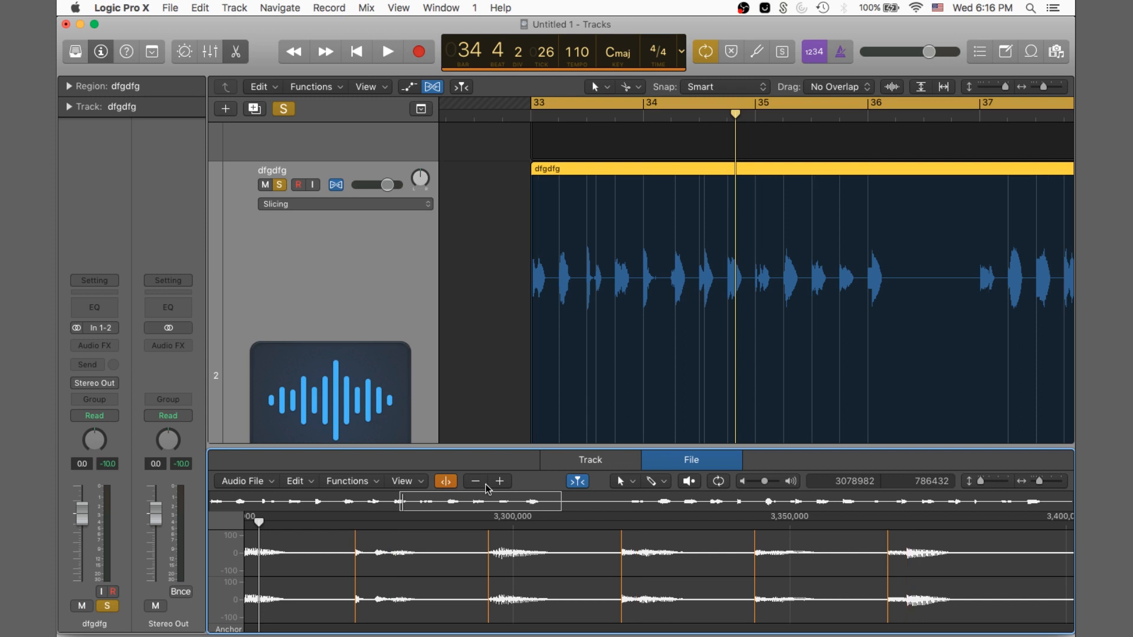
left_click(483, 483)
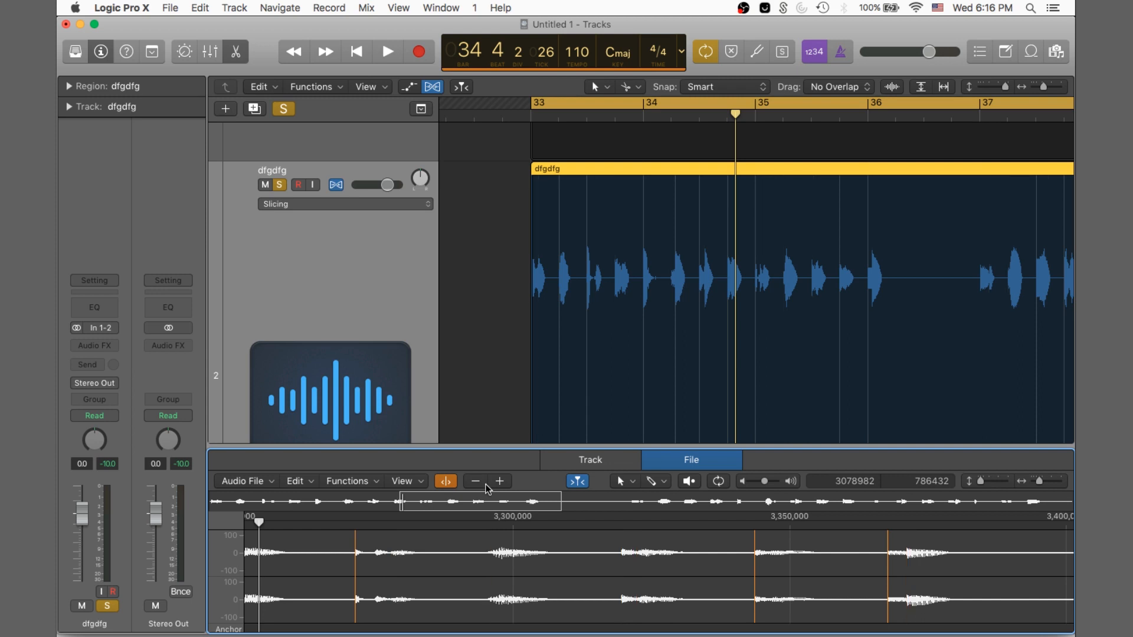
left_click(499, 483)
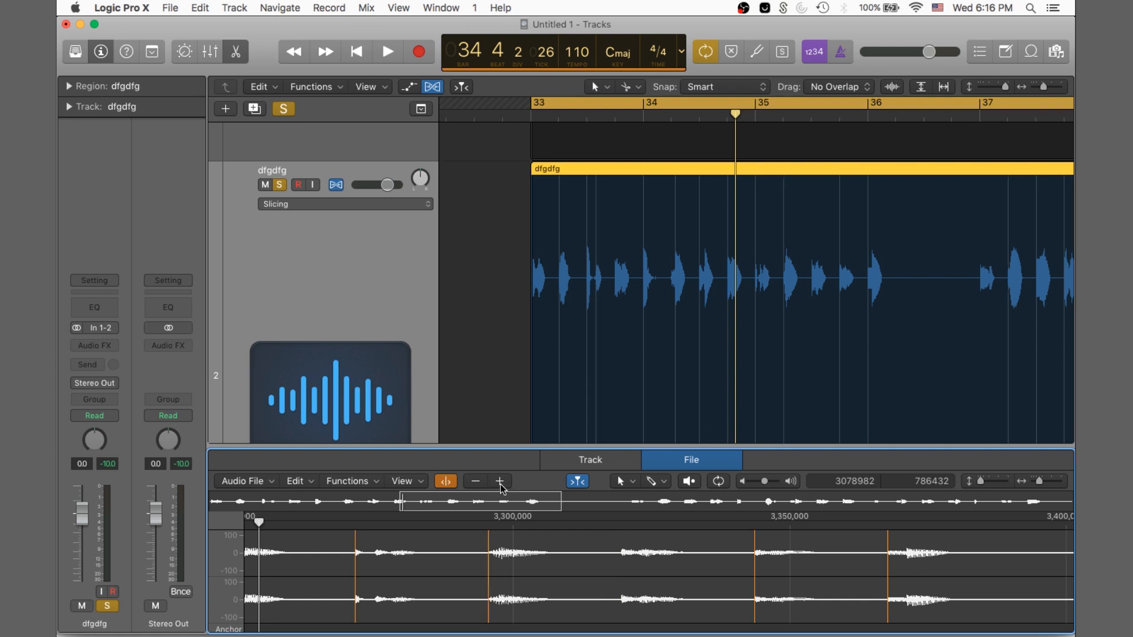
- Slice the dfgdfg region at its transient markers
right_click(639, 177)
left_click(660, 192)
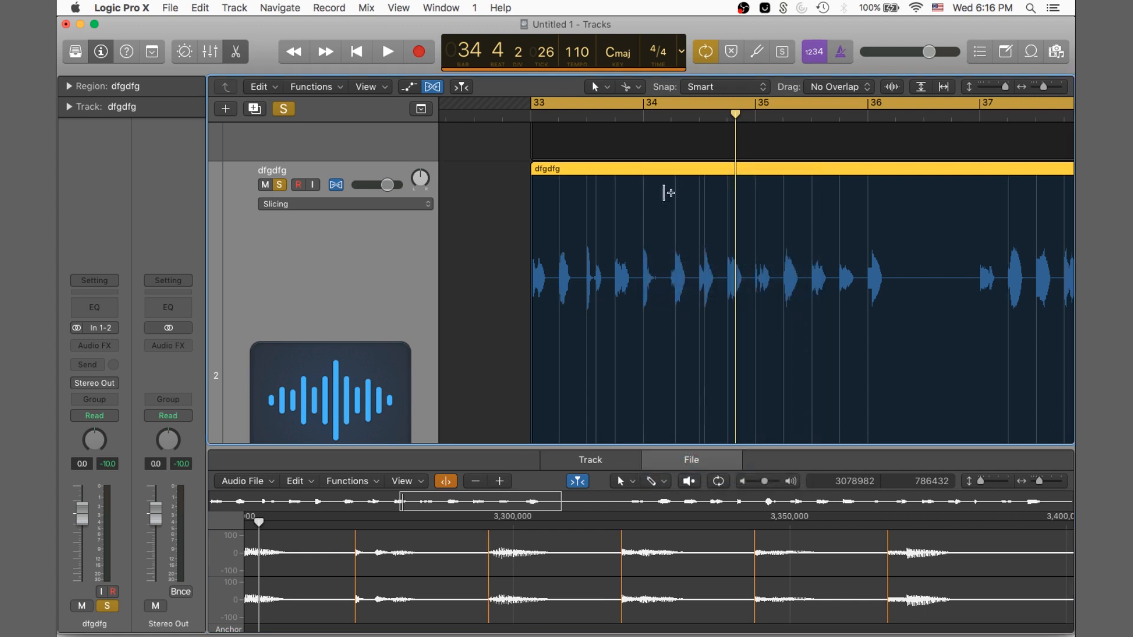
right_click(618, 172)
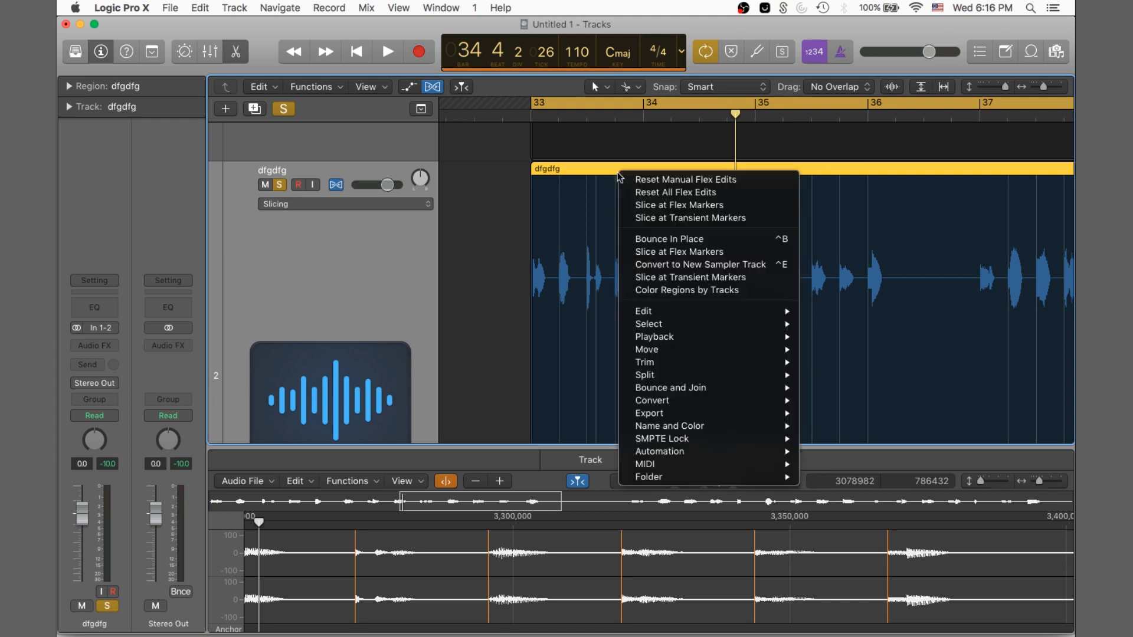
left_click(728, 218)
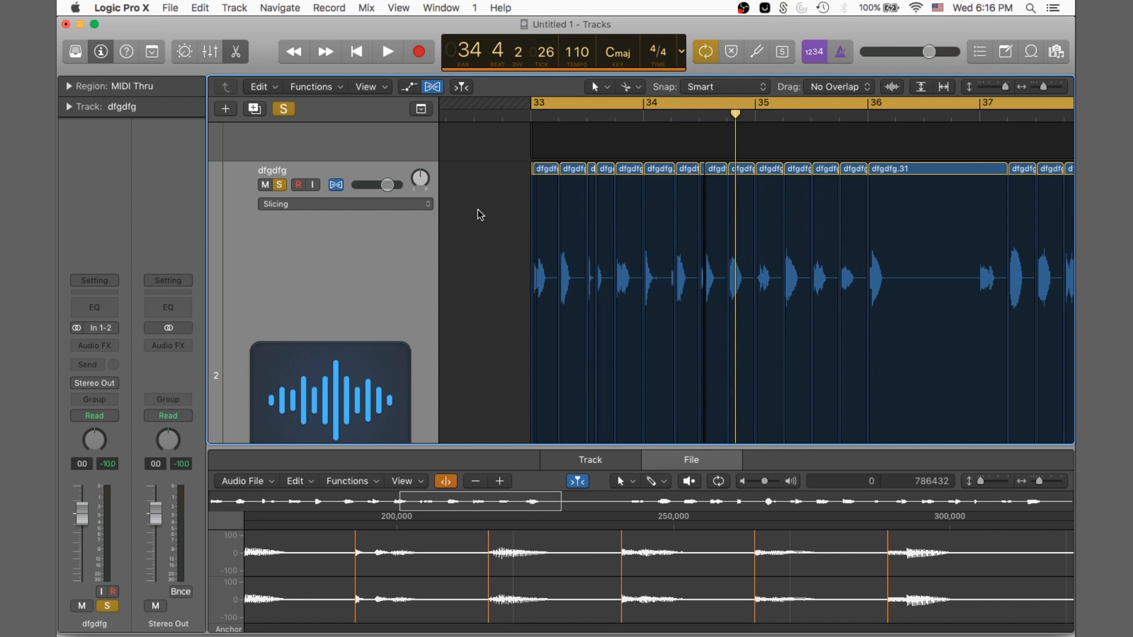
- Delete the two short slices after beat 3 of bar 33, and turn Flex off for the dfgdfg track
key("t")
key("r")
key("t")
key("t")
left_click(593, 168)
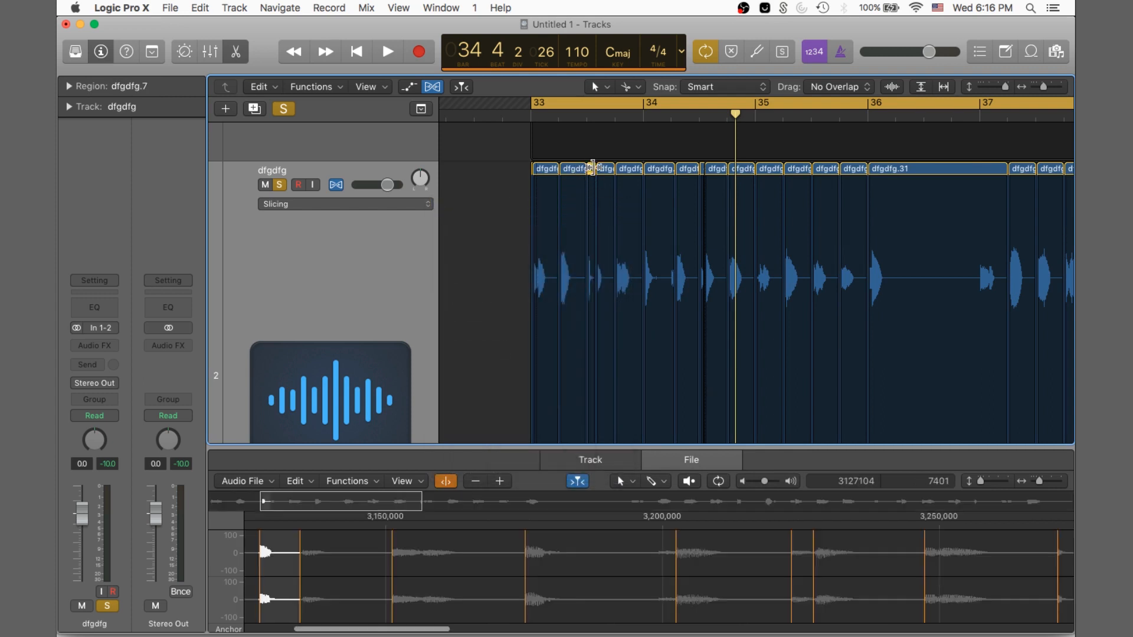
left_click(337, 186)
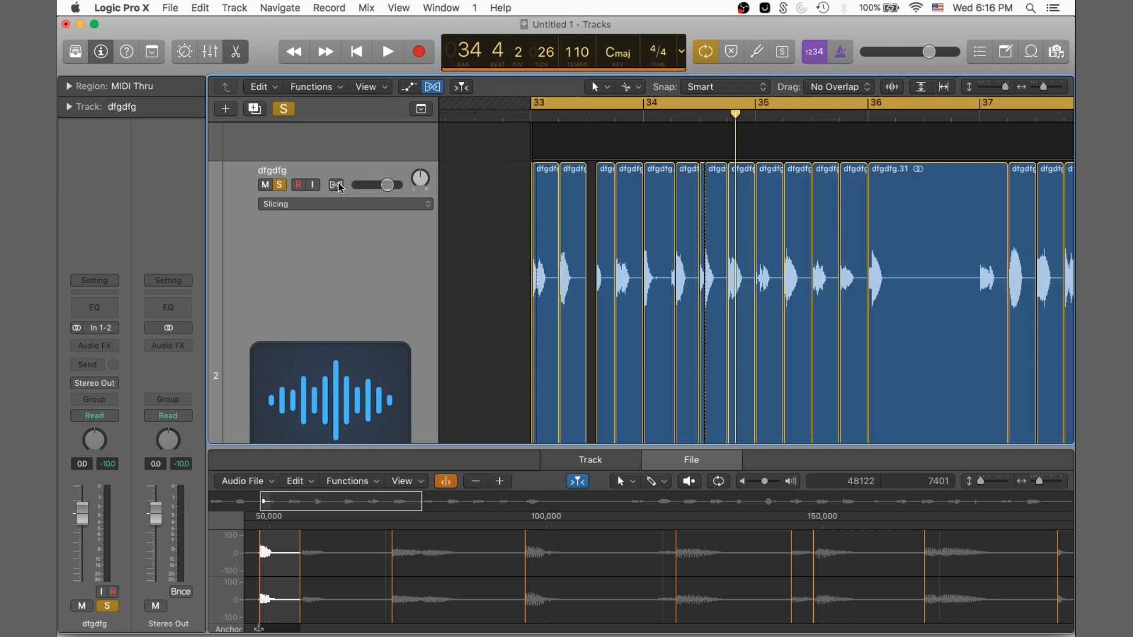
left_click(434, 89)
left_click(603, 200)
key("Delete")
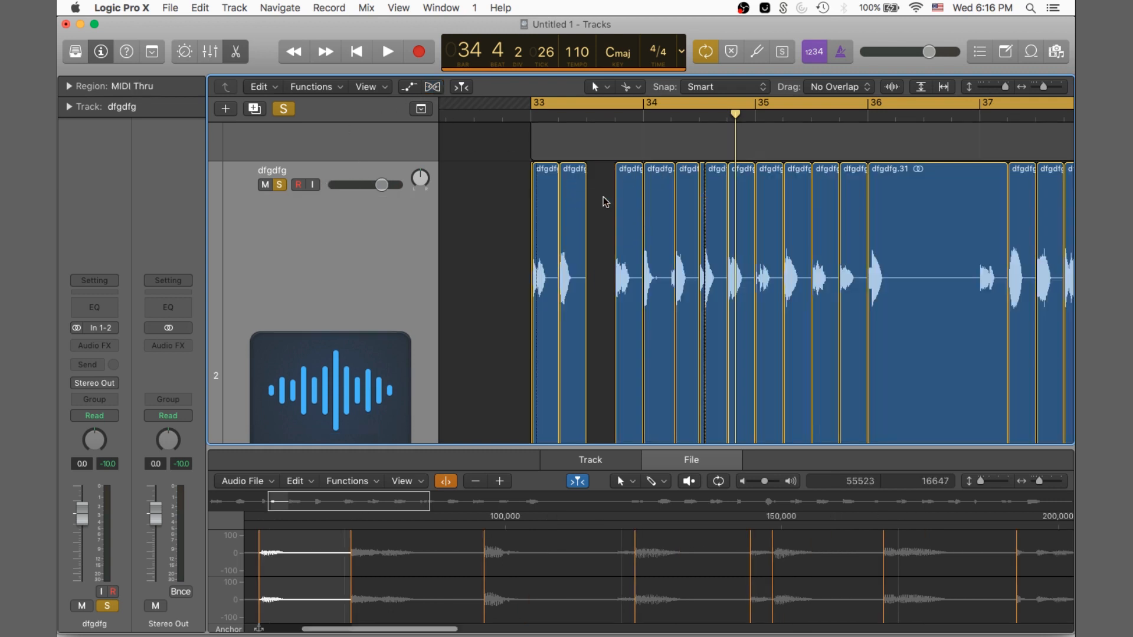
- Rearrange the chops from bars 33 and 34 to fill the four beats of bar 33, deleting the leftover sliver at its start
left_click_drag(625, 194, 682, 197)
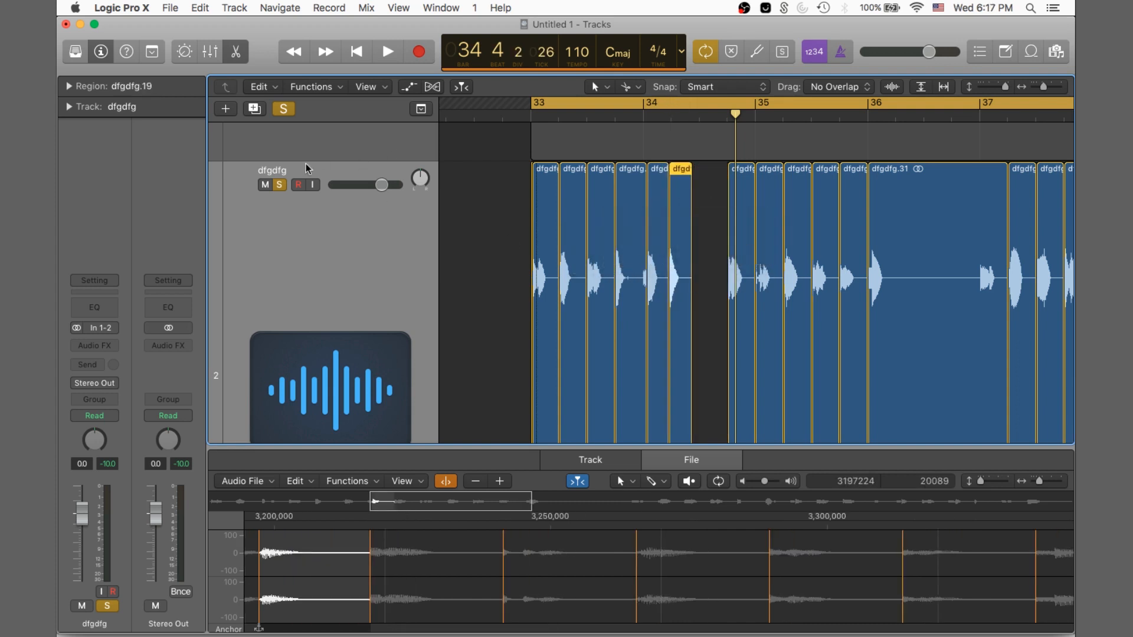
left_click_drag(549, 250, 715, 255)
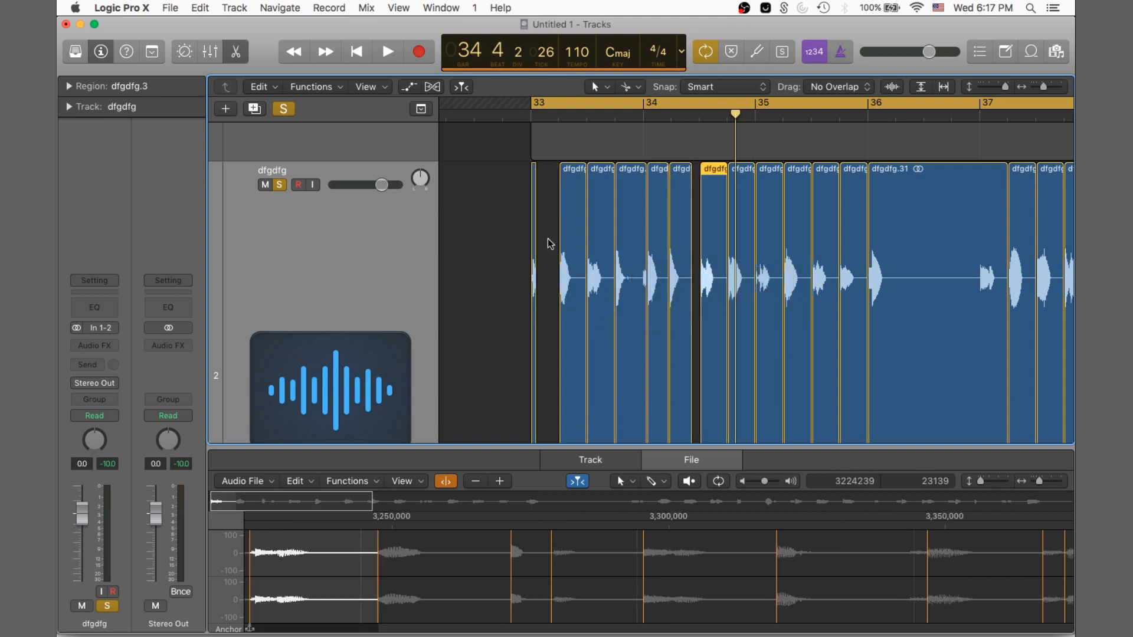
left_click_drag(545, 250, 546, 242)
key("Delete")
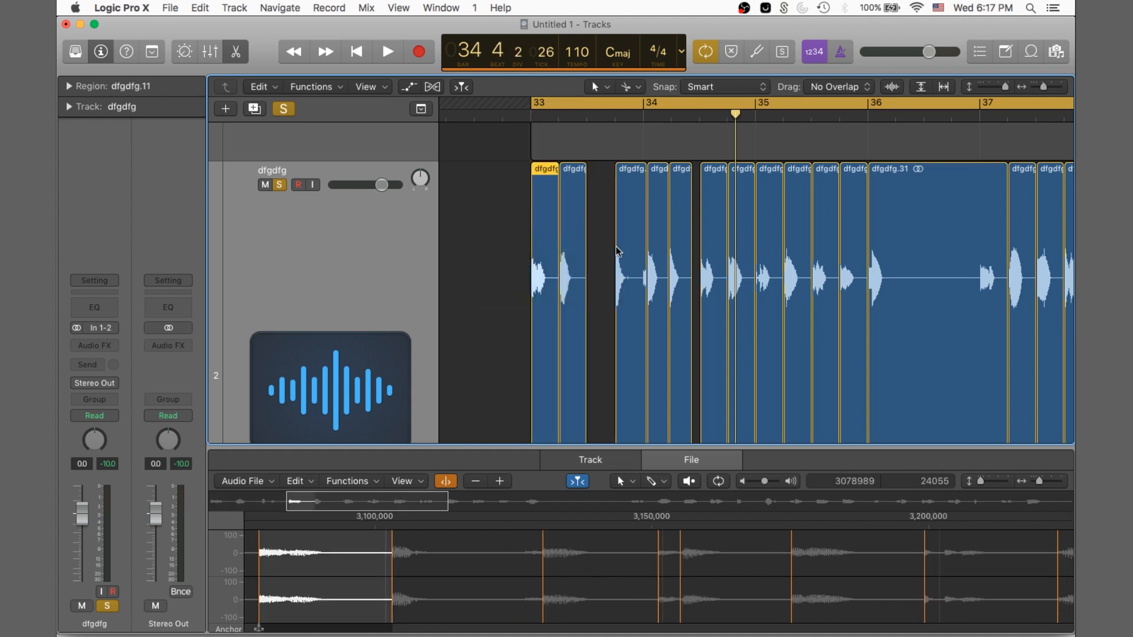
left_click(617, 251)
mouse_move(617, 251)
left_mouse_down()
mouse_move(589, 251)
mouse_move(619, 243)
left_mouse_up()
left_click(648, 250)
- Trim the stray sound off the end of the beat 3 chop in bar 33, and shift the following chop earlier to beat 4
key("super+Right")
key("super+Right")
key("super+Right")
key("super+Right")
key("super+Right")
key("super+Right")
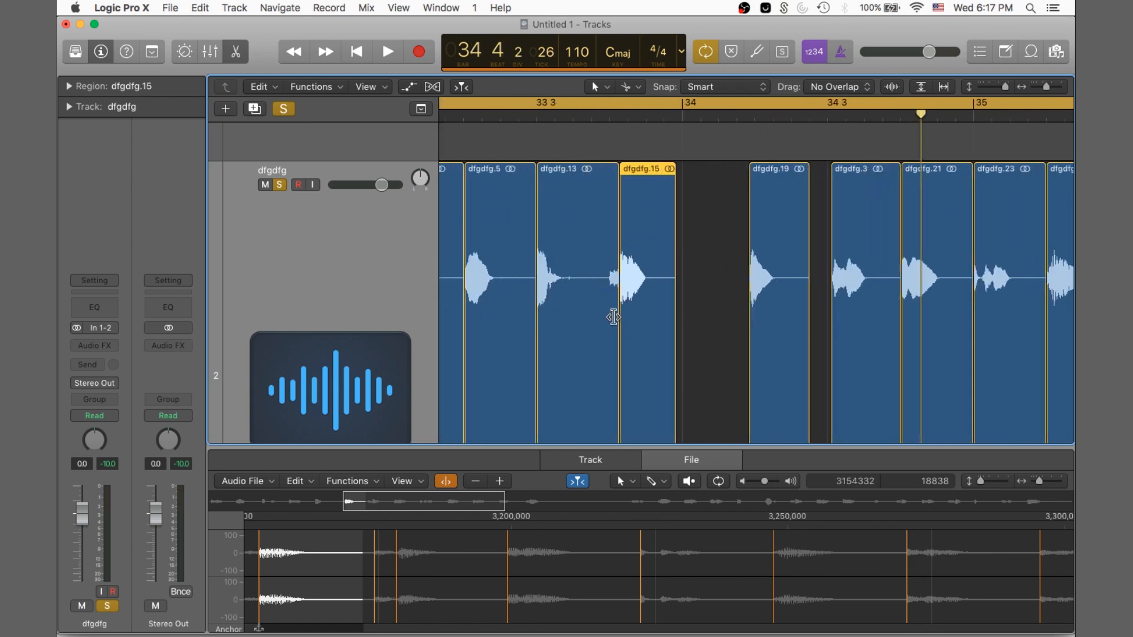
scroll(611, 354, "down", 2)
scroll(607, 425, "down", 2)
left_click(603, 401)
scroll(603, 401, "down", 2)
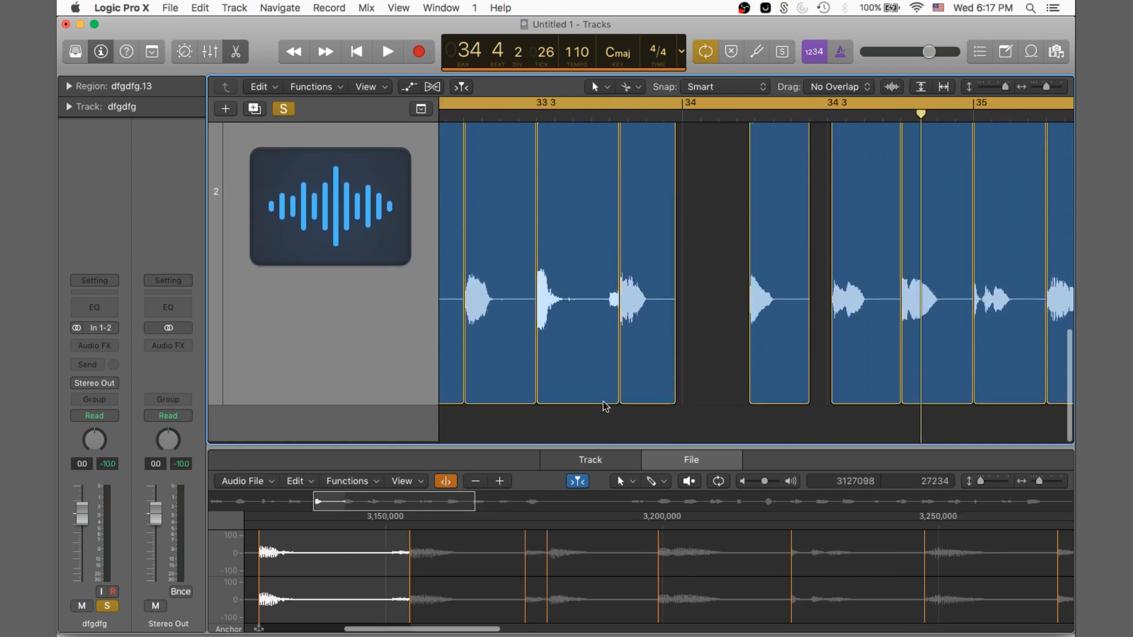
left_click_drag(616, 404, 598, 401)
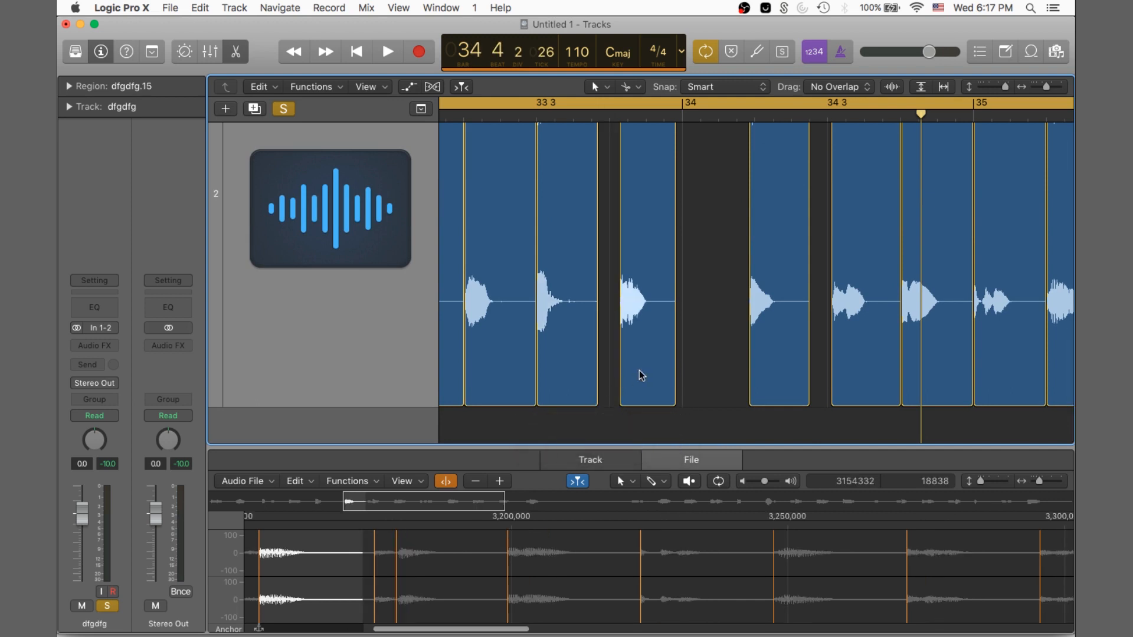
left_click_drag(639, 370, 630, 370)
scroll(630, 370, "up", 4)
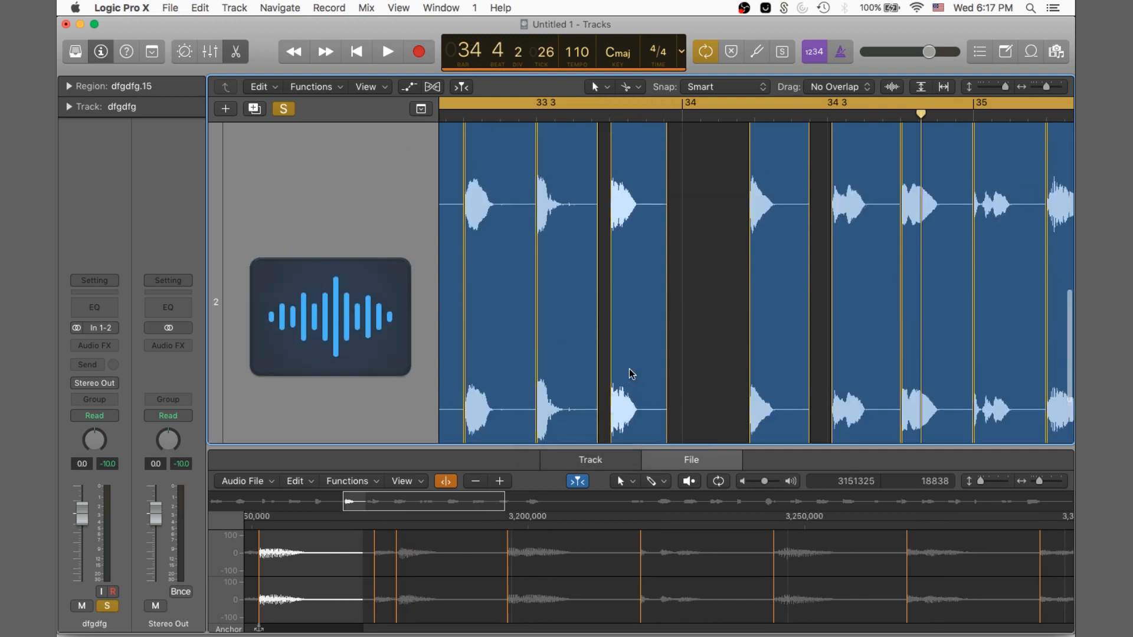
- Shorten the cycle range to bar 33 only and audition the rearranged chops
key("super+Left")
key("super+Left")
key("super+Left")
key("super+Left")
scroll(630, 370, "up", 3)
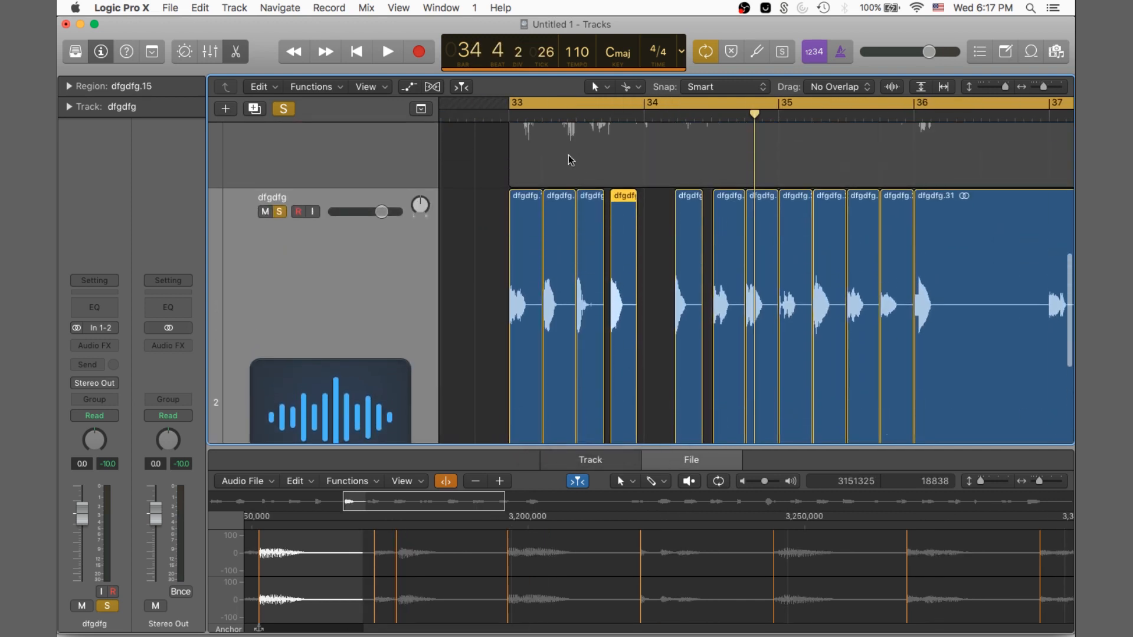
left_click_drag(528, 102, 633, 118)
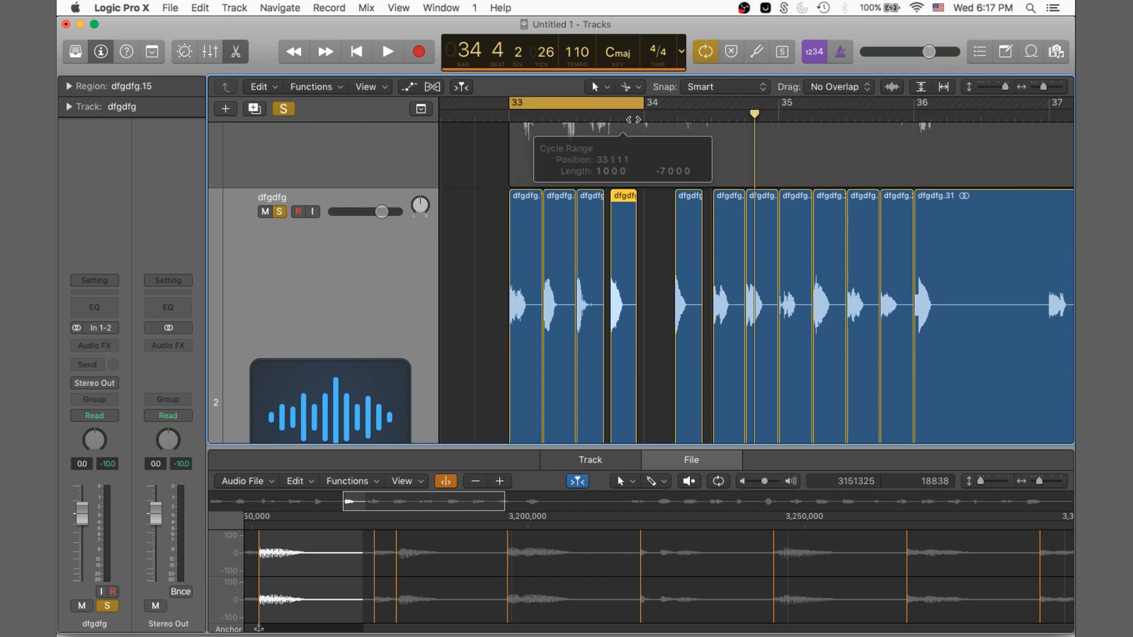
key("space")
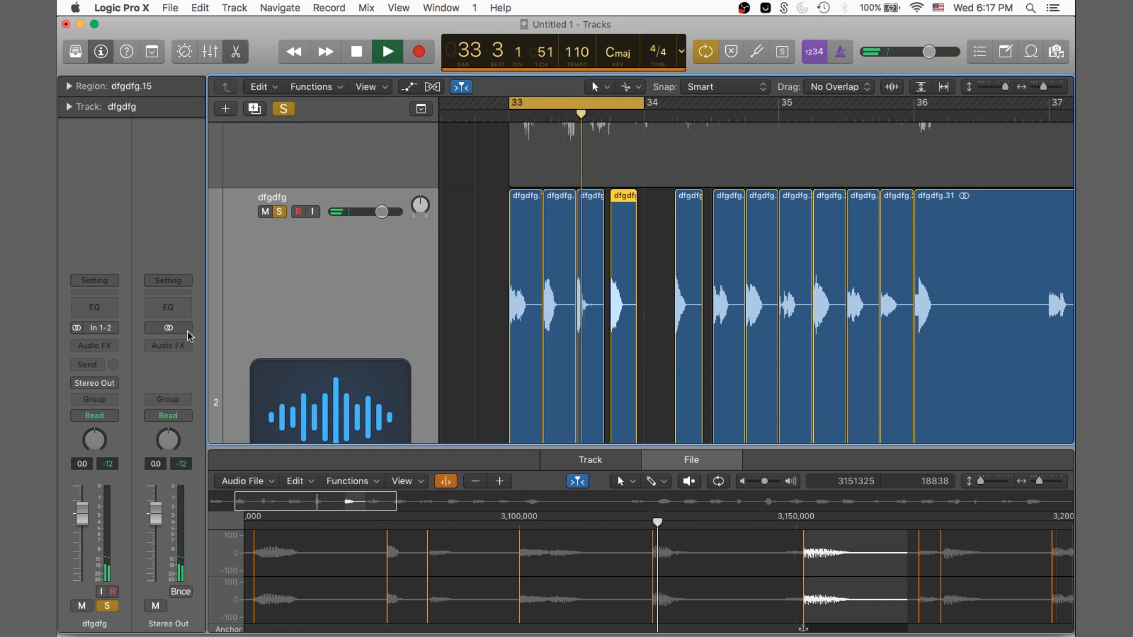
key("space")
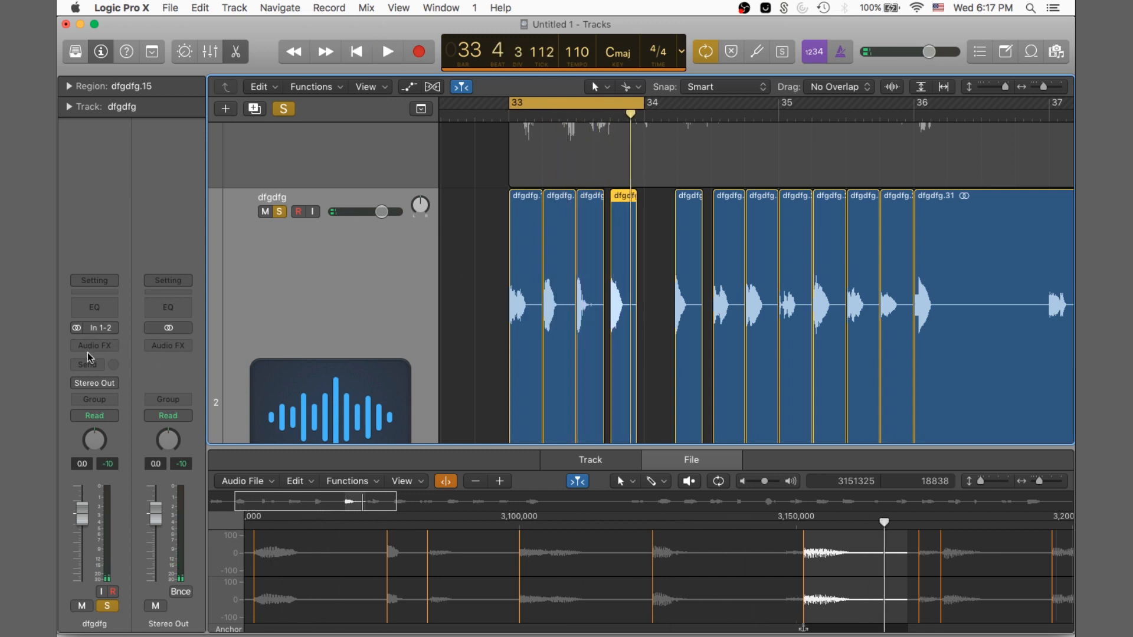
- Insert the ValhallaVintageVerb reverb as an audio effect on the dfgdfg track
left_click(87, 353)
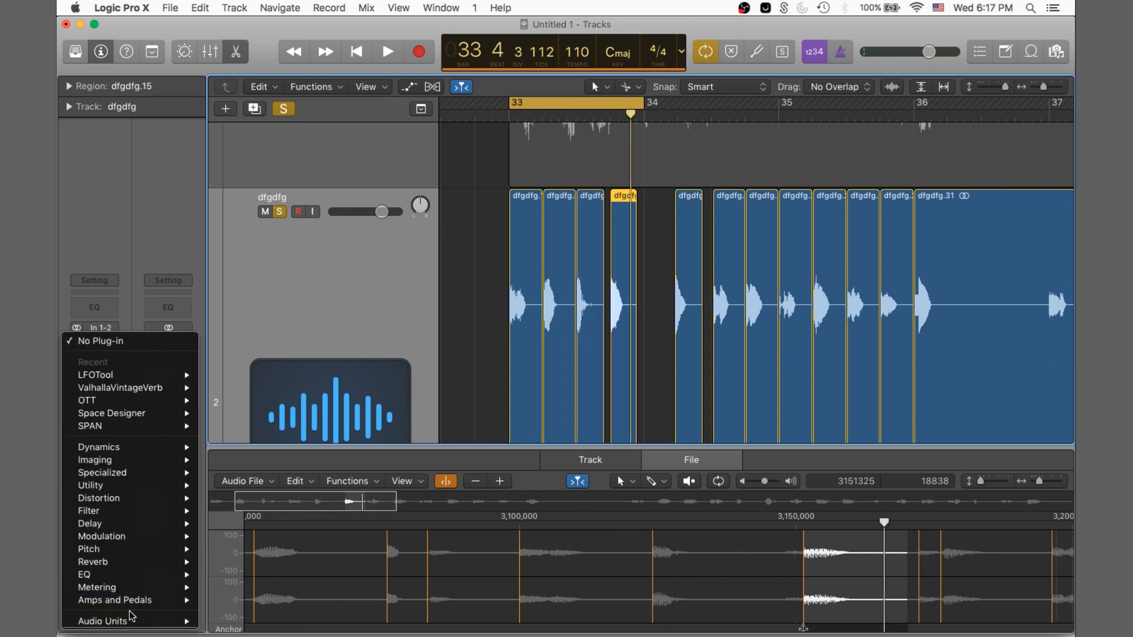
mouse_move(133, 620)
mouse_move(257, 428)
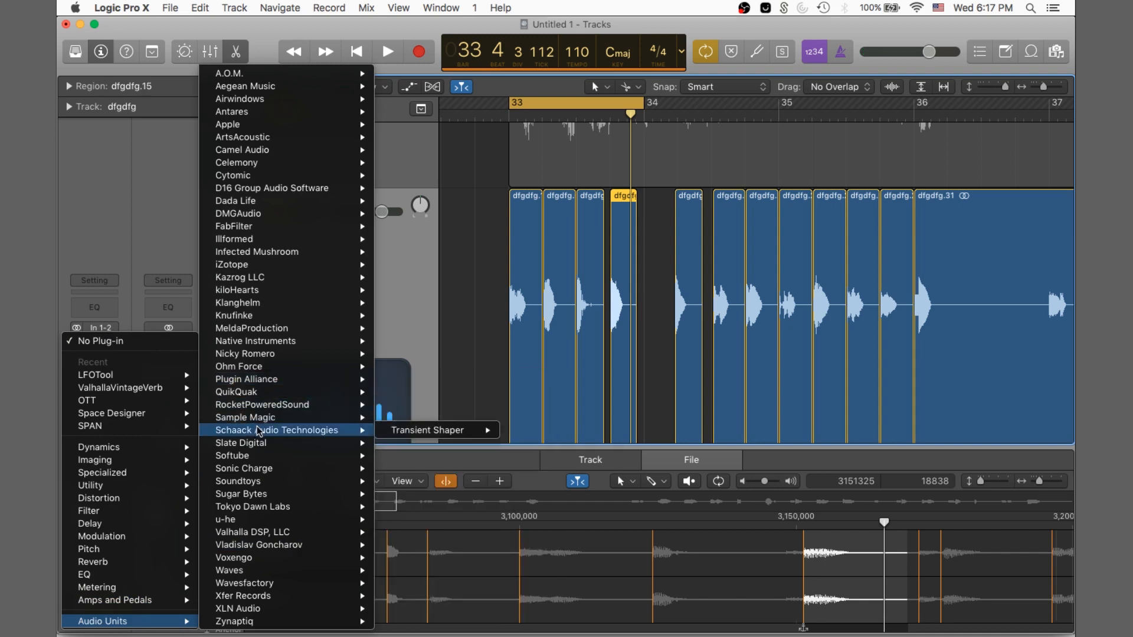
key("v")
key("Right")
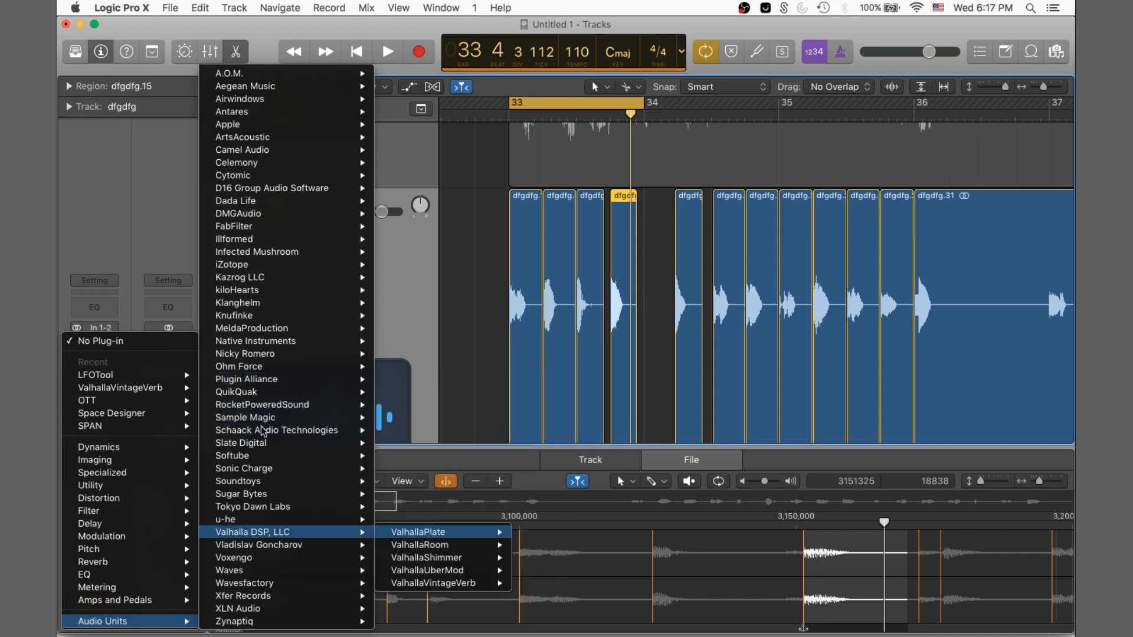
key("Down")
key("Down")
key("Down")
key("Down")
key("Right")
key("Return")
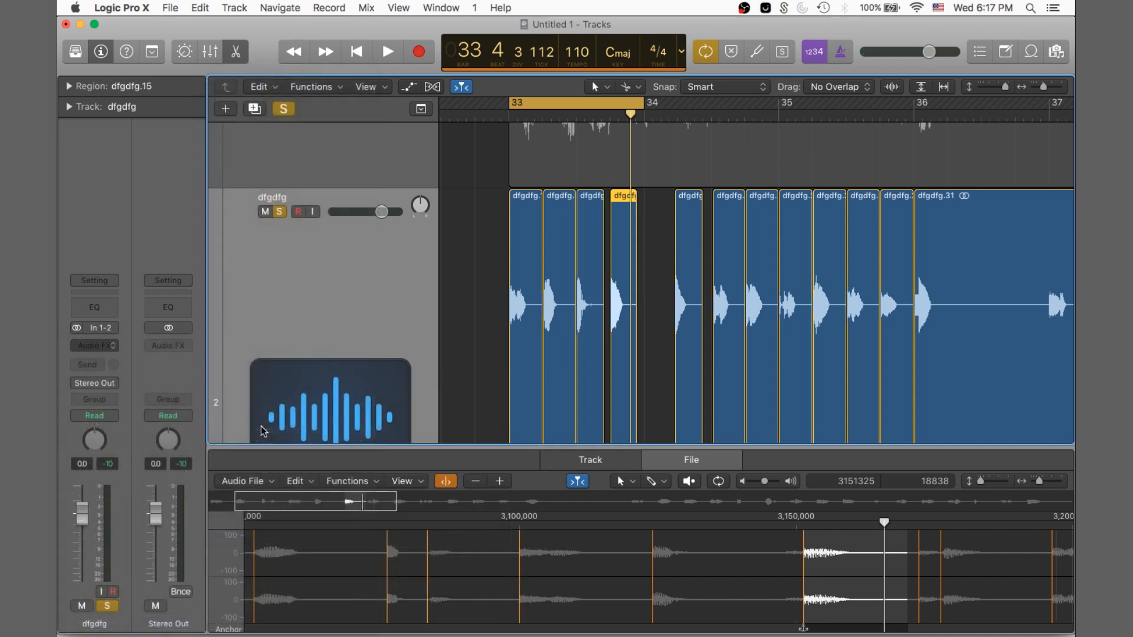
- Lower the reverb's Mix to 10.0 % during playback and close the plug-in window
left_click_drag(143, 239, 142, 357)
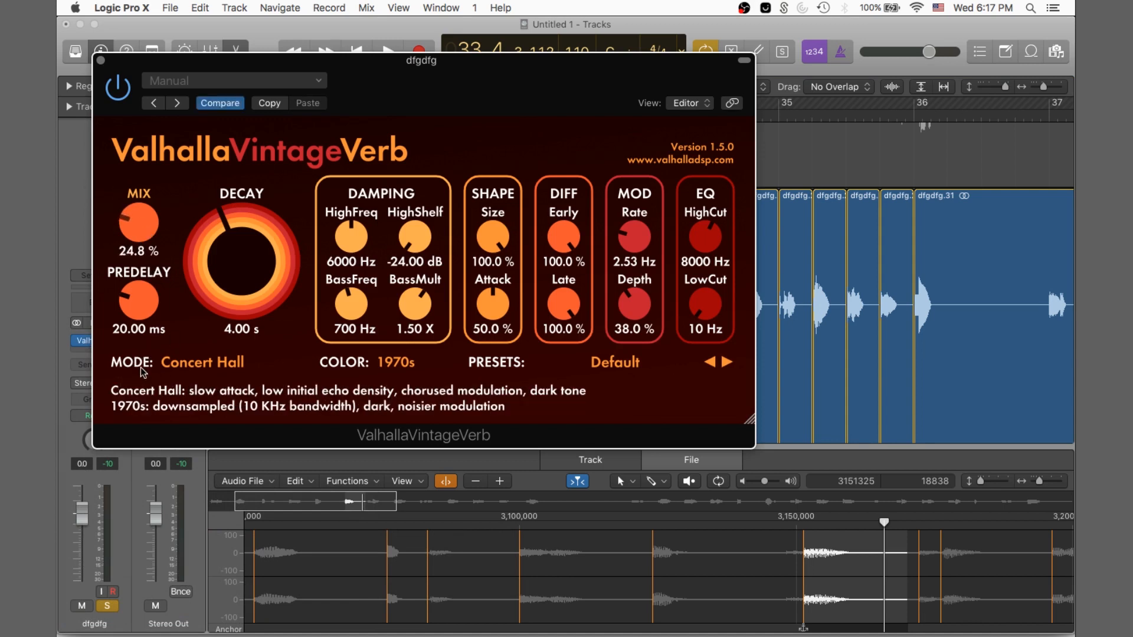
key("space")
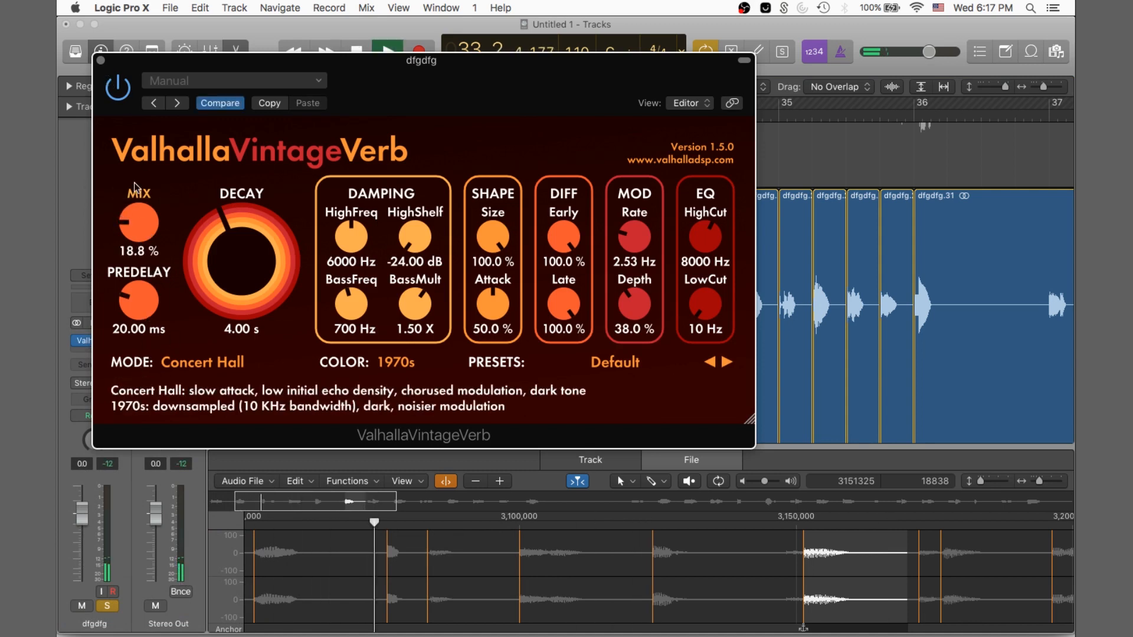
left_click_drag(135, 188, 140, 258)
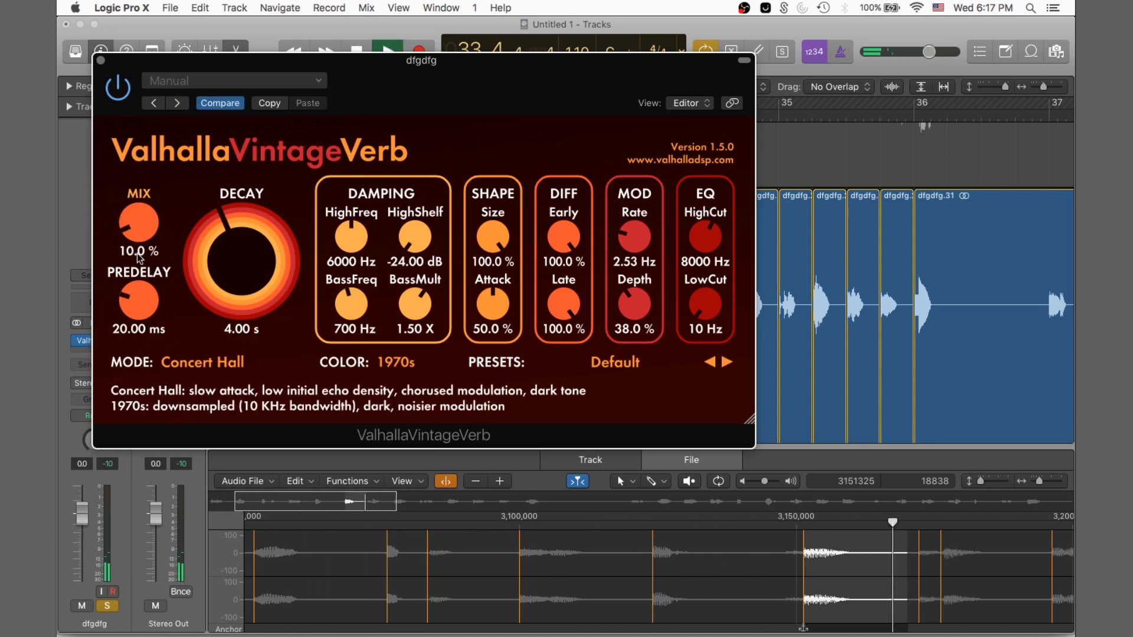
left_click(101, 61)
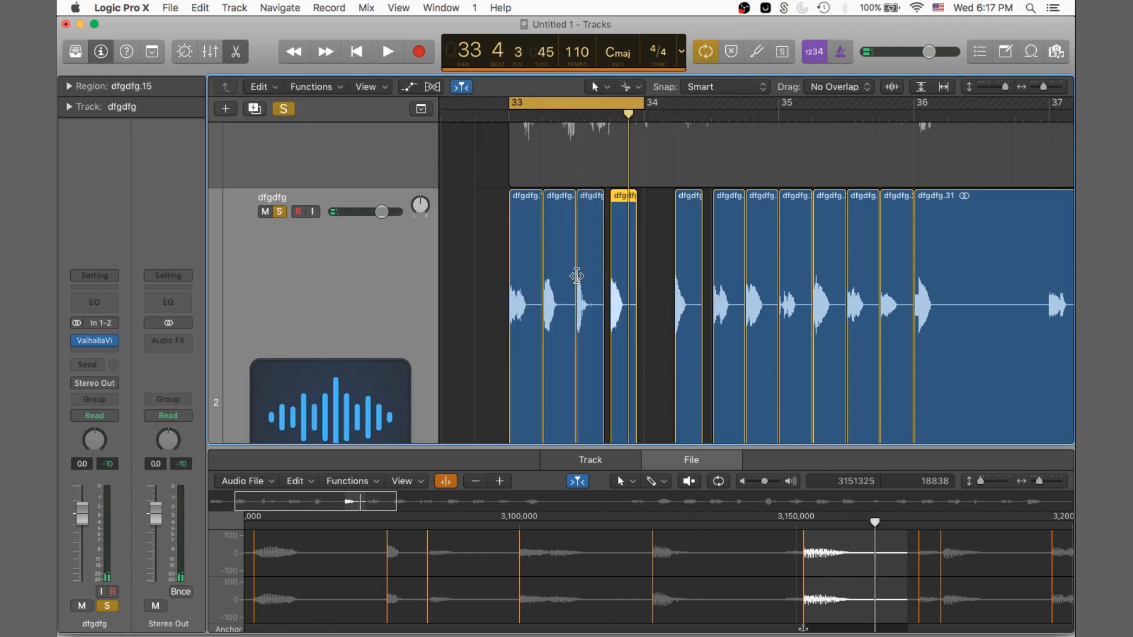
- Replace the beat 3 chop in bar 33 with the dfgdfg.21 chop from beat 4 of bar 34
left_click(593, 281)
key("Delete")
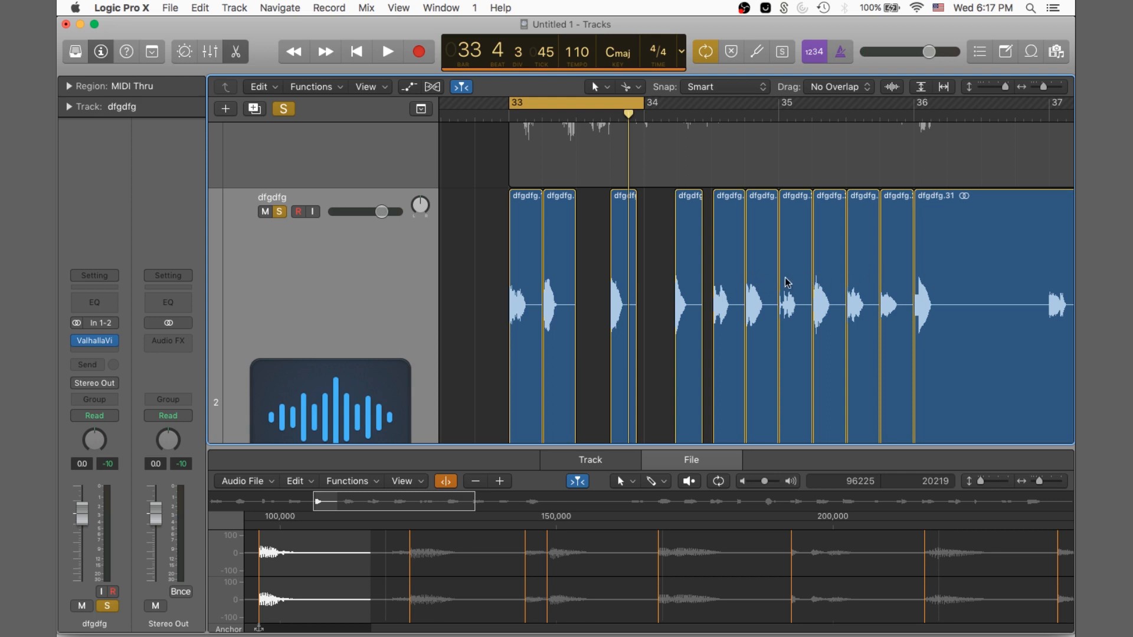
left_click_drag(755, 278, 577, 282)
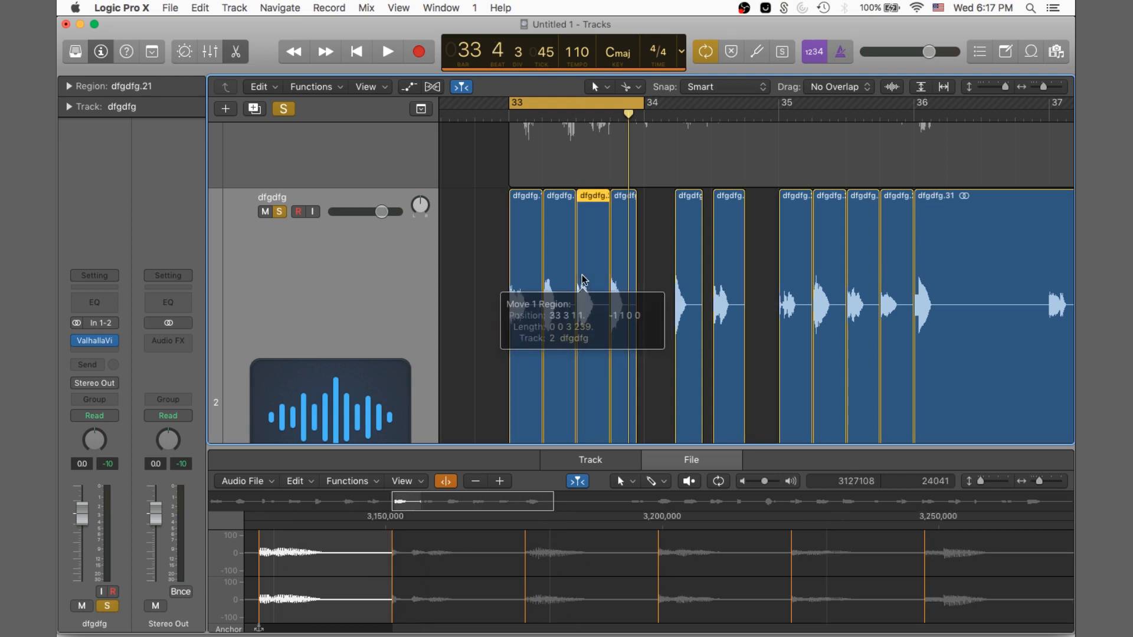
scroll(577, 281, "up", 3)
scroll(577, 281, "up", 3)
scroll(587, 295, "up", 3)
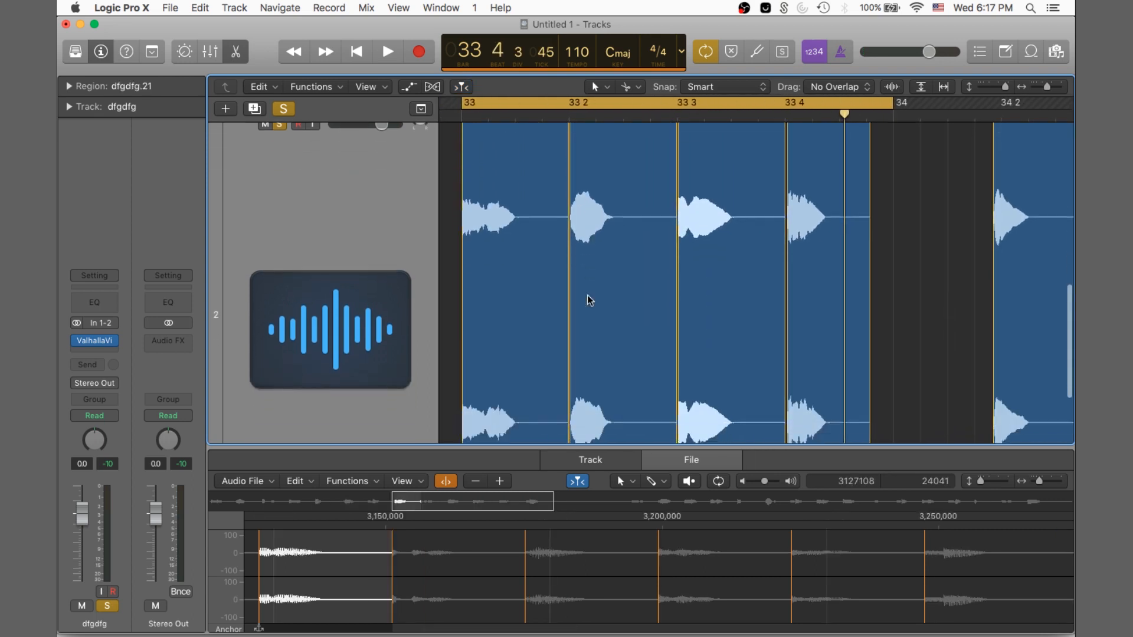
- Shorten the four chops in bar 33 together to a length of about 0 0 2 40
scroll(587, 297, "down", 2)
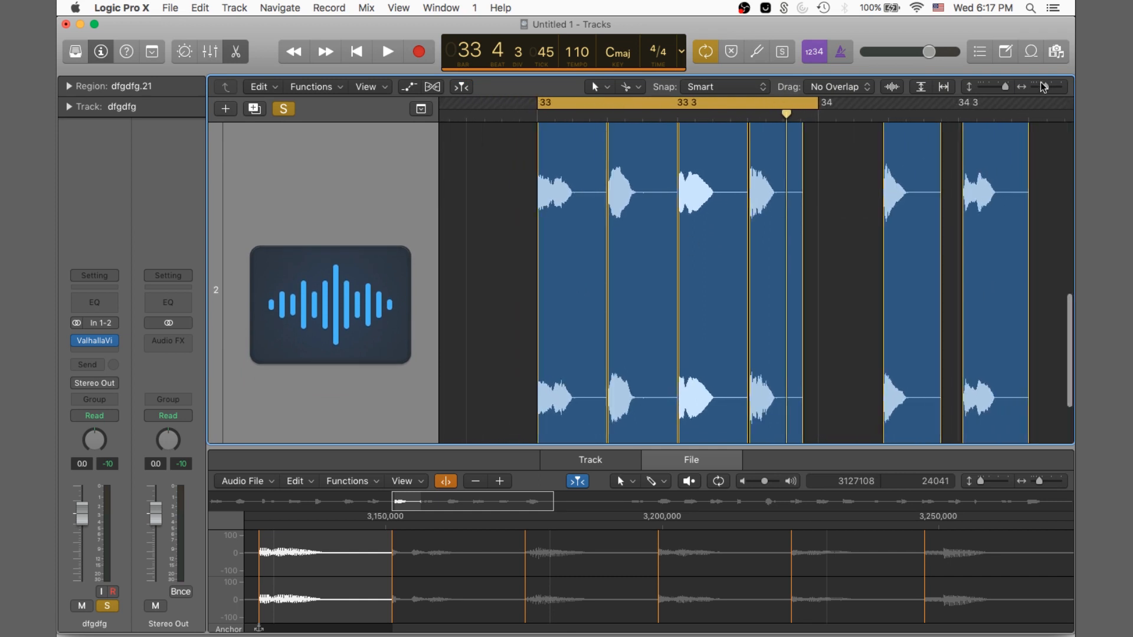
left_click(924, 87)
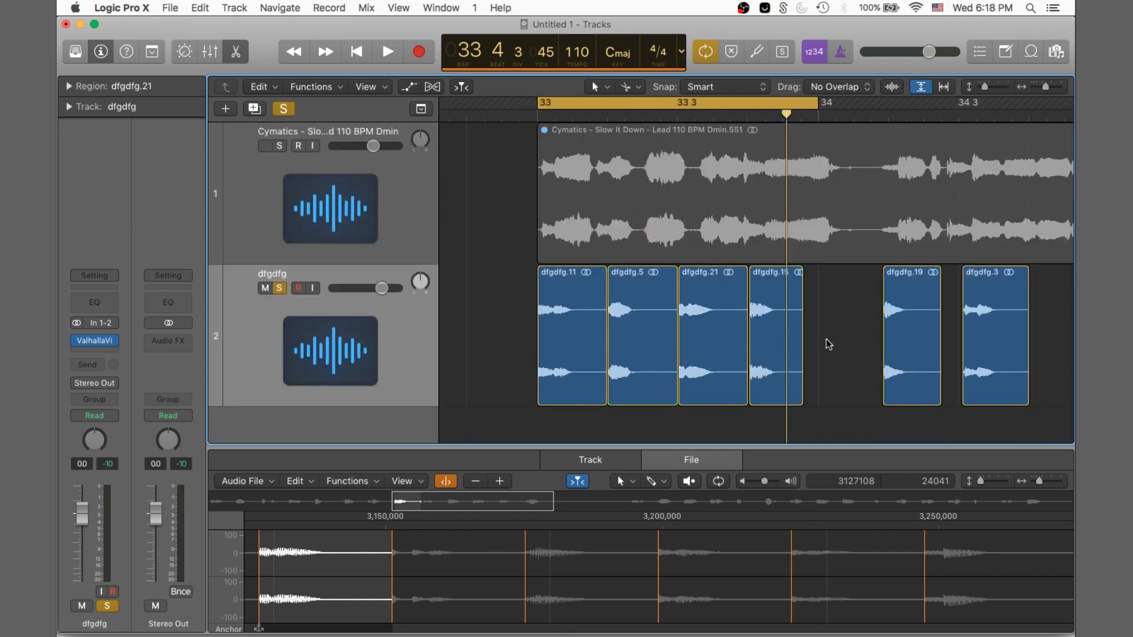
left_click_drag(826, 339, 514, 339)
left_click_drag(600, 402, 576, 403)
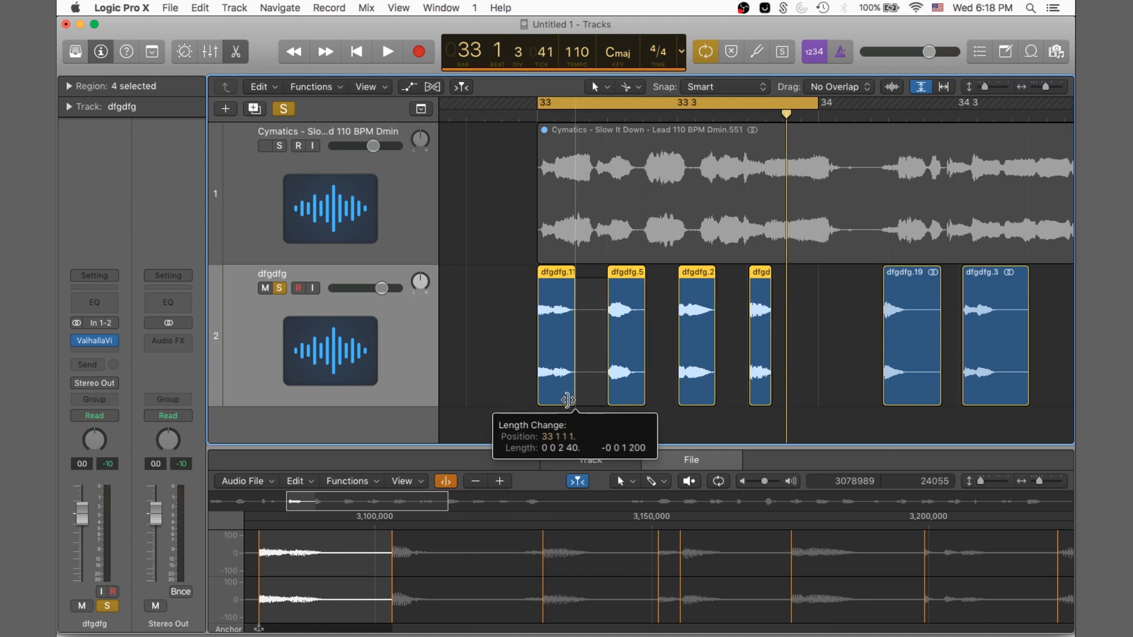
left_click(578, 350)
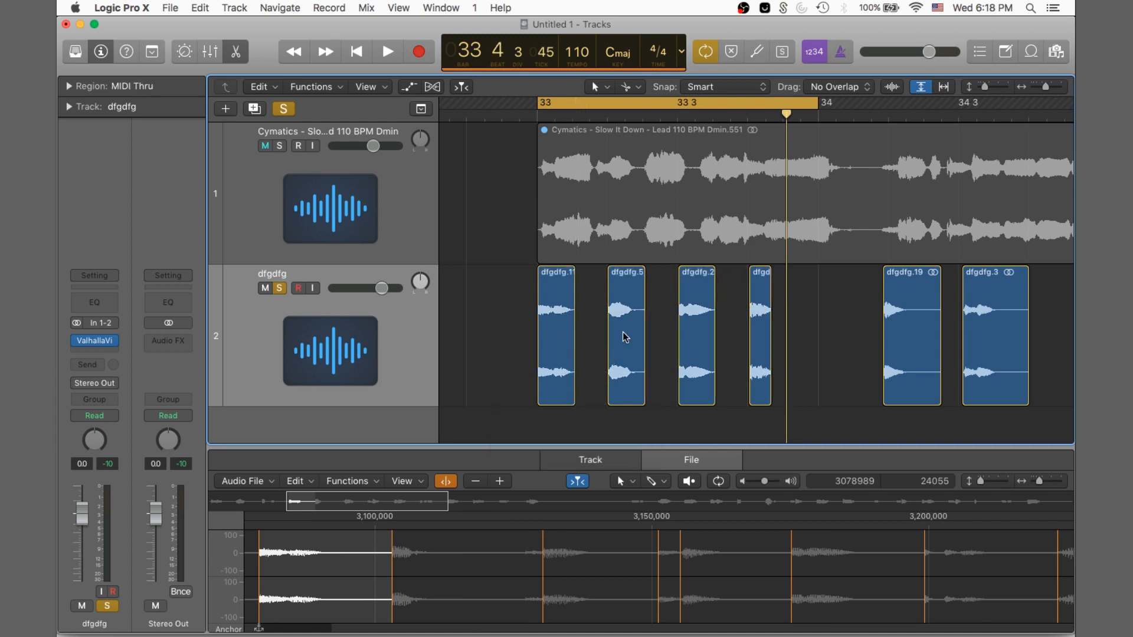
- Pack the dfgdfg.5, dfgdfg.15 and dfgdfg.21 chops closely behind the first chop and move dfgdfg.19 to about beat 3 of bar 33
left_click_drag(622, 331, 591, 335)
left_click_drag(760, 319, 619, 319)
left_click(698, 304)
left_click_drag(698, 304, 647, 302)
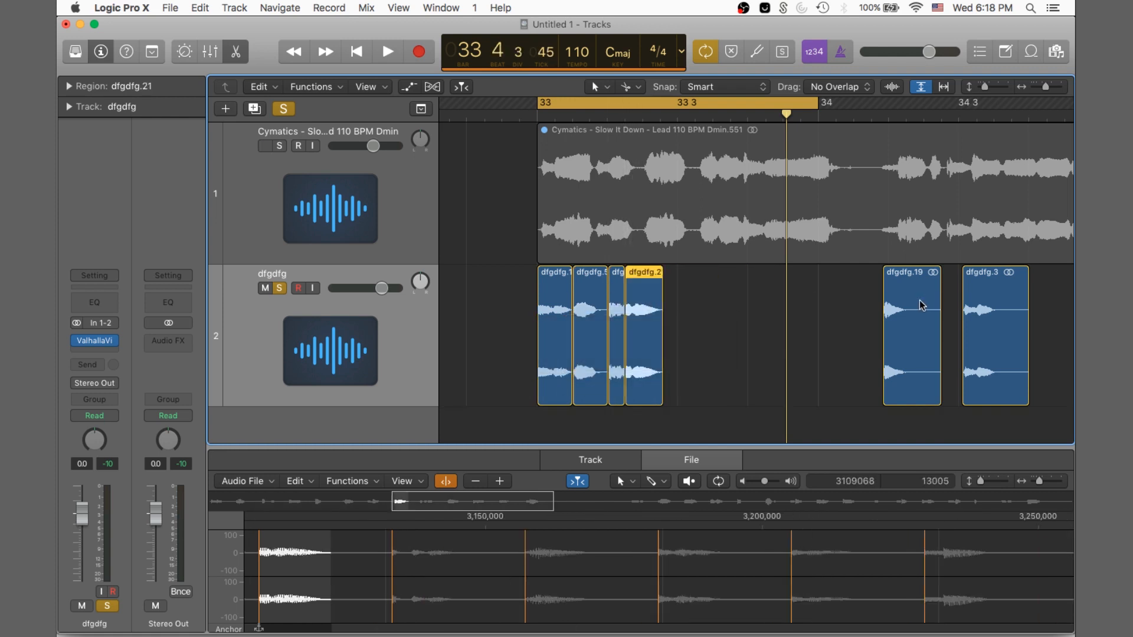
left_click_drag(919, 296, 716, 293)
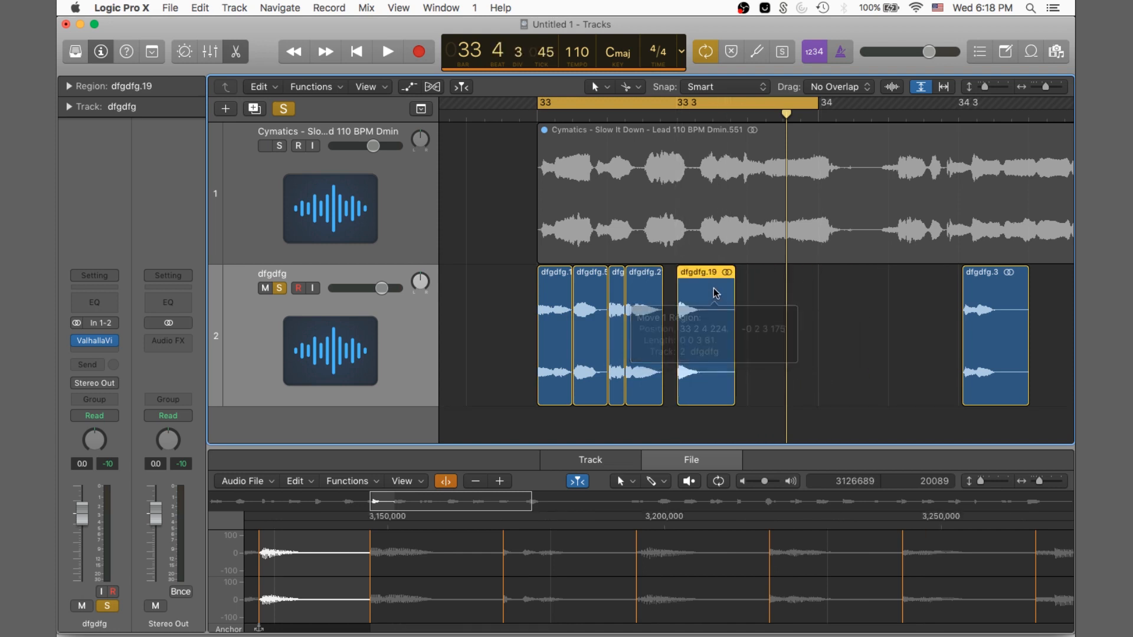
- Play the new pattern and delete the short dfgdfg.15 chop from bar 33
key("space")
left_click(617, 307)
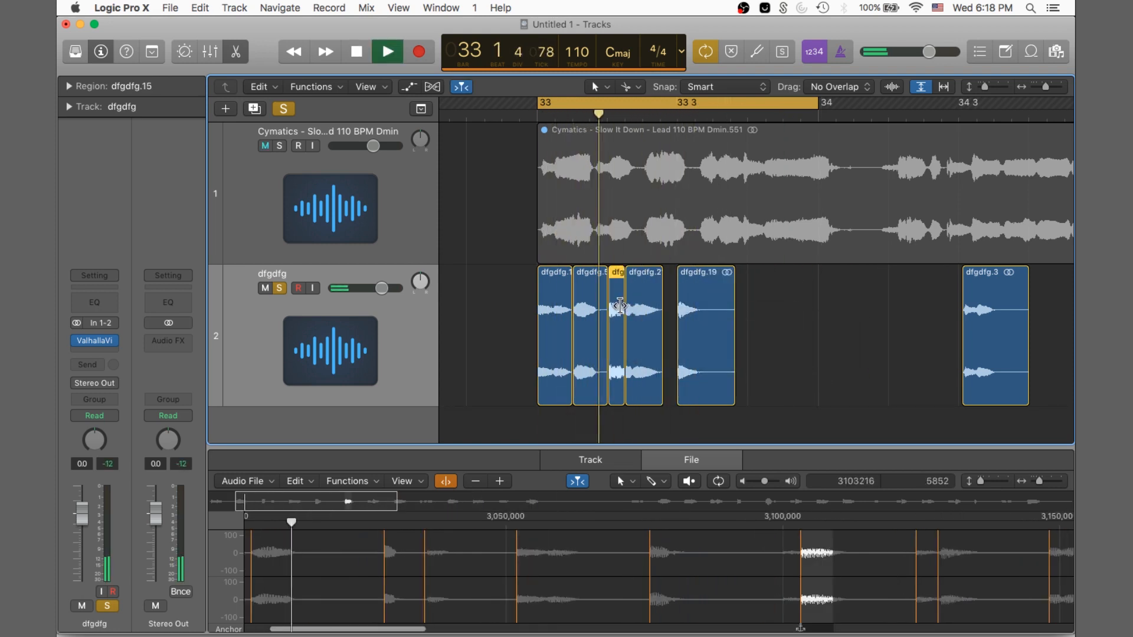
key("Delete")
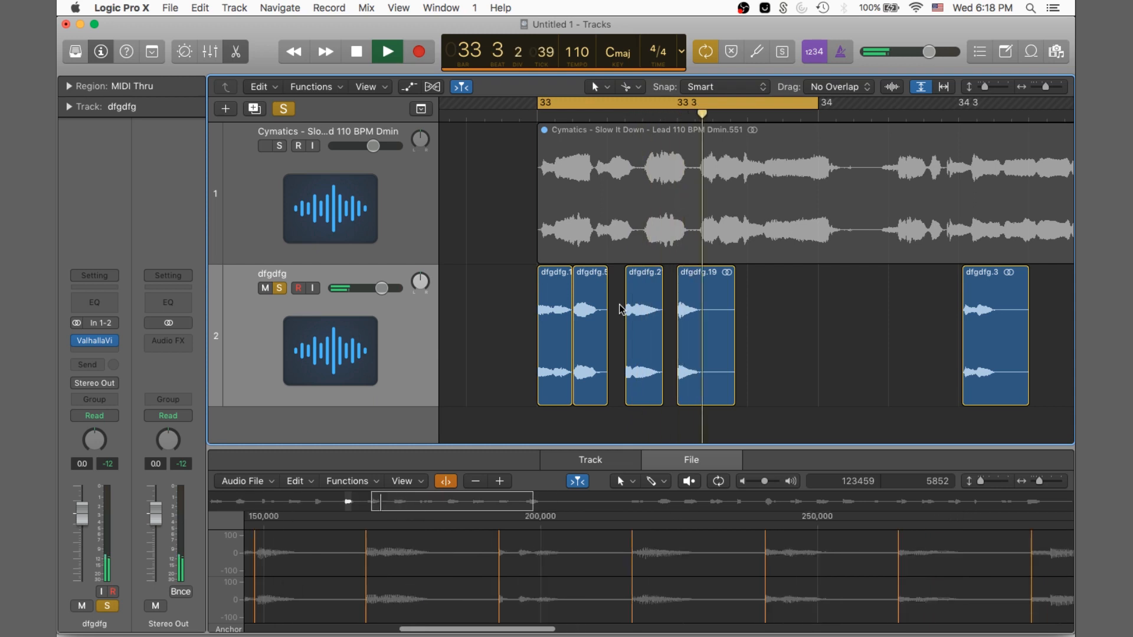
- Try the dfgdfg.5 chop a sixteenth note further on, return it to 33 1 3 1, and audition the pattern
left_click_drag(587, 328, 604, 326)
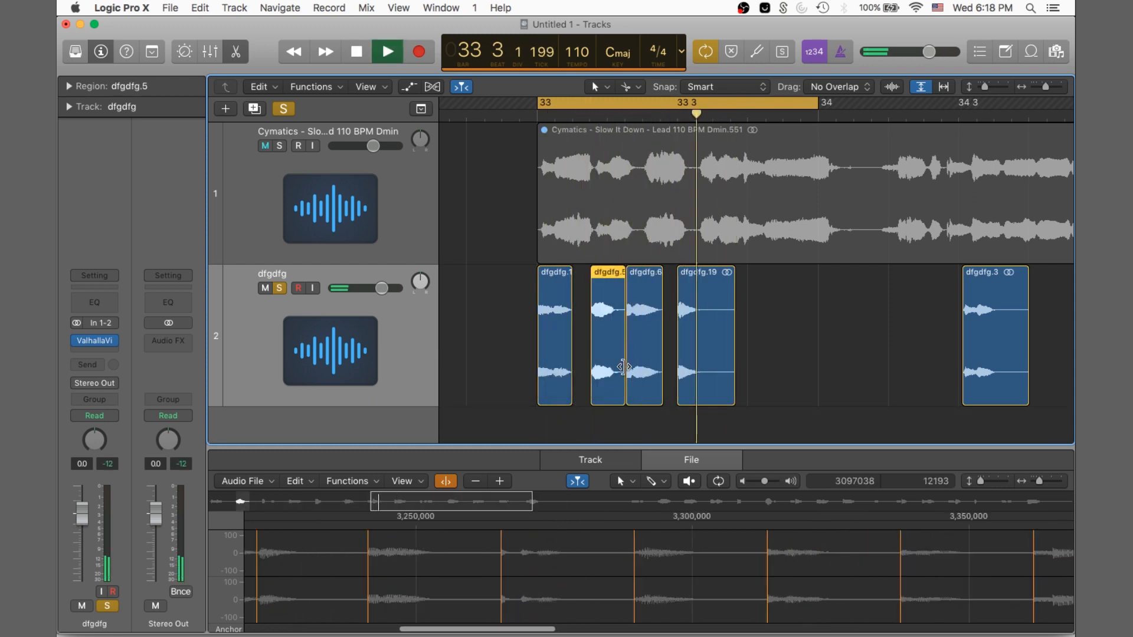
key("space")
left_click_drag(612, 367, 589, 363)
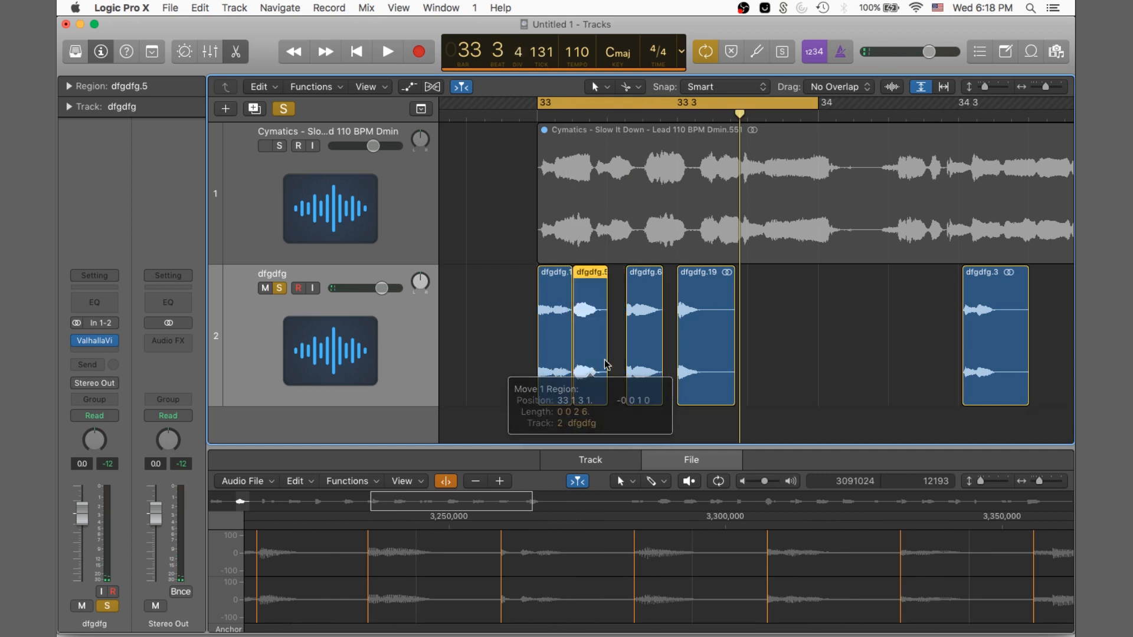
key("space")
key("space")
- Move the dfgdfg.3 chop from bar 34 to beat 4 of bar 33, audition it and delete it
left_click(999, 324)
left_click_drag(998, 328, 785, 322)
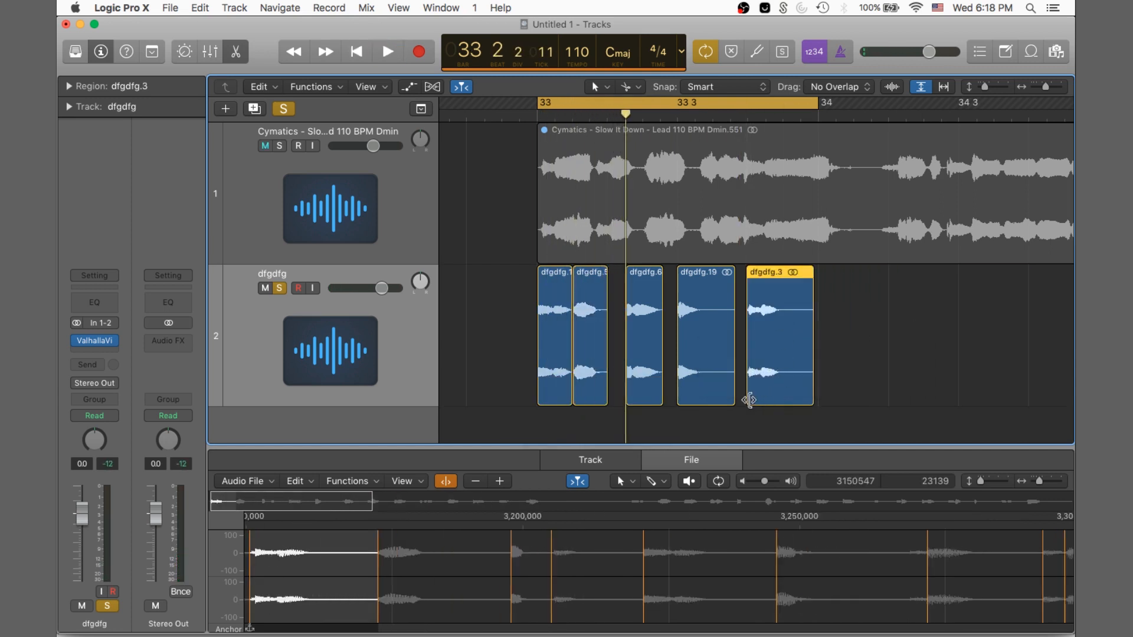
key("space")
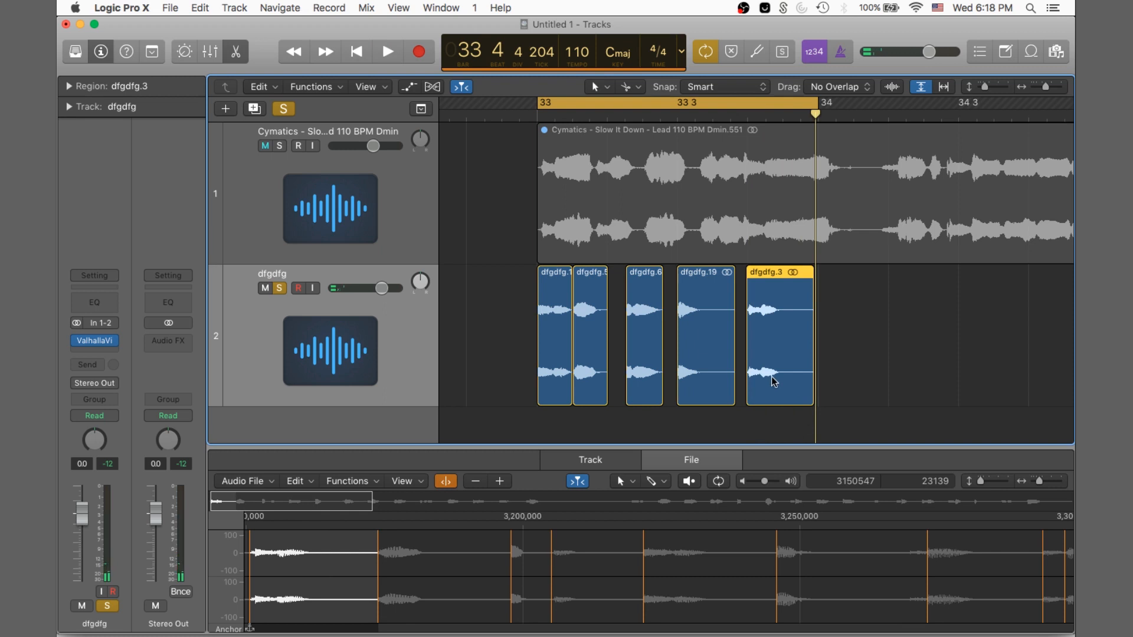
key("Delete")
- Move the dfgdfg.25 chop from bar 35 to beat 4 of bar 33 and audition it
key("super+Left")
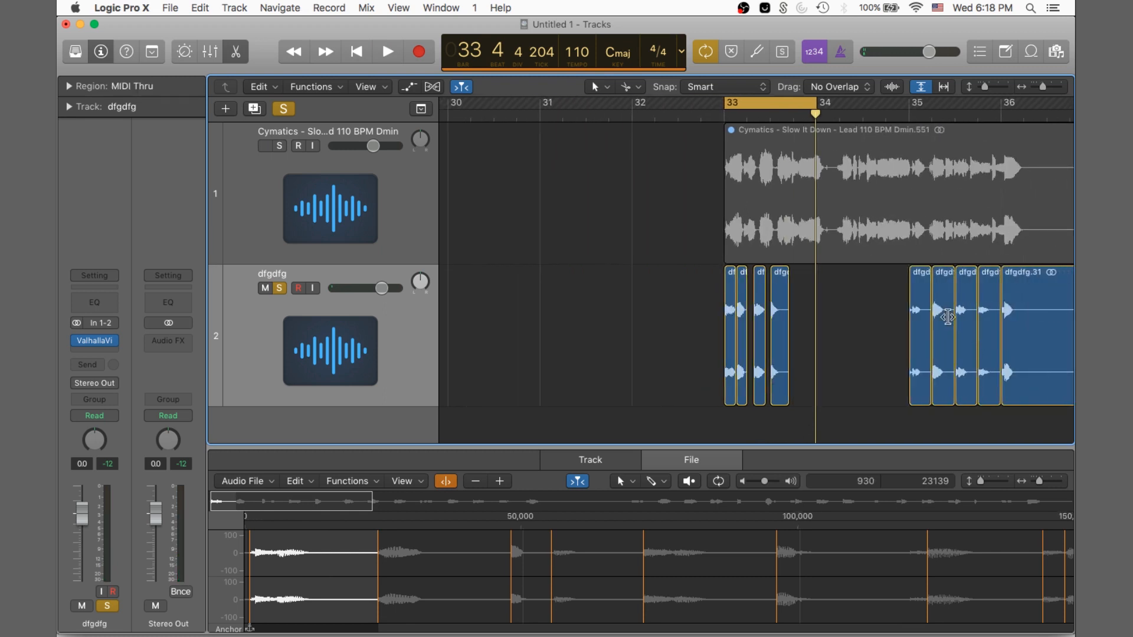
left_click_drag(947, 318, 802, 316)
key("space")
key("super+Right")
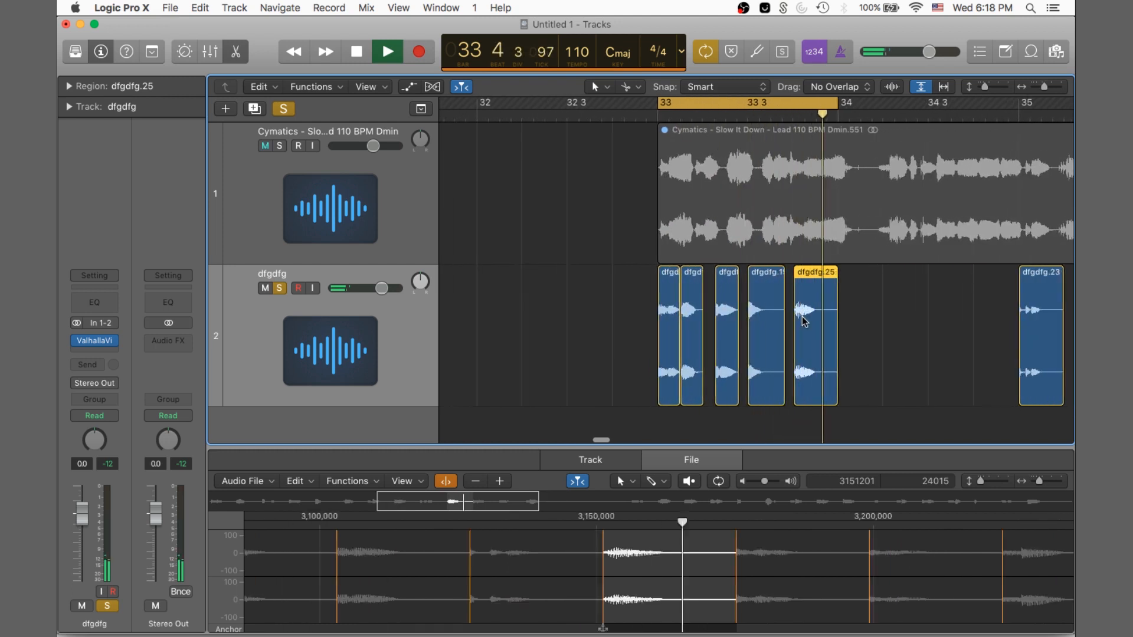
- Shorten the dfgdfg.19 chop to 0 0 1 81 and place a copy of it at 33 3 2 224
key("space")
left_click_drag(782, 400, 760, 400)
left_click_drag(756, 352, 779, 357)
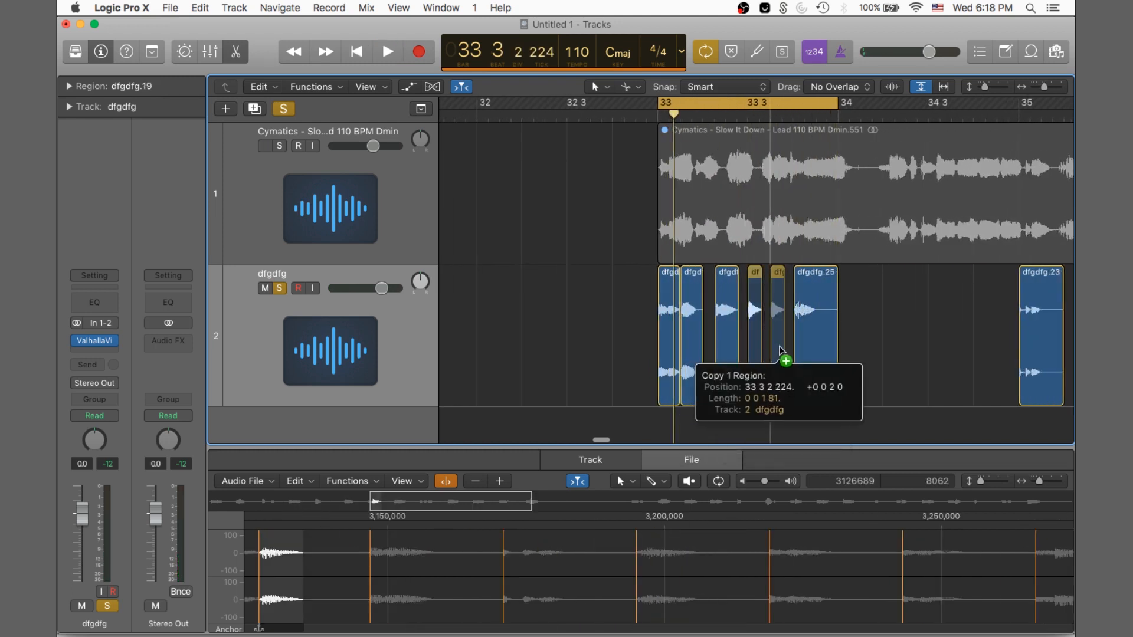
- Apply a fade-out of 58 to all six chops in bar 33 and play the result
left_click_drag(864, 338, 609, 317)
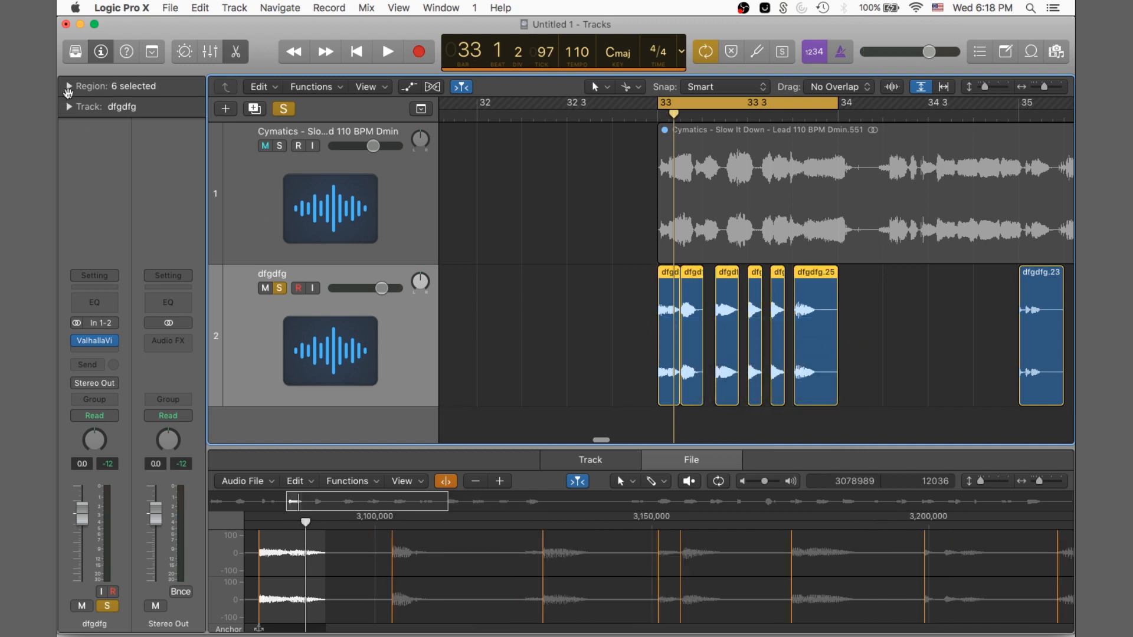
left_click(68, 86)
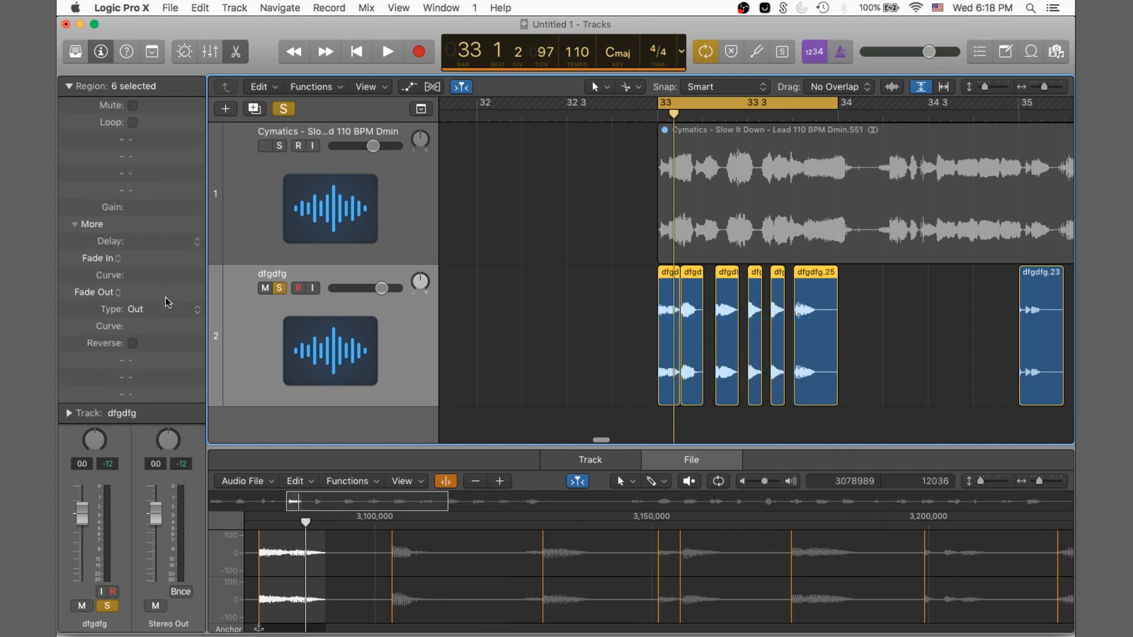
left_click_drag(166, 293, 160, 201)
key("space")
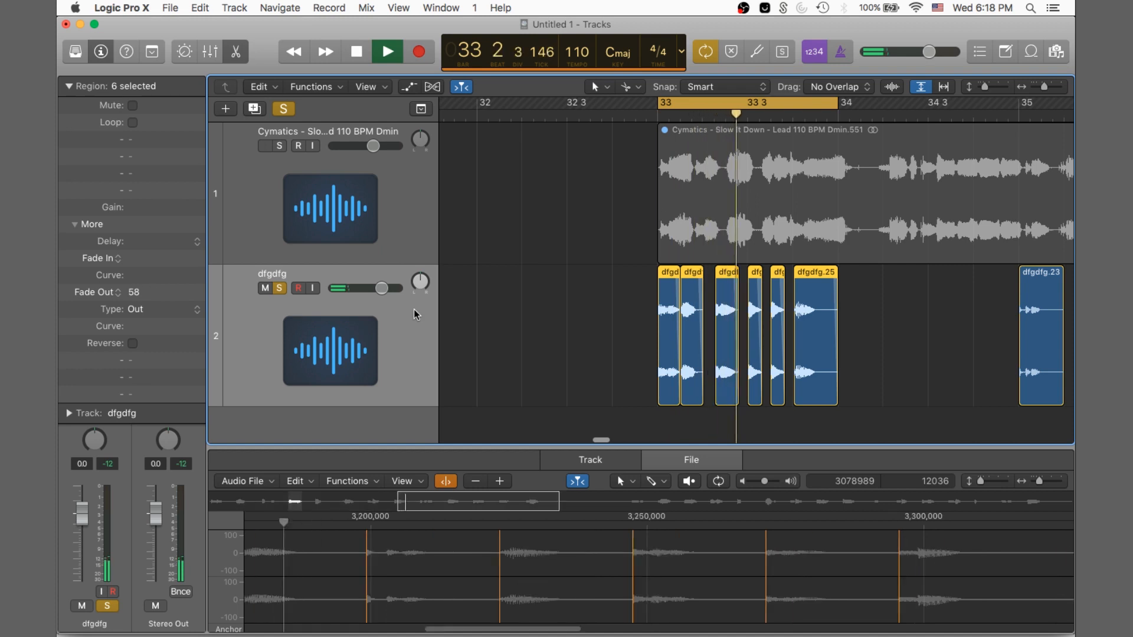
- Stop the bar 33 loop and audition the remaining slices from 37 2 with the cycle off
left_click(944, 344)
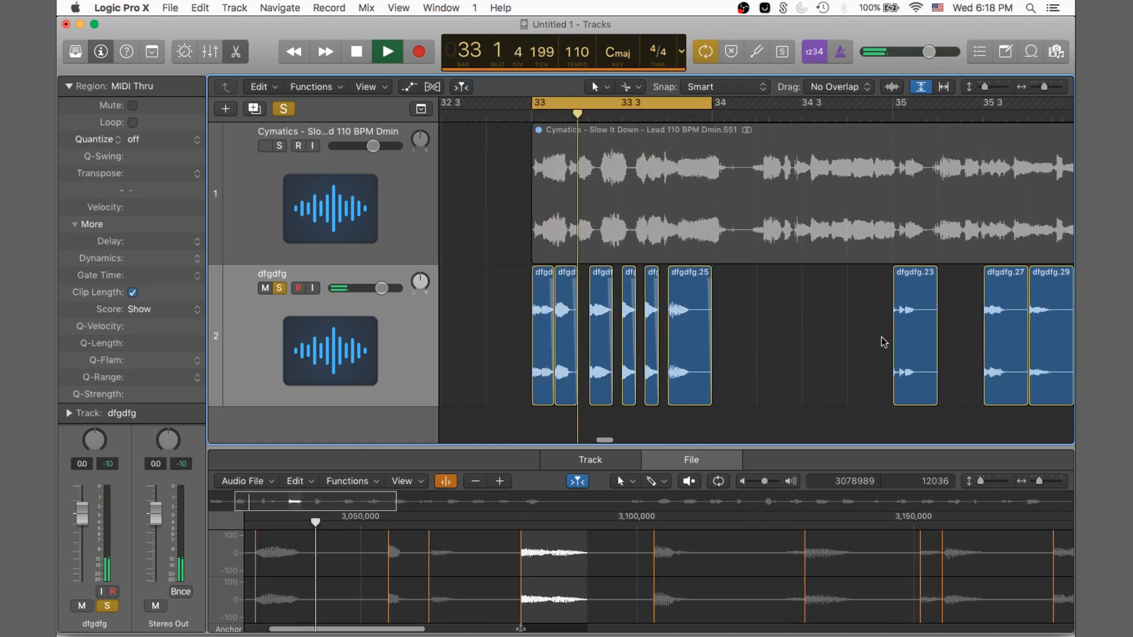
scroll(810, 344, "down", 5)
key("space")
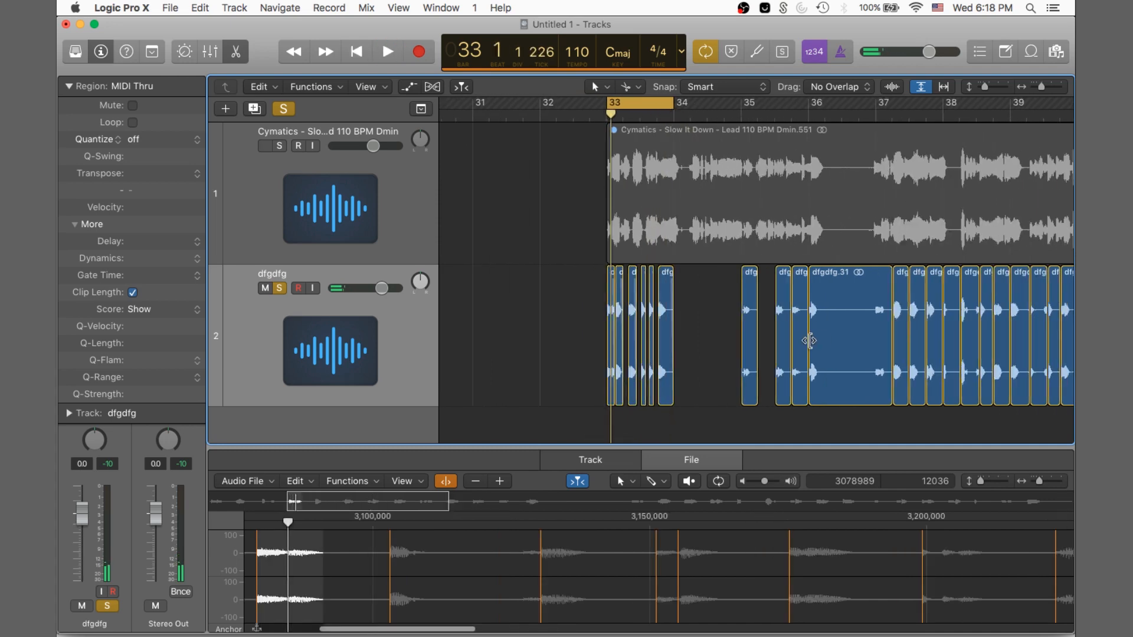
left_click(900, 113)
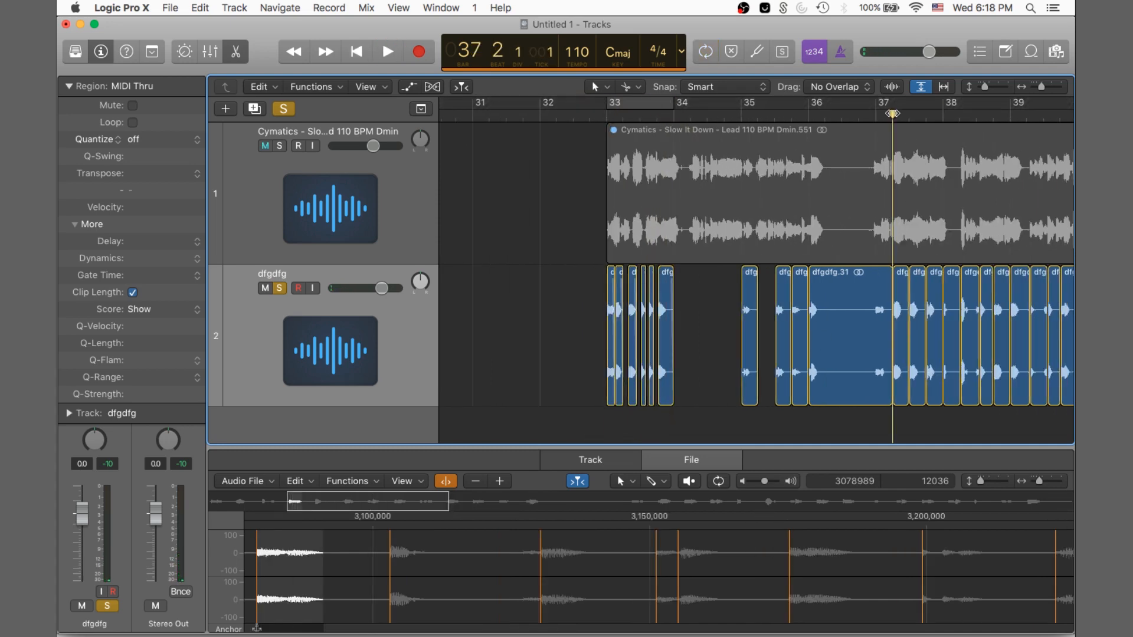
key("space")
key("space")
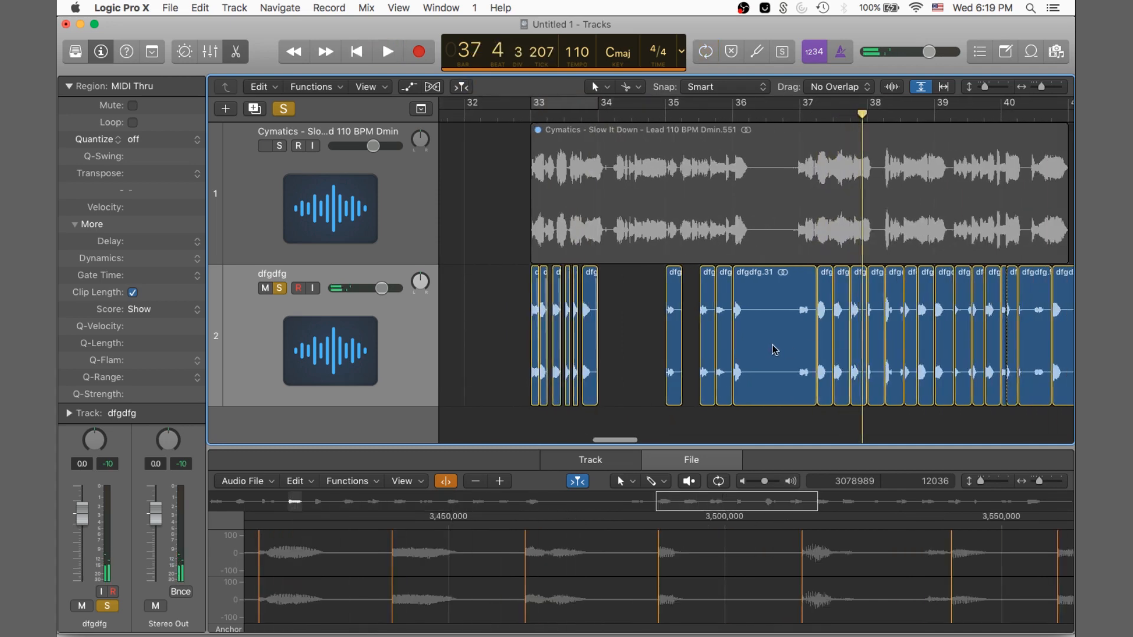
- Delete the unused slices between bars 35 and 37 and move dfgdfg.33 and dfgdfg.35 to the start of bar 34
left_click(772, 347)
key("Delete")
key("Delete")
left_click_drag(701, 340, 838, 338)
left_click_drag(820, 296, 604, 300)
scroll(604, 299, "up", 5)
scroll(605, 304, "left", 1)
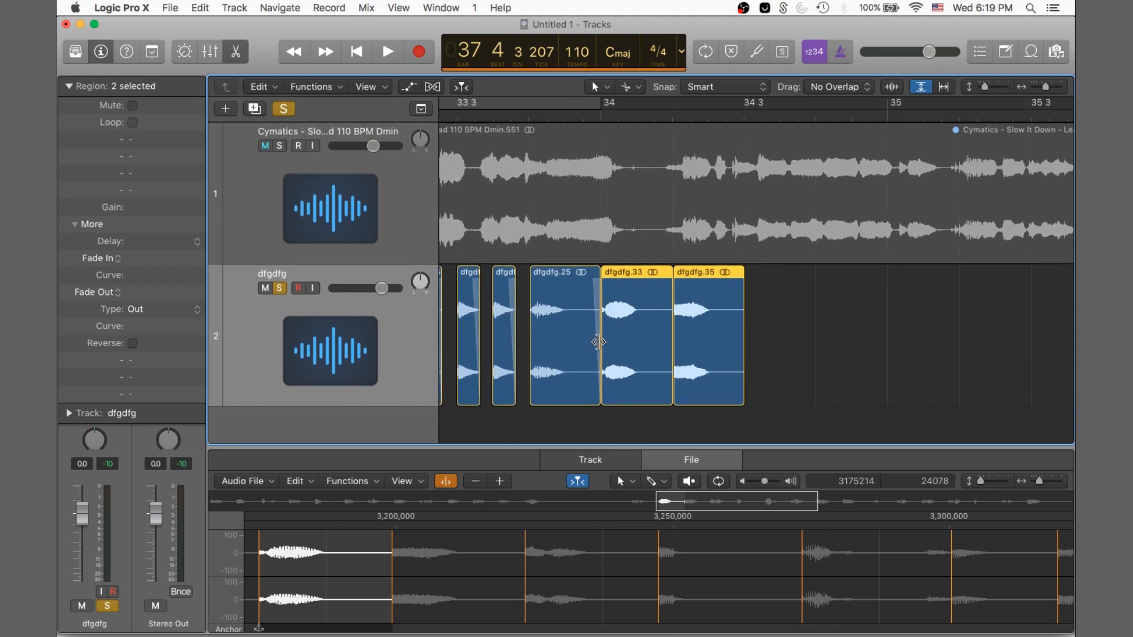
- Trim the dfgdfg.25 chop and fit a shortened dfgdfg.33 at 33 4 3 1 so it ends at bar 34
left_click_drag(596, 380, 576, 362)
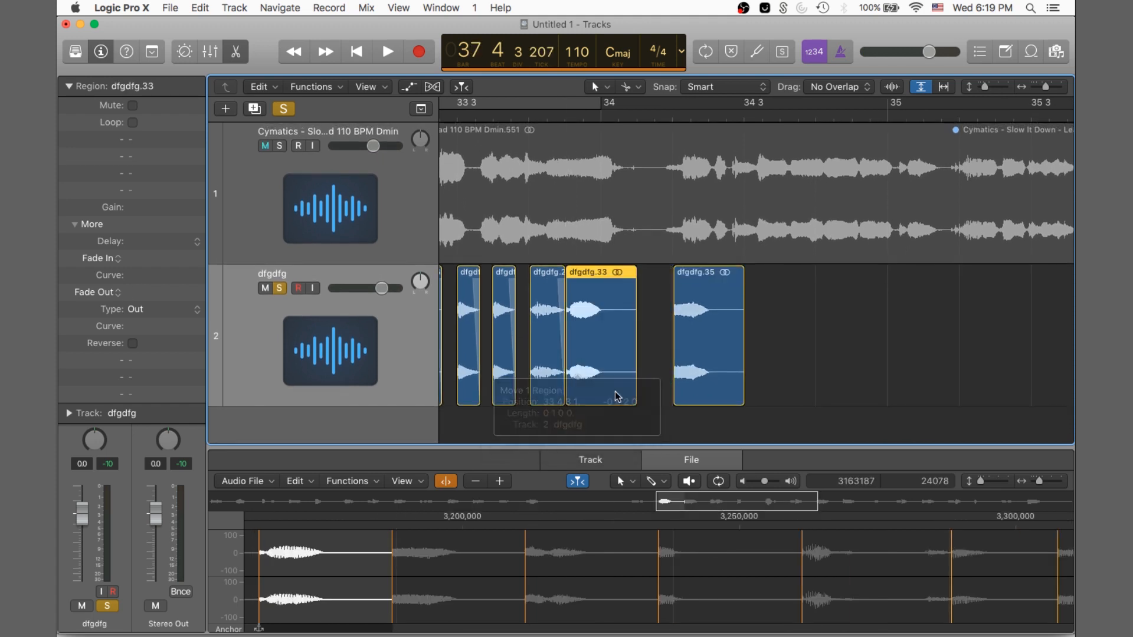
left_click_drag(632, 401, 602, 392)
key("super+Left")
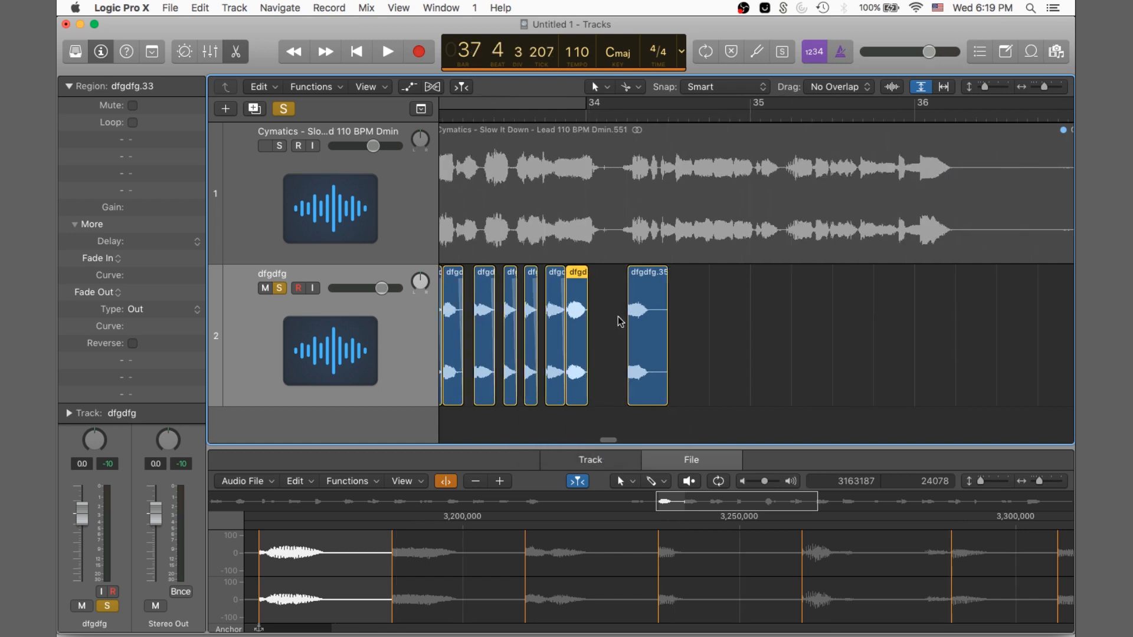
- Set the cycle range to bar 33, play the chops and collapse the region parameters
left_click(619, 321)
scroll(537, 132, "left", 5)
left_click_drag(586, 100, 749, 106)
key("space")
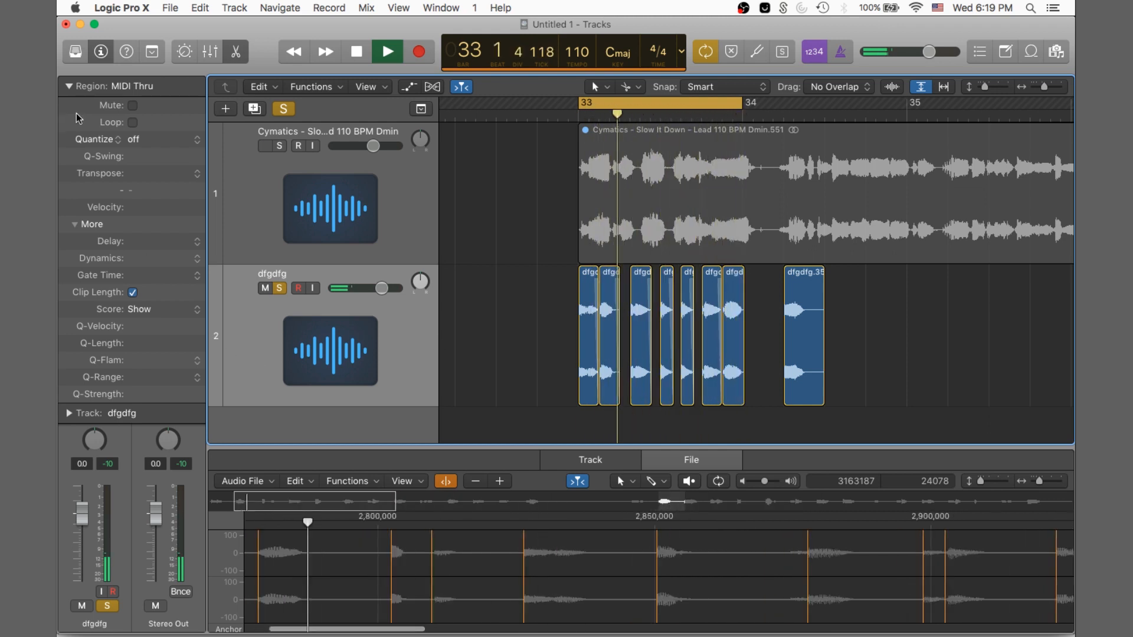
left_click(65, 86)
- Audition the pattern again and delete the dfgdfg.33 chop at the end of bar 33
key("space")
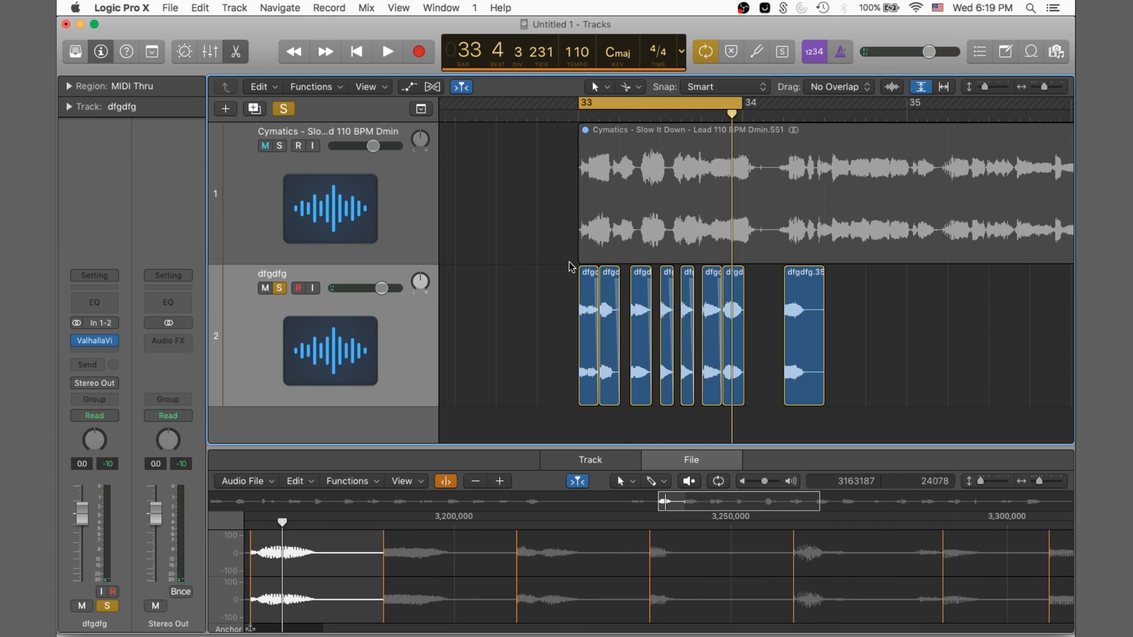
key("space")
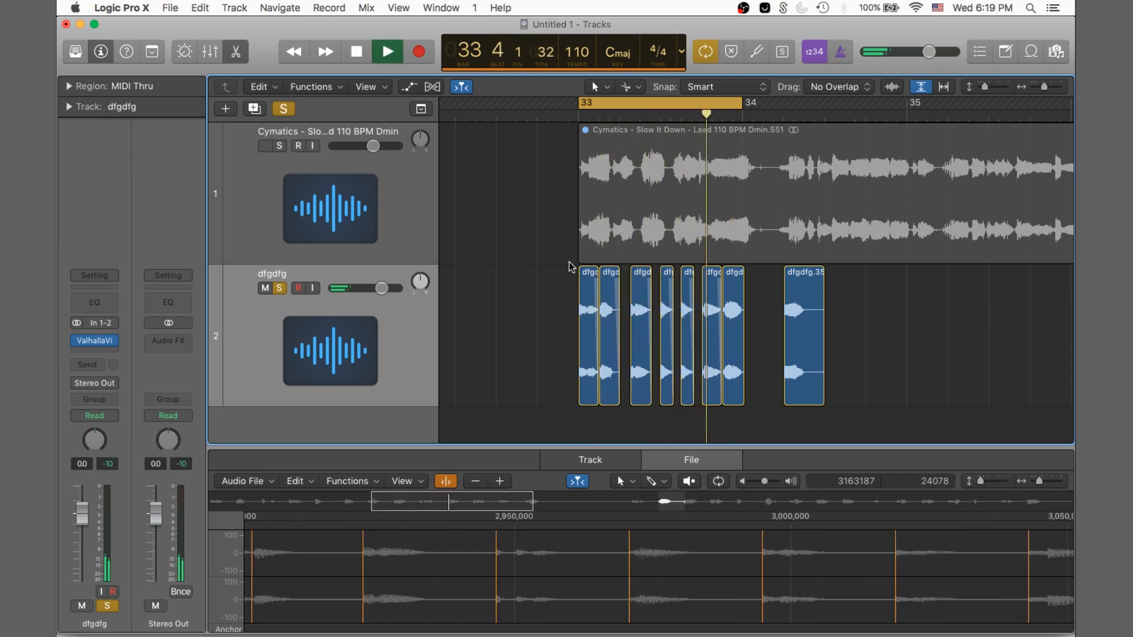
key("space")
left_click(733, 328)
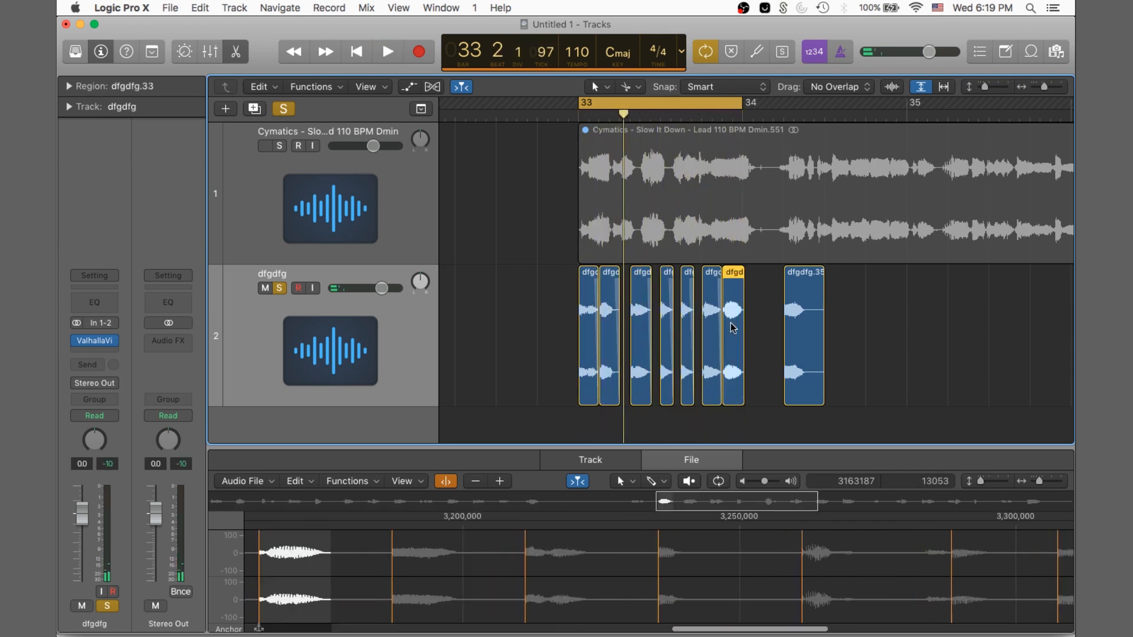
key("Delete")
- Show Flex editing and set the dfgdfg track's Flex mode to Monophonic
left_click(405, 85)
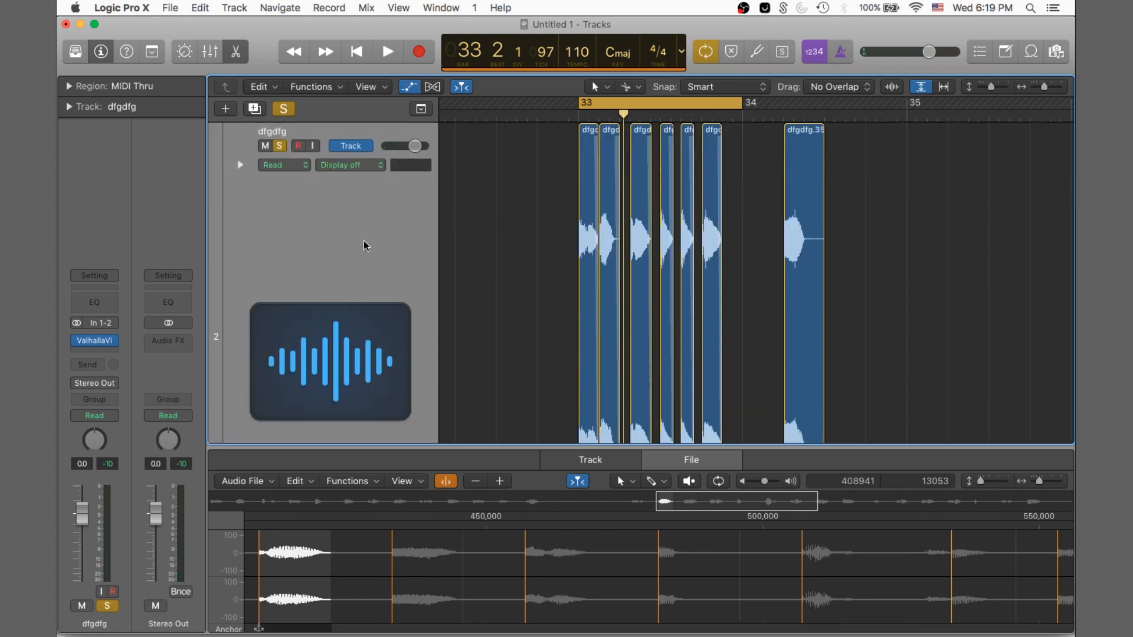
left_click(433, 87)
left_click(349, 158)
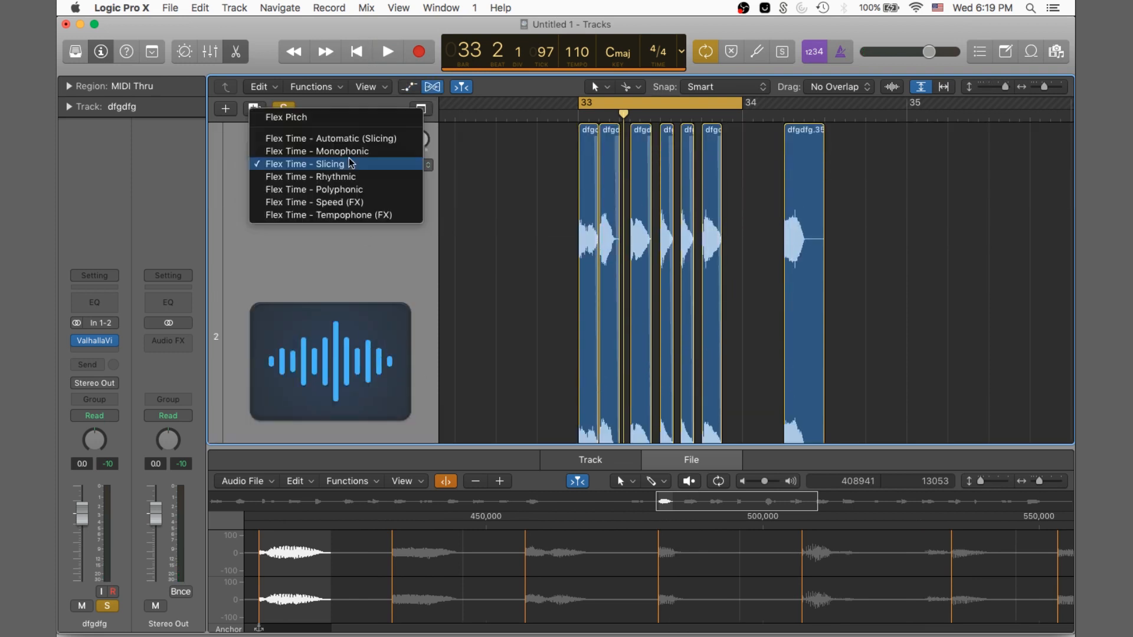
left_click(389, 152)
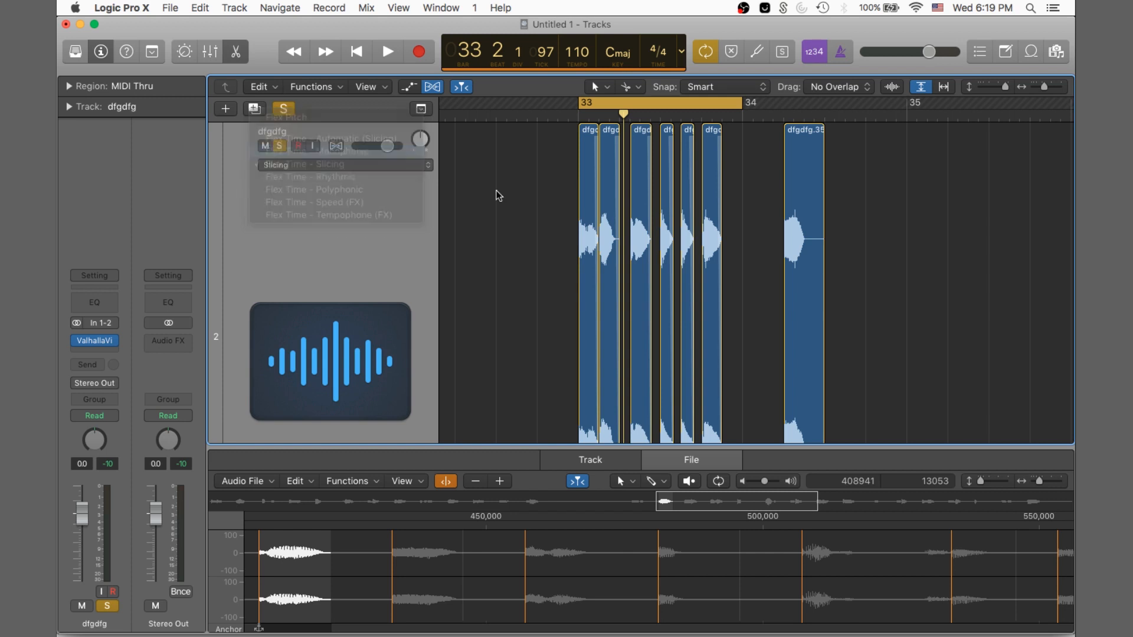
left_click(762, 254)
- Time-stretch the dfgdfg.25 chop towards the end of bar 33, audition it and undo the stray region copy on the Cymatics track
left_click_drag(716, 140, 737, 134)
key("space")
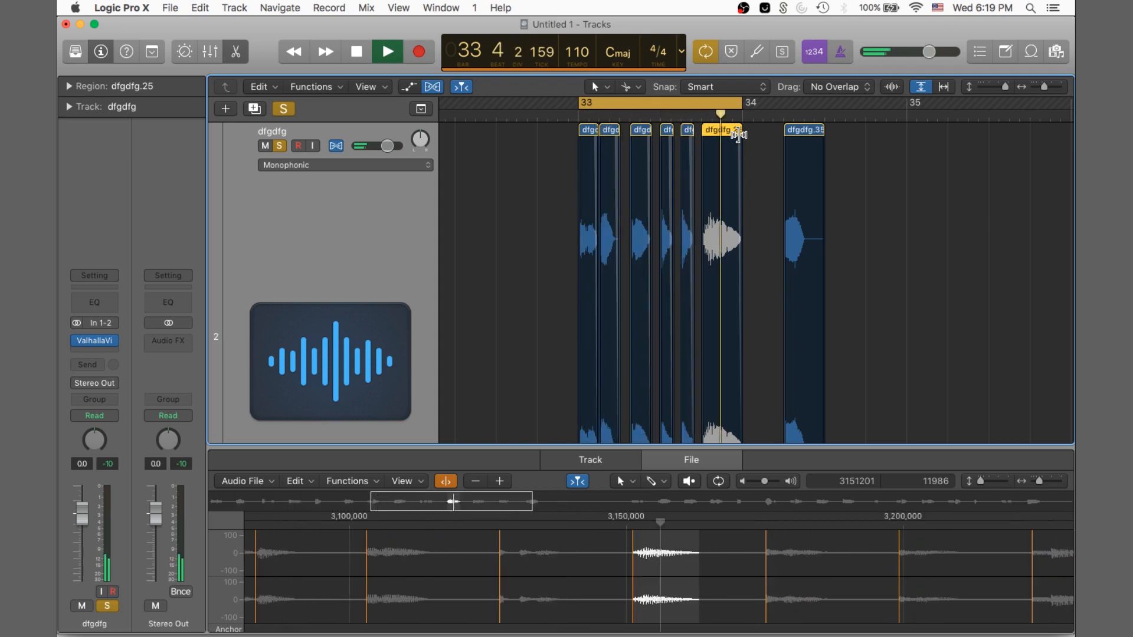
mouse_move(738, 135)
left_mouse_down()
mouse_move(686, 137)
mouse_move(742, 140)
left_mouse_up()
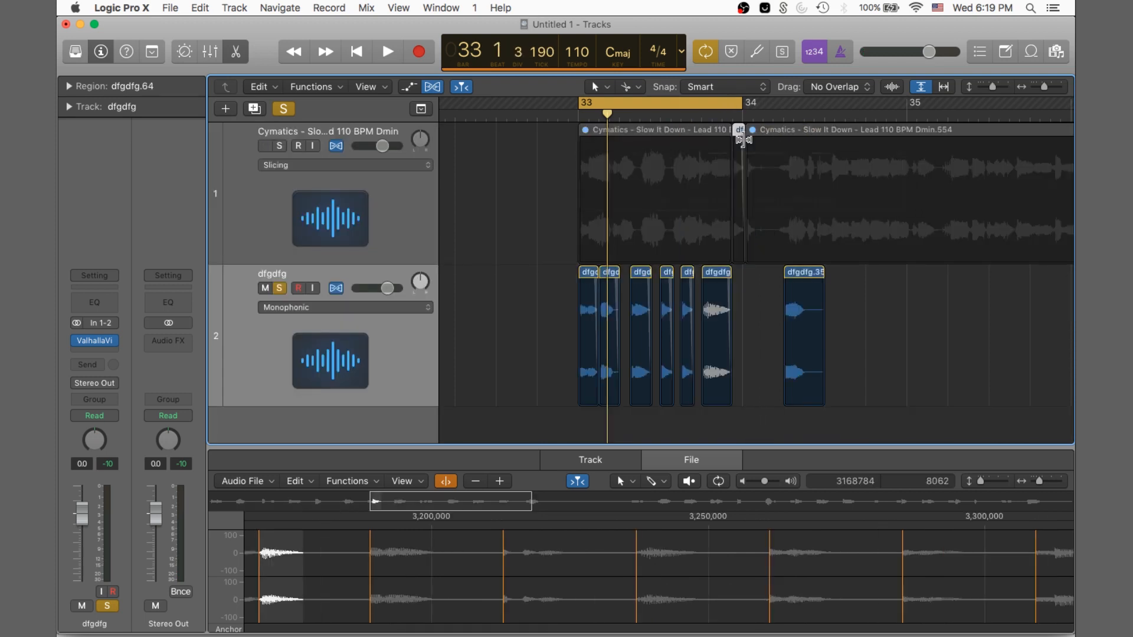
key("super+z")
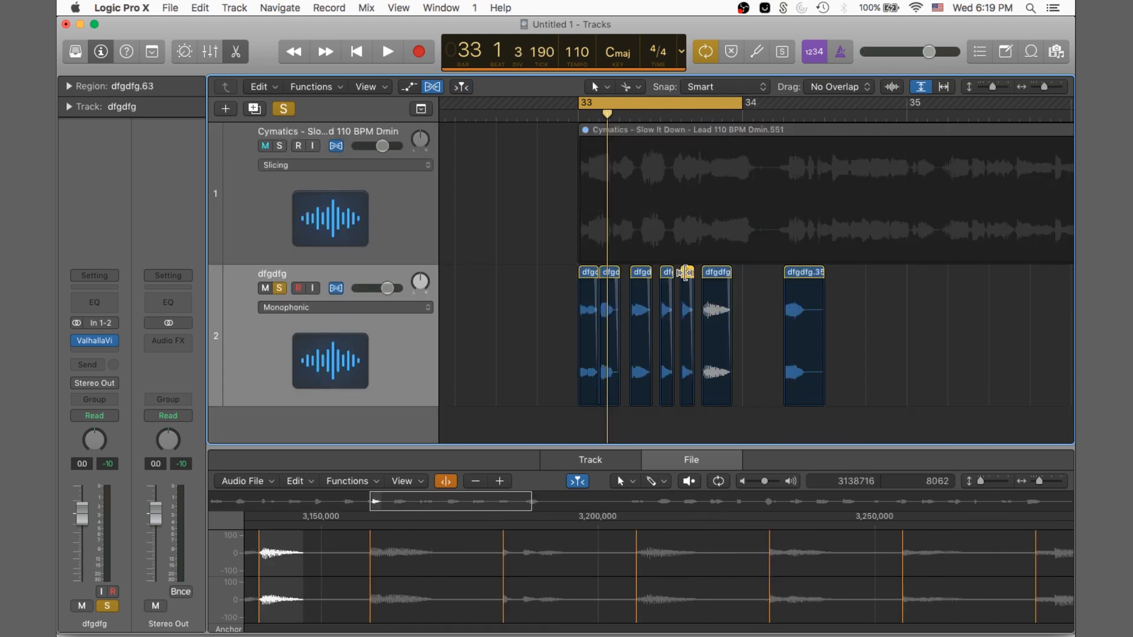
- Copy the short chop before the stretched one to the end of bar 33 and audition the pattern
left_click_drag(687, 276, 739, 276)
key("space")
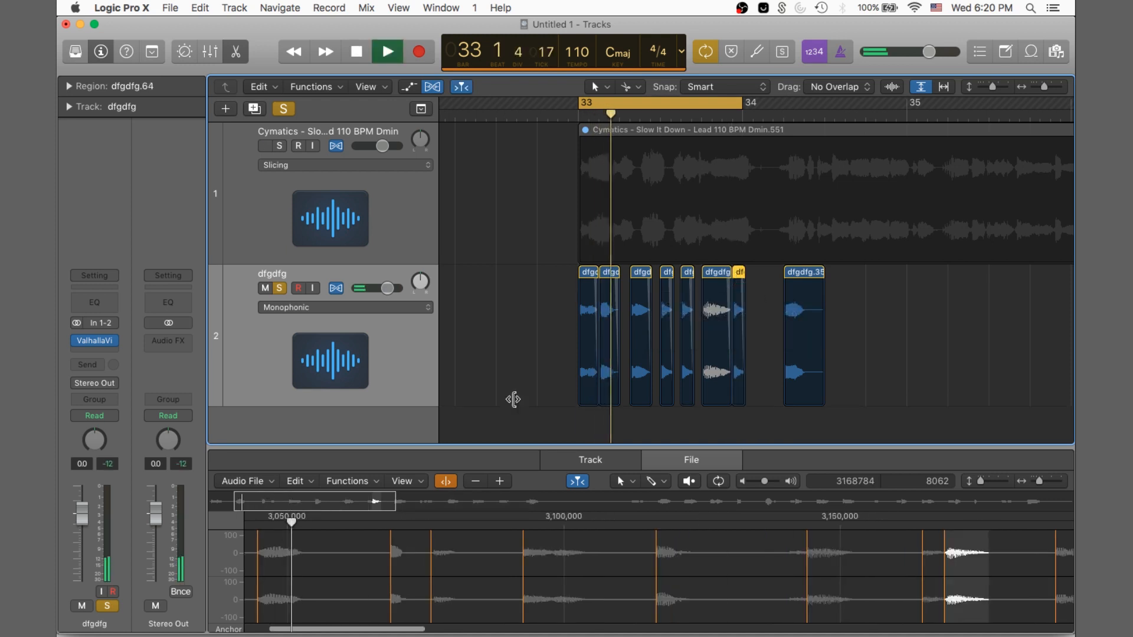
left_click(529, 341)
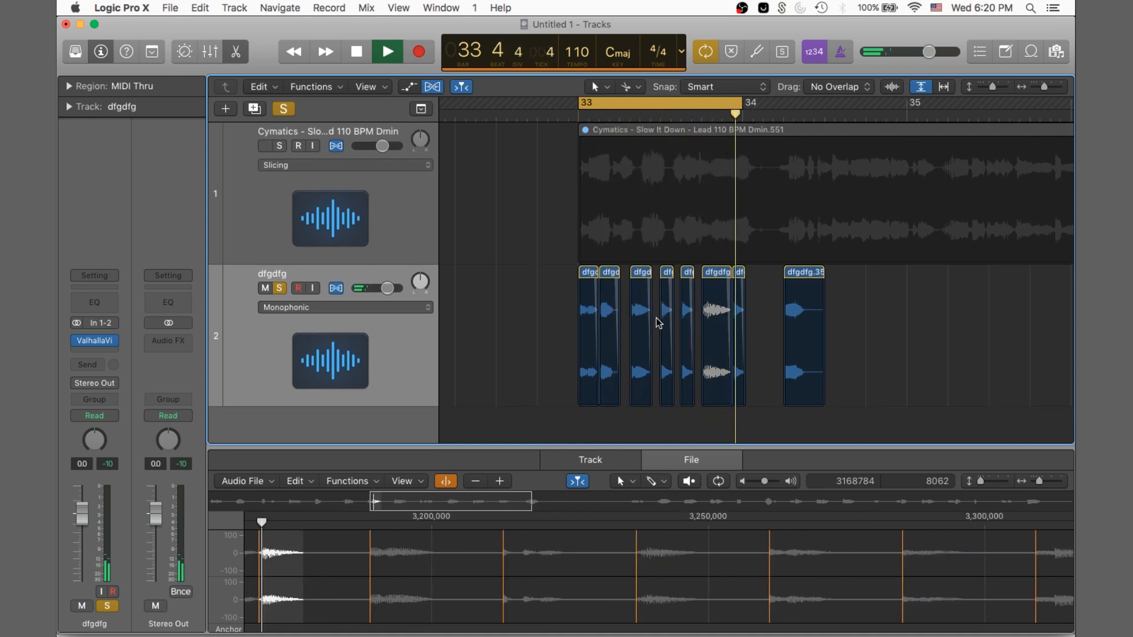
- Stop playback and undo the last chop copy, the time-stretch and the deletion of the dfgdfg.33 chop
key("space")
key("super+z")
key("super+z")
key("super+z")
key("super+z")
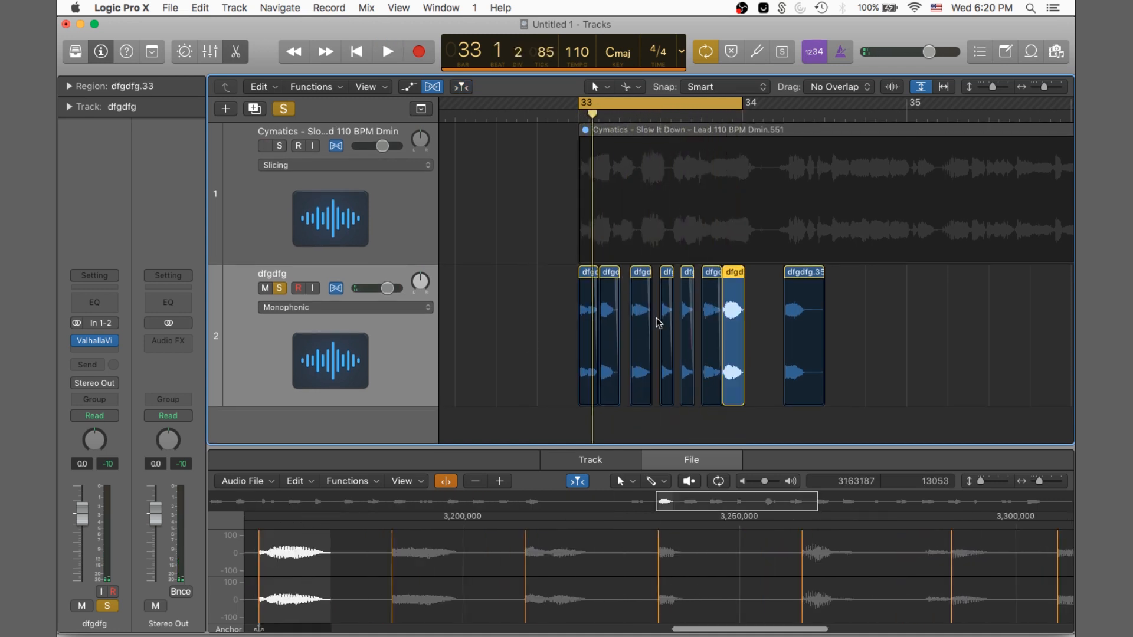
- Audition the bar 33 vocal chop pattern with the dfgdfg.33 chop at its end, clear the region selection and stop playback
key("space")
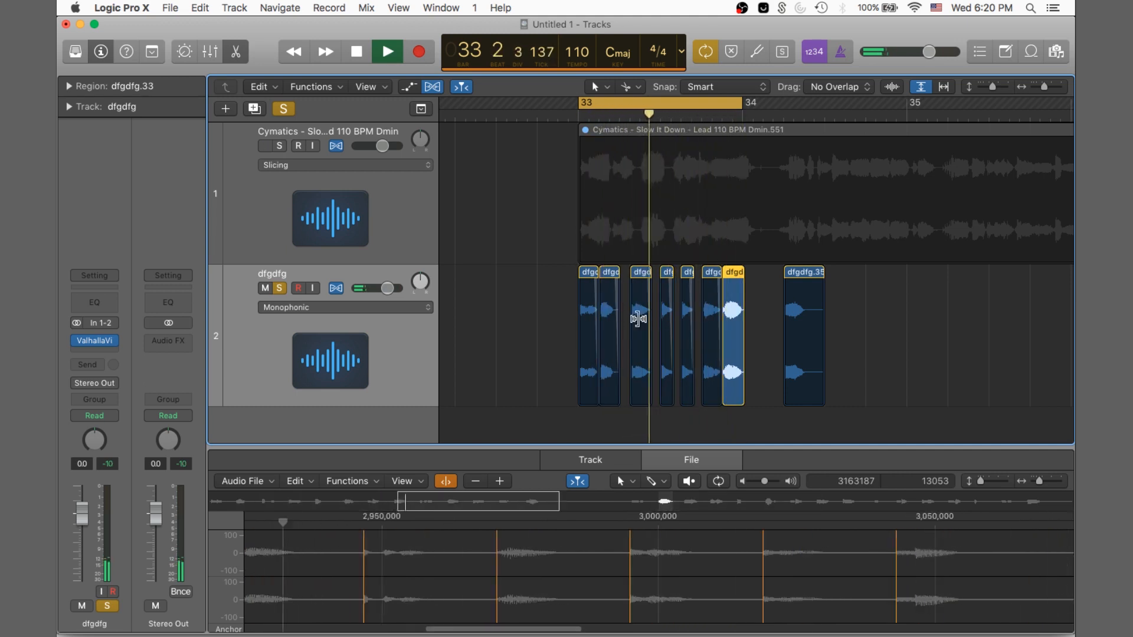
left_click(536, 315)
key("space")
scroll(536, 315, "left", 1)
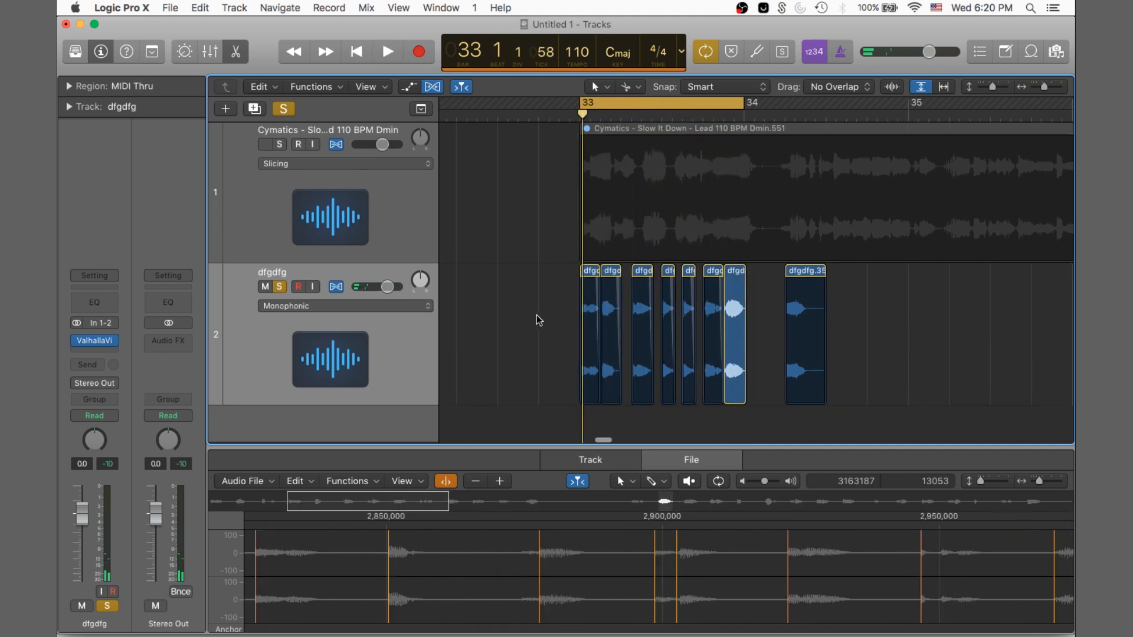
scroll(536, 320, "up", 1)
scroll(536, 320, "left", 1)
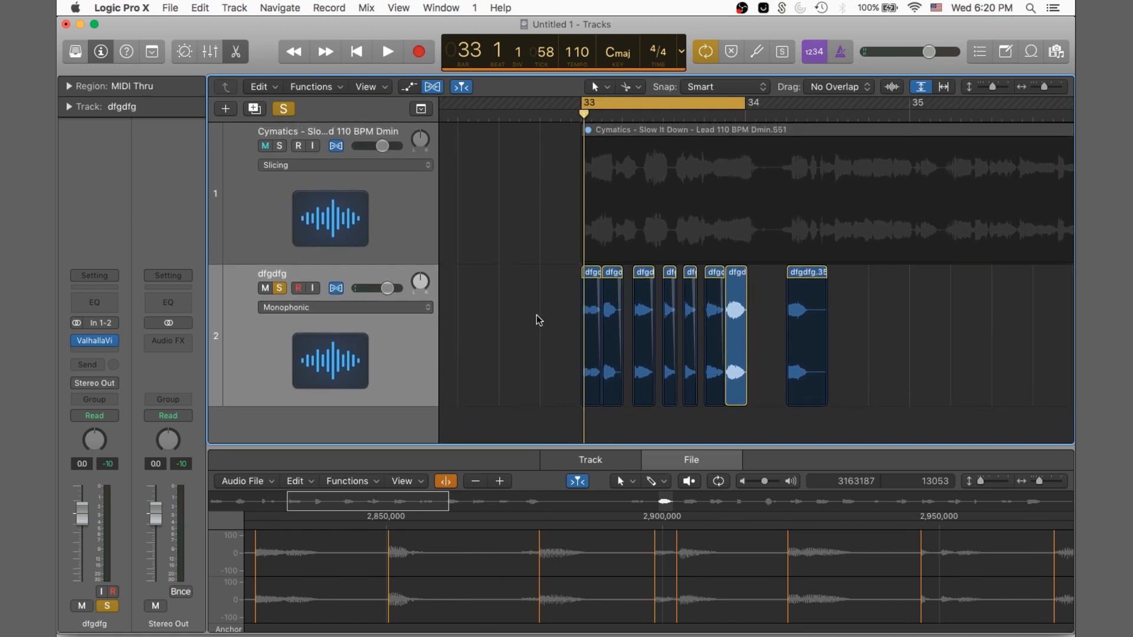
scroll(539, 320, "down", 1)
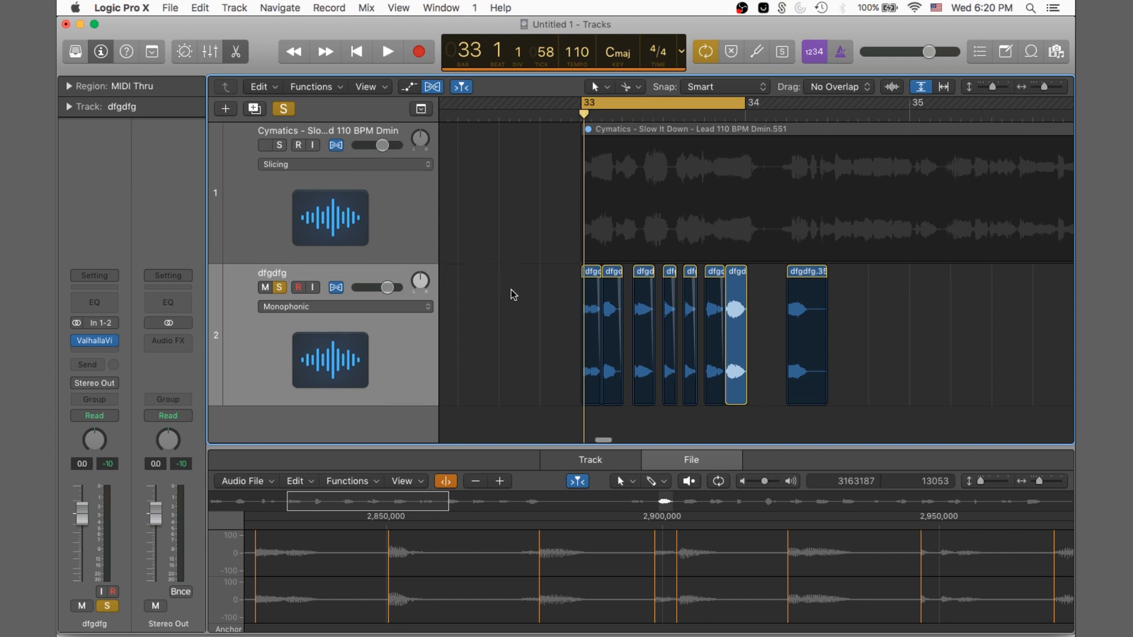
scroll(547, 304, "right", 5)
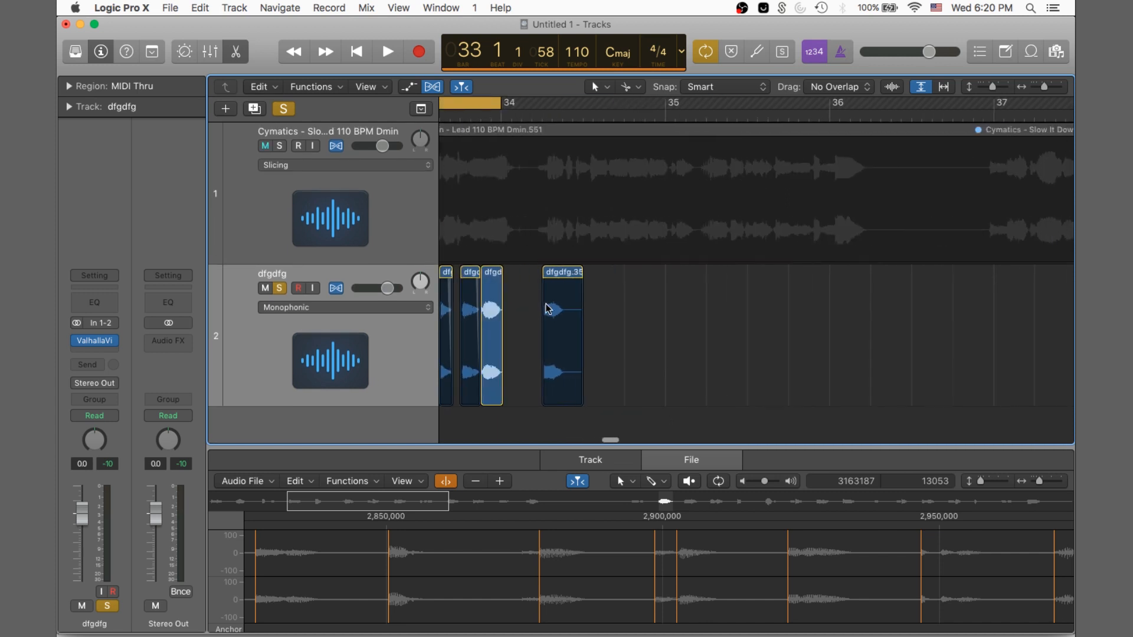
scroll(546, 304, "left", 4)
scroll(544, 303, "down", 5)
scroll(544, 307, "up", 5)
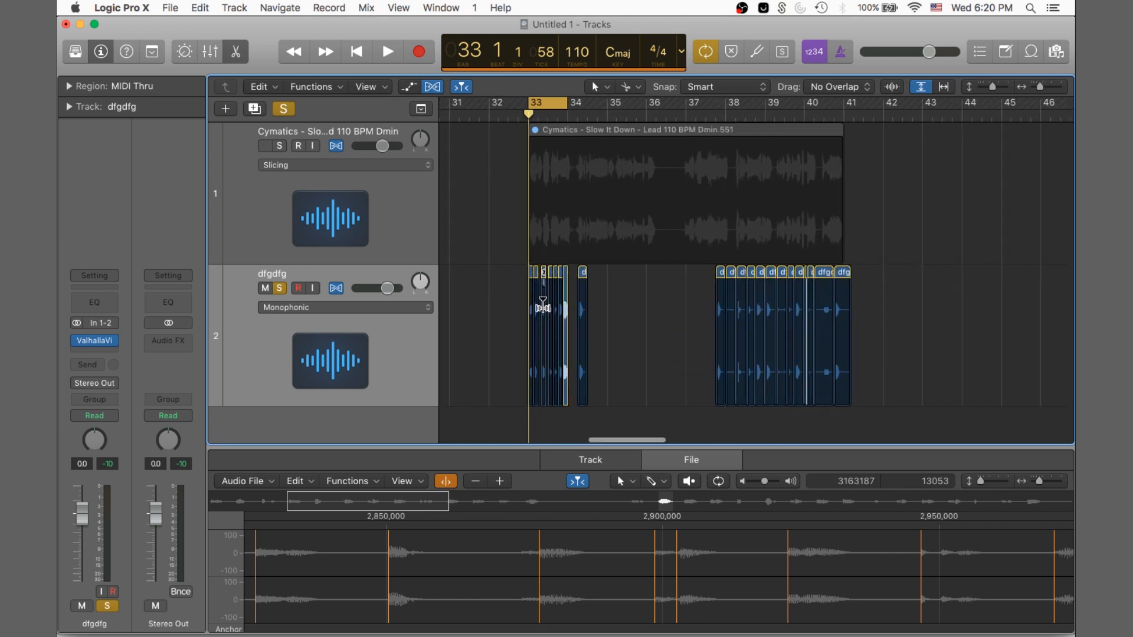
scroll(544, 307, "left", 8)
scroll(544, 308, "left", 3)
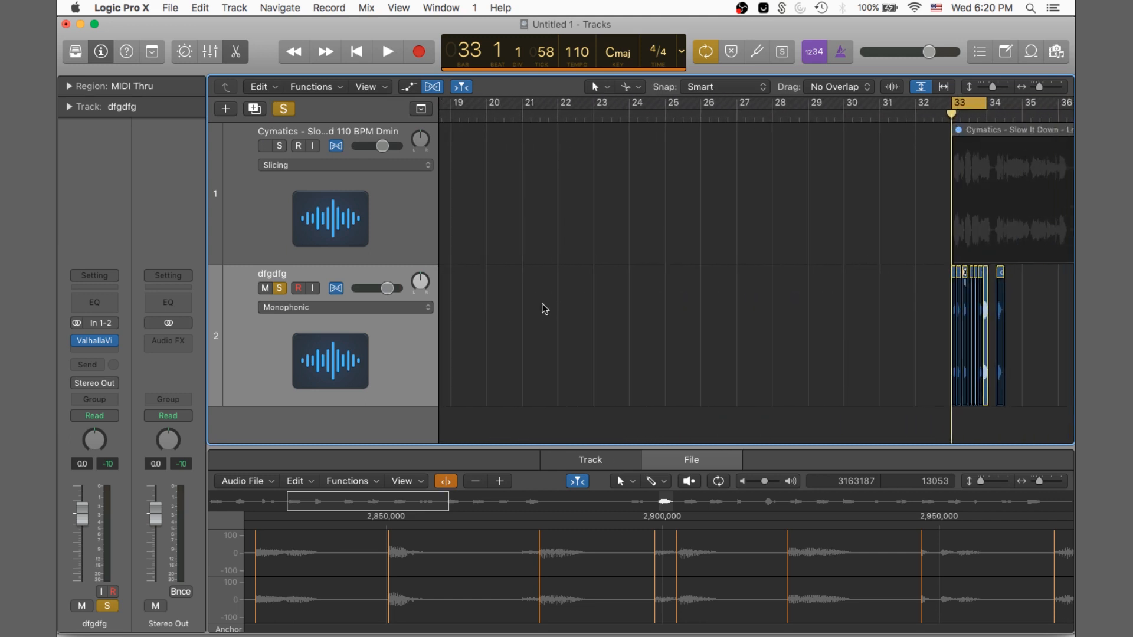
scroll(544, 308, "down", 4)
scroll(544, 308, "right", 3)
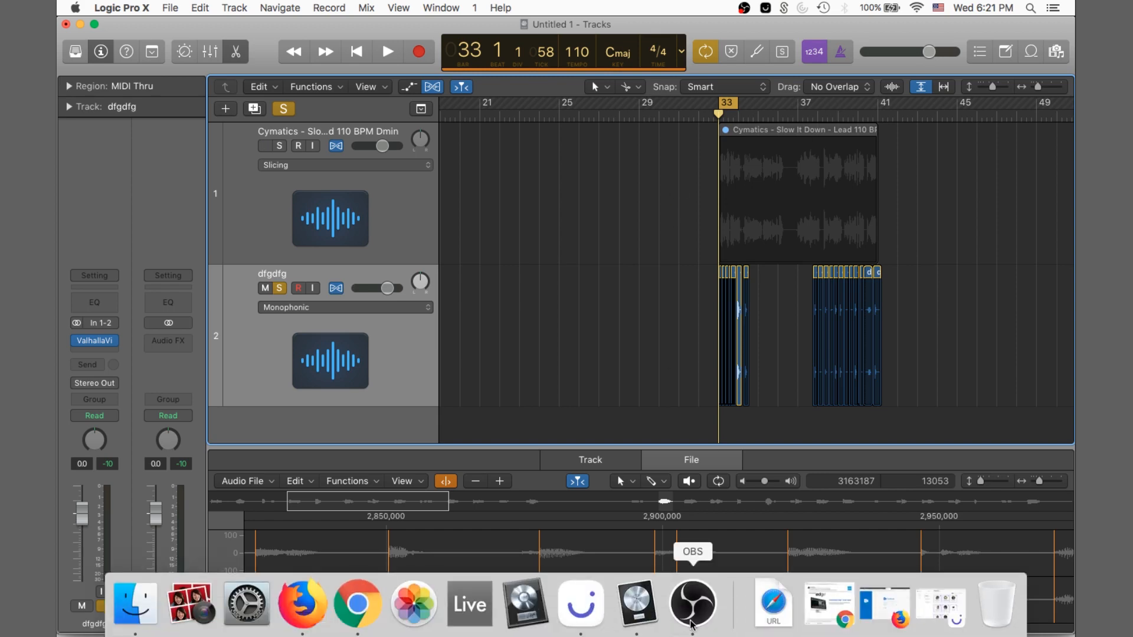
left_click(692, 613)
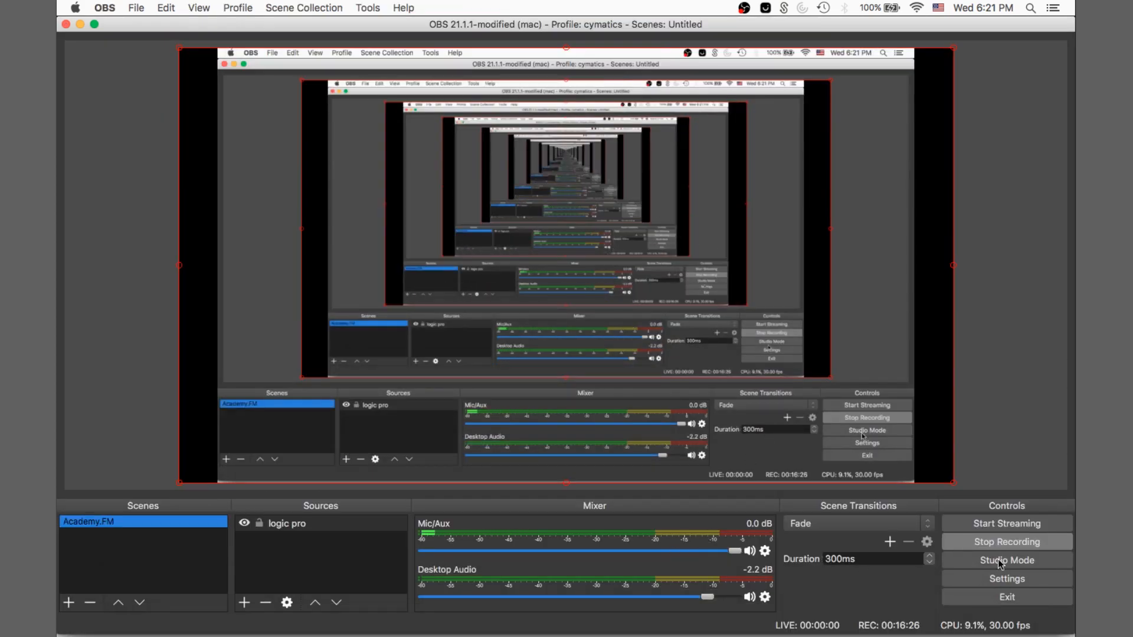